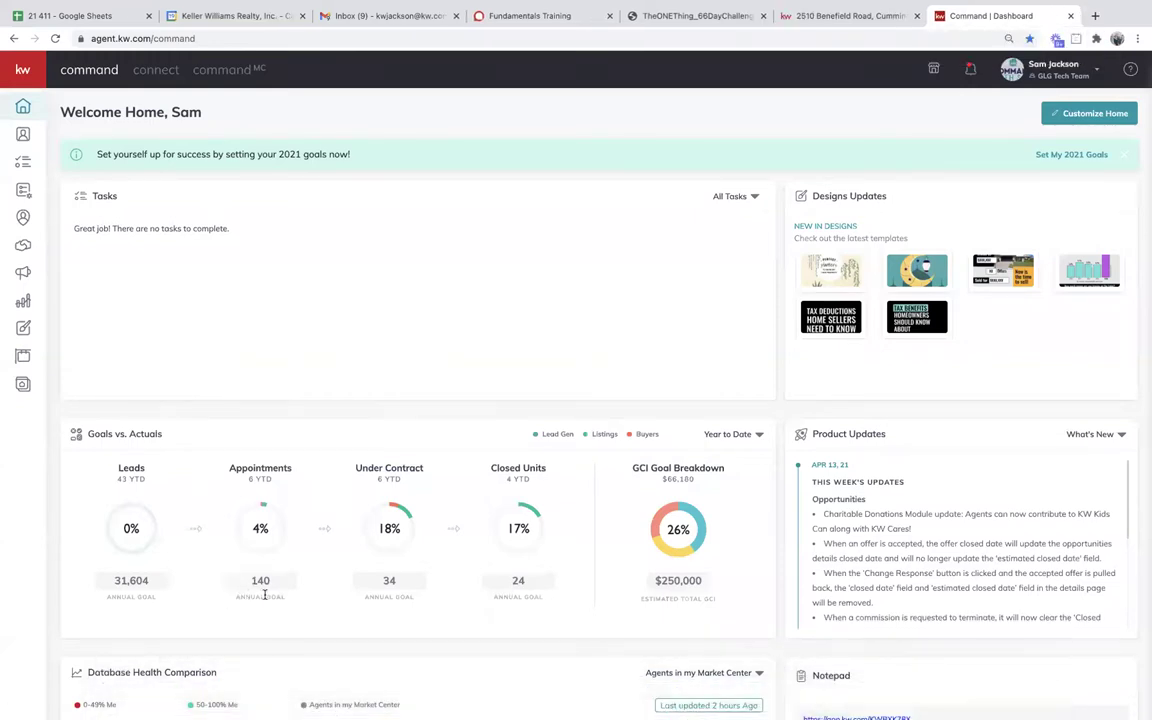
Step: Open the account dropdown under the avatar at the top right of the dashboard
mouse_move(380, 527)
left_click(1058, 80)
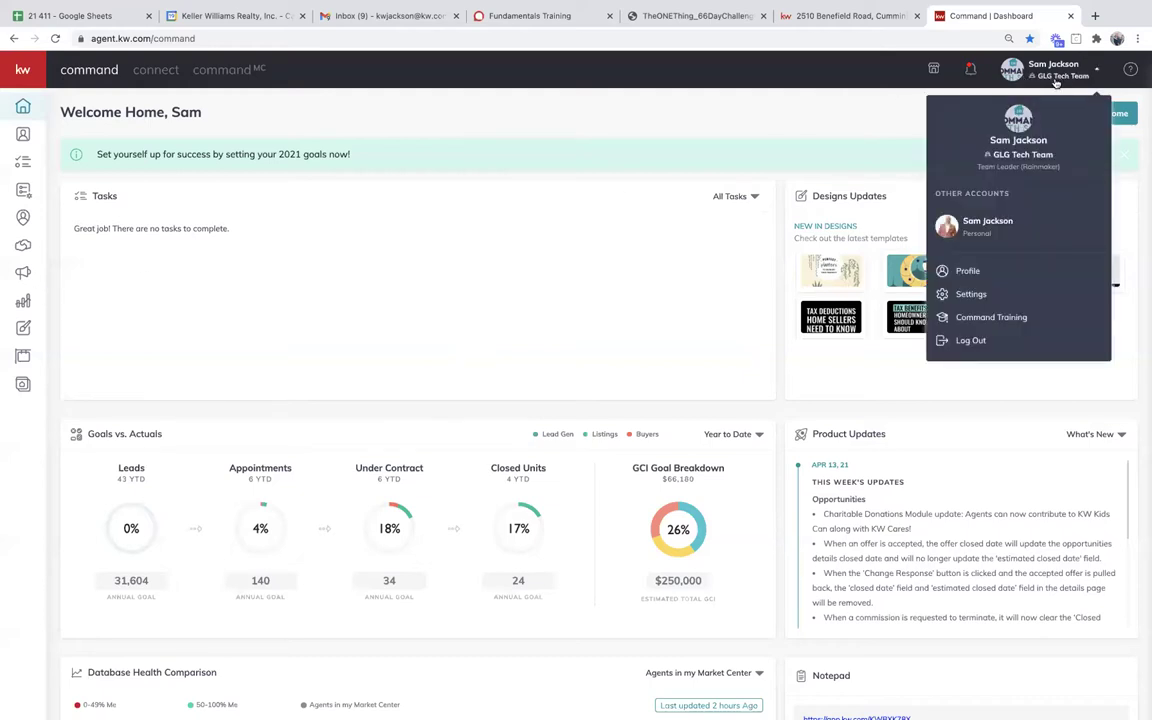
Step: Go to Settings, expand Connect Settings in the sidebar, and open Marketing Profile
left_click(968, 296)
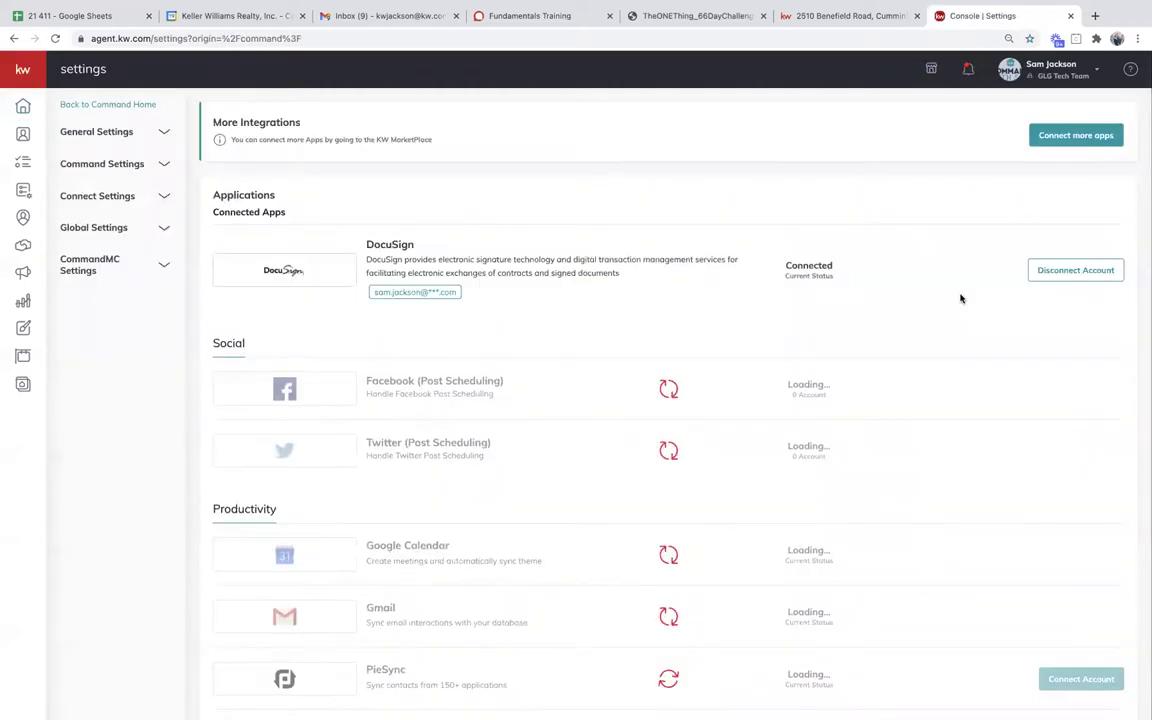
left_click(96, 197)
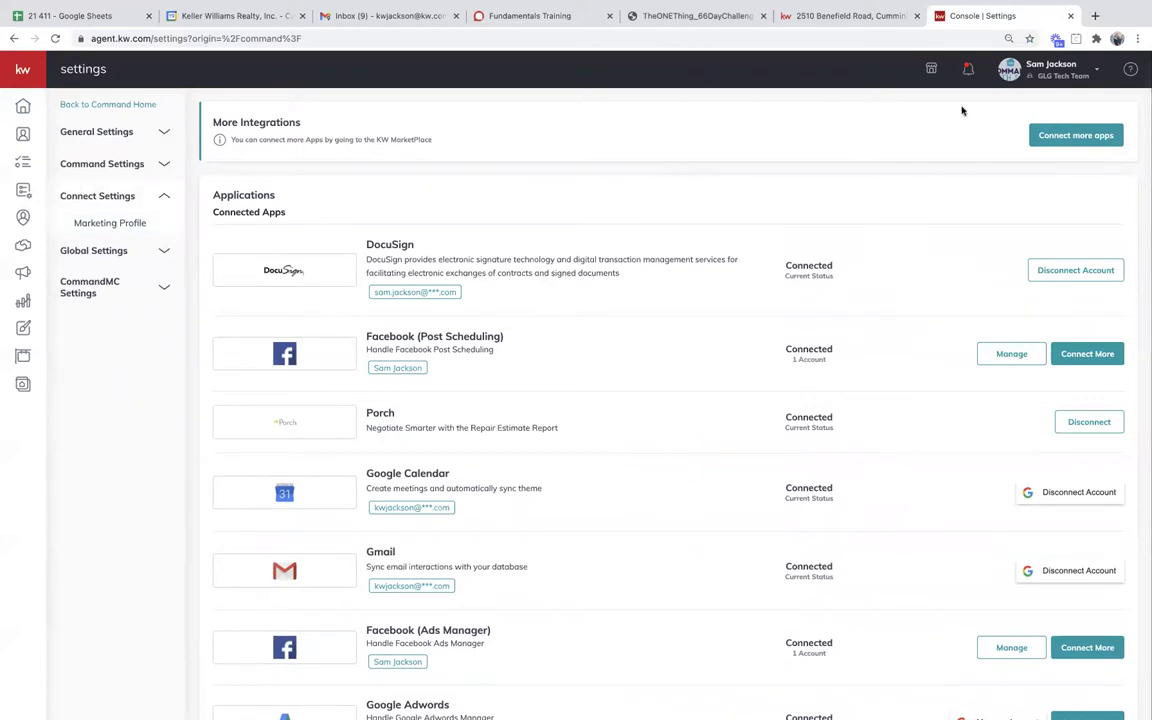
left_click(1038, 66)
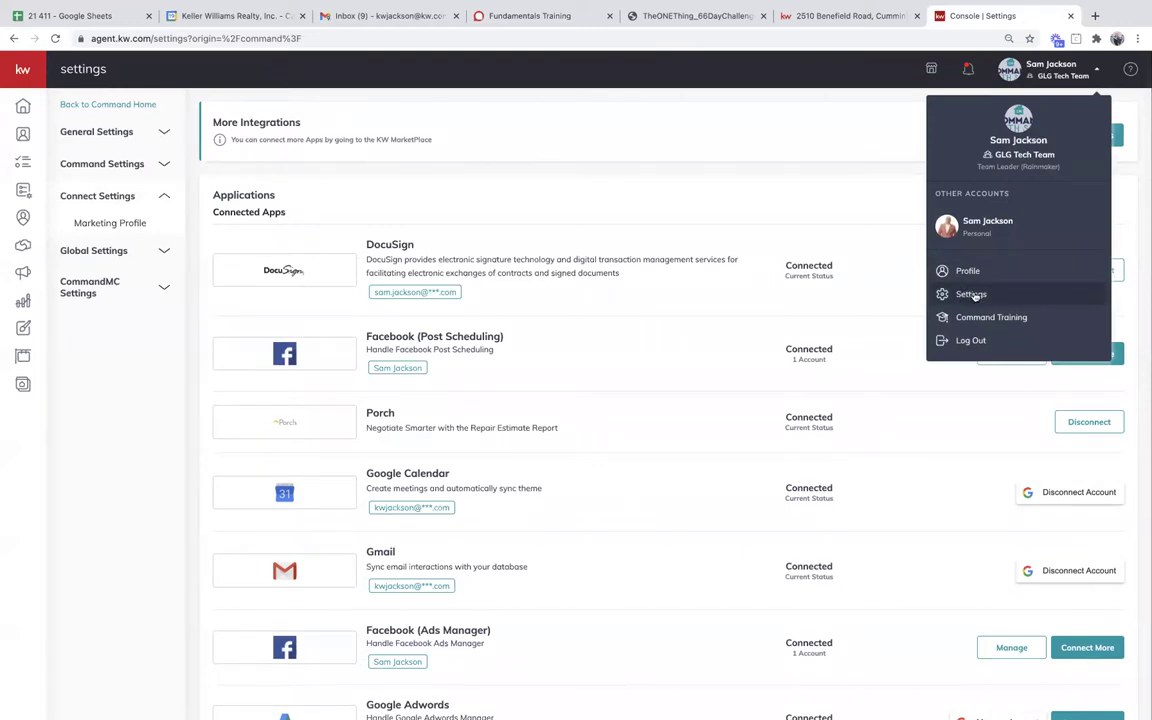
left_click(95, 198)
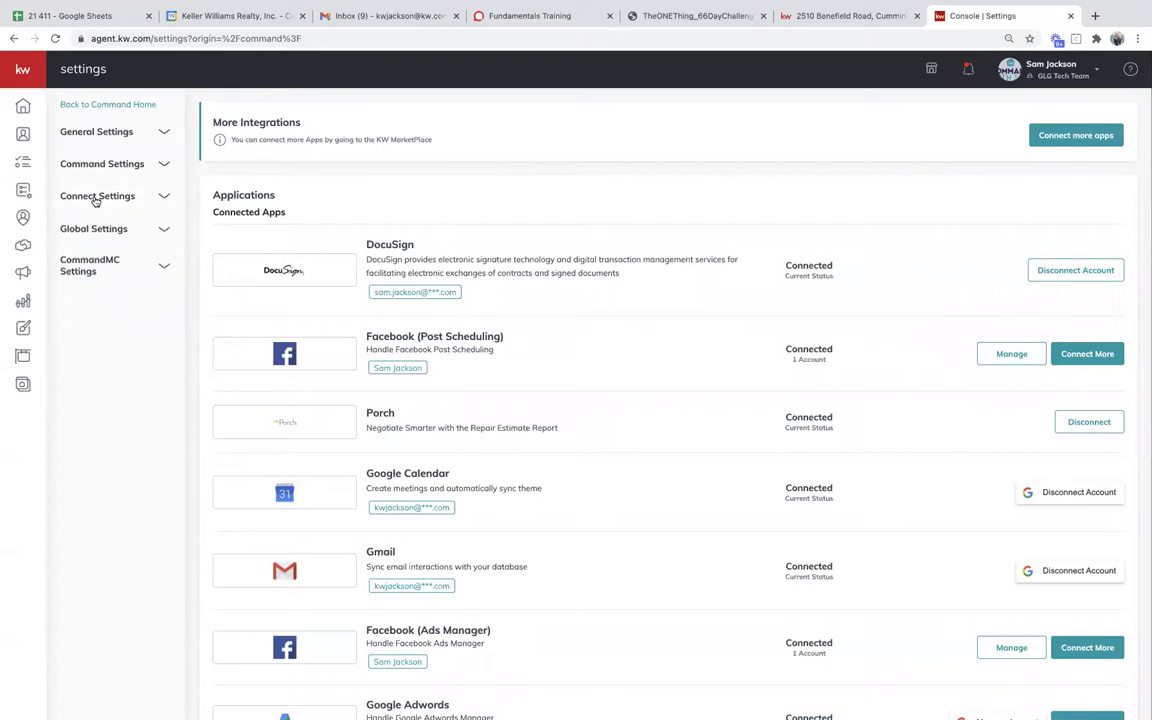
left_click(96, 197)
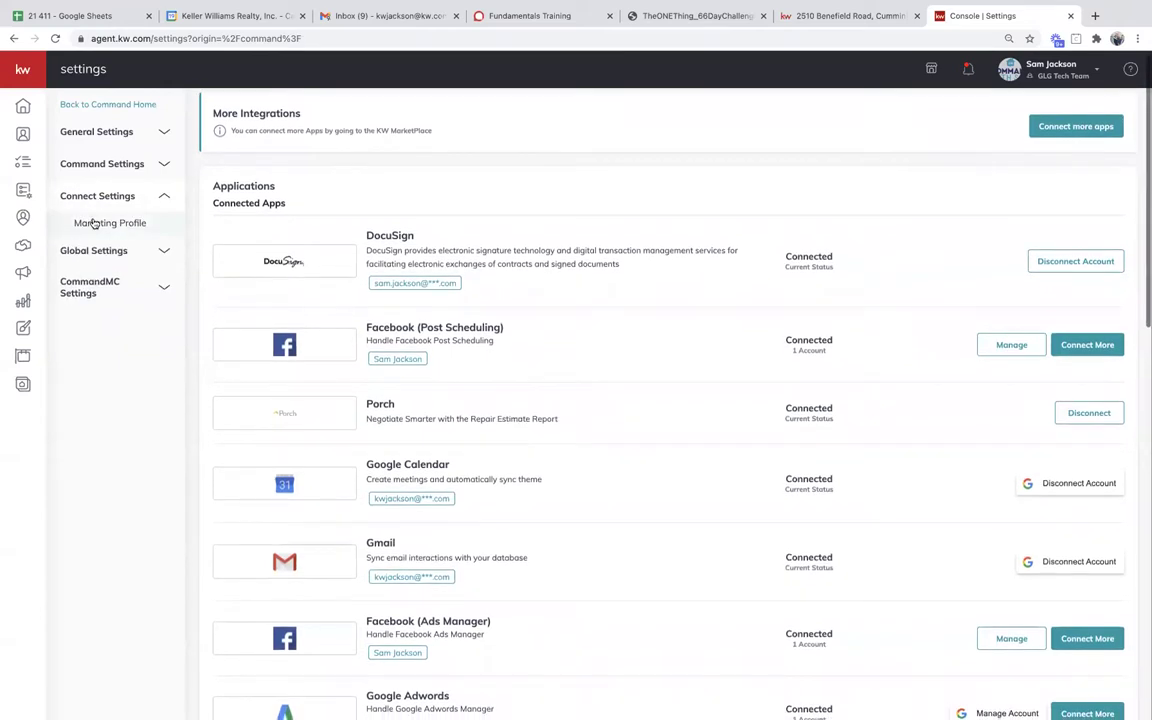
left_click(92, 223)
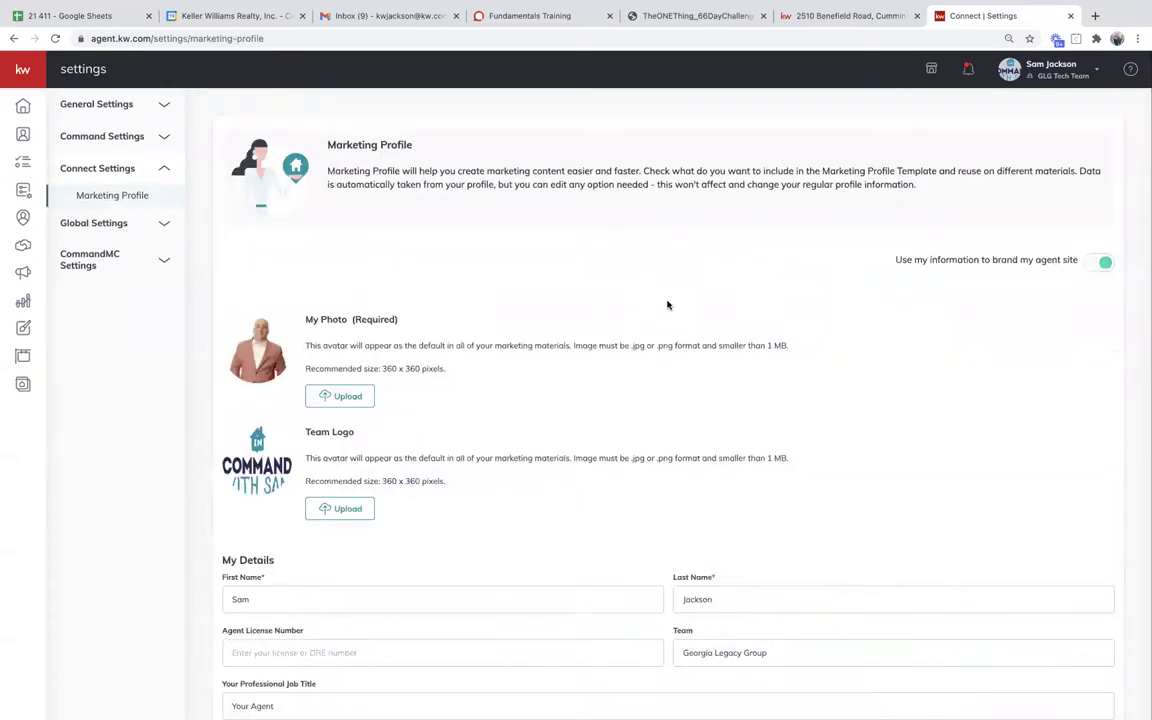
scroll(670, 305, "down", 2)
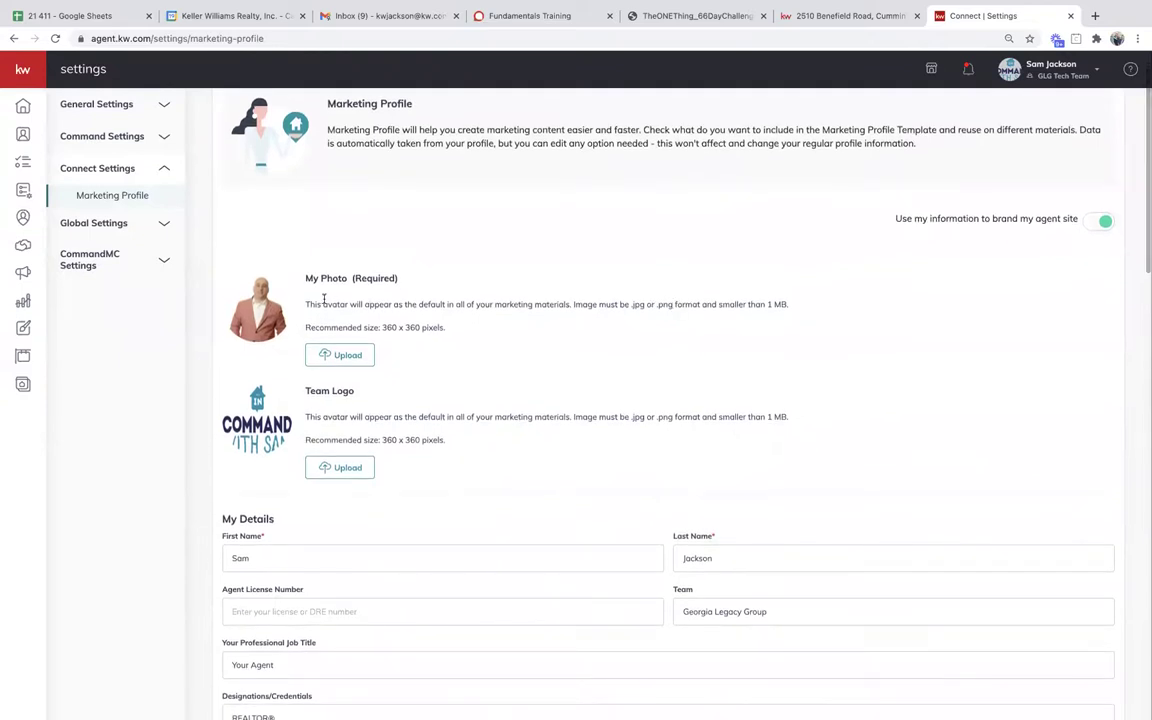
scroll(681, 329, "down", 3)
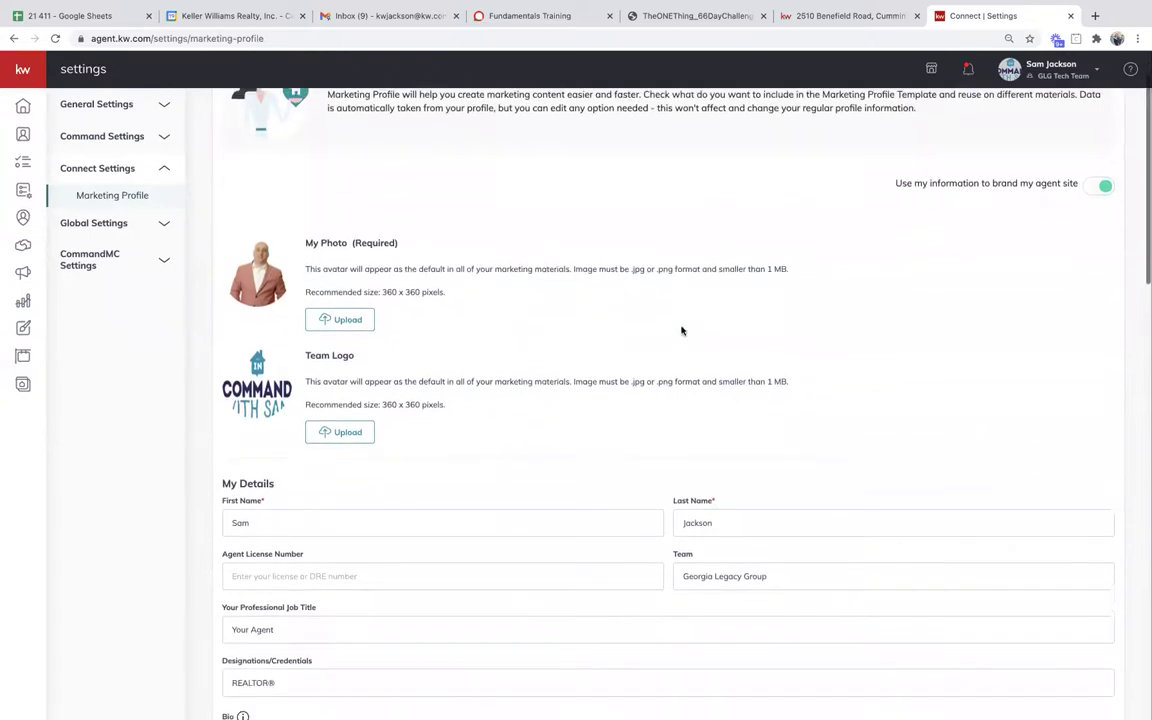
scroll(560, 339, "down", 4)
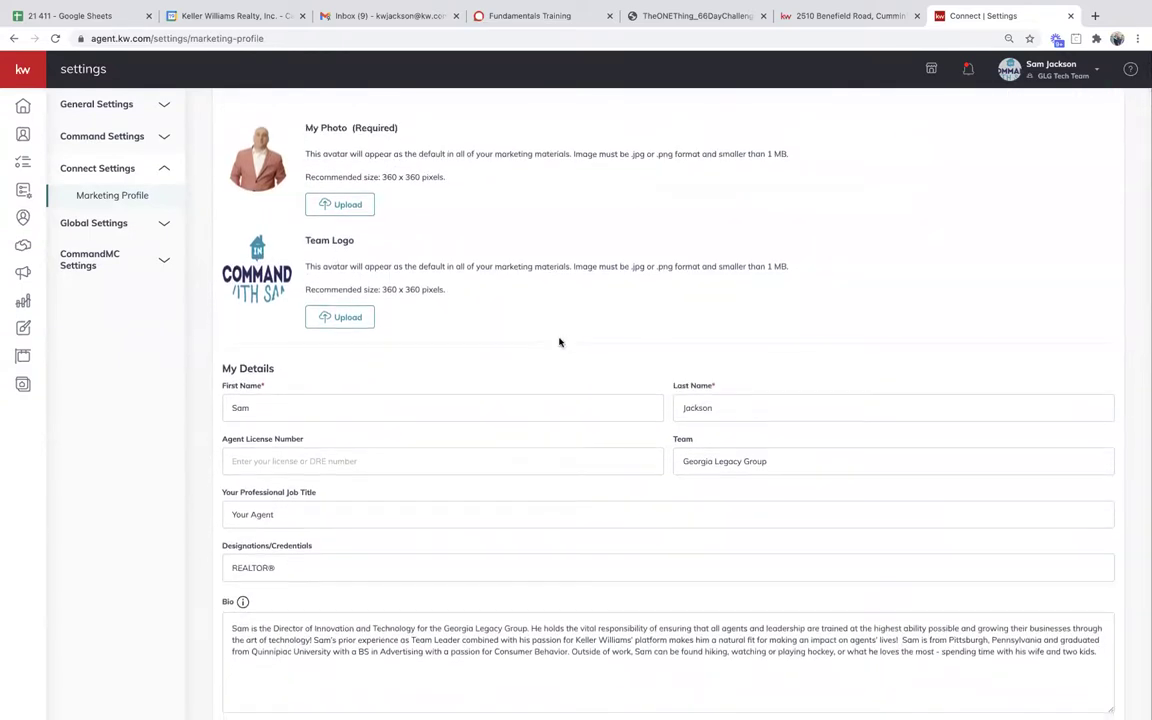
scroll(496, 350, "down", 2)
scroll(532, 367, "down", 5)
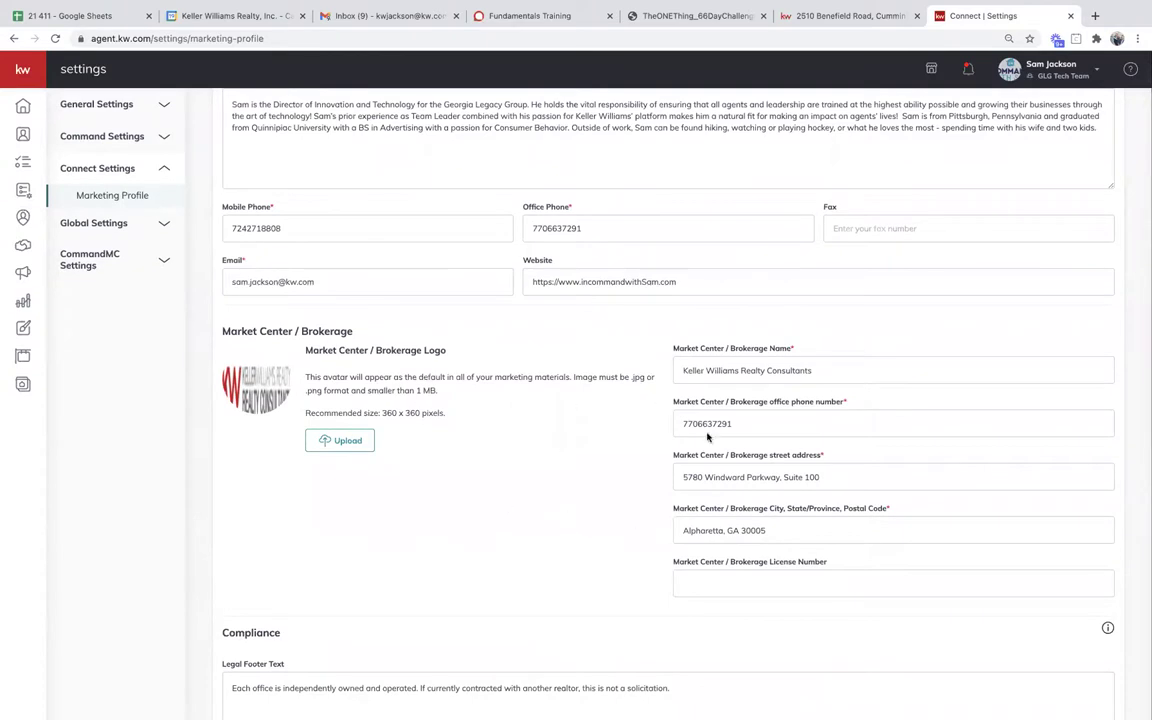
scroll(520, 432, "down", 1)
scroll(518, 431, "down", 5)
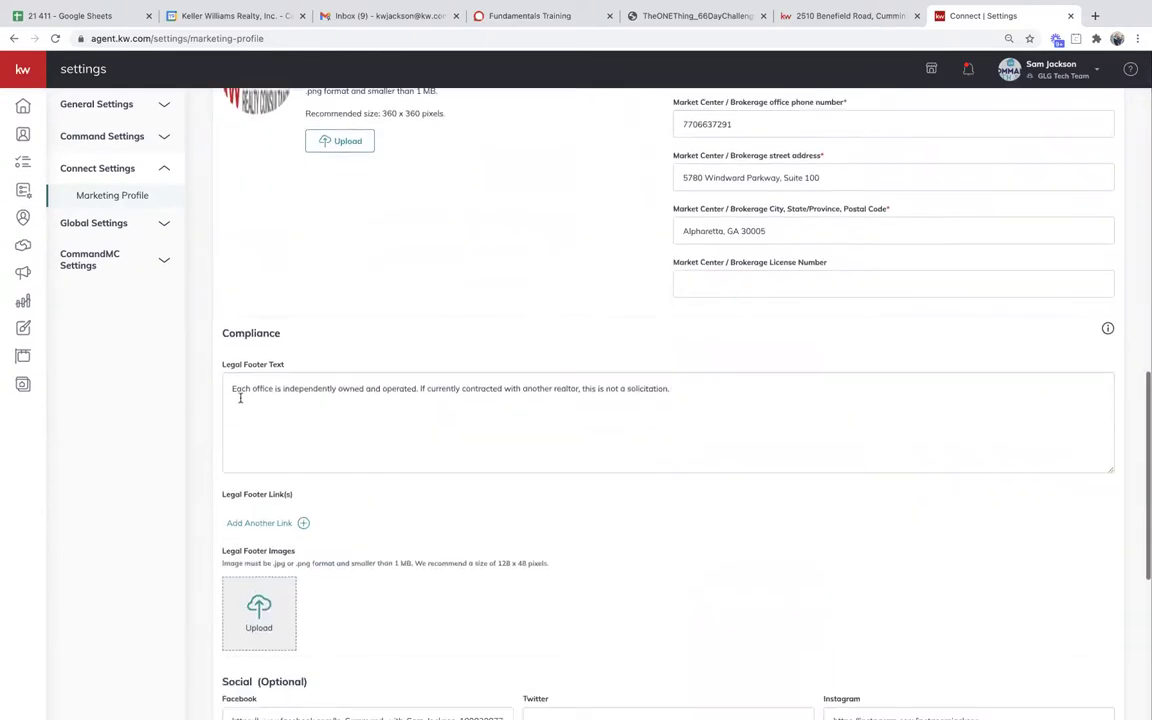
left_click_drag(231, 388, 742, 410)
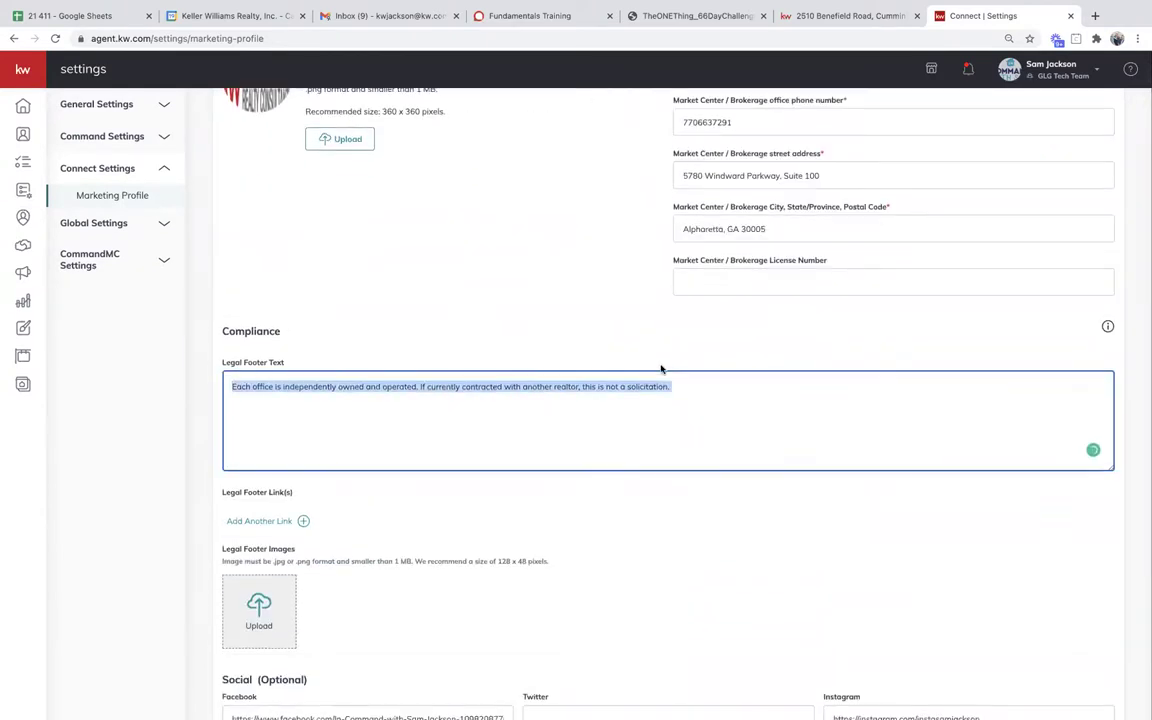
scroll(661, 366, "down", 5)
scroll(671, 423, "down", 5)
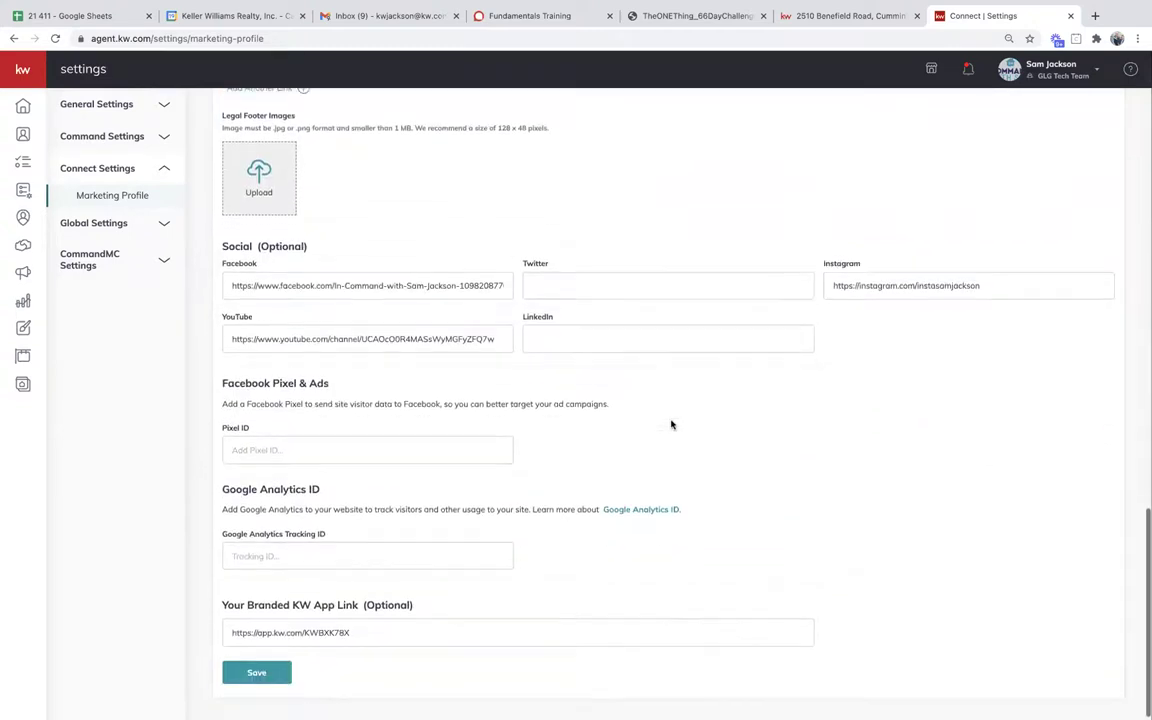
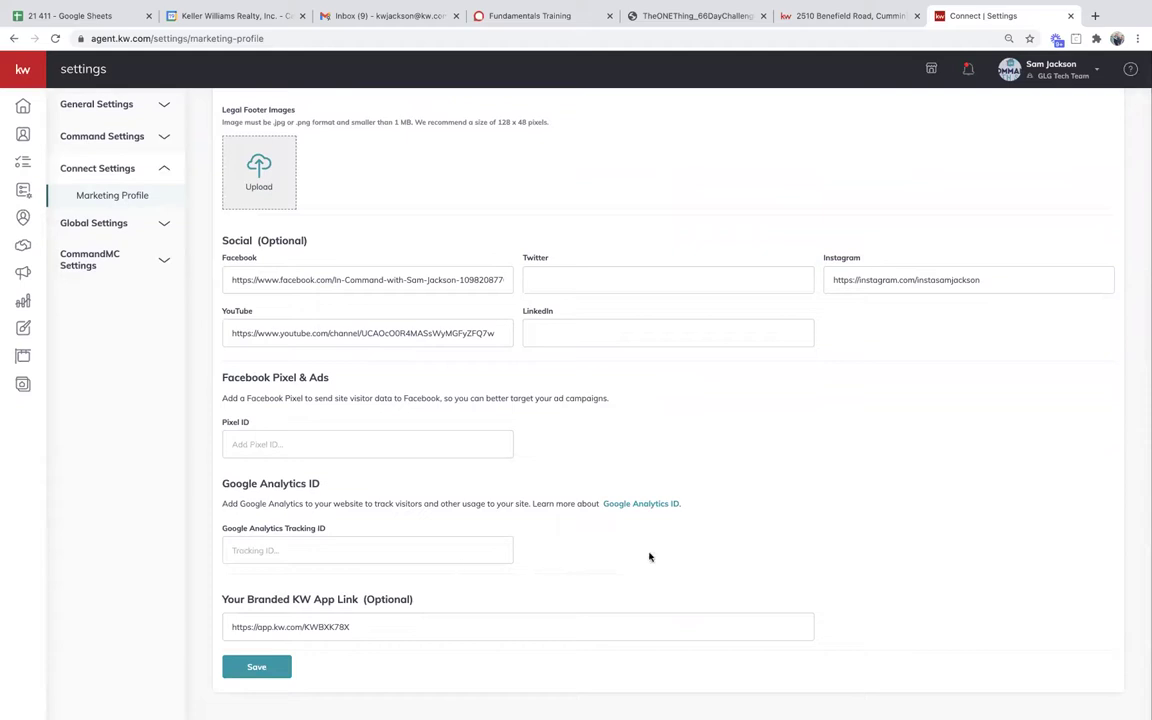
Step: Save the Marketing Profile with its Facebook, Instagram, YouTube and branded KW app links
left_click(239, 672)
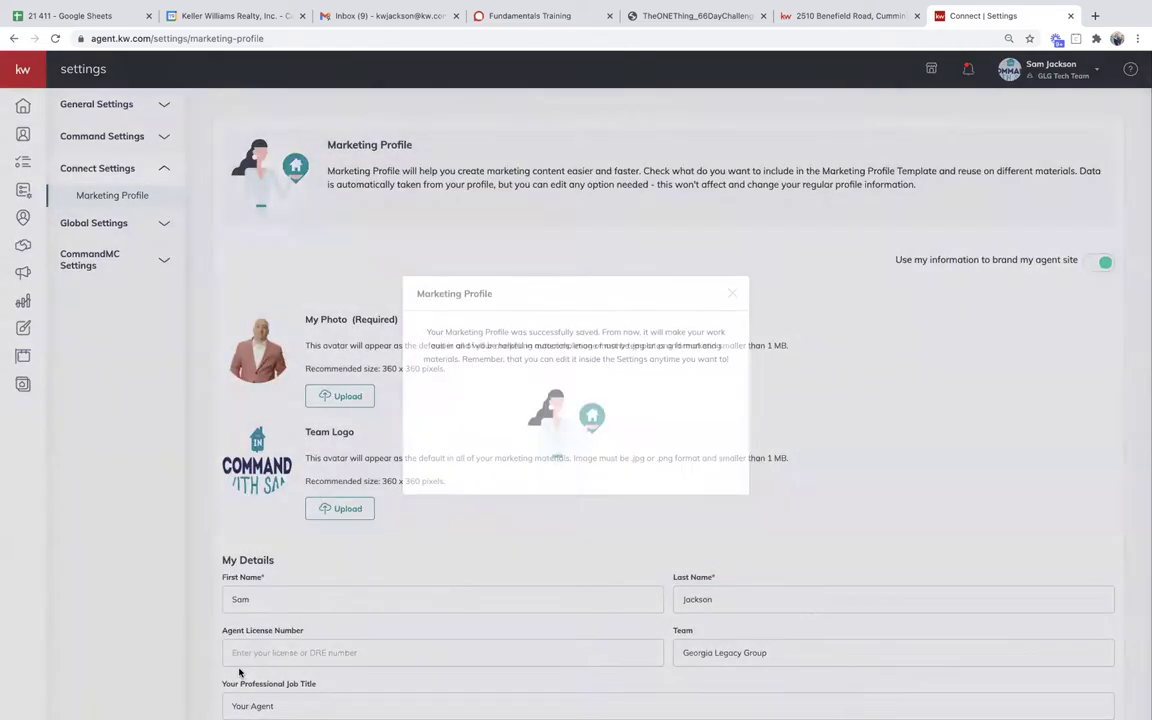
Step: Dismiss the profile-saved confirmation and collapse the side navigation to icons
left_click(733, 294)
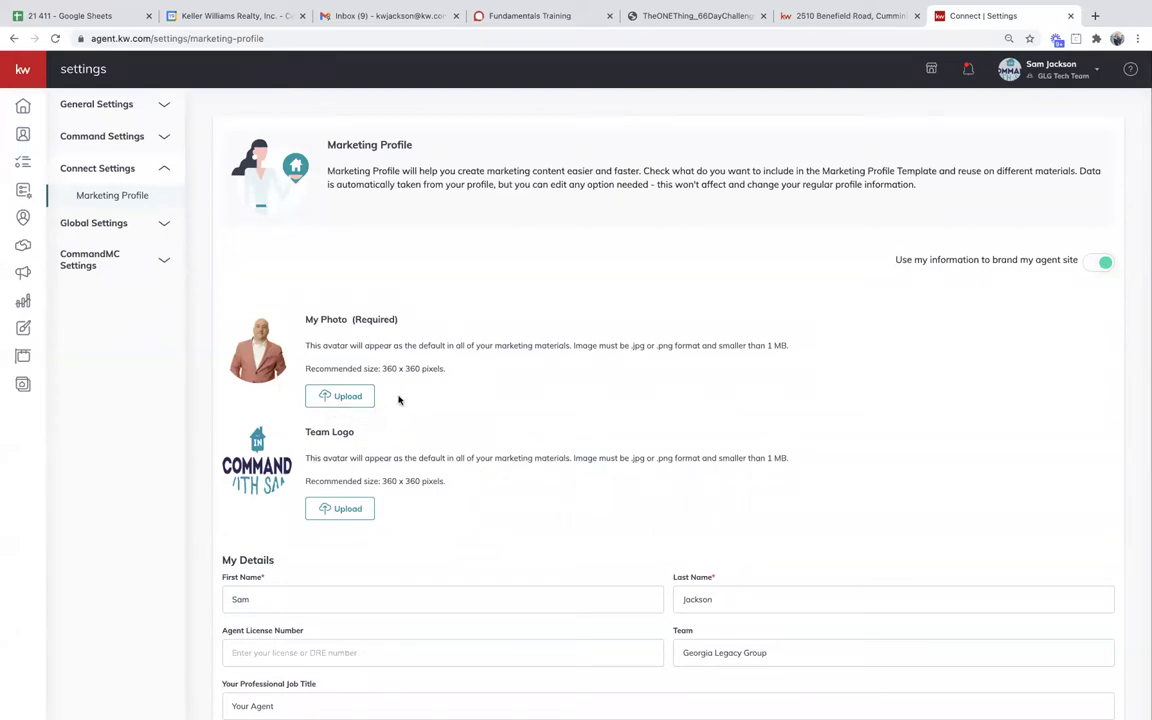
mouse_move(31, 80)
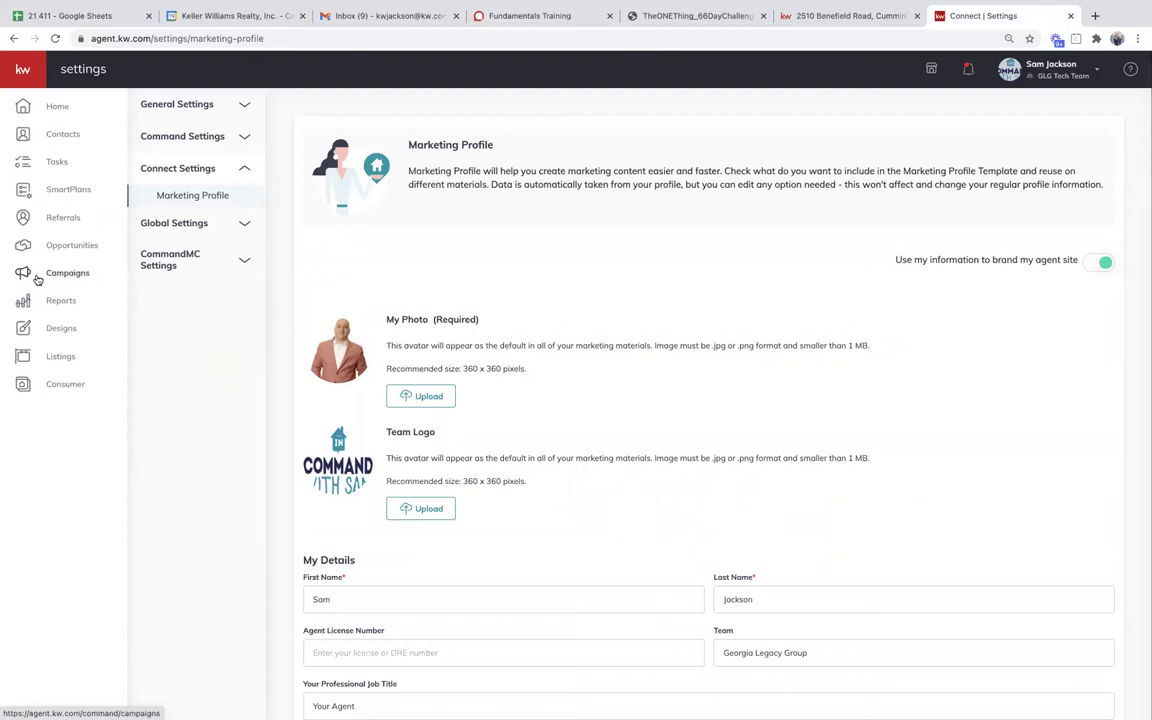
left_click(23, 69)
Step: Expand the side navigation, go to Campaigns and start a new campaign
left_click(23, 69)
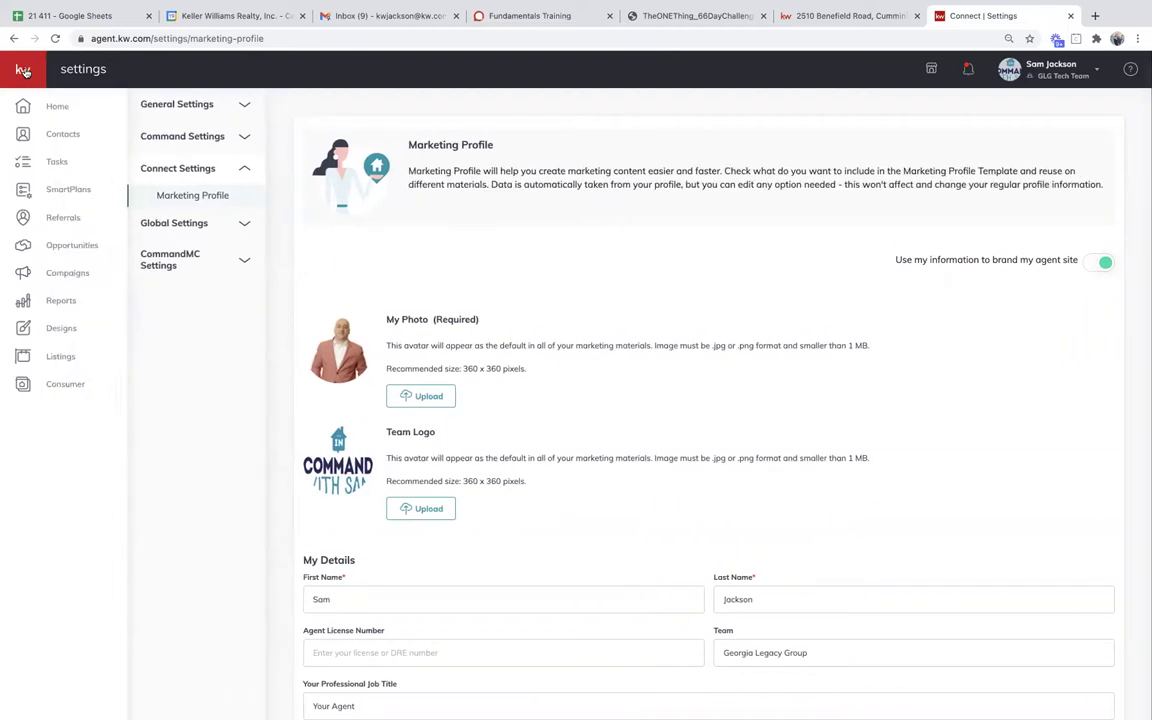
left_click(61, 273)
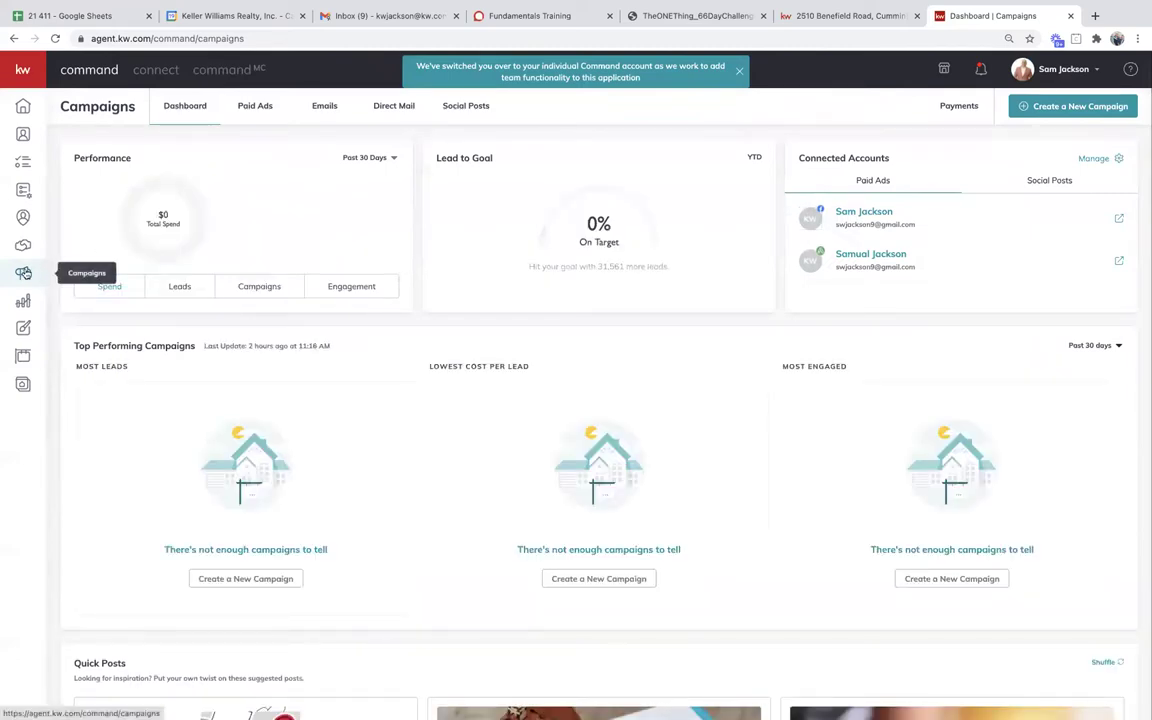
left_click(1078, 107)
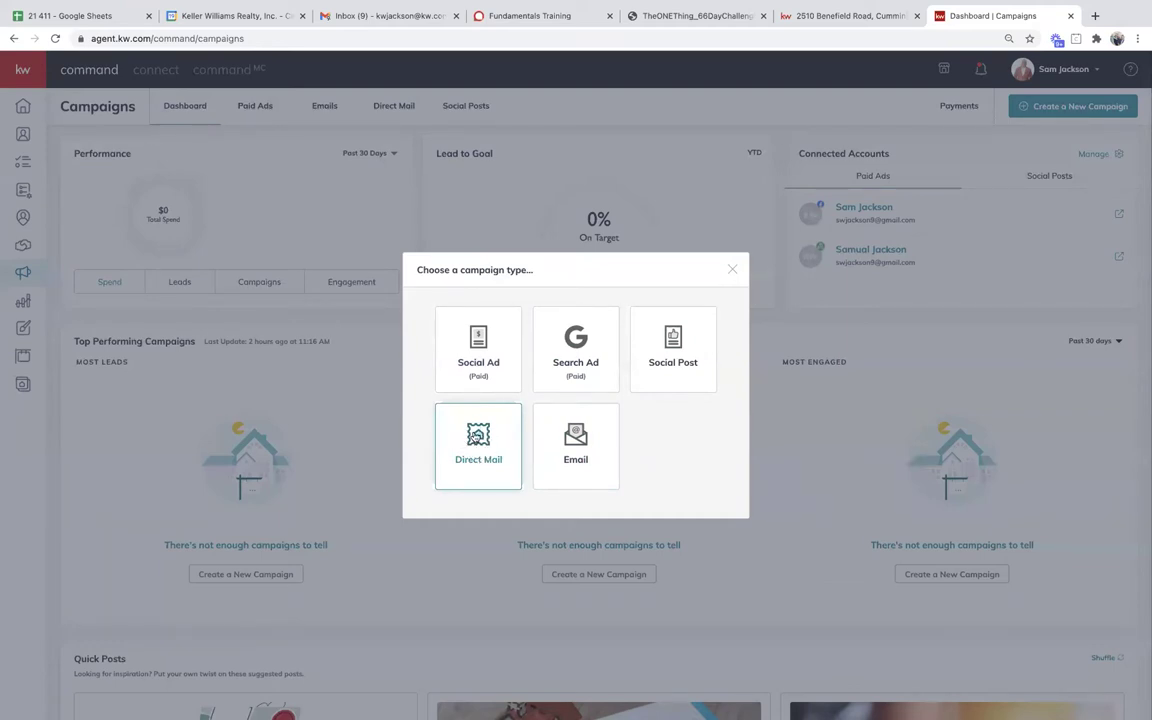
left_click(478, 436)
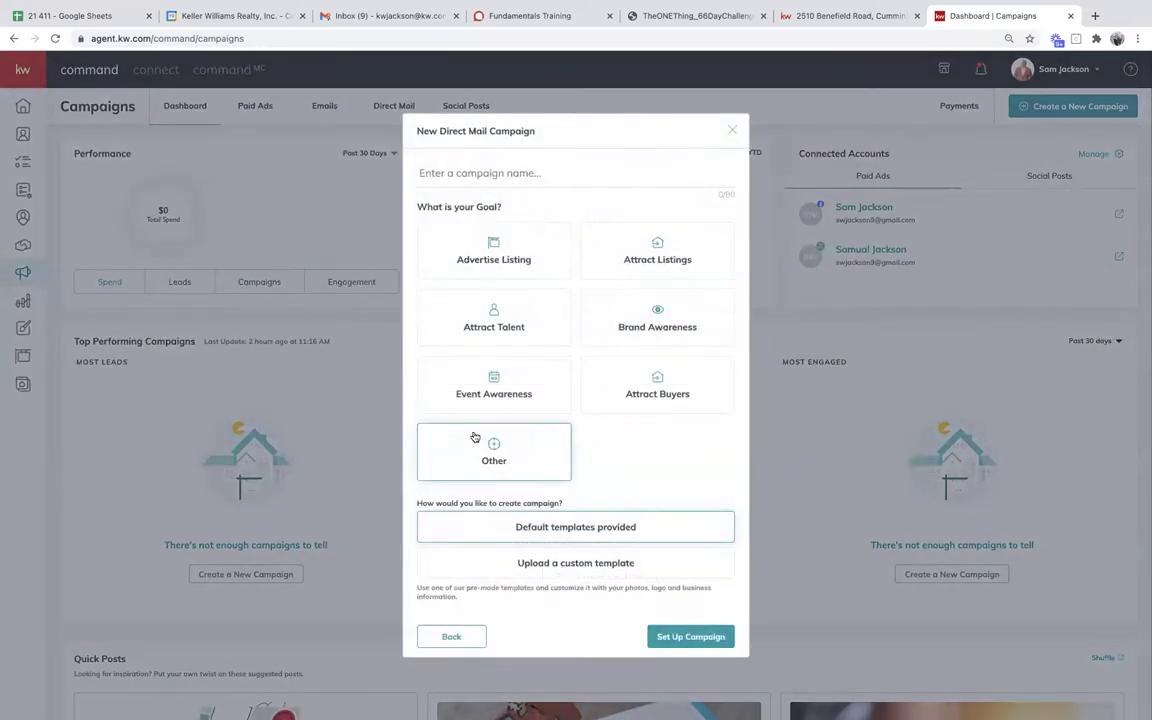
left_click(506, 316)
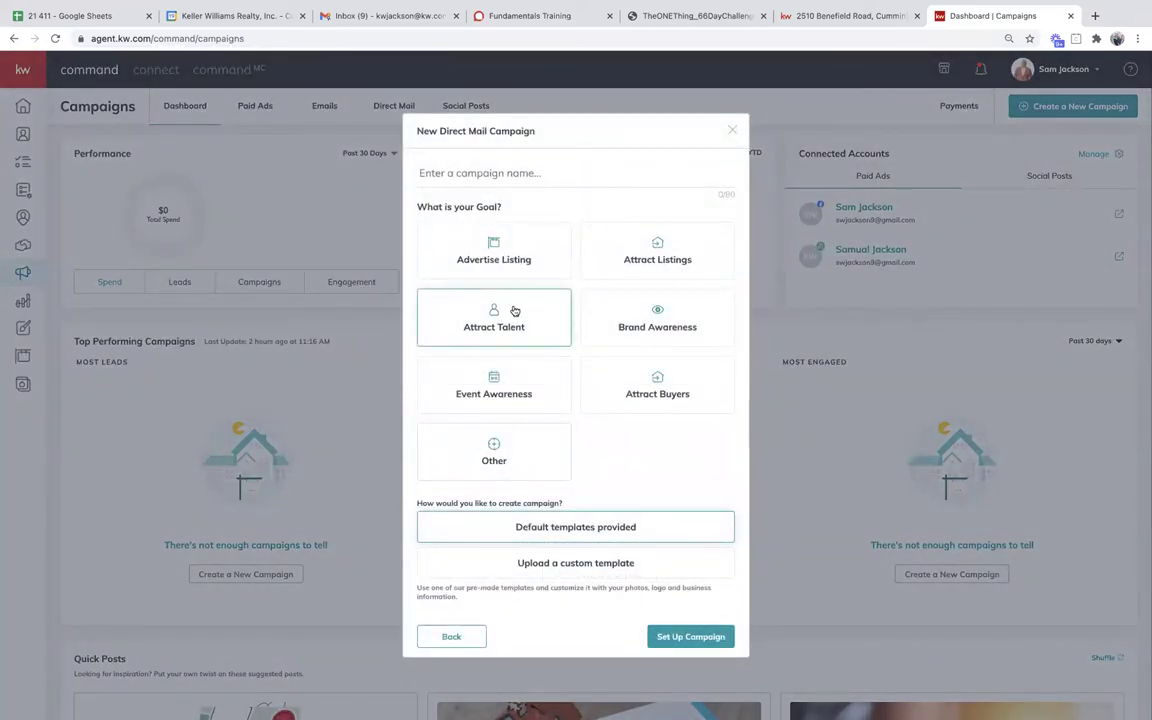
left_click(577, 180)
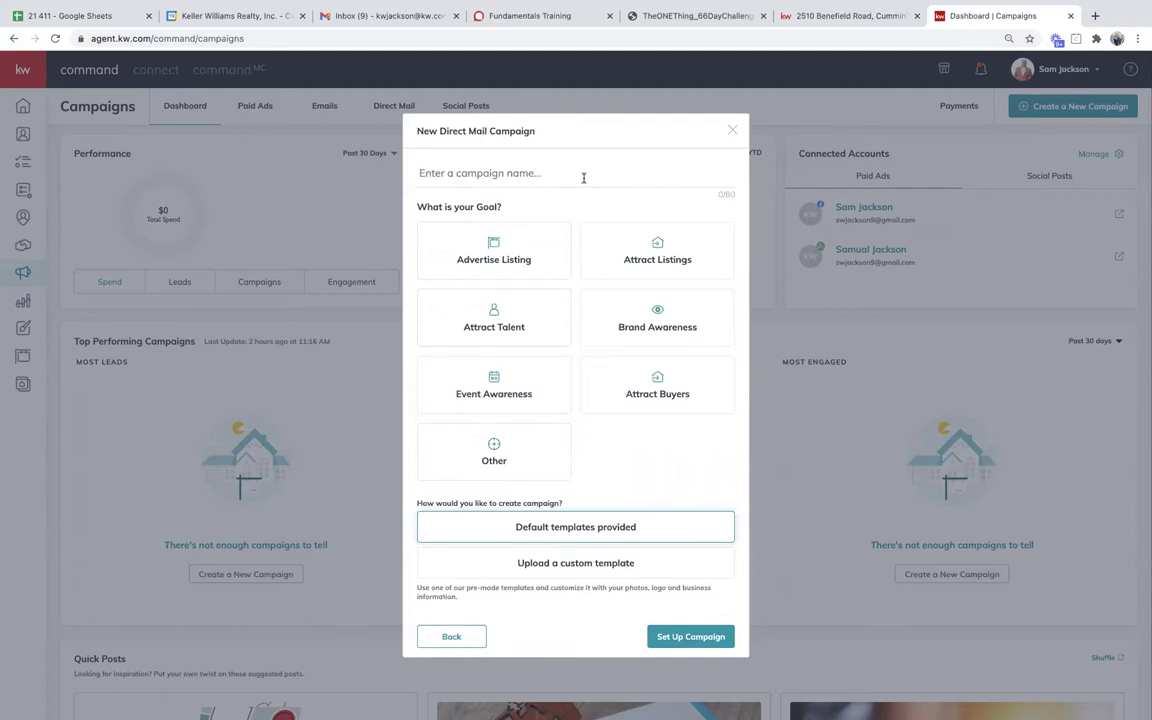
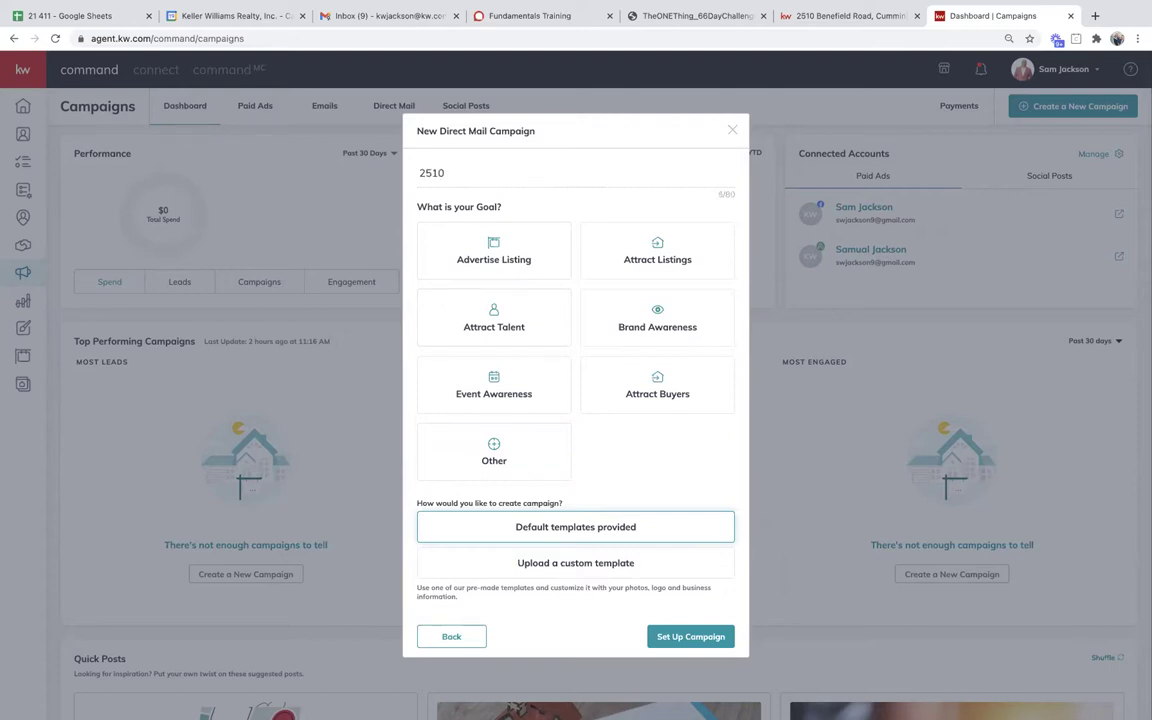
left_click_drag(412, 207, 514, 211)
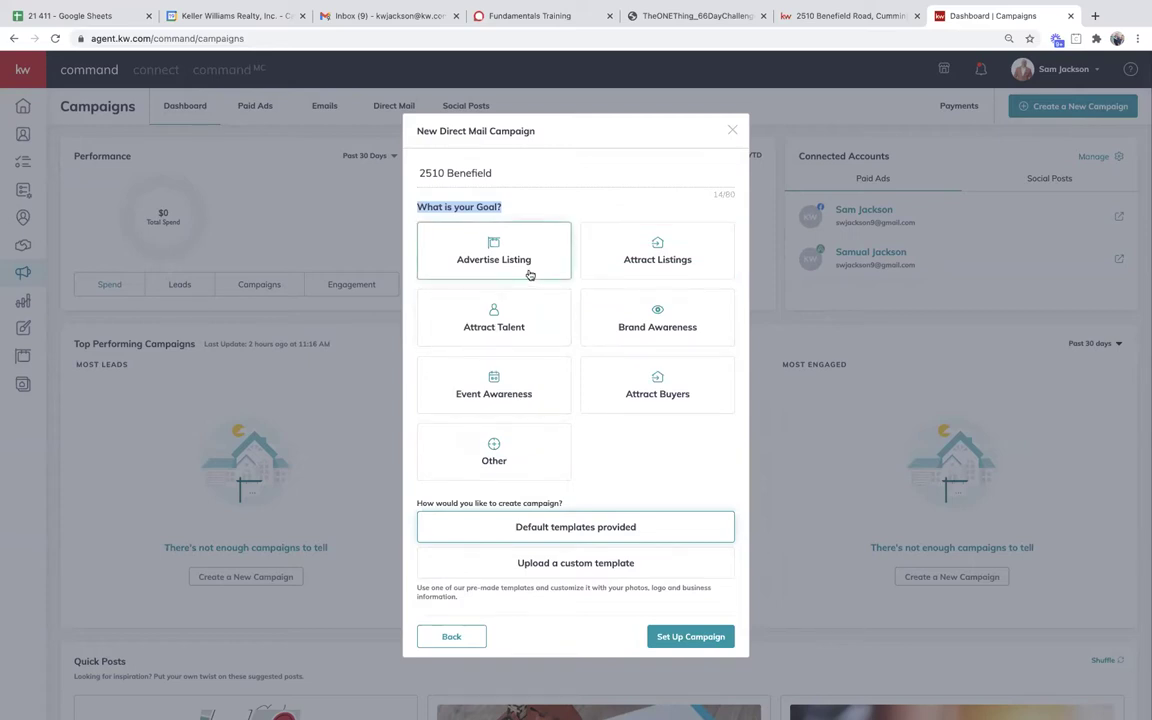
Step: Set the campaign goal to Advertise Listing
left_click(537, 363)
left_click(496, 321)
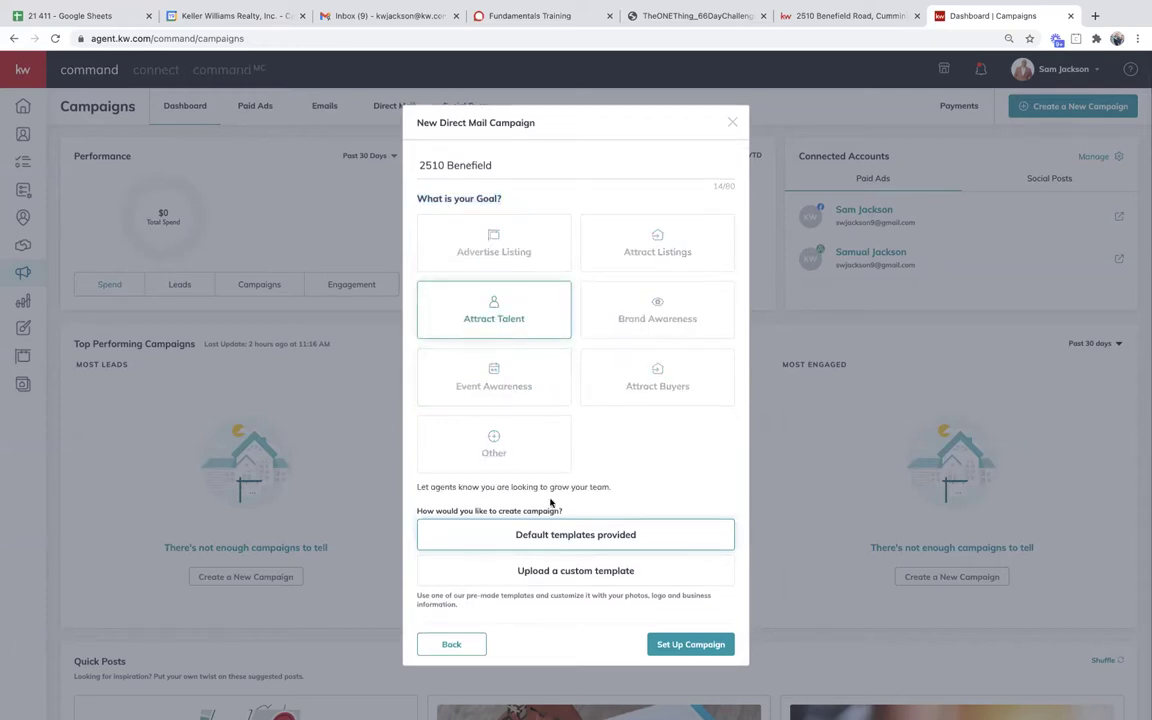
left_click(521, 254)
left_click(522, 319)
left_click(528, 270)
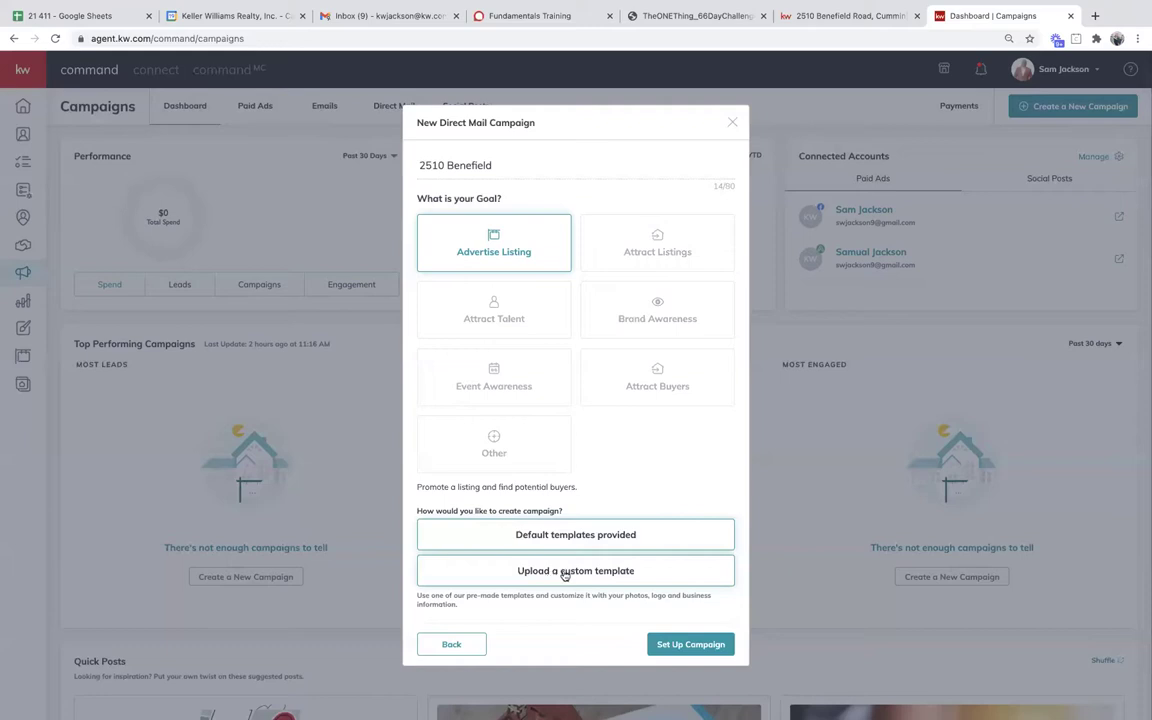
Step: Try setting up with an uploaded custom postcard template, then cancel the Upload Your Designs dialog
left_click(567, 574)
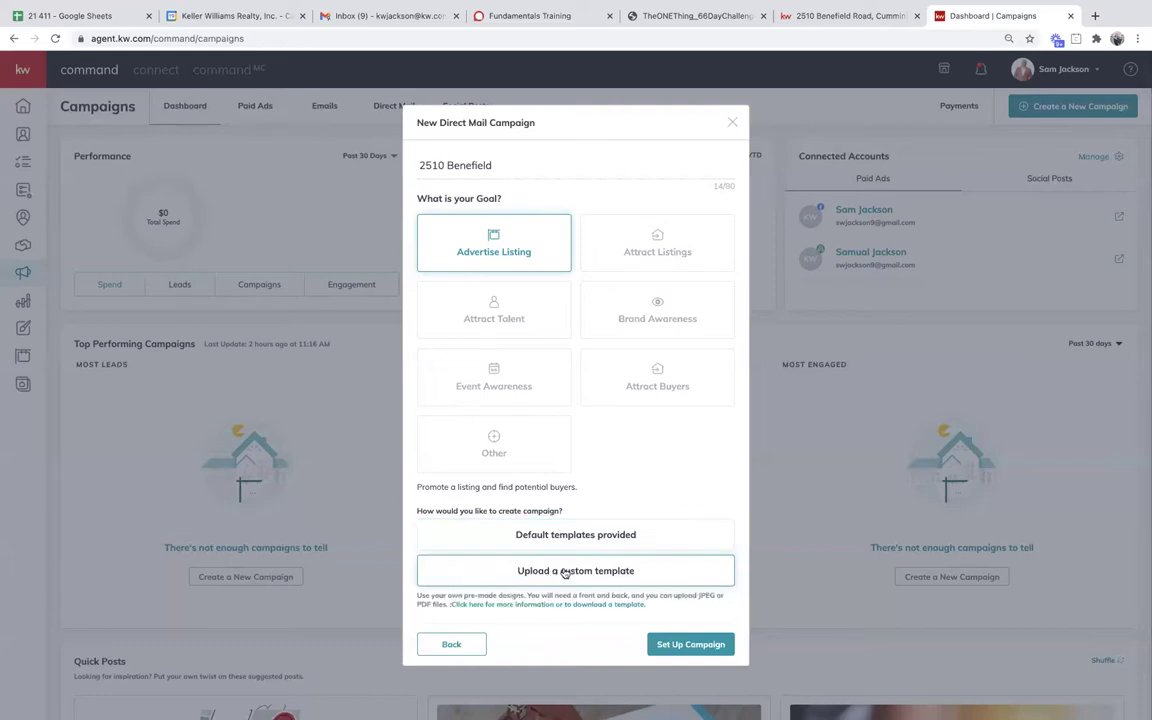
left_click(691, 644)
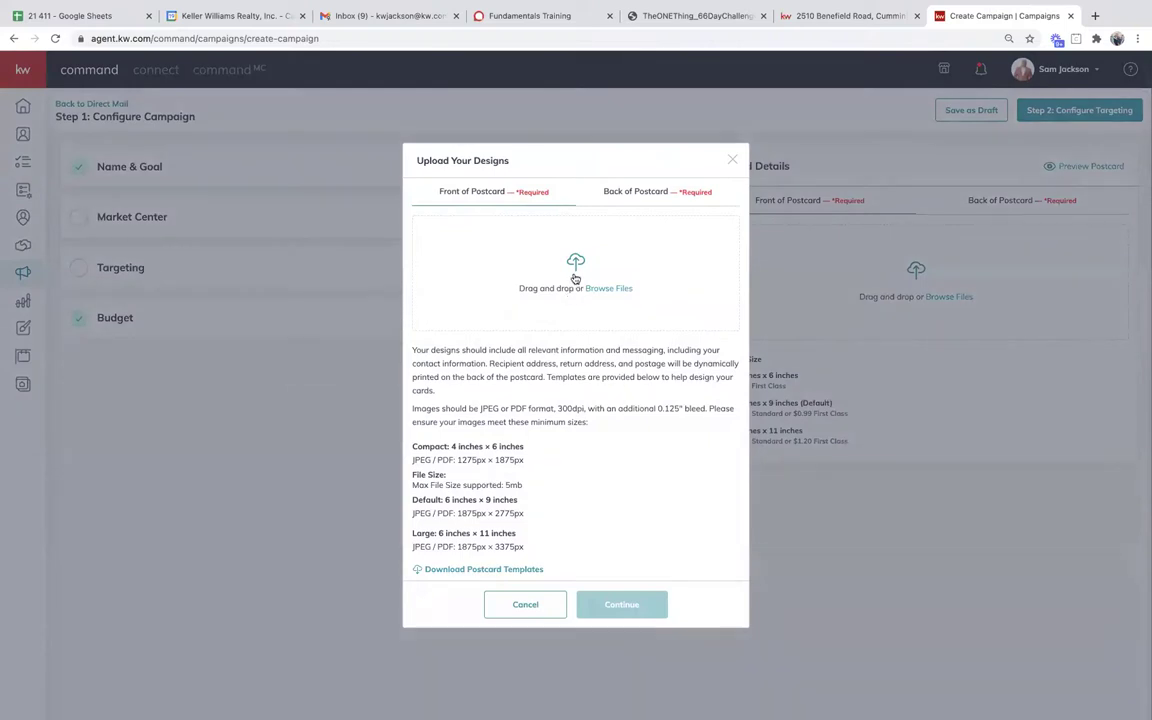
left_click(520, 604)
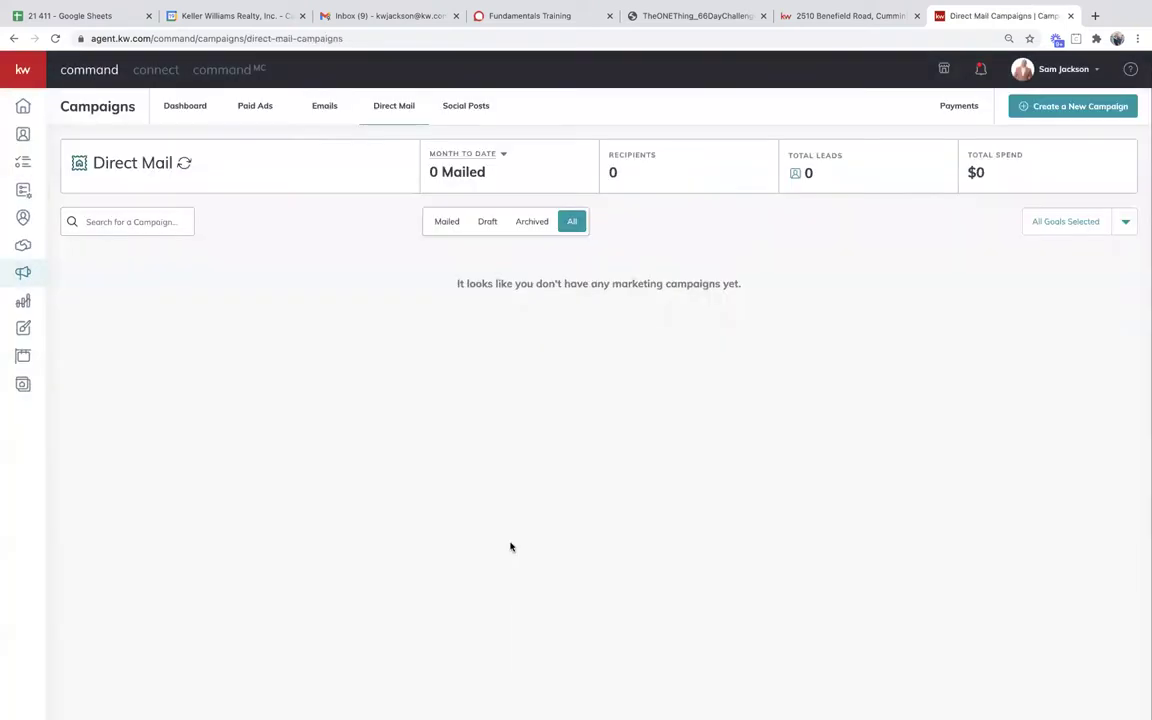
left_click(1065, 110)
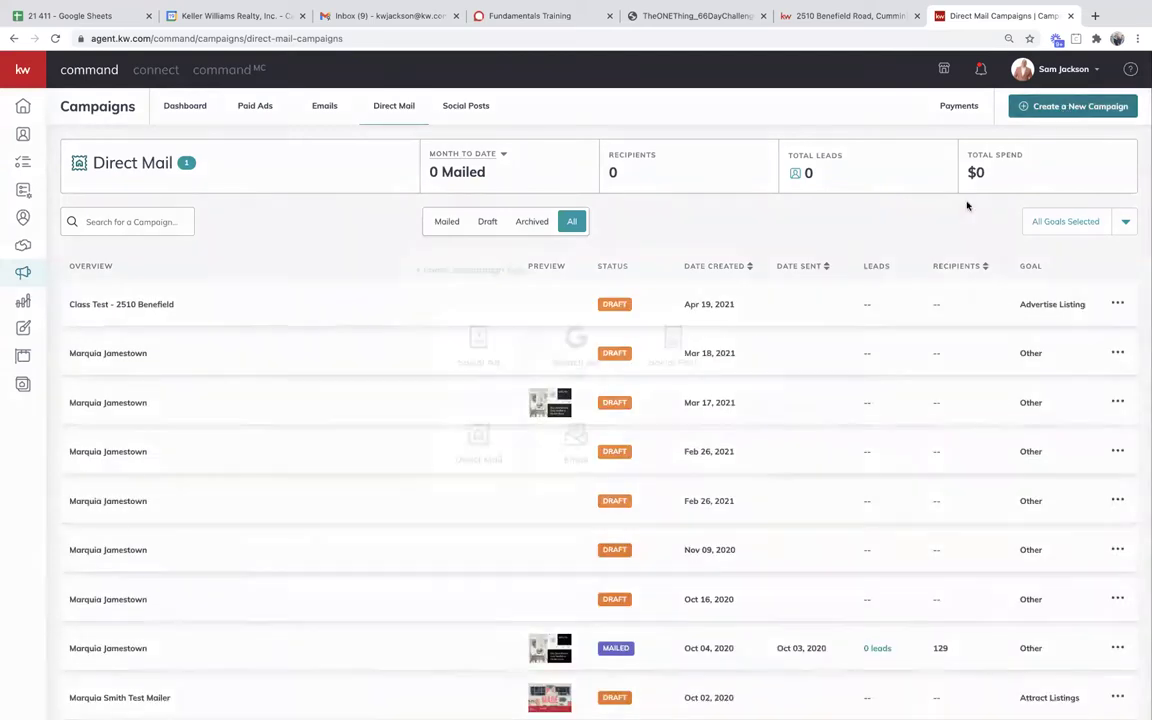
left_click(486, 449)
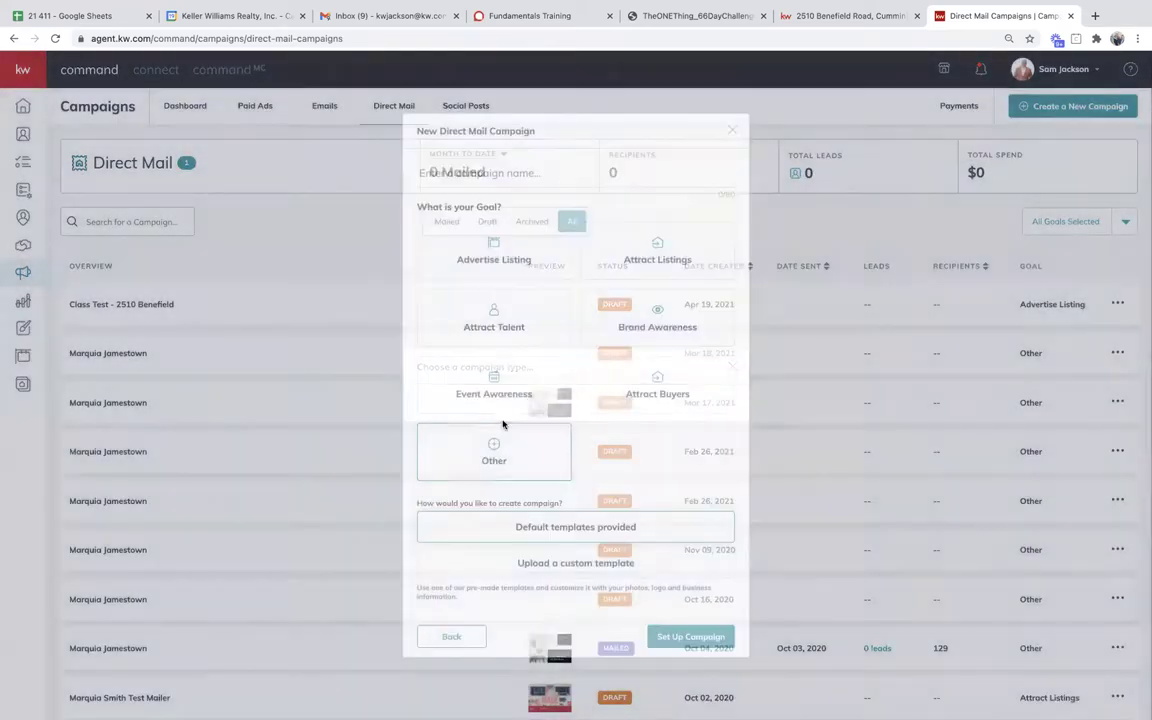
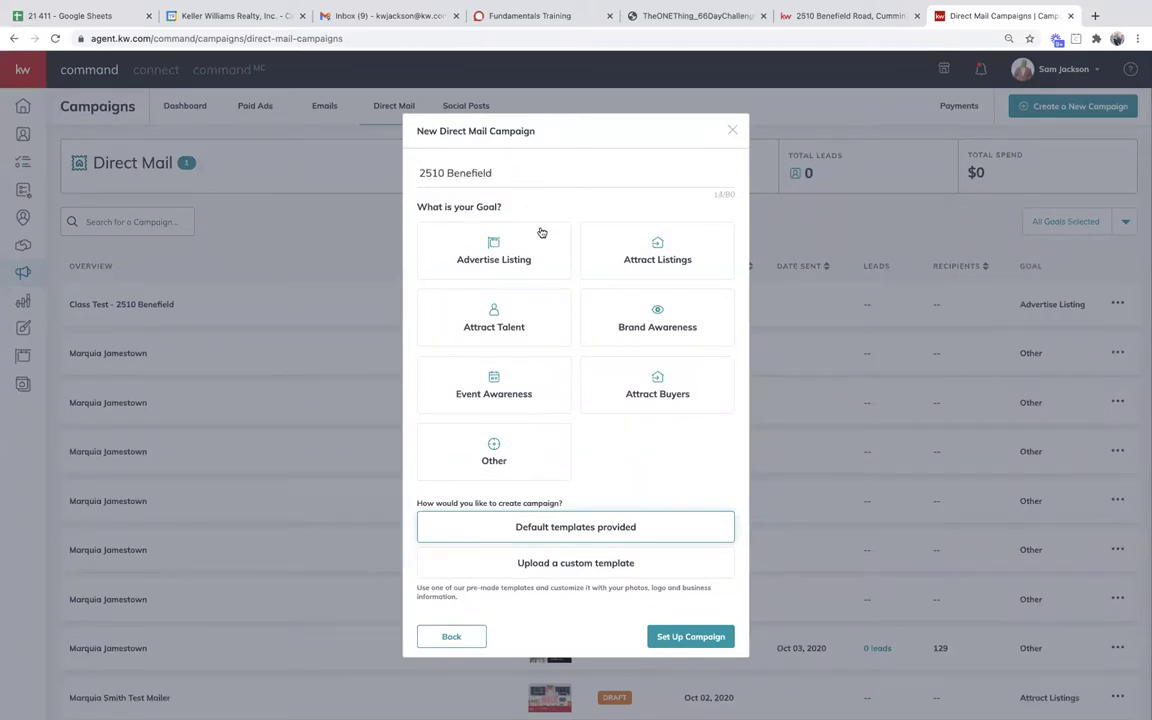
left_click(505, 320)
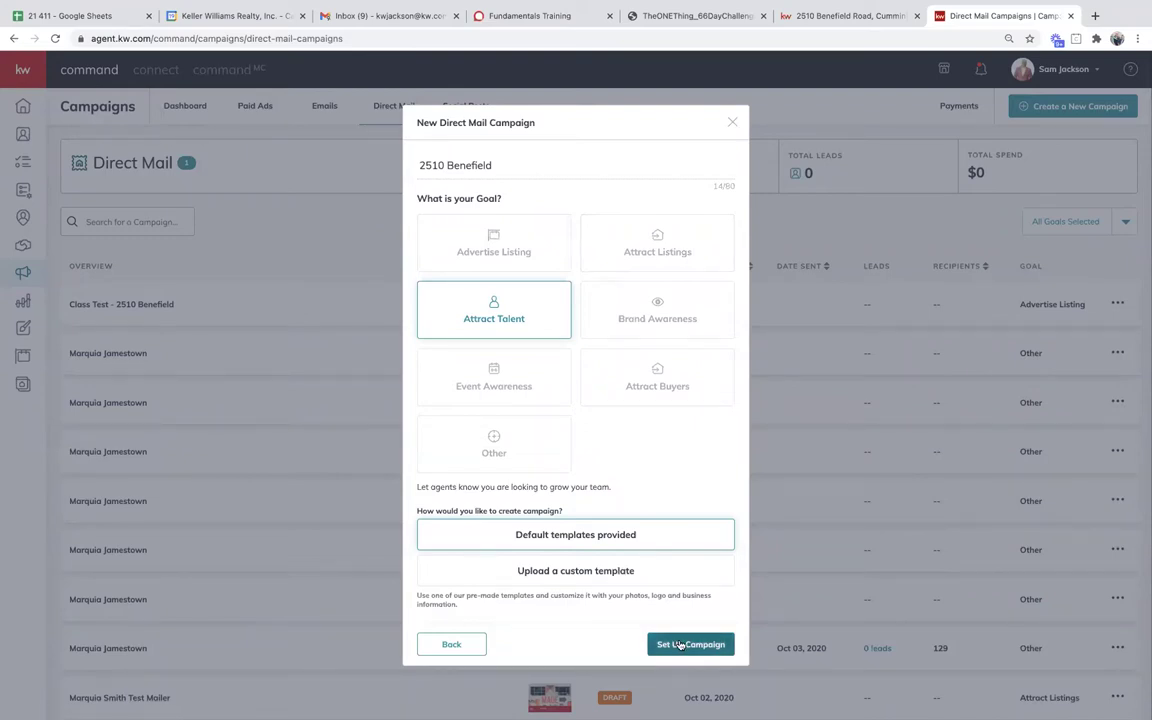
left_click(680, 644)
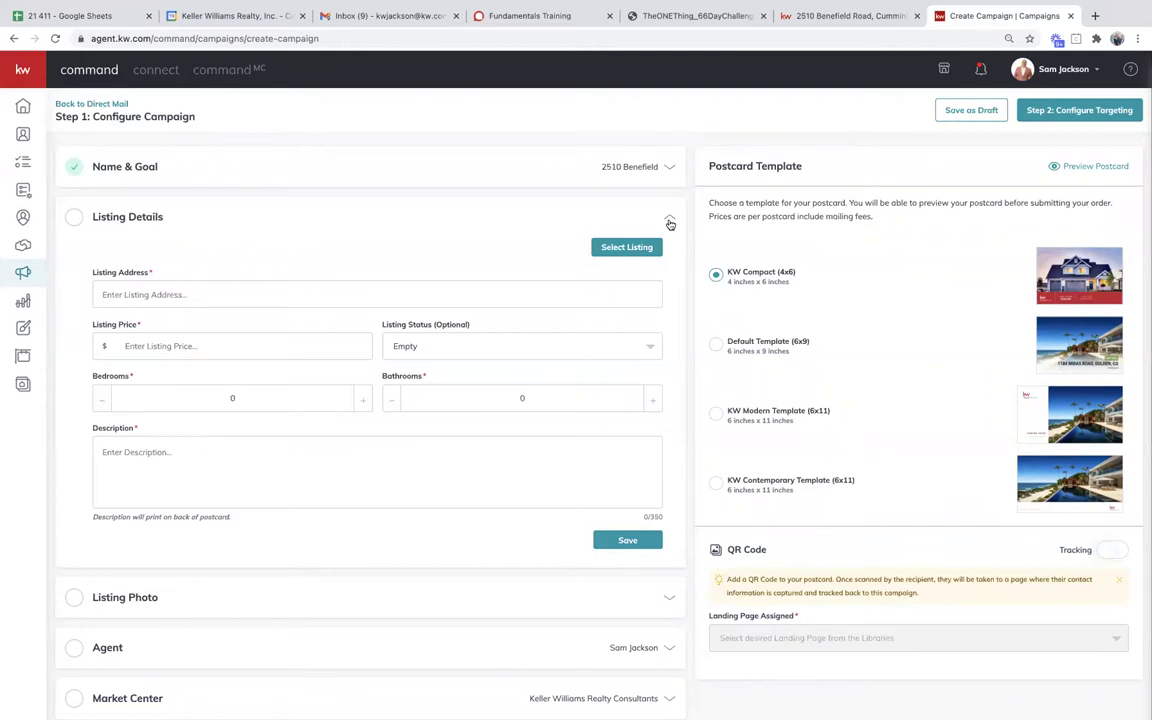
left_click(670, 221)
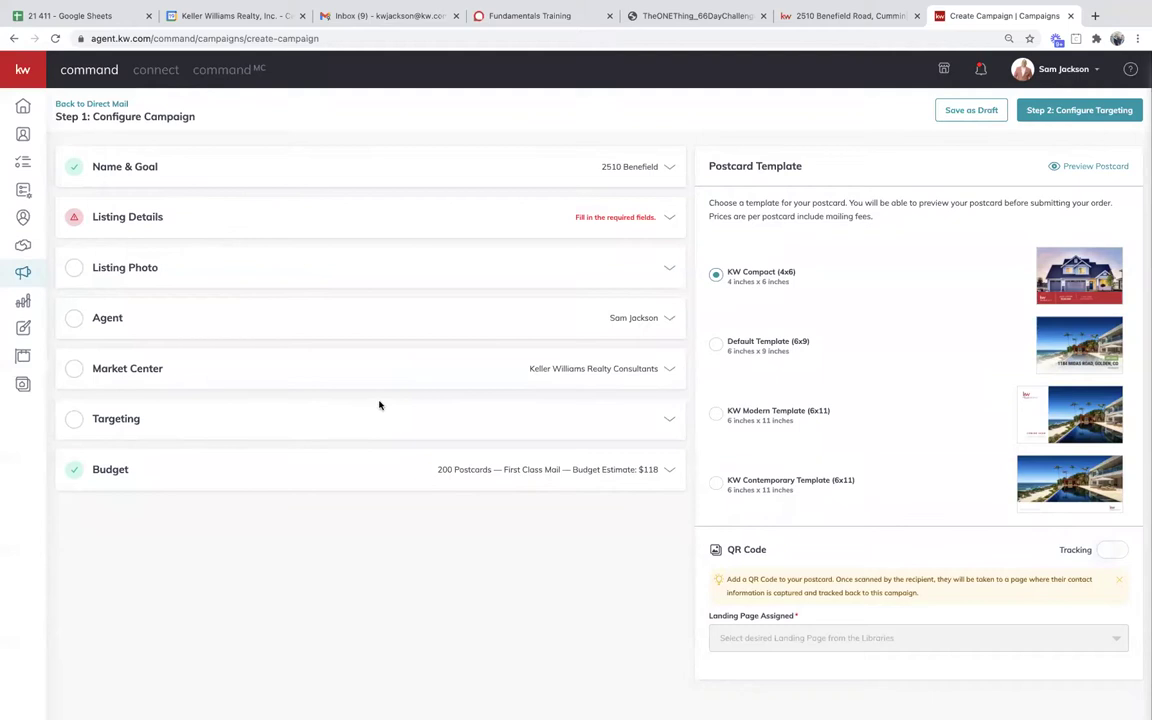
left_click(130, 212)
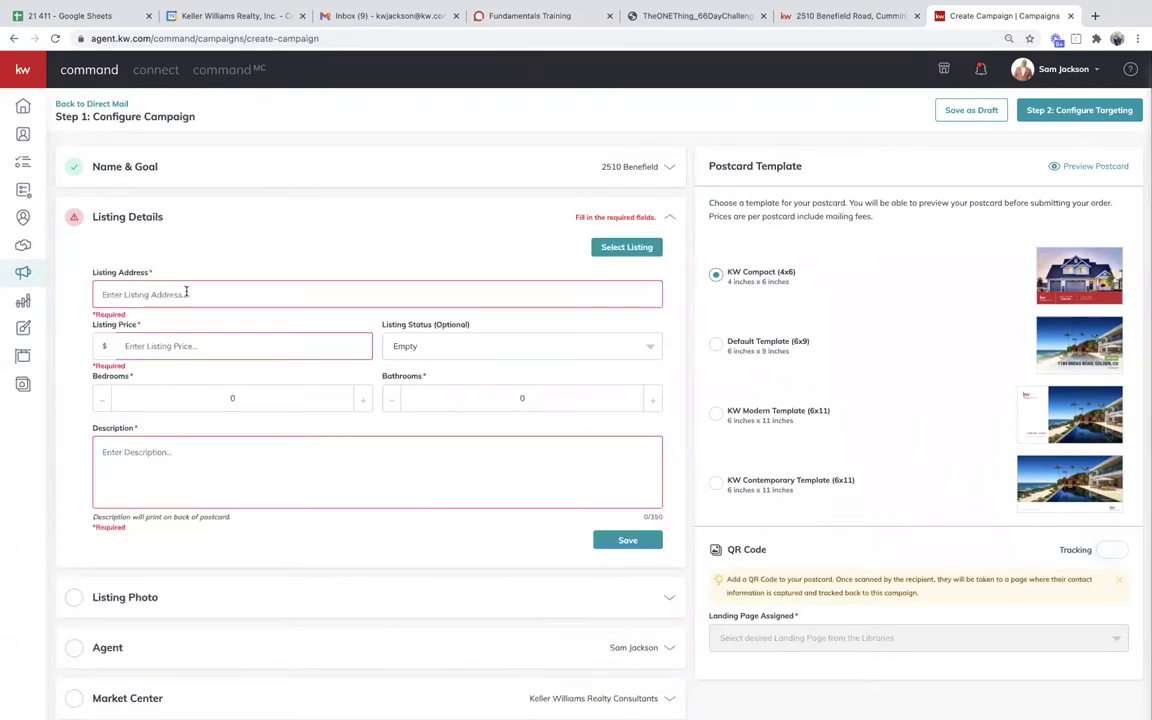
left_click(217, 294)
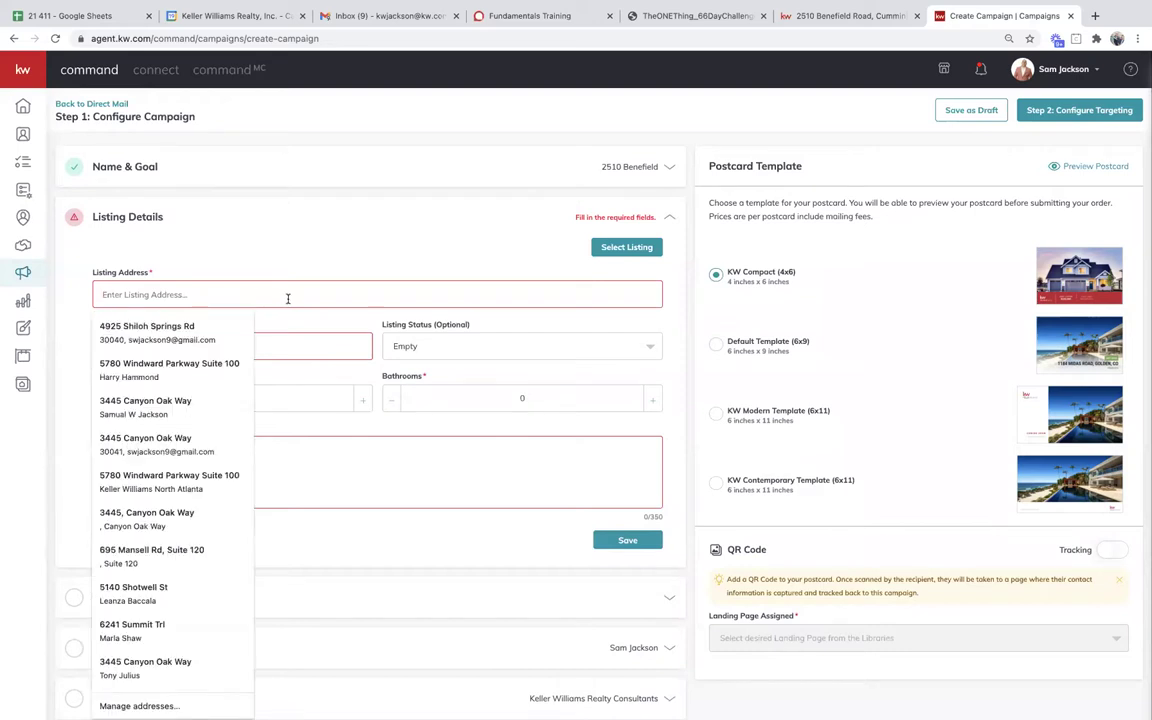
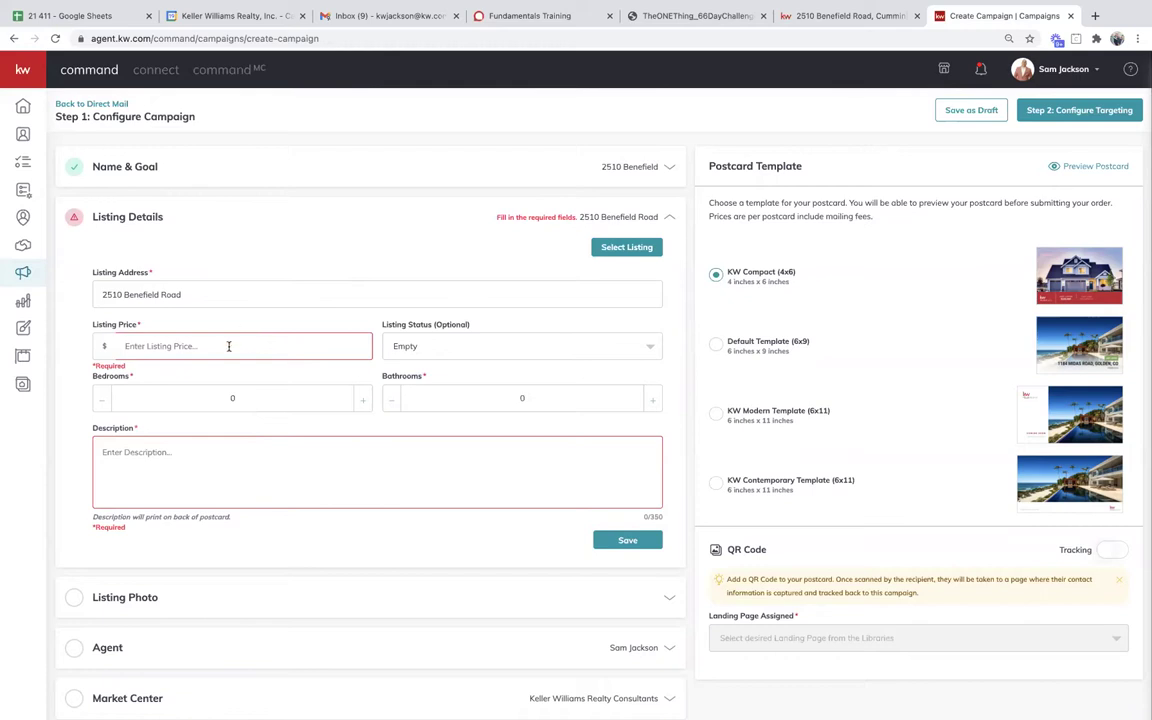
Step: Check the price on the listing's property page and fill in the $400,000 Listing Price
left_click(805, 16)
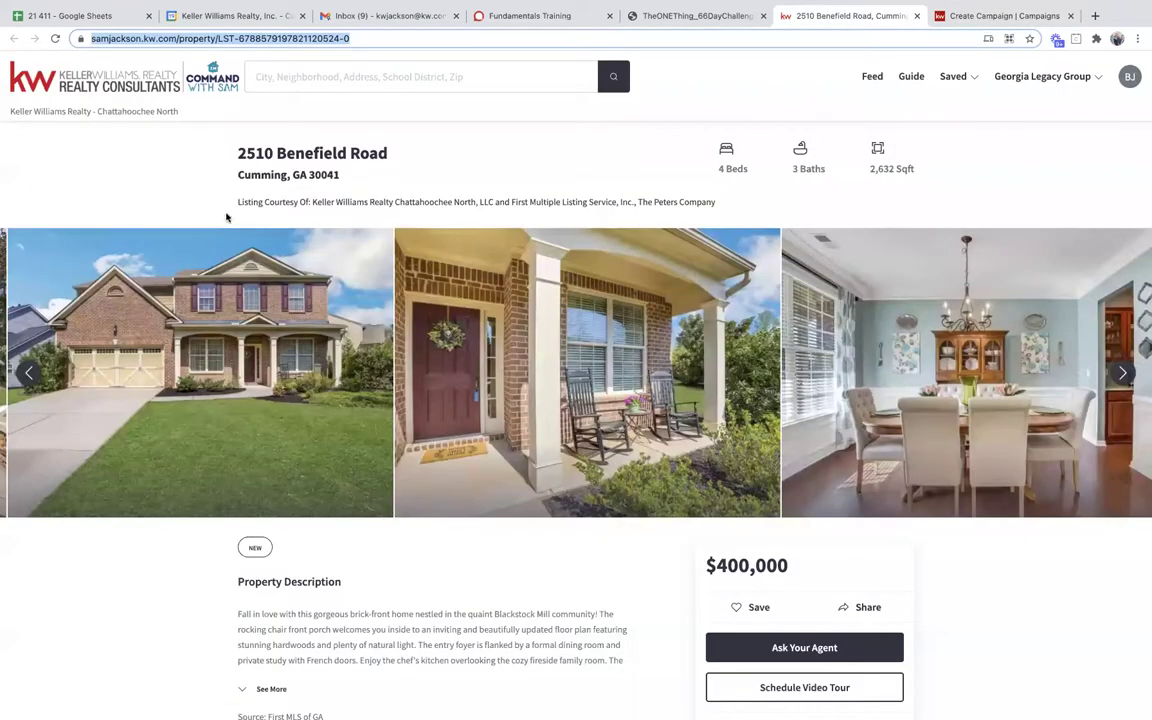
left_click(945, 16)
left_click(199, 345)
type("400000")
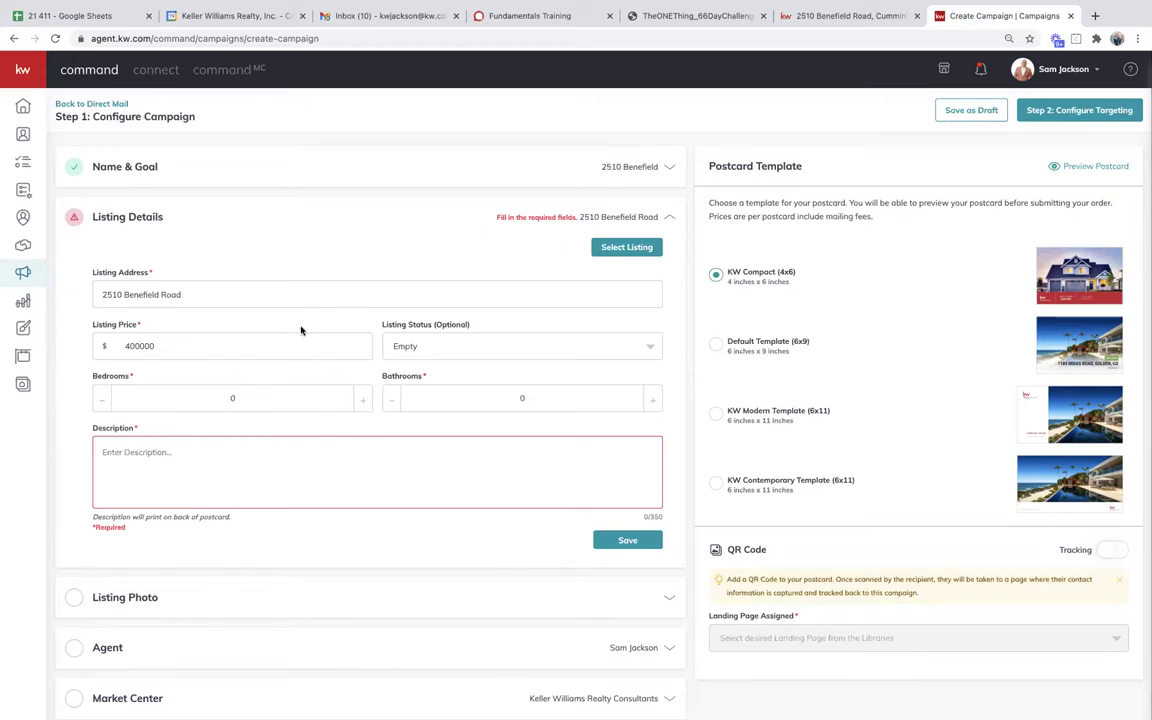
left_click(216, 290)
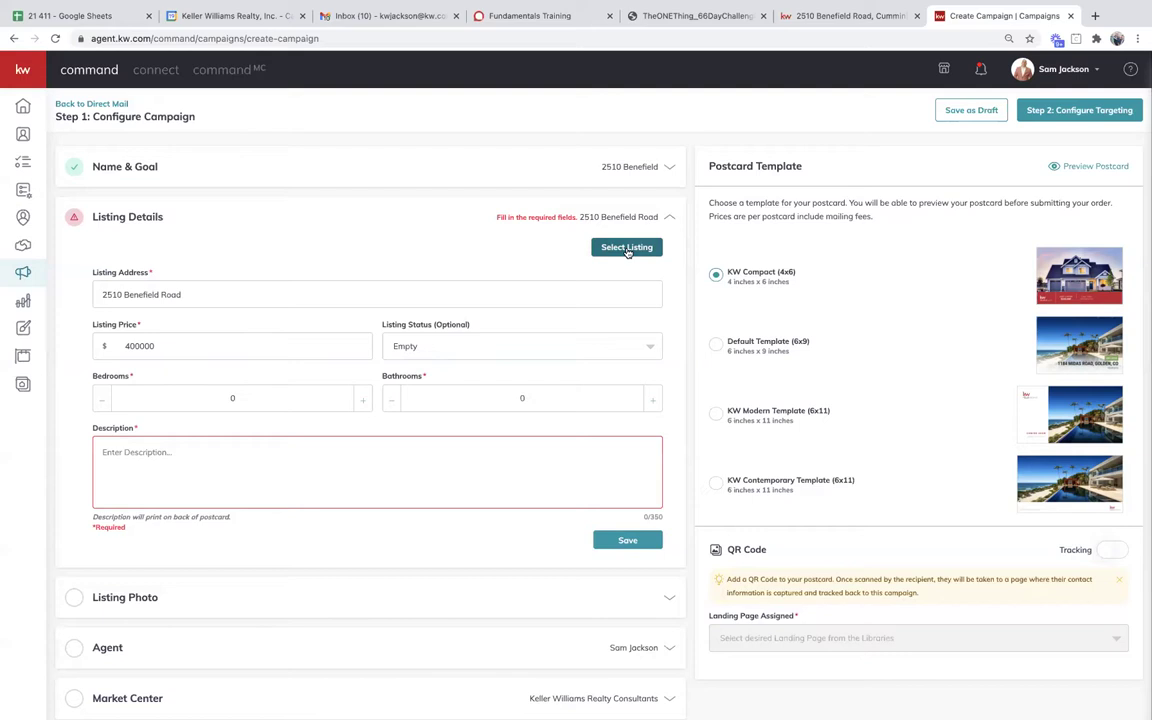
Step: Open the MLS listing search set to All Listings, then close it and re-expand Listing Details
left_click(627, 248)
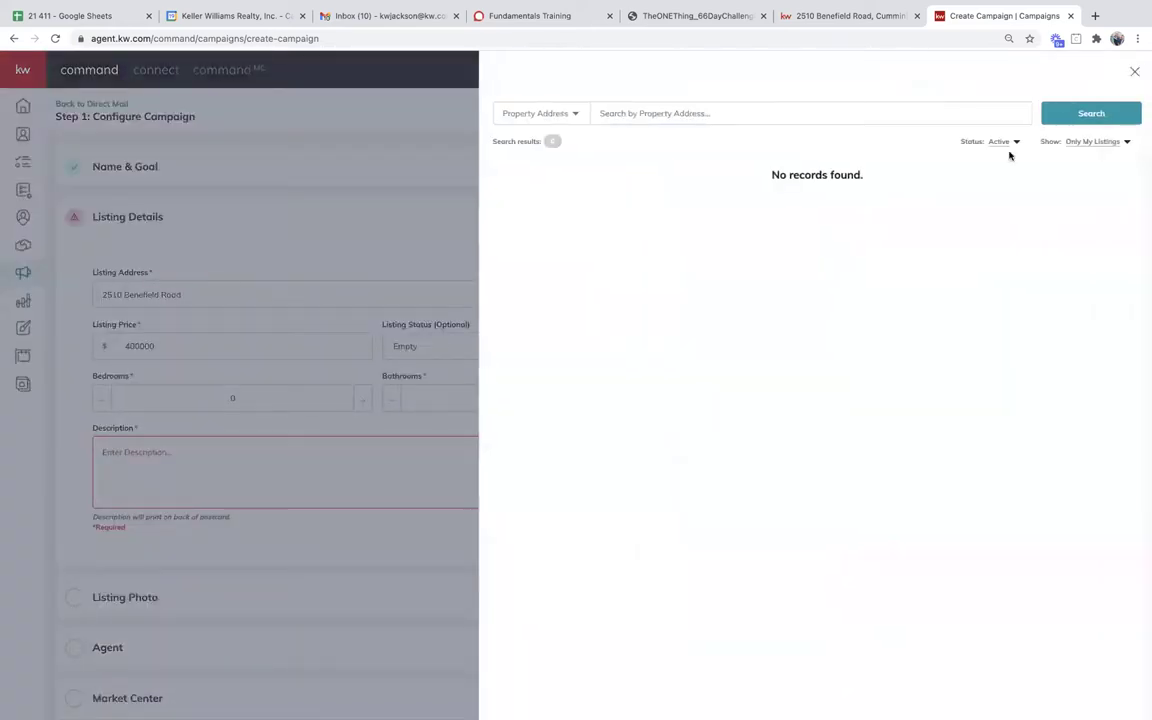
left_click(1108, 143)
left_click(1090, 159)
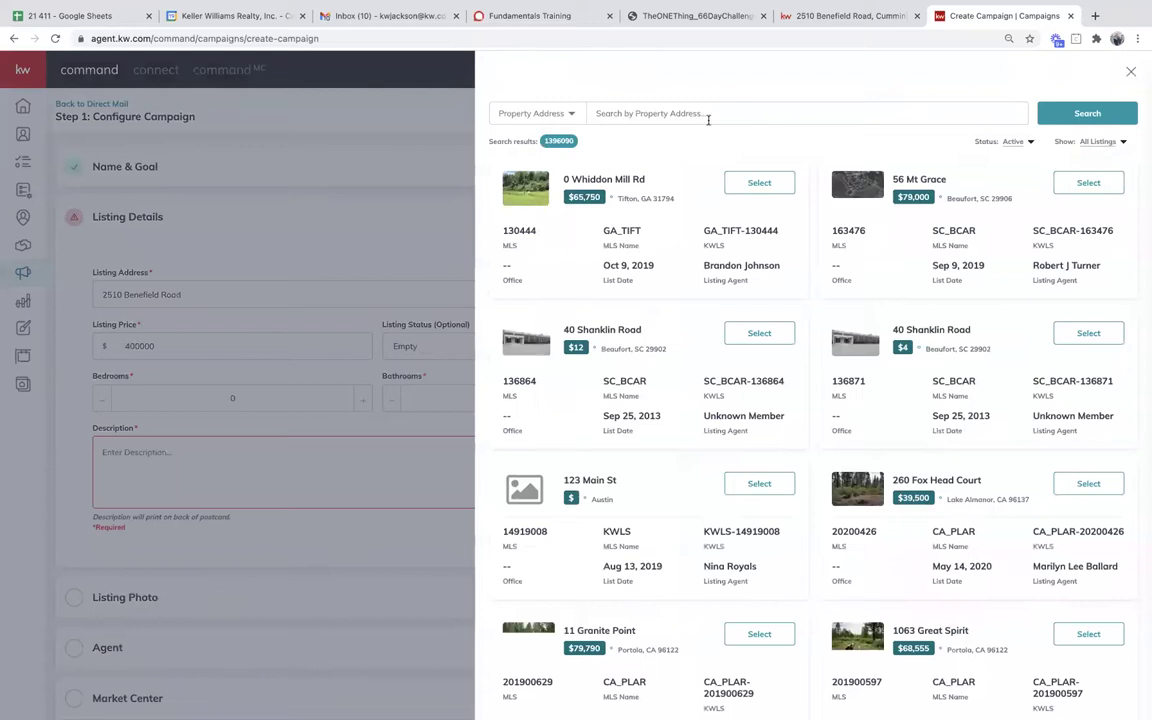
left_click(1130, 72)
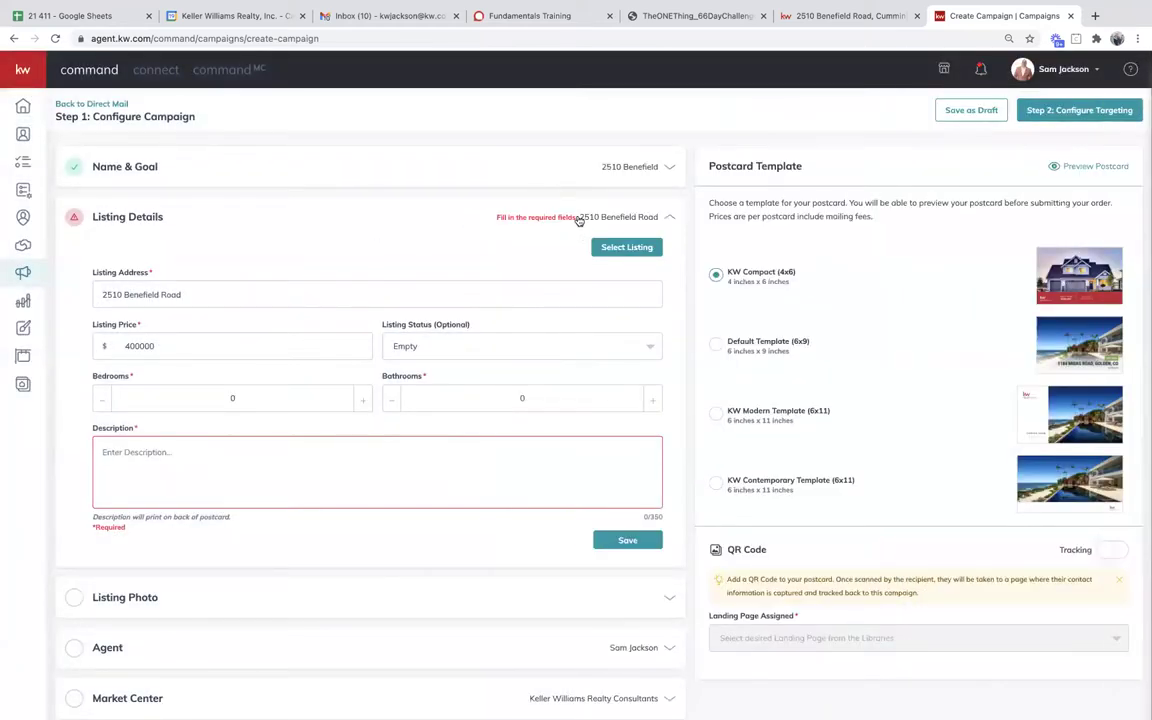
left_click_drag(580, 217, 660, 225)
key("ctrl+c")
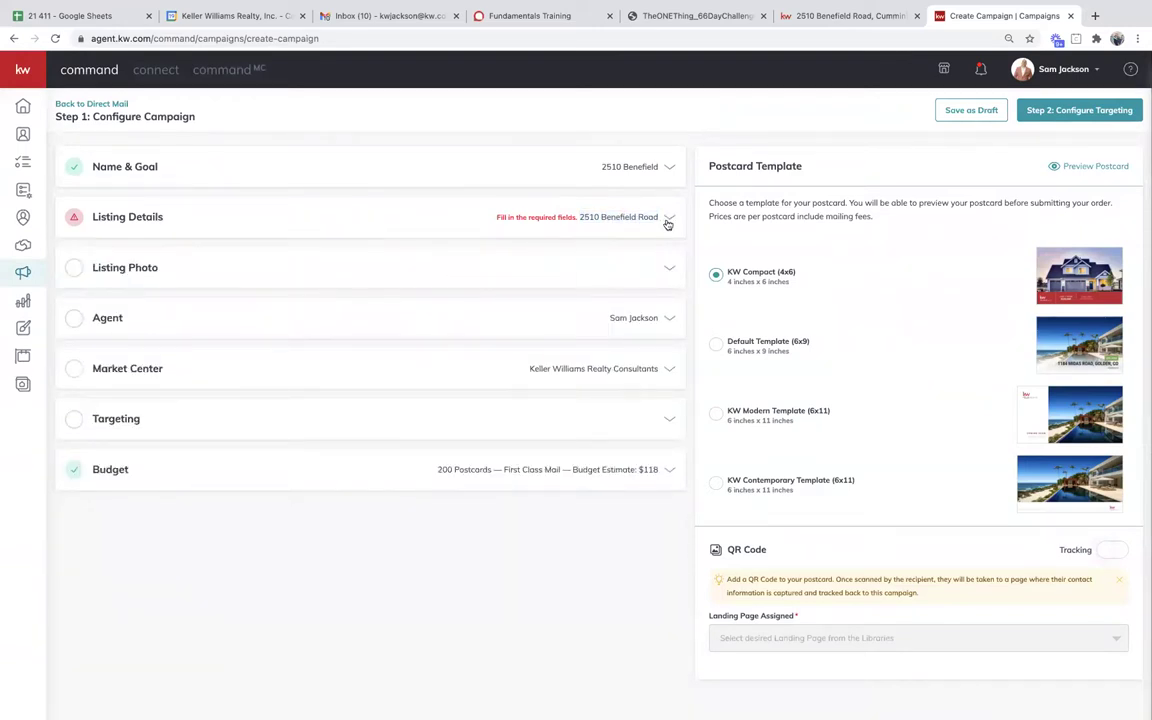
left_click(665, 224)
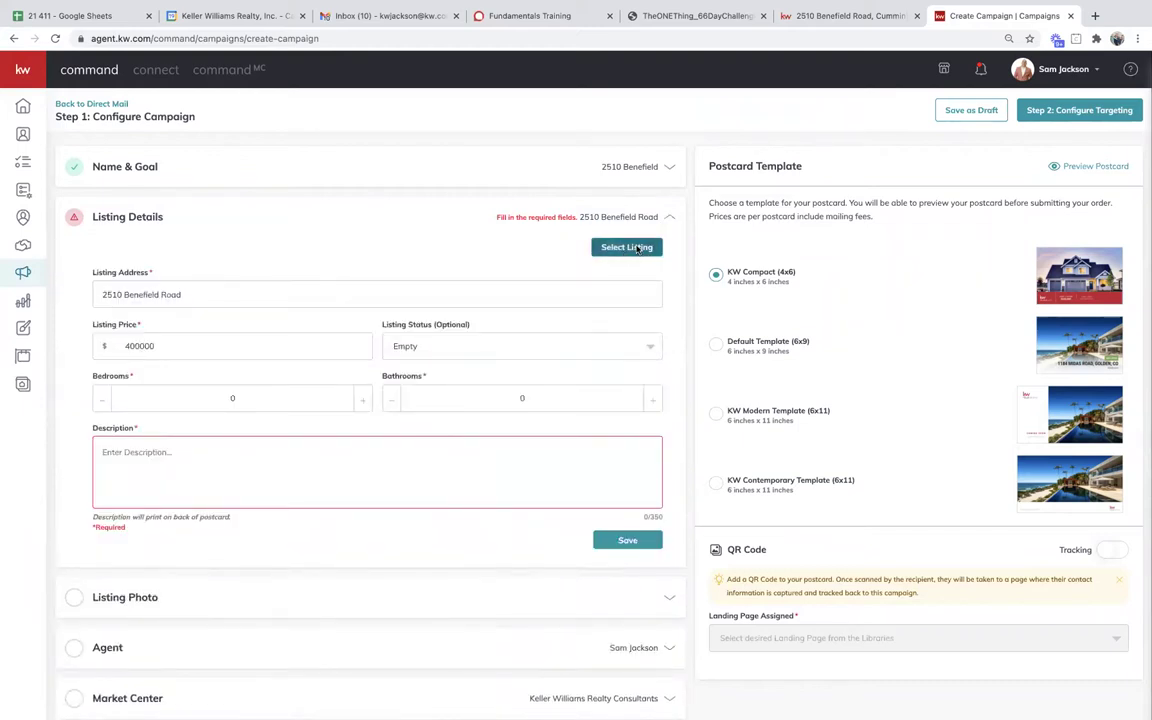
left_click(638, 248)
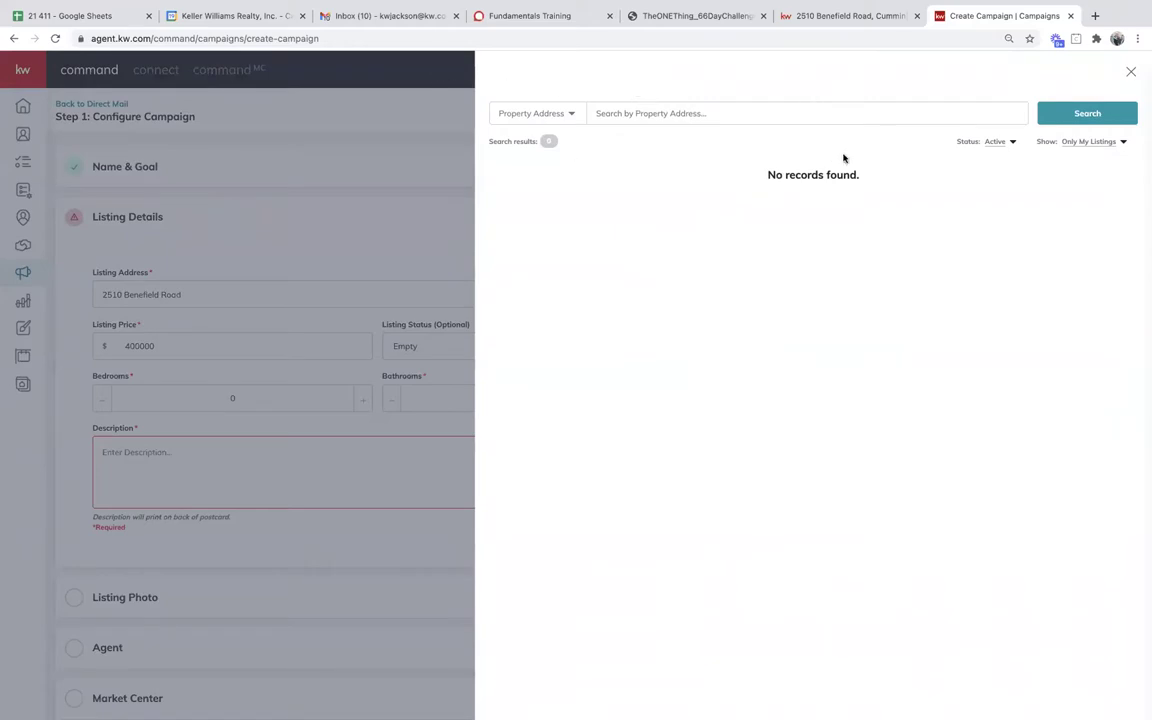
left_click(1073, 145)
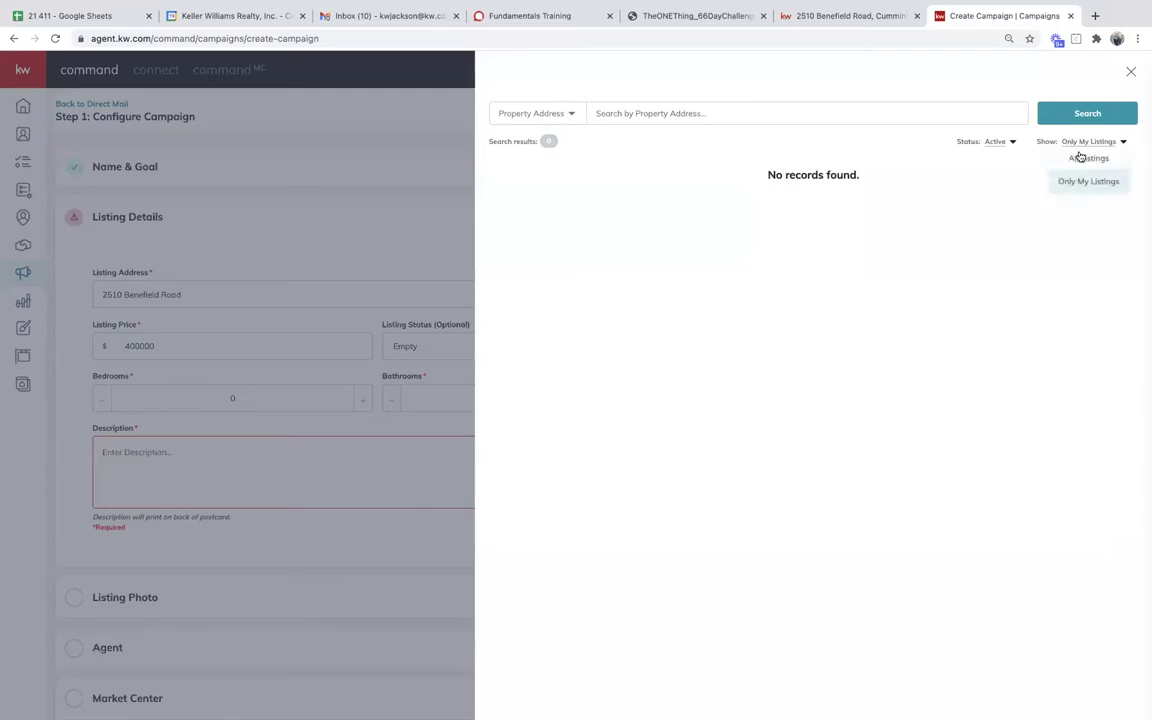
left_click(1084, 158)
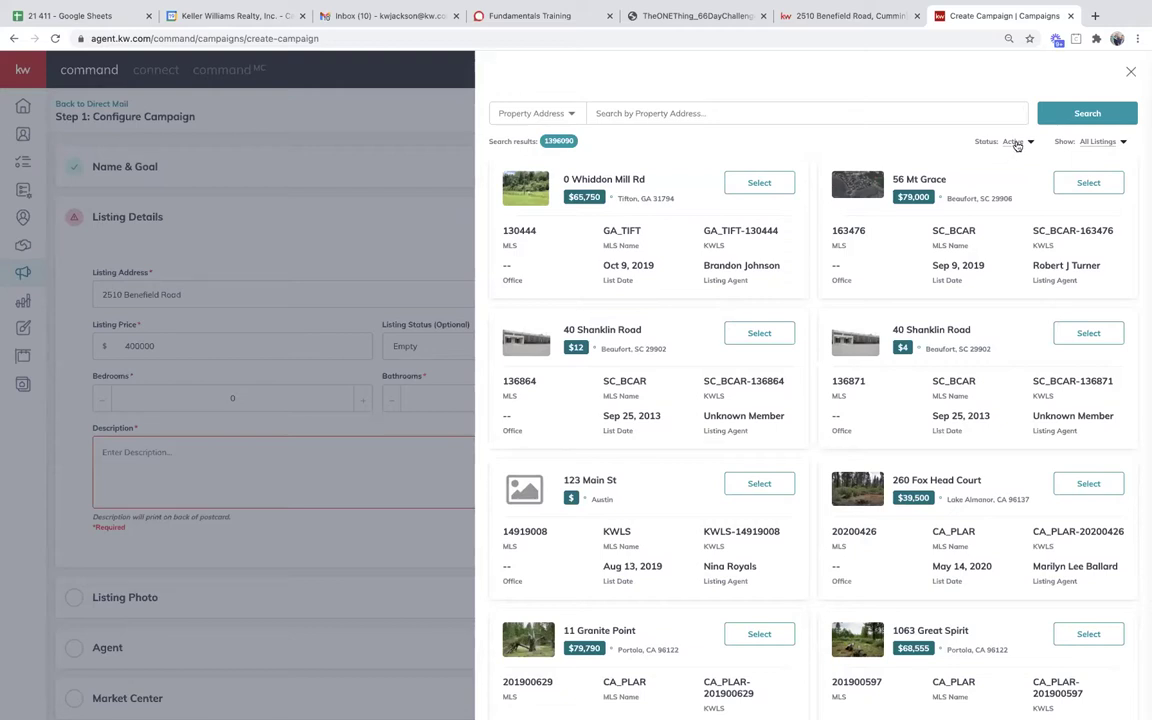
left_click(1014, 142)
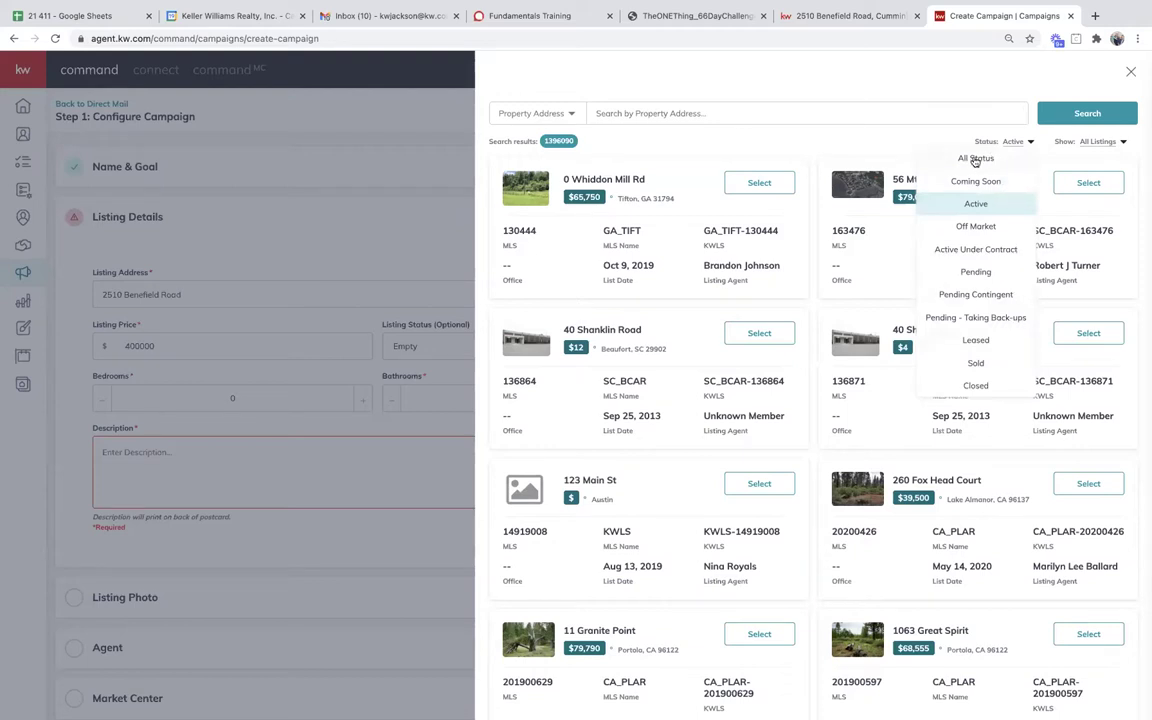
left_click(974, 159)
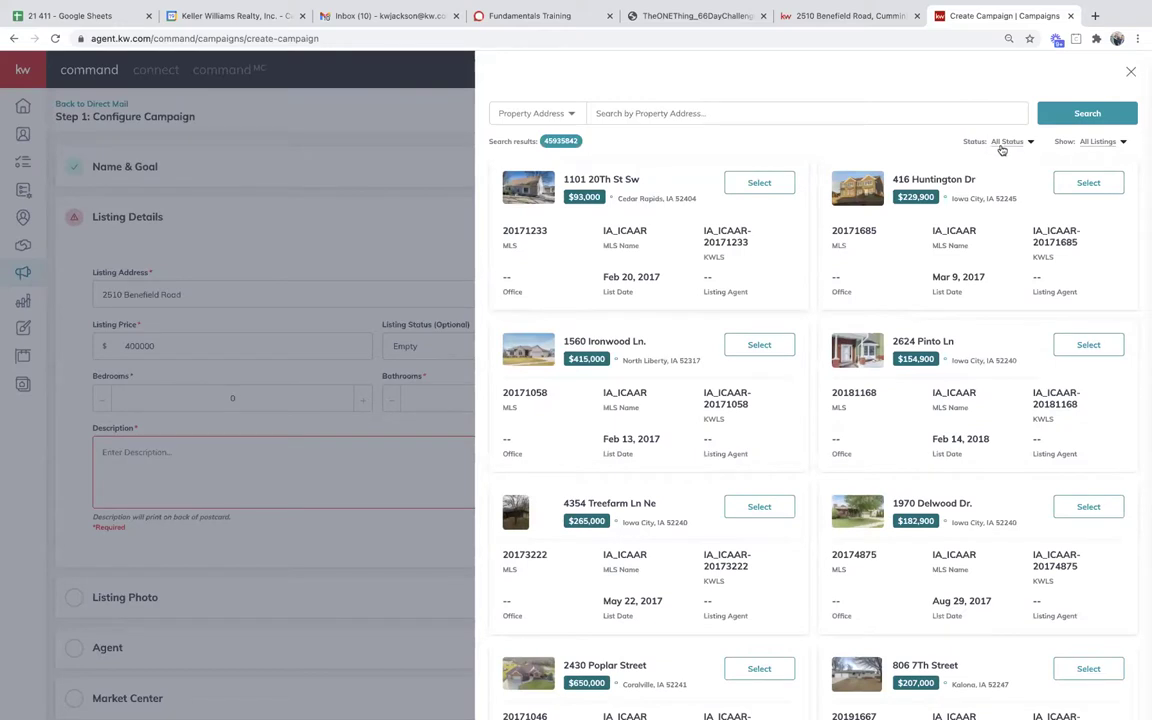
left_click(716, 113)
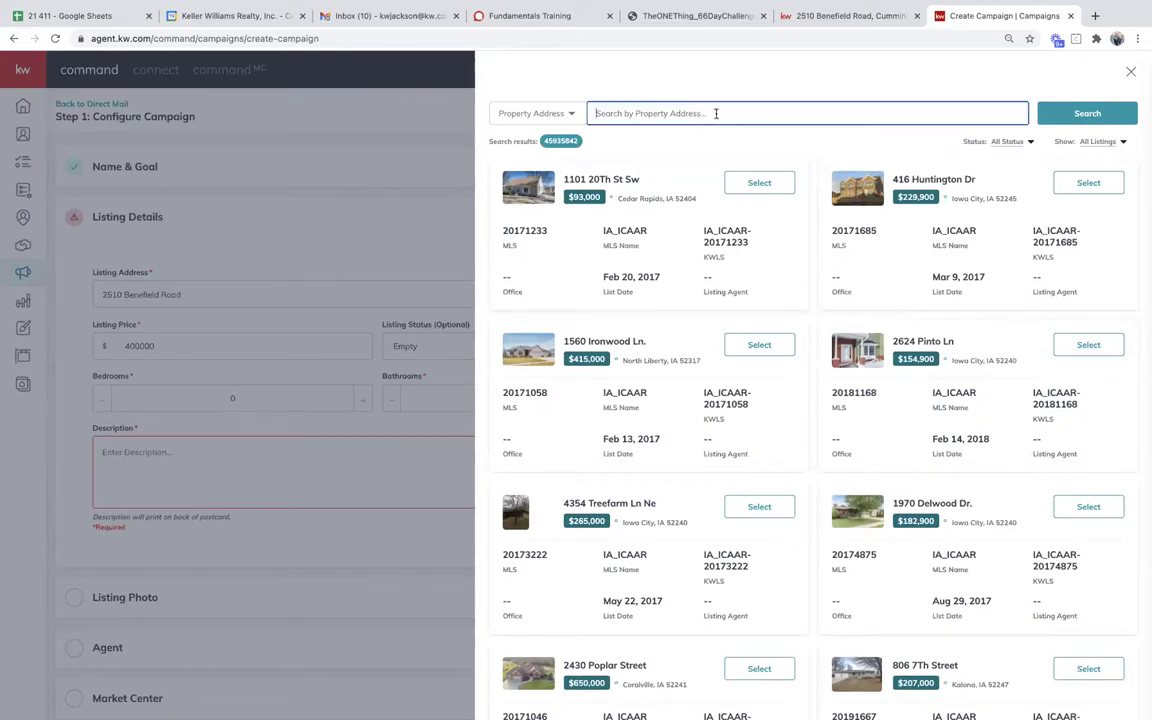
key("ctrl+v")
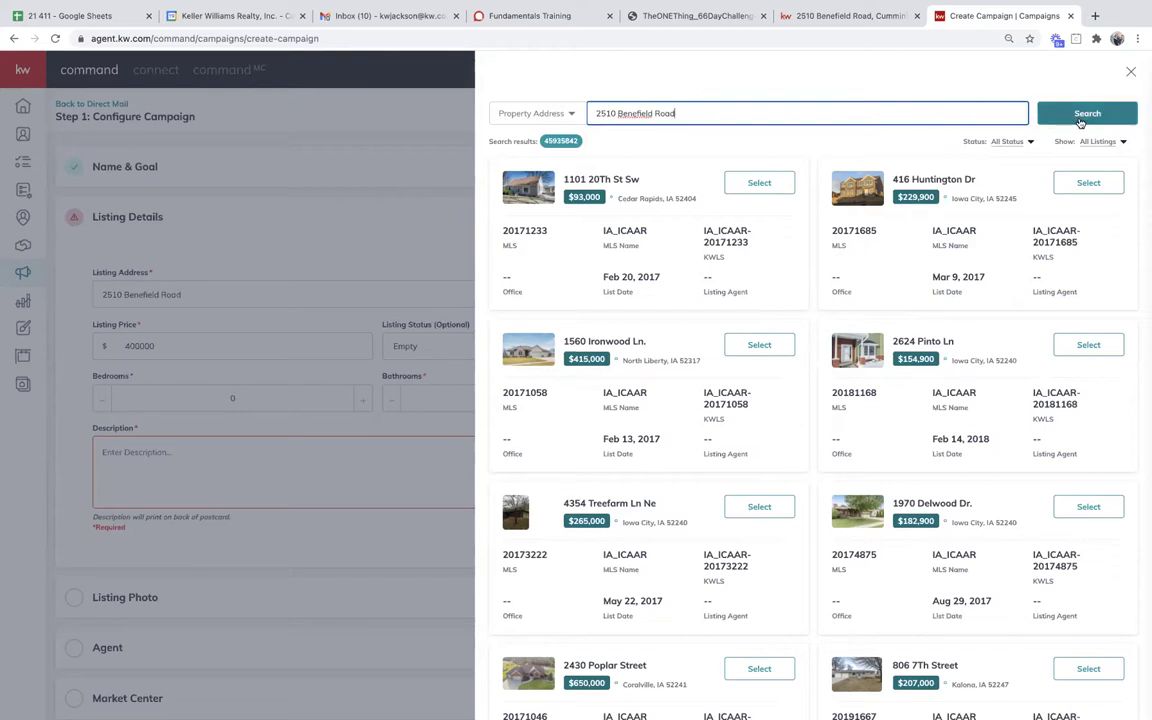
left_click(1080, 118)
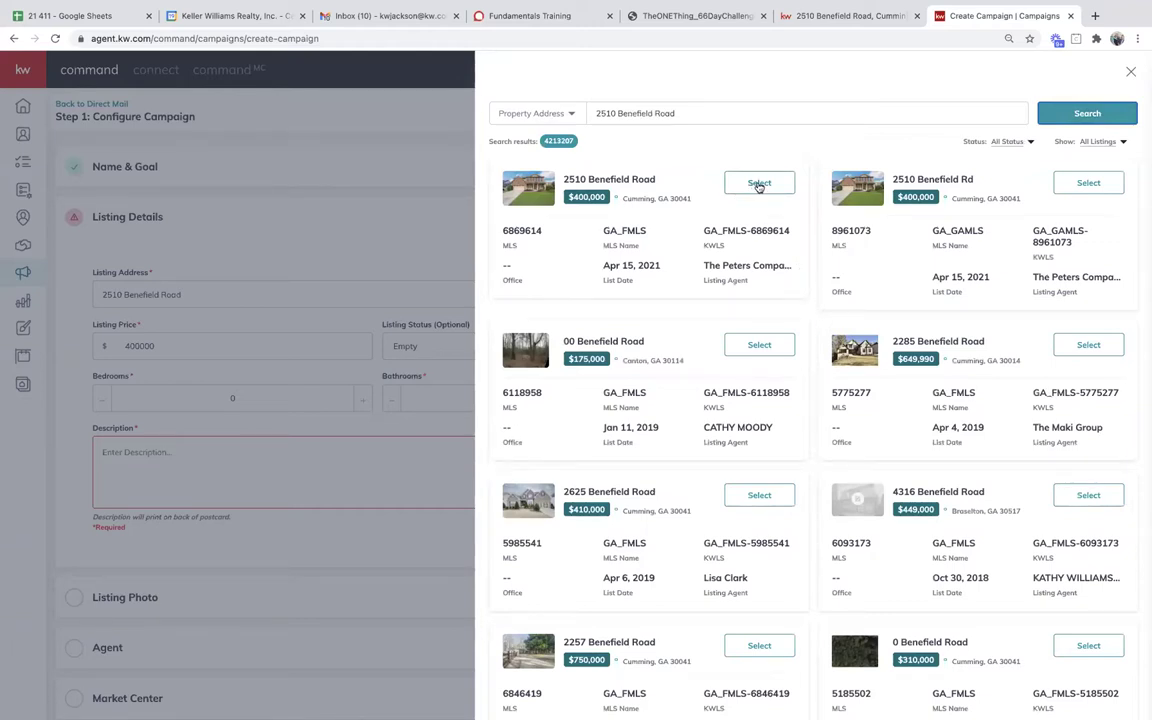
left_click(759, 184)
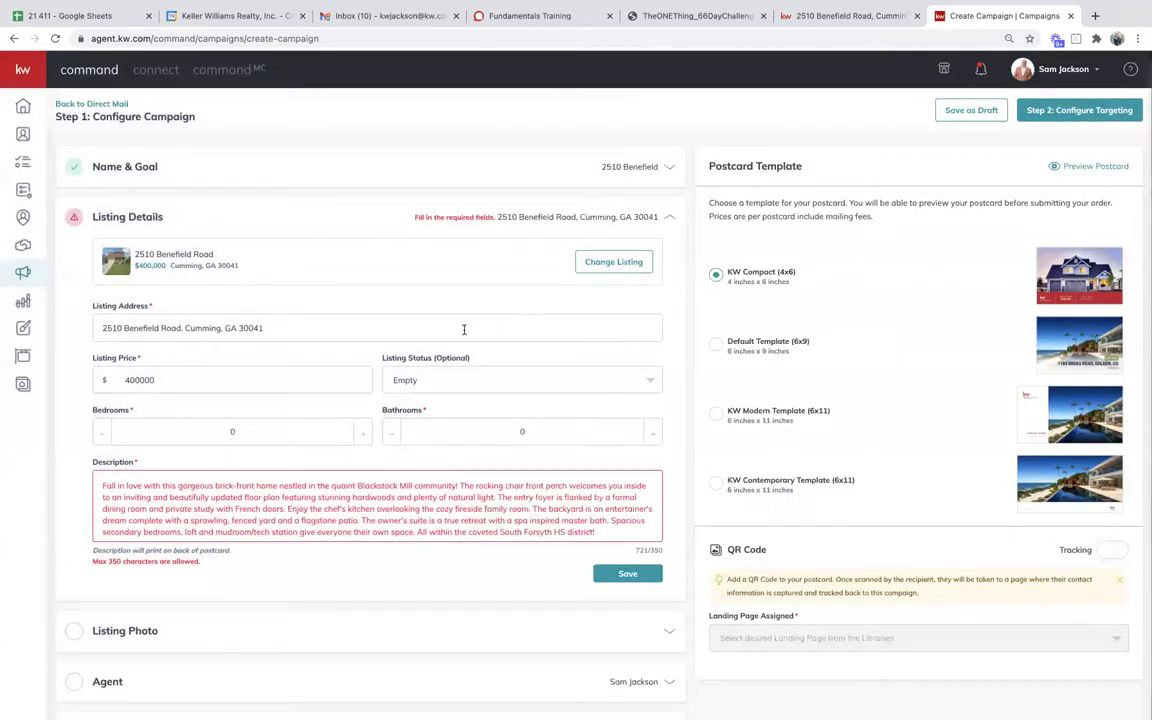
left_click_drag(275, 327, 101, 328)
left_click(167, 385)
double_click(130, 386)
Step: Set listing status to COMING SOON and bedrooms to 4, verifying beds and baths on the listing page
left_click(432, 380)
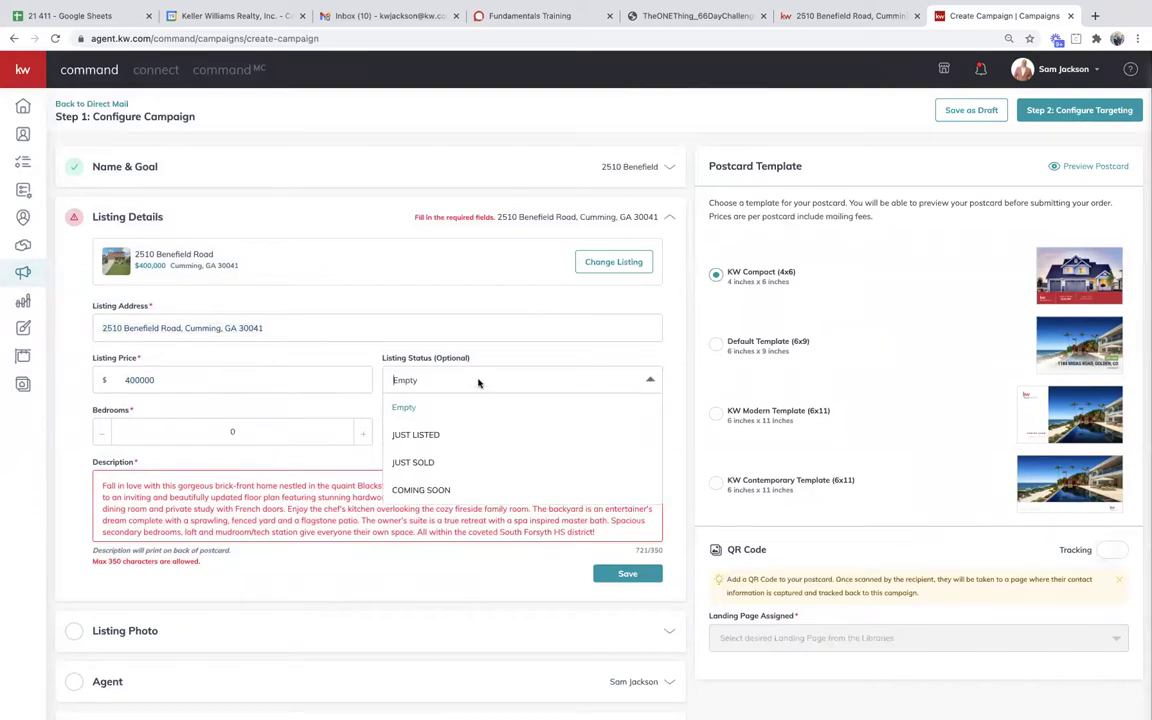
left_click(467, 490)
left_click(363, 432)
left_click(363, 432)
left_click(363, 432)
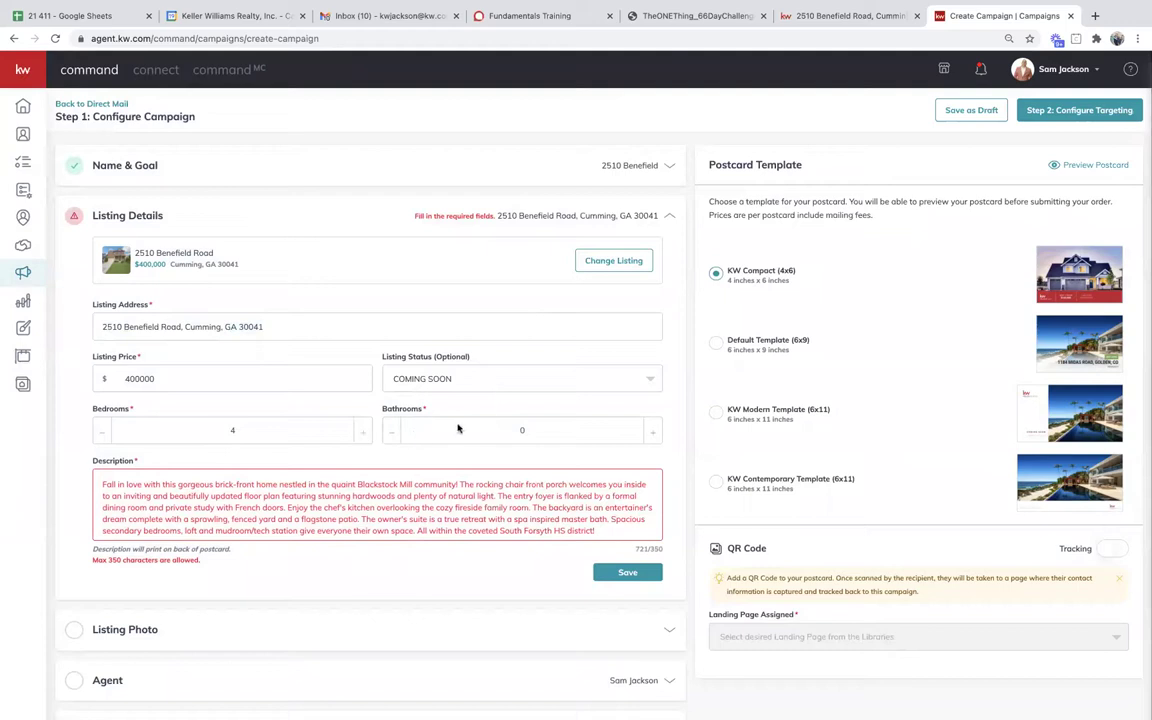
left_click(845, 16)
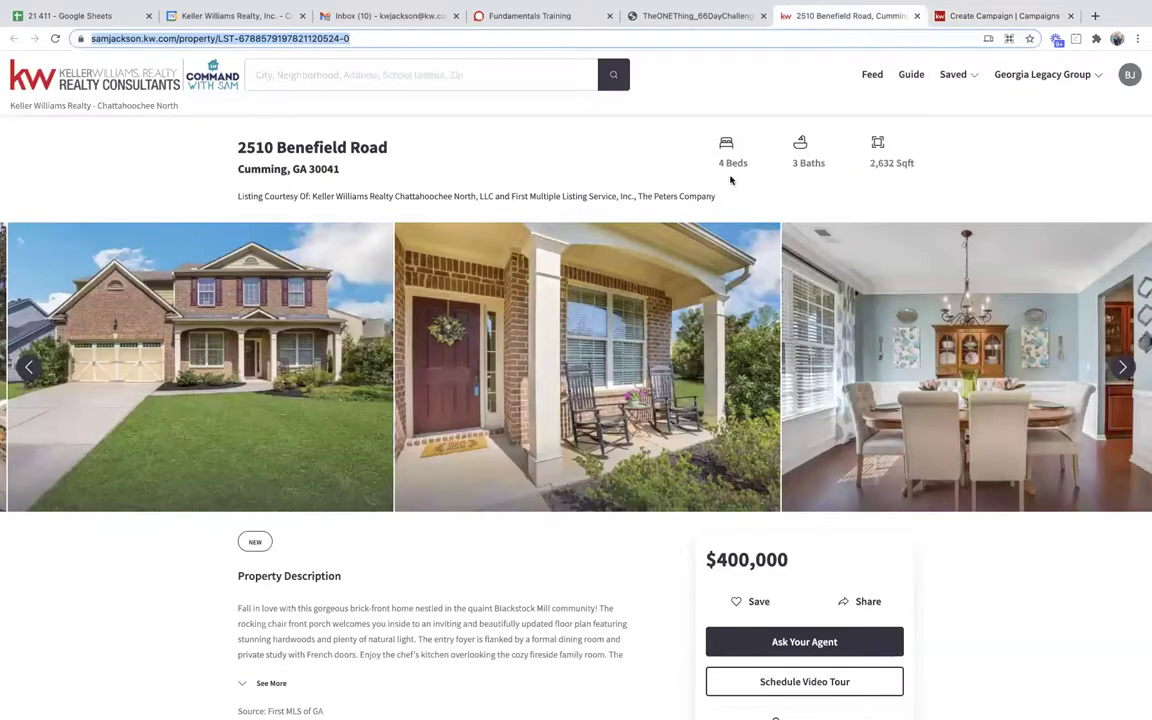
left_click(963, 17)
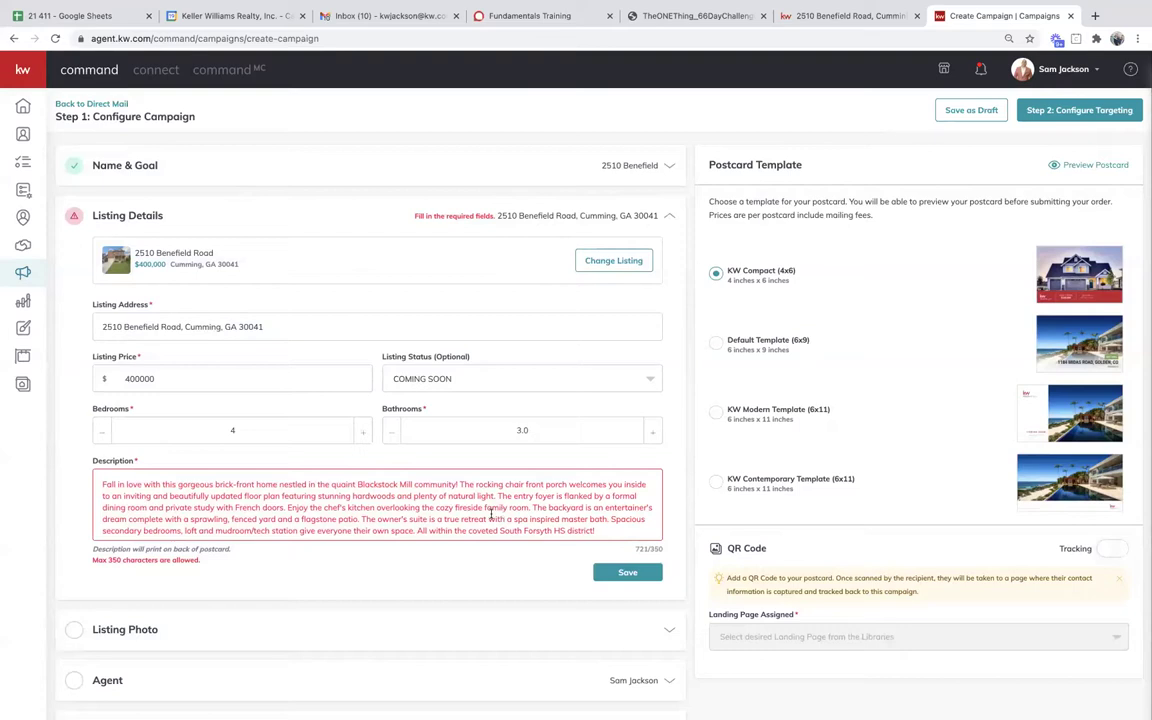
Step: Trim the listing description's final lines so it fits at 256/350 characters
scroll(377, 507, "down", 1)
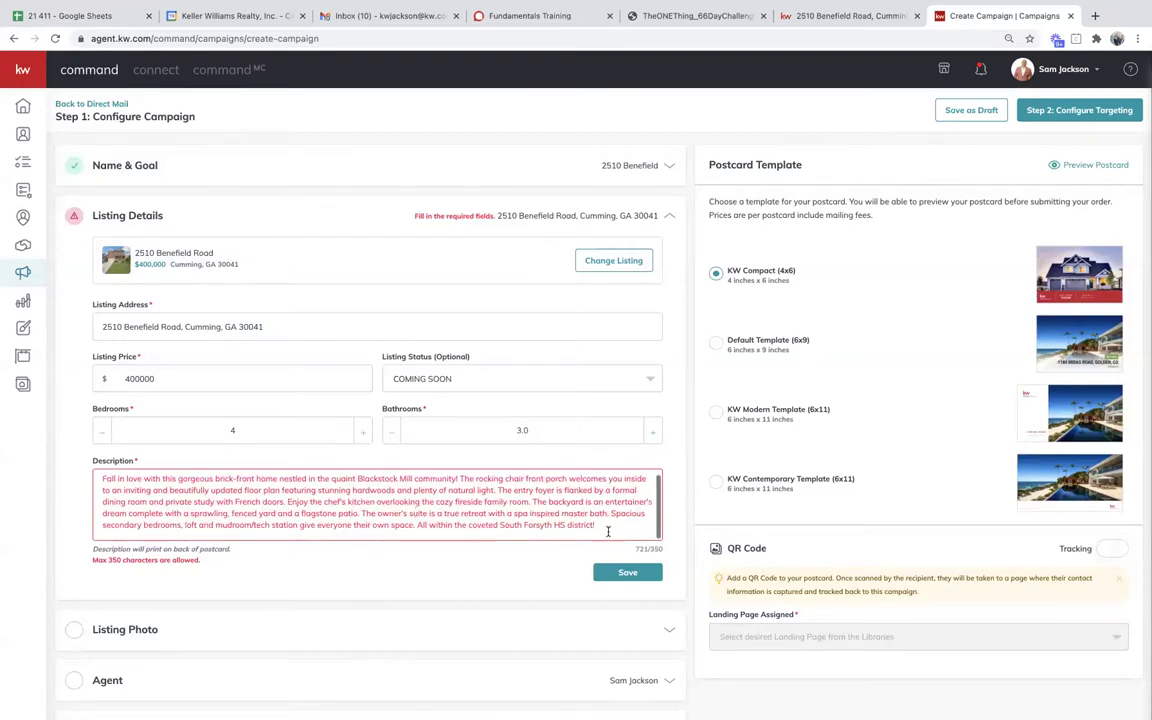
left_click_drag(607, 530, 449, 509)
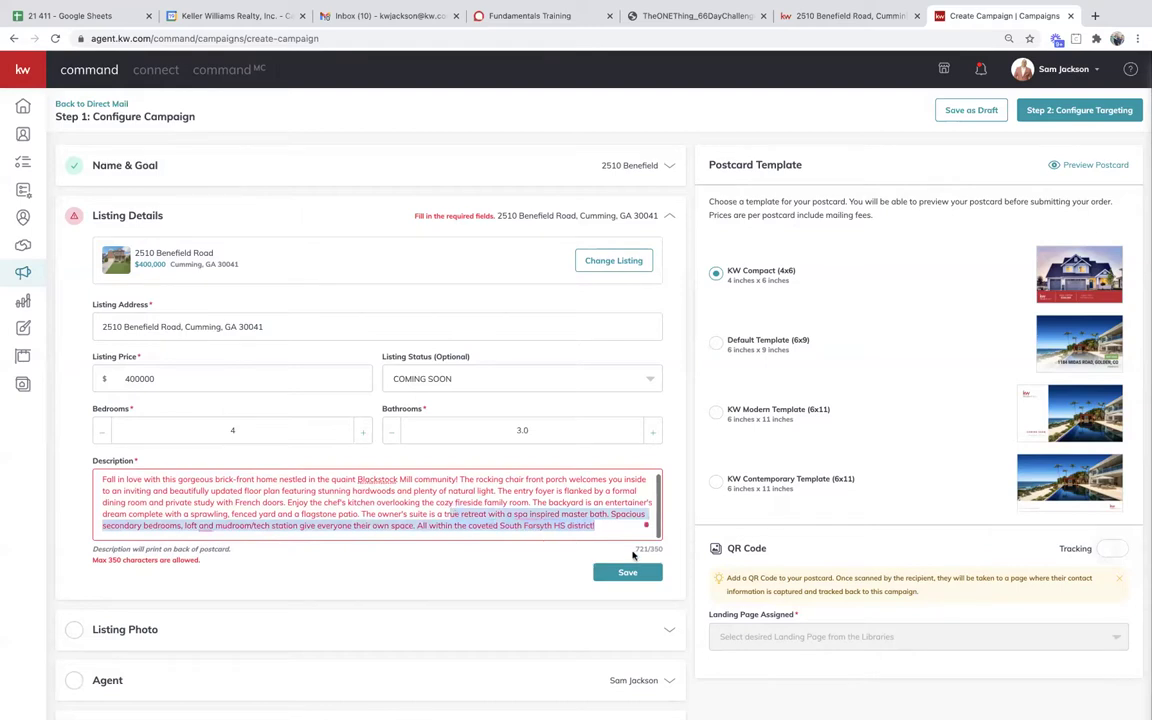
left_click(634, 552)
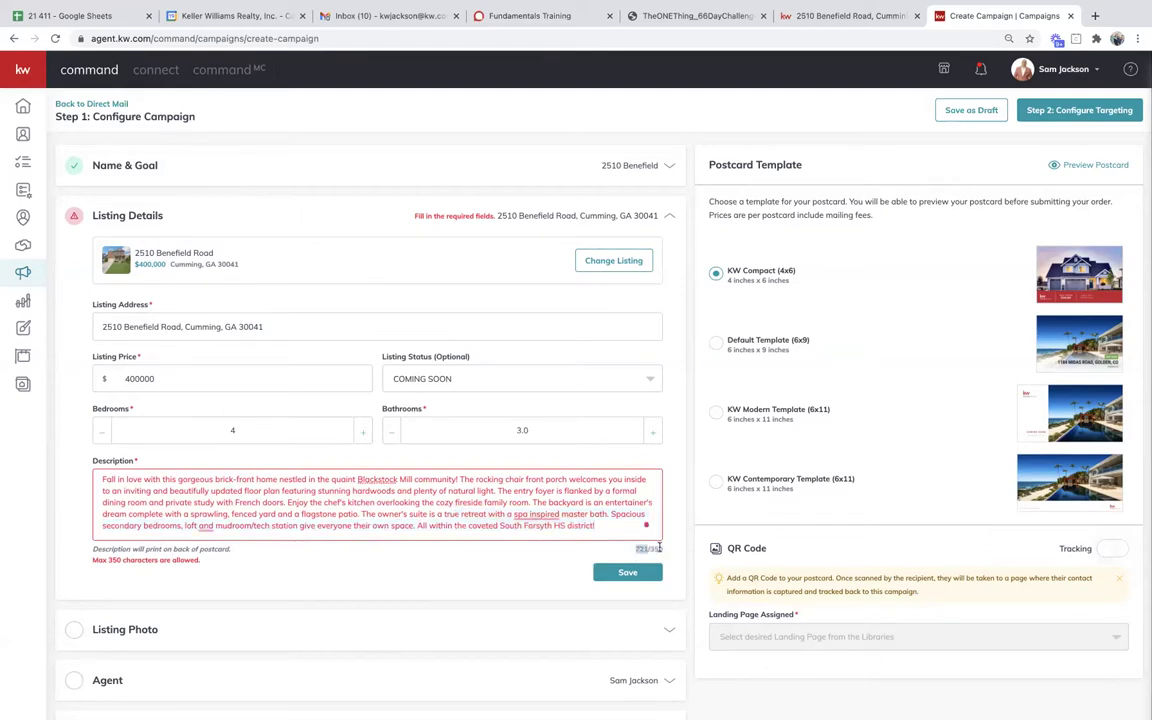
left_click_drag(663, 550, 505, 492)
left_click(665, 553)
double_click(656, 549)
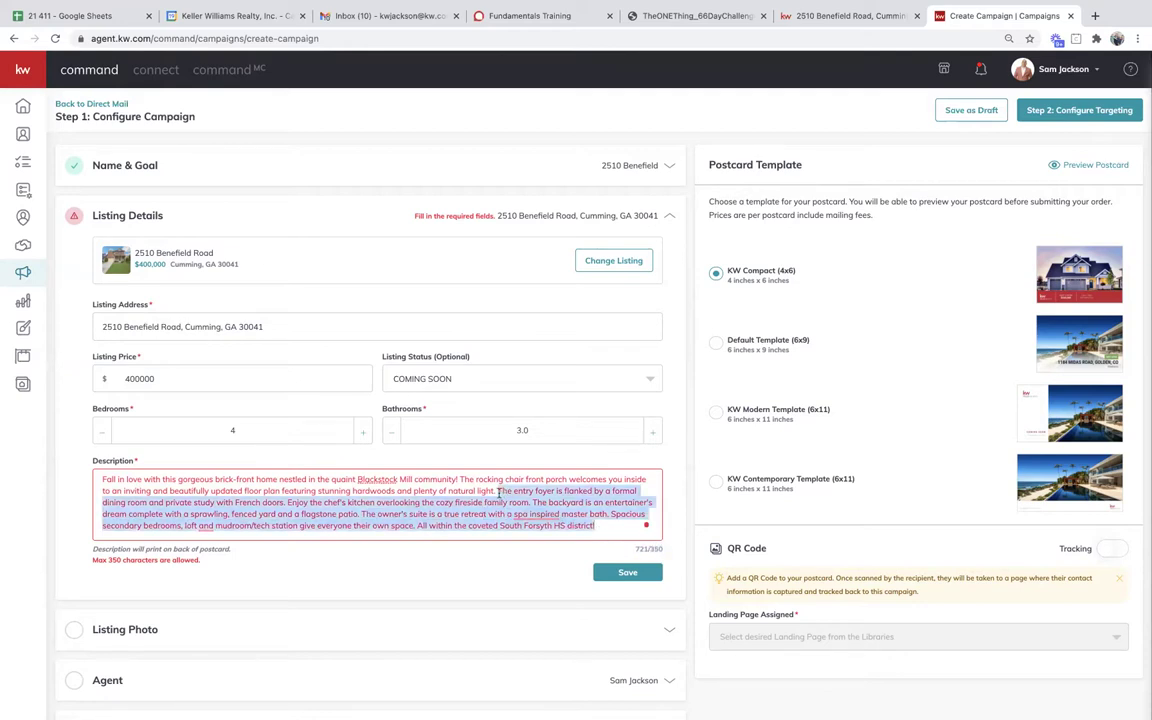
key("BackSpace")
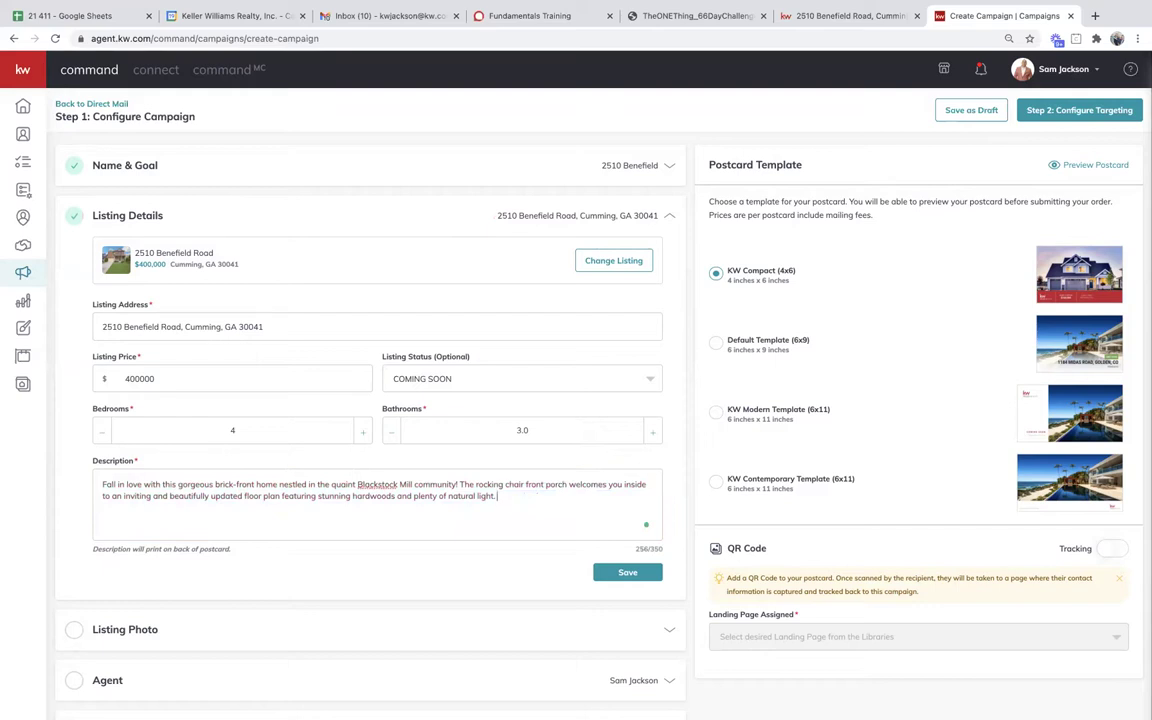
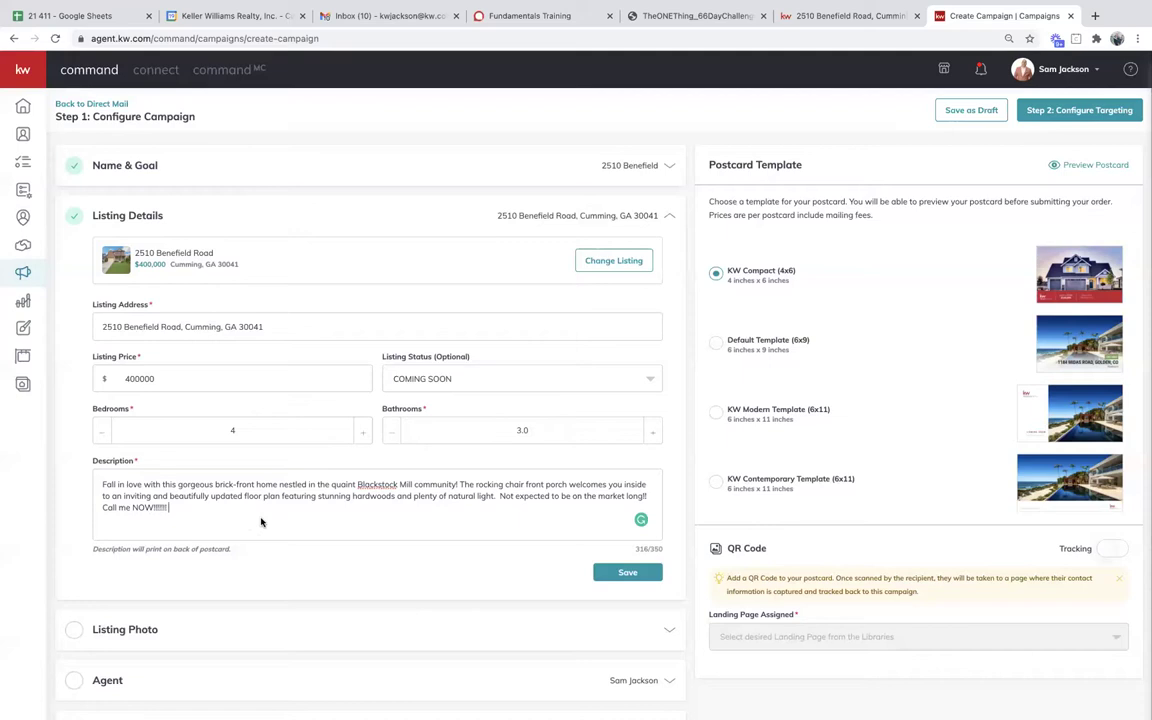
left_click_drag(660, 549, 643, 551)
left_click(557, 523)
left_click(628, 573)
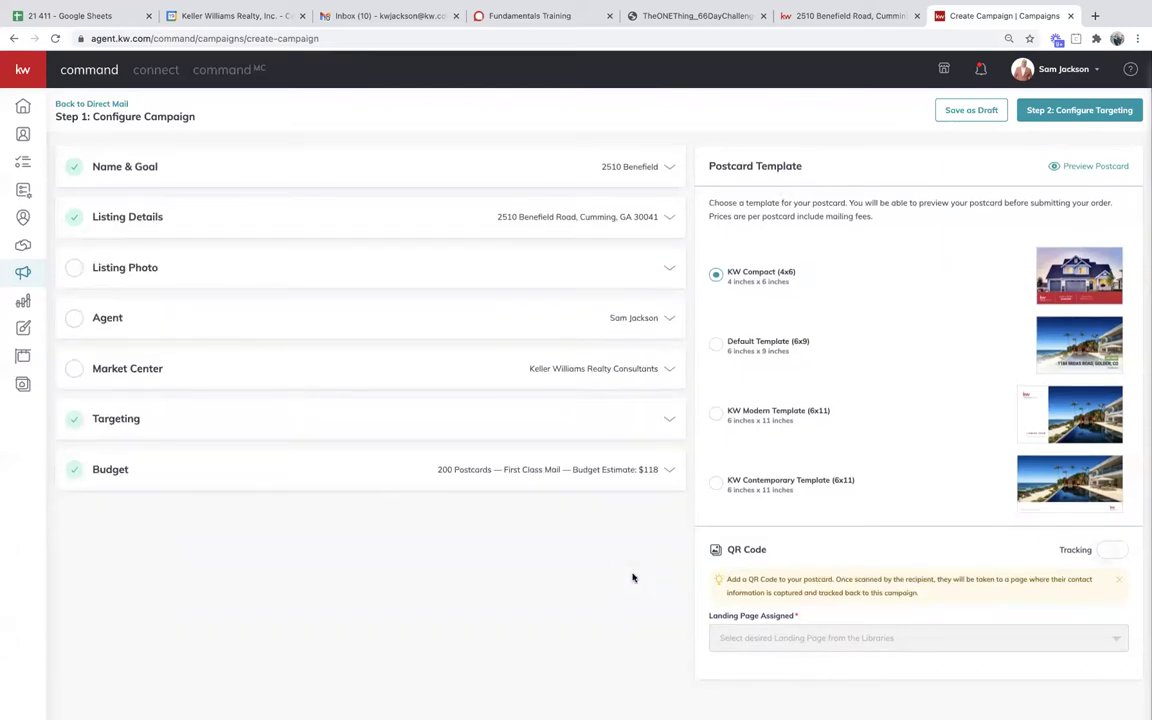
Step: Choose the front-porch gallery shot as the postcard's listing photo, replacing the front exterior shot
left_click(122, 272)
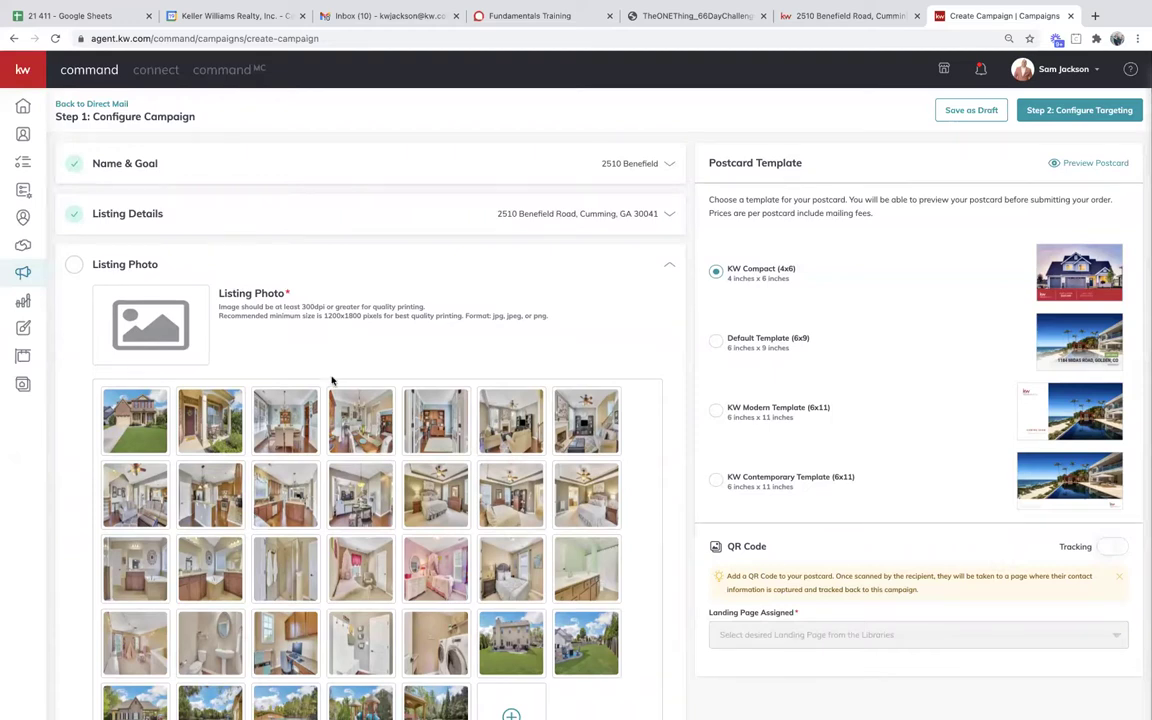
scroll(381, 466, "down", 2)
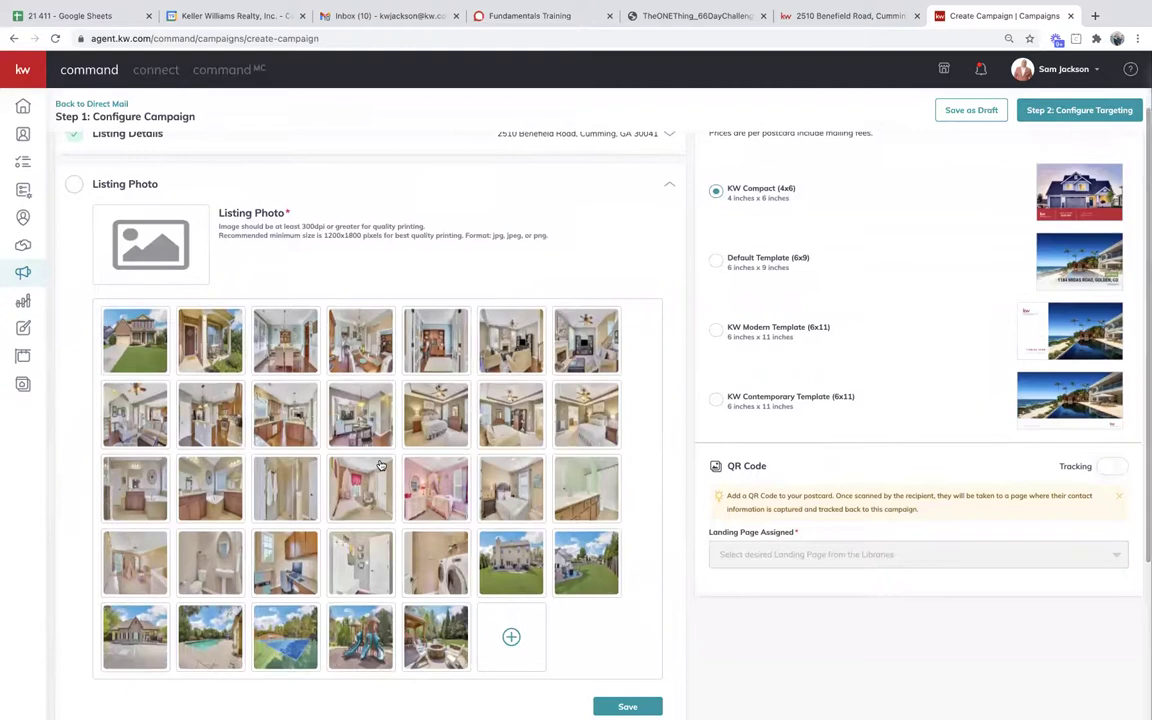
scroll(380, 466, "up", 1)
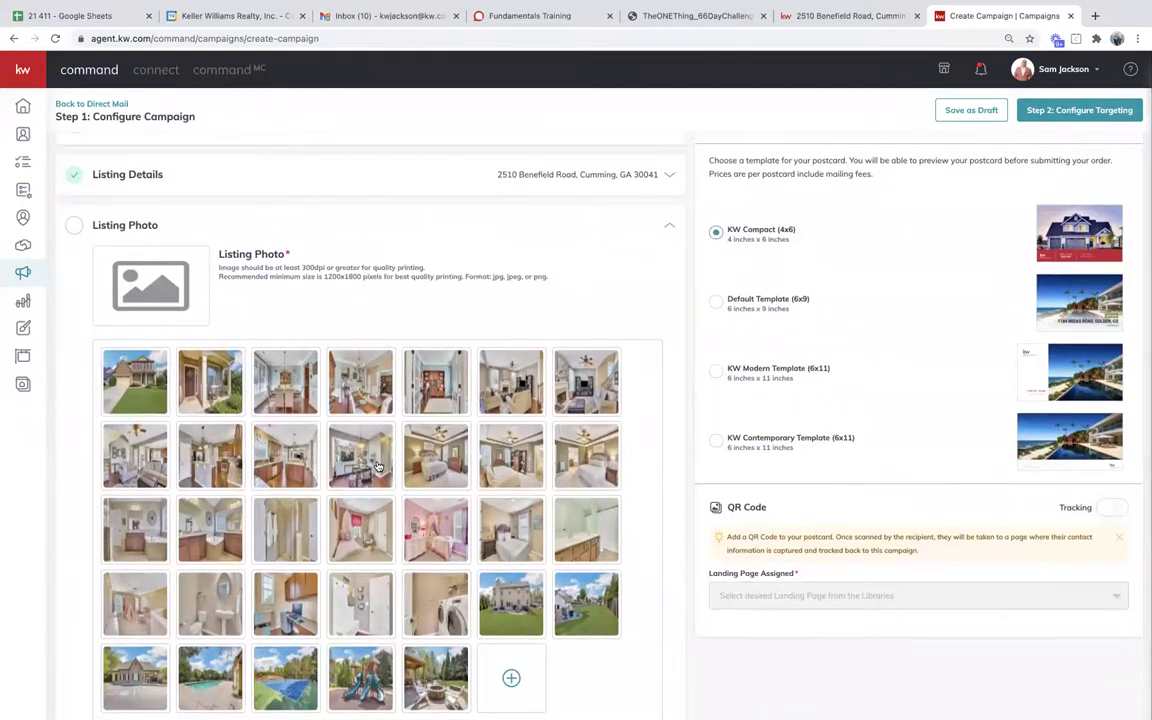
left_click(136, 388)
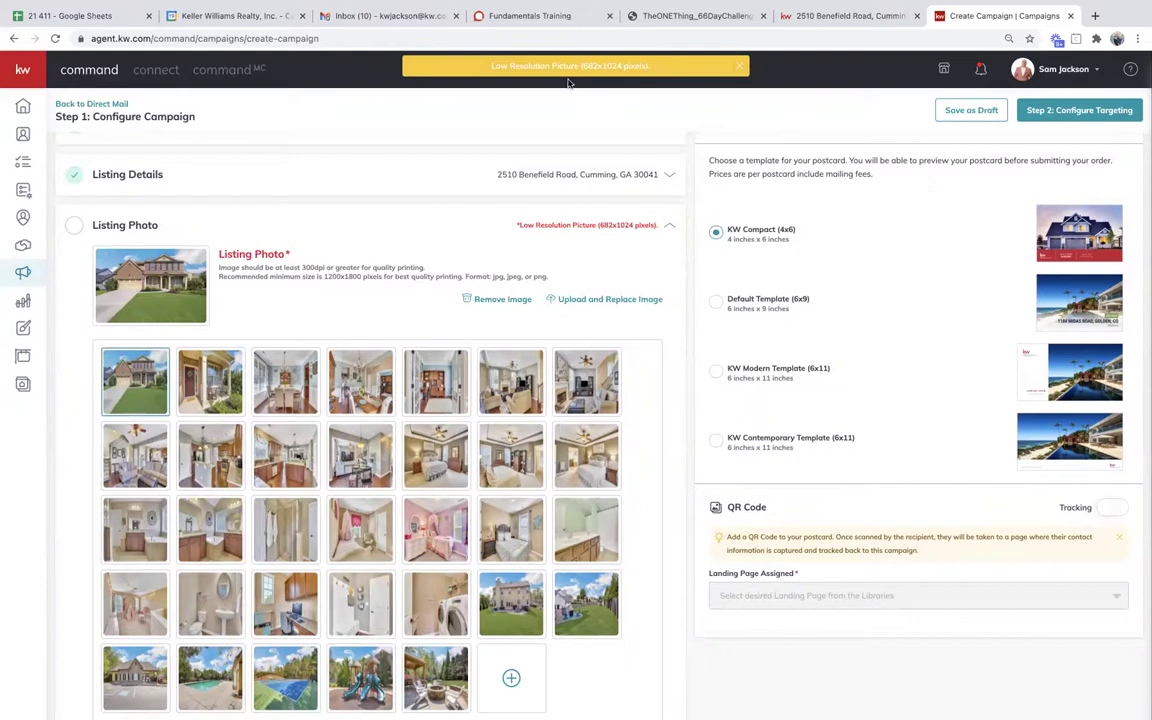
left_click(213, 389)
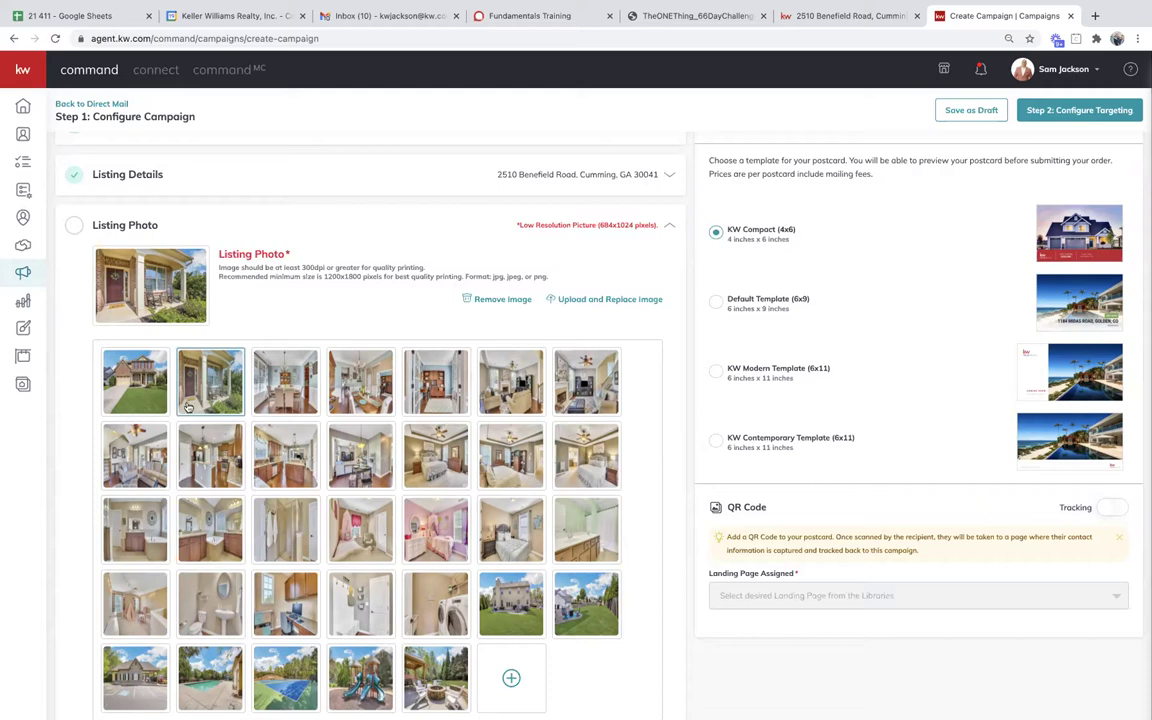
scroll(206, 421, "down", 1)
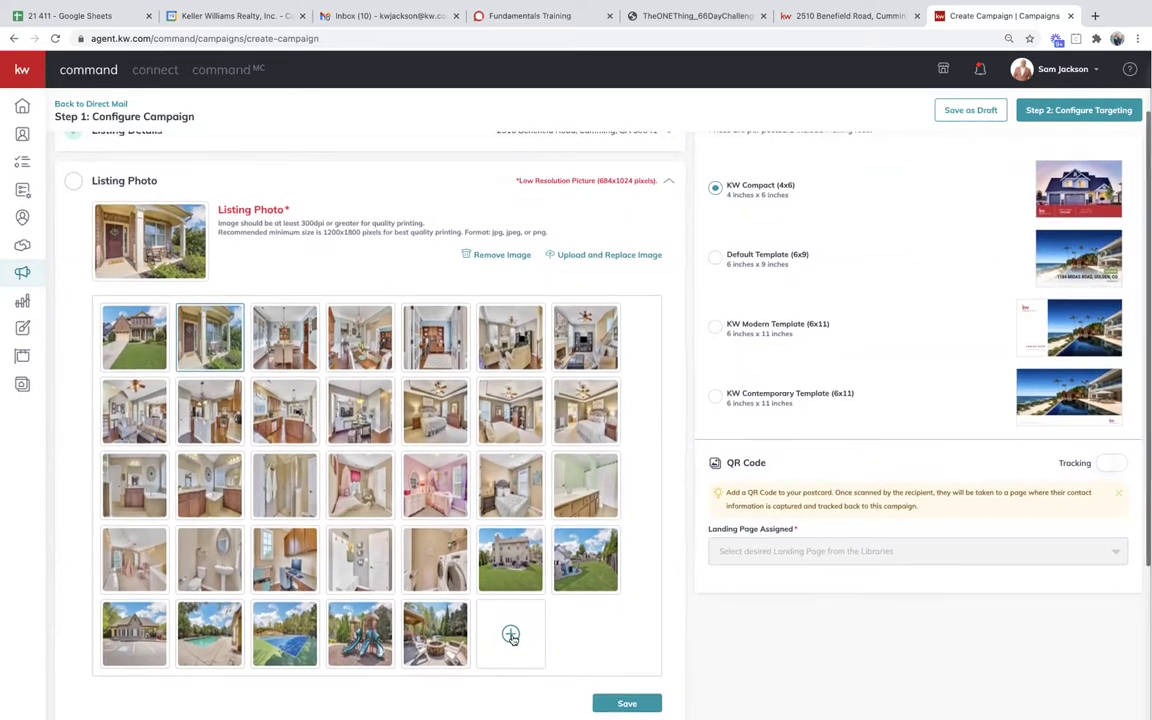
scroll(510, 638, "up", 1)
left_click(510, 638)
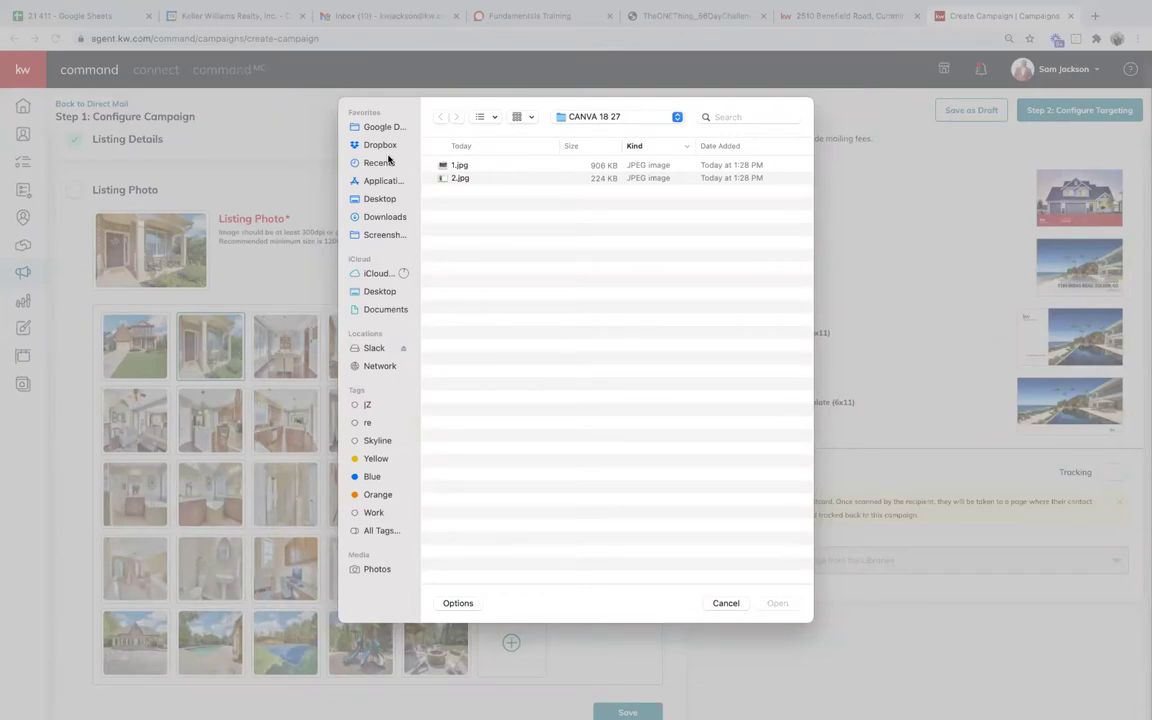
left_click(376, 145)
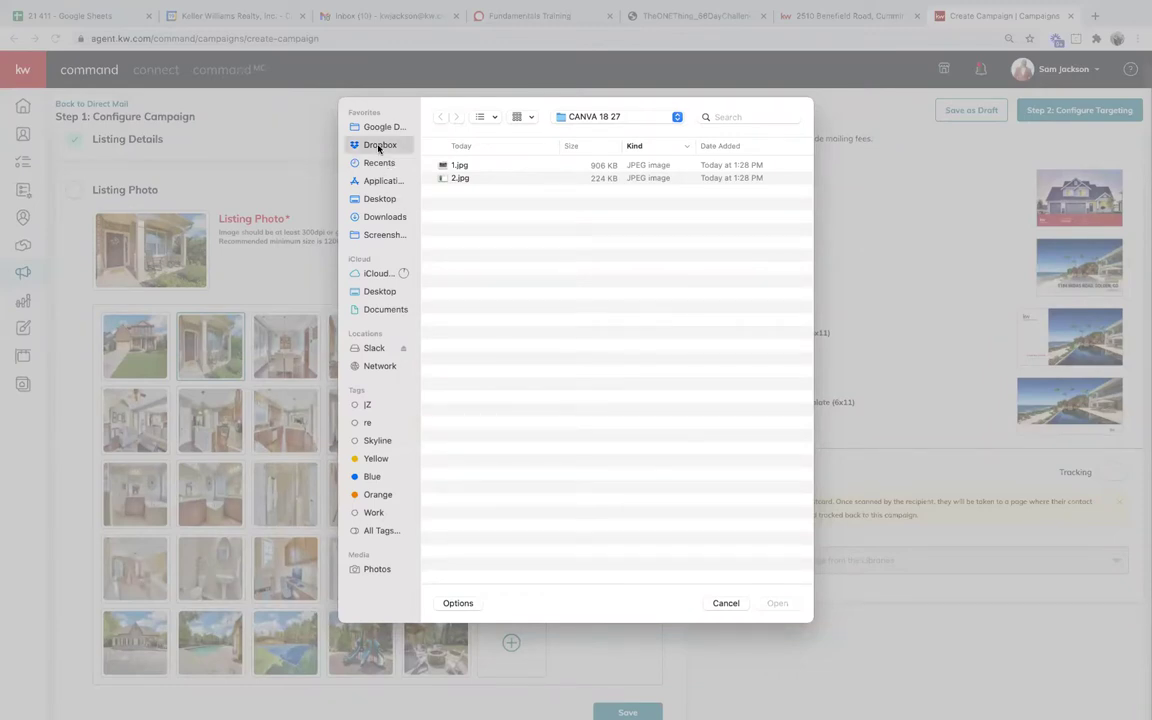
scroll(527, 445, "down", 3)
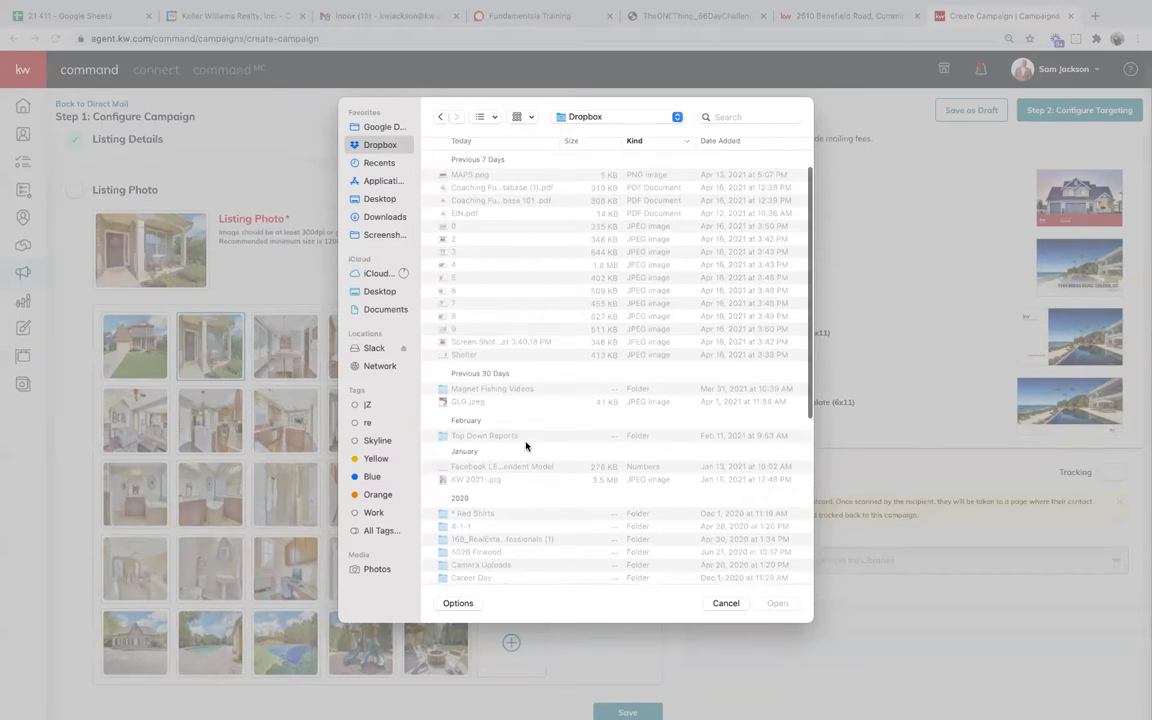
scroll(527, 445, "down", 10)
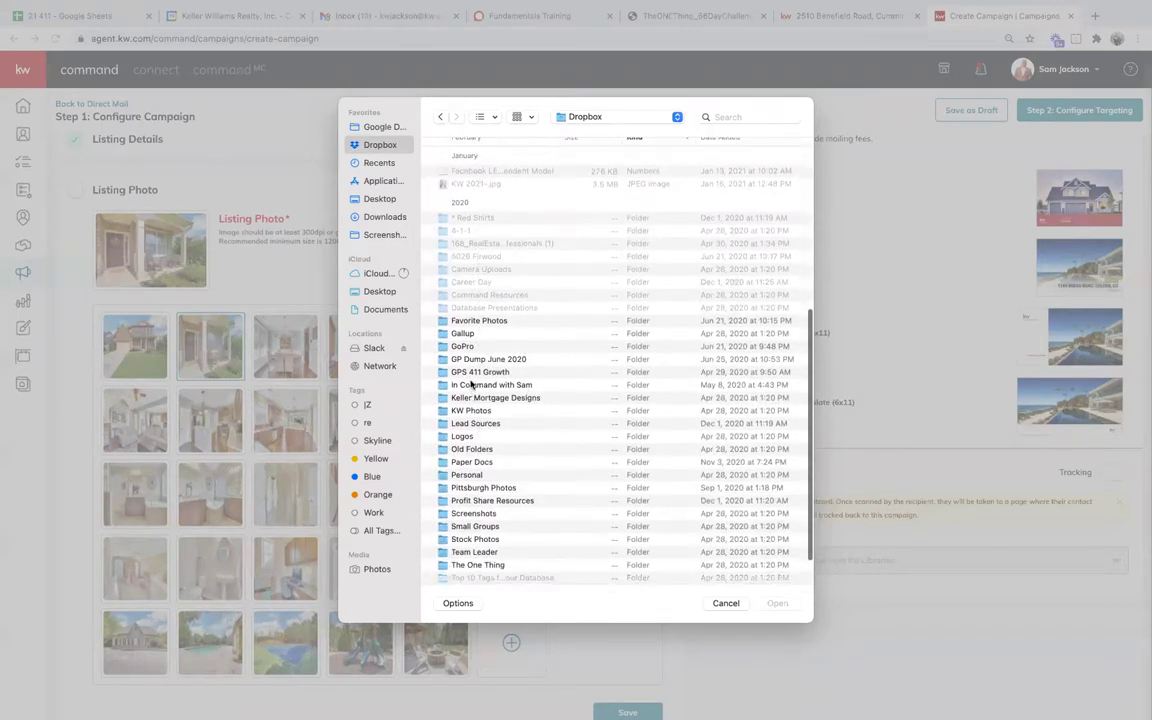
scroll(486, 400, "up", 10)
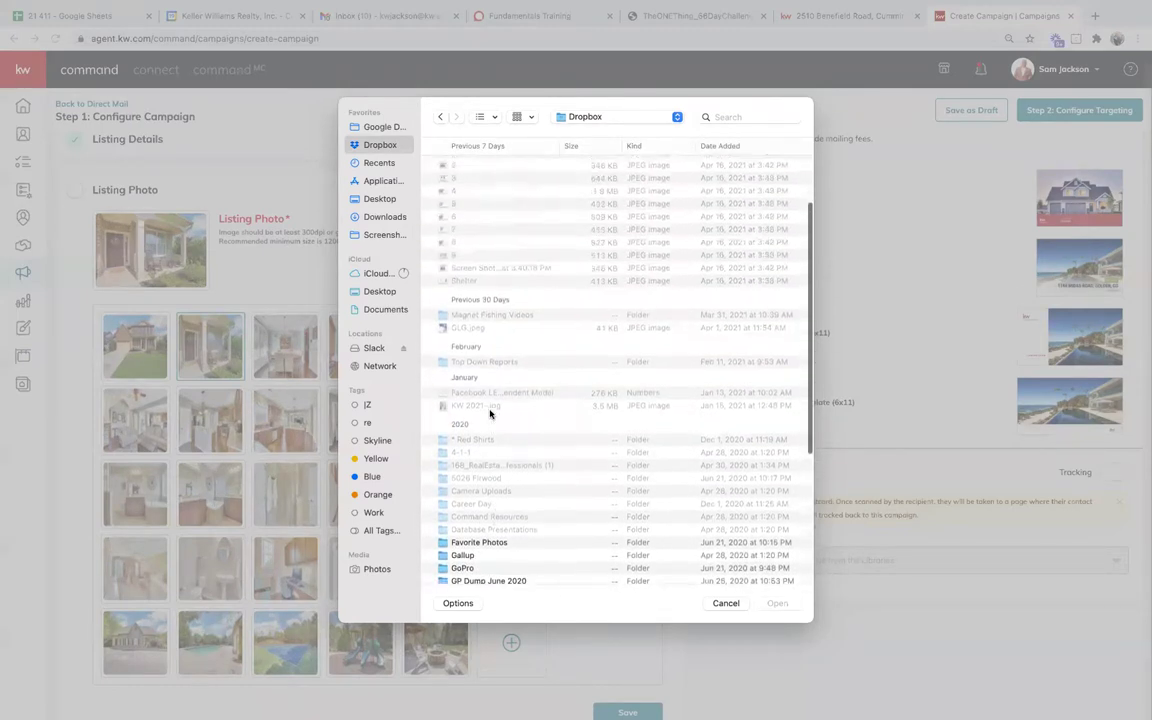
scroll(490, 413, "down", 12)
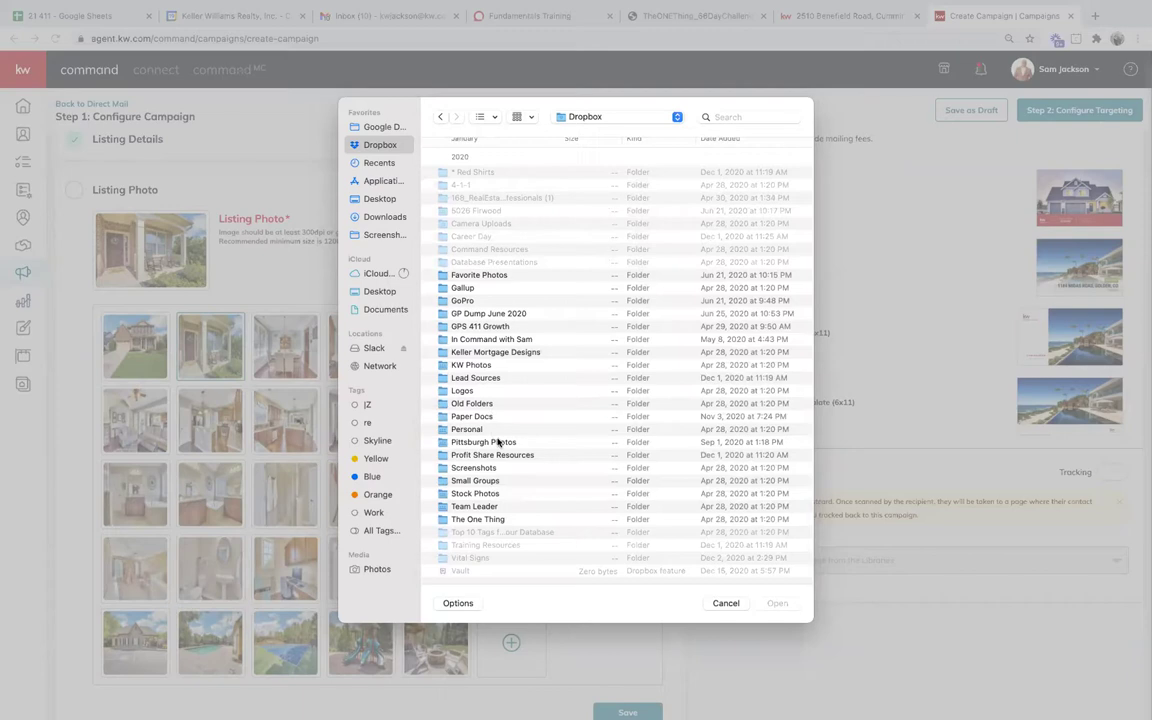
scroll(499, 442, "up", 5)
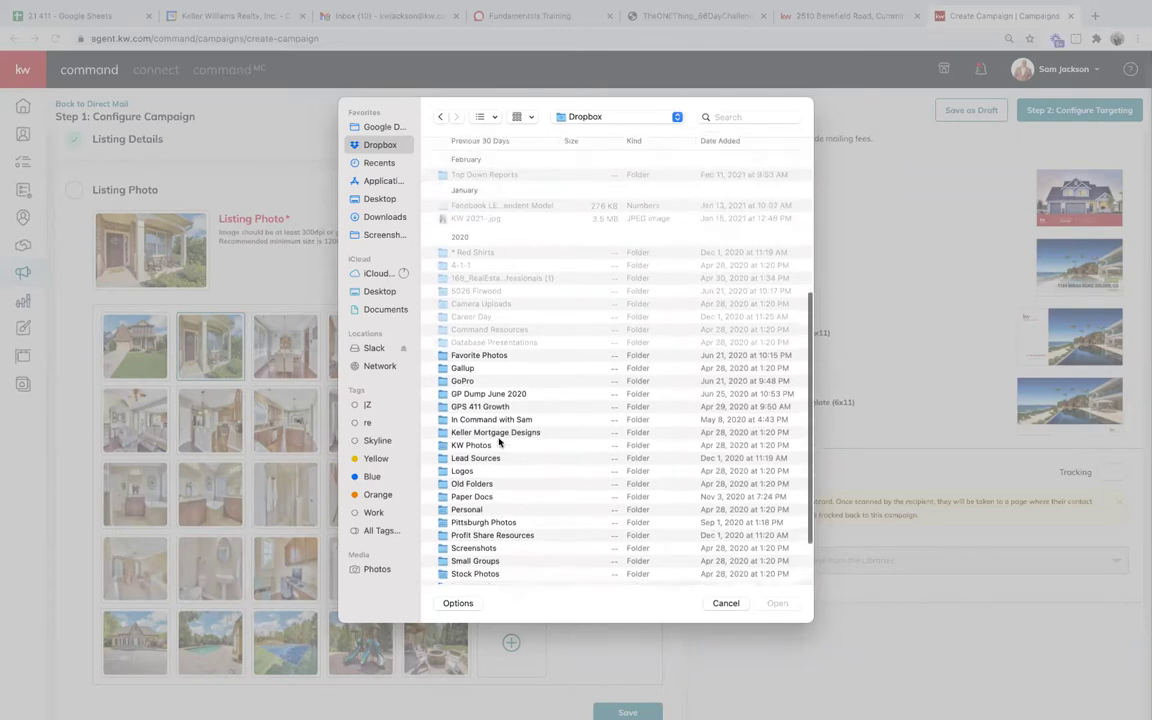
double_click(468, 311)
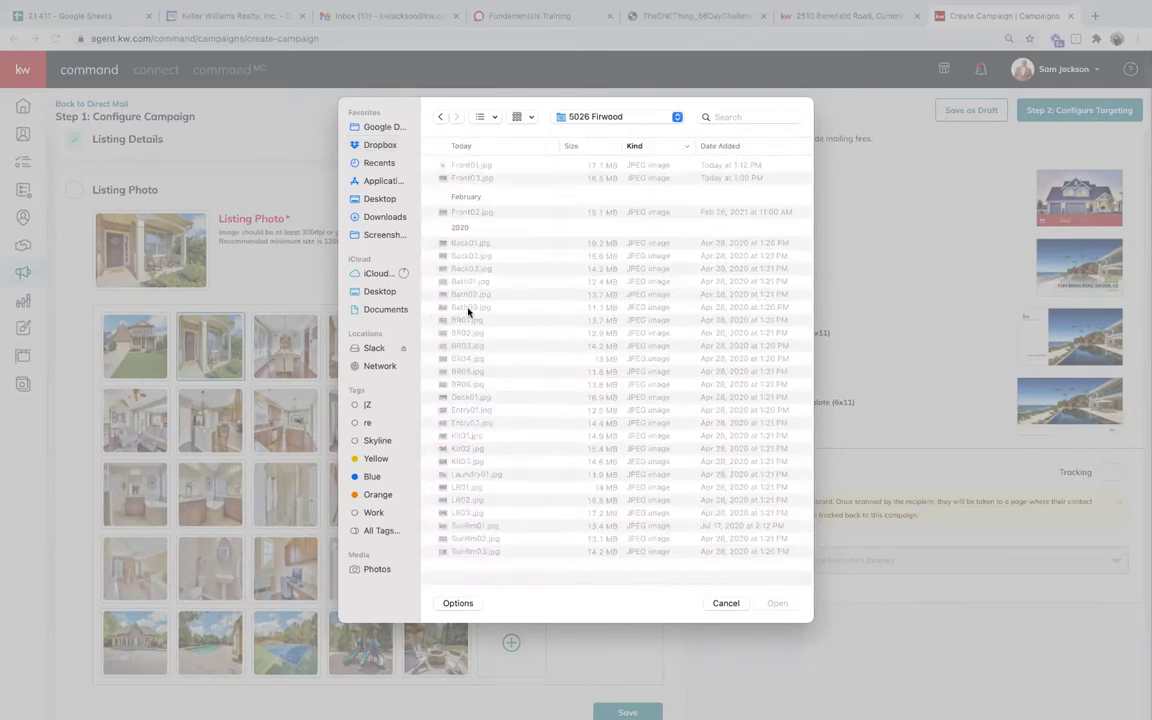
double_click(461, 168)
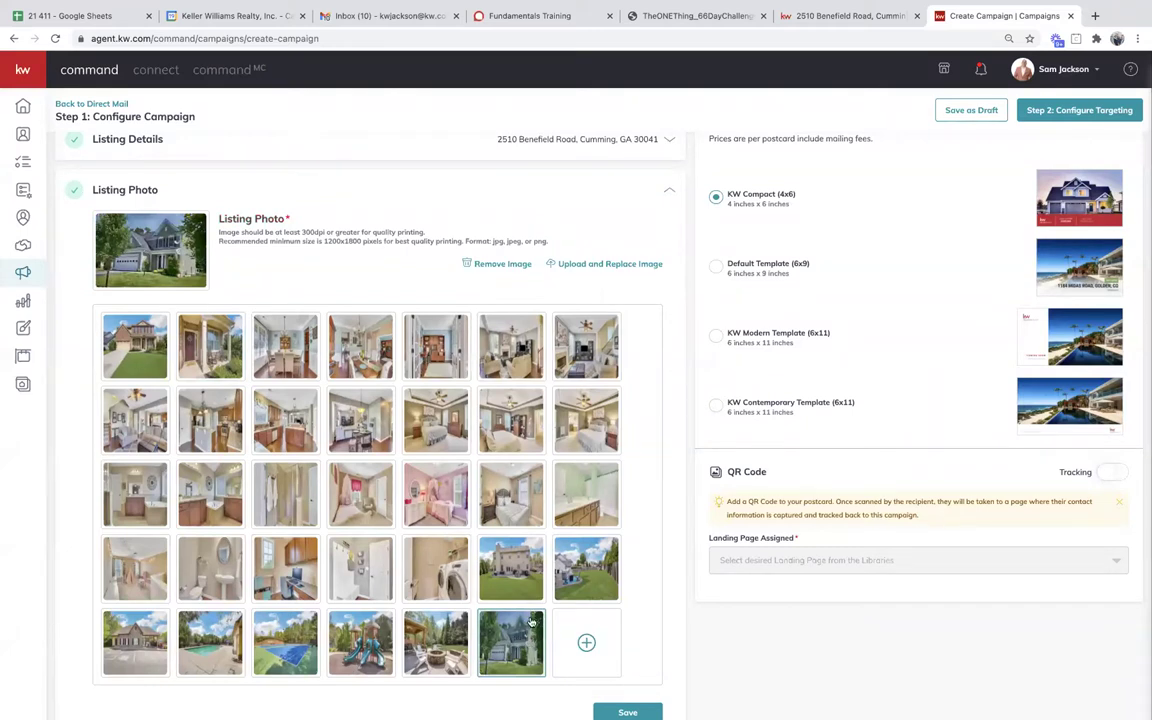
Step: Review the uploaded front exterior photo and save the Listing Photo section
scroll(640, 445, "up", 1)
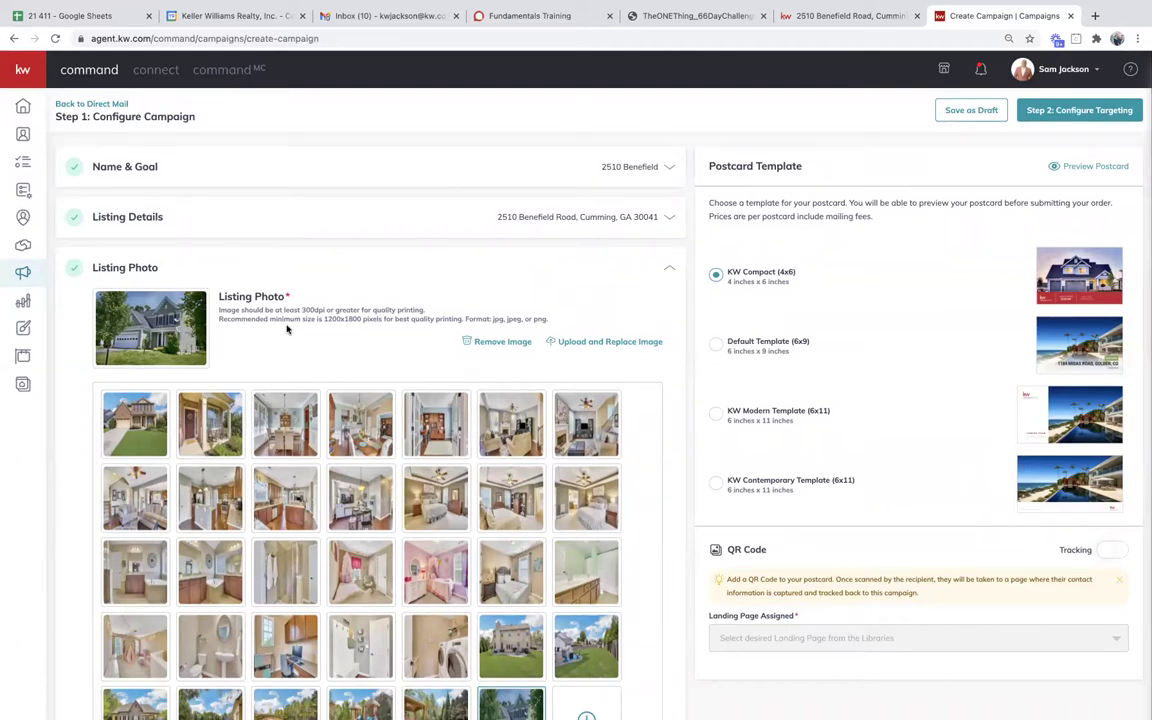
scroll(321, 328, "down", 1)
scroll(321, 328, "up", 1)
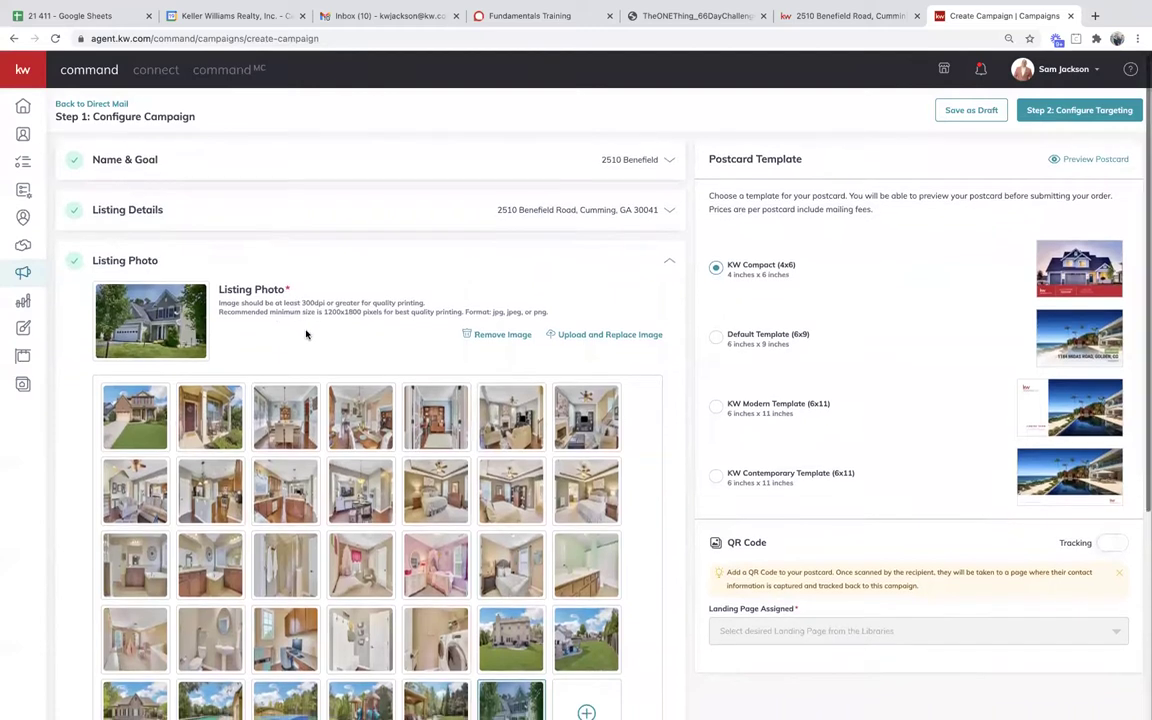
scroll(306, 333, "down", 1)
scroll(381, 457, "down", 2)
scroll(381, 457, "down", 1)
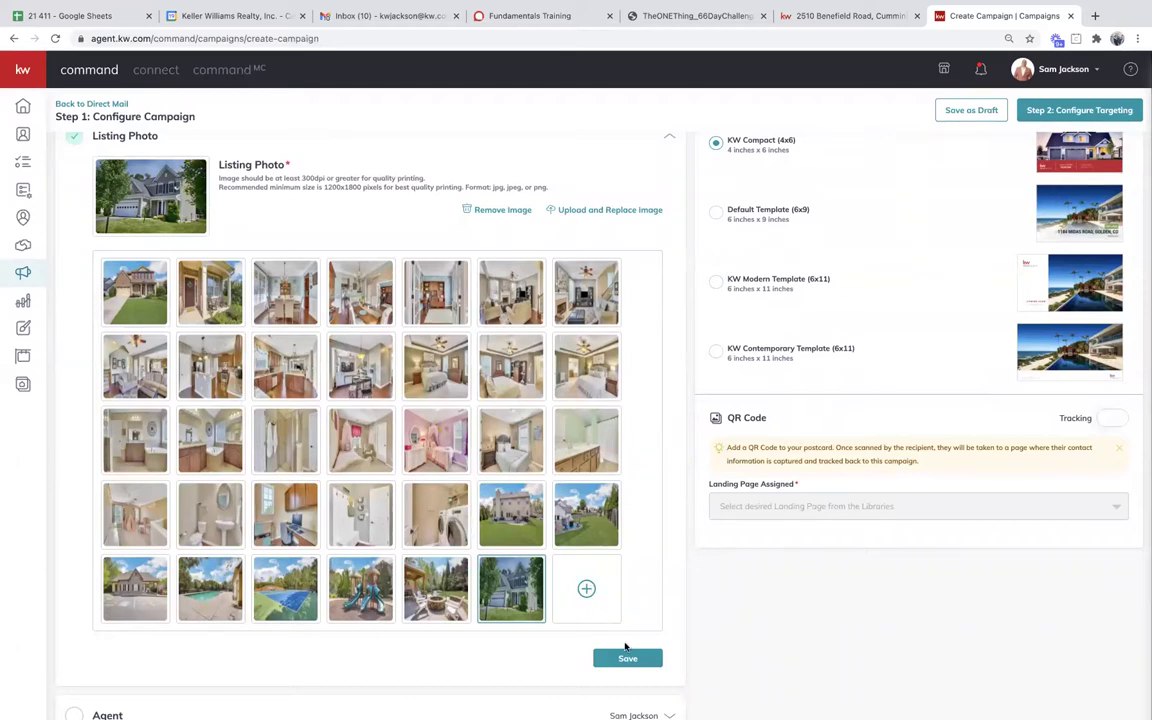
left_click(628, 656)
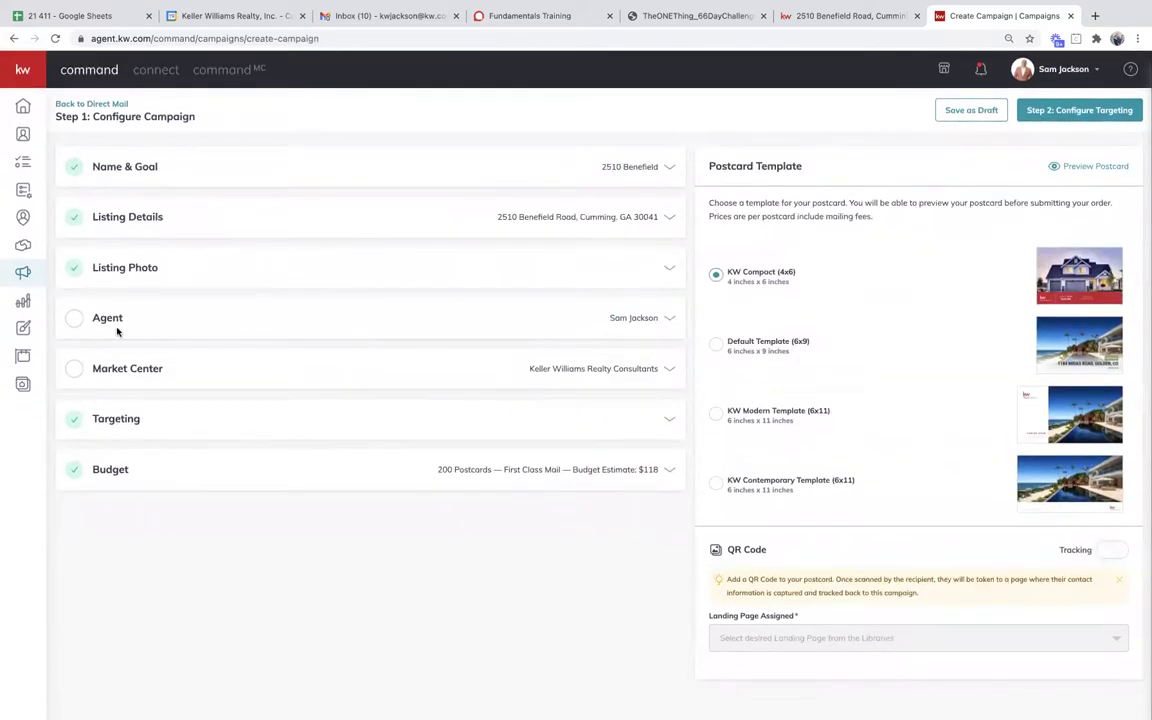
left_click(122, 325)
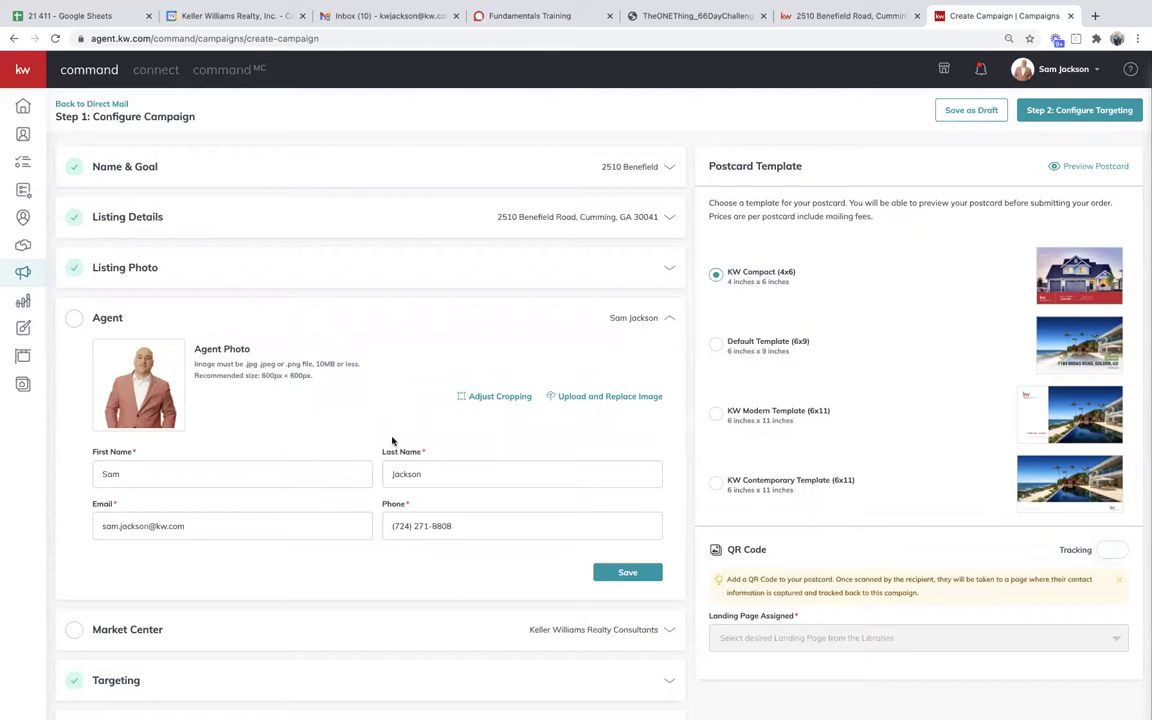
left_click(627, 572)
left_click(589, 400)
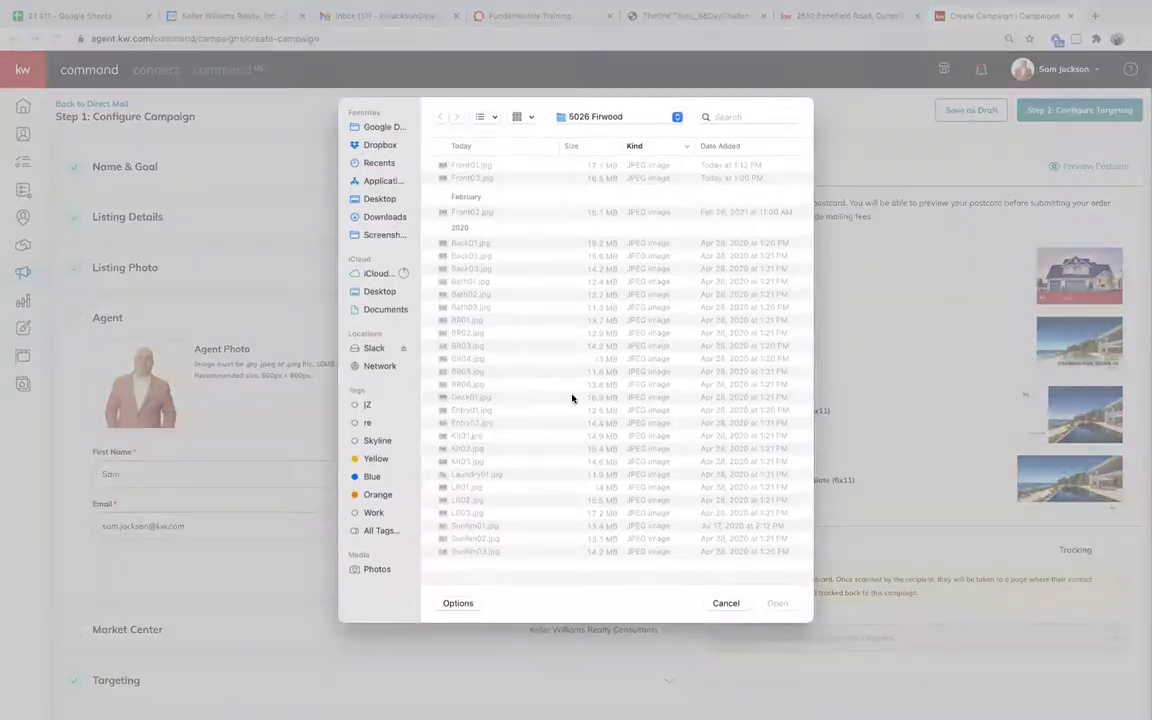
left_click(613, 119)
left_click(595, 131)
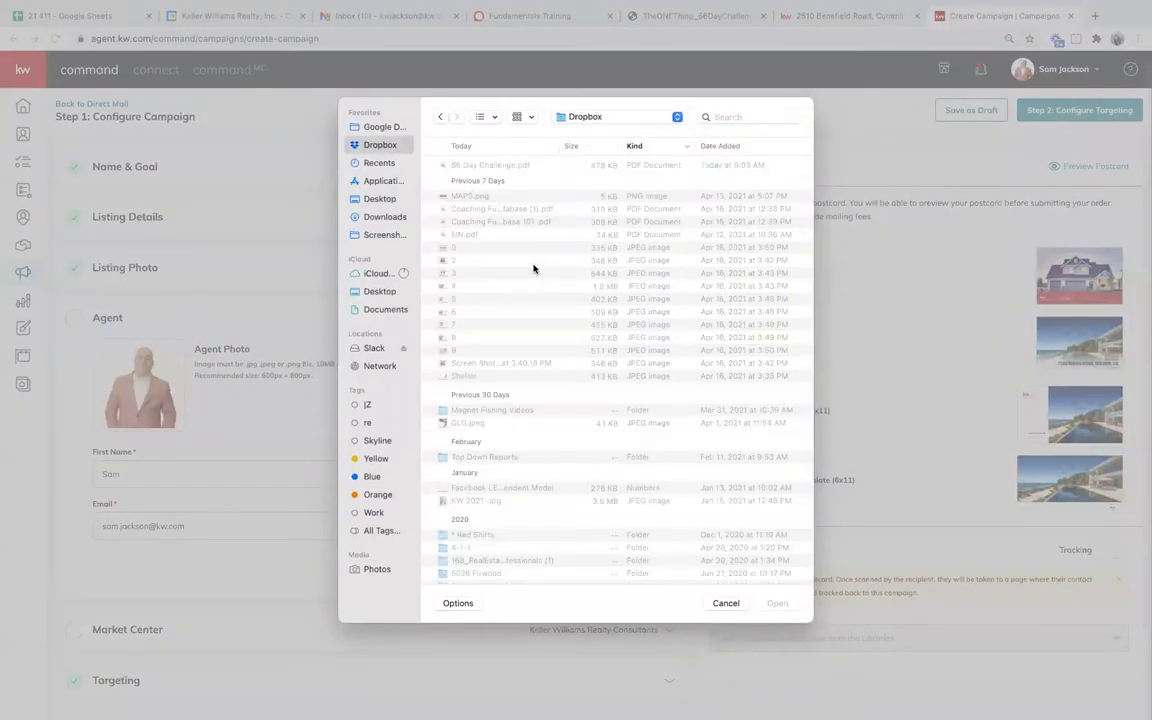
double_click(491, 501)
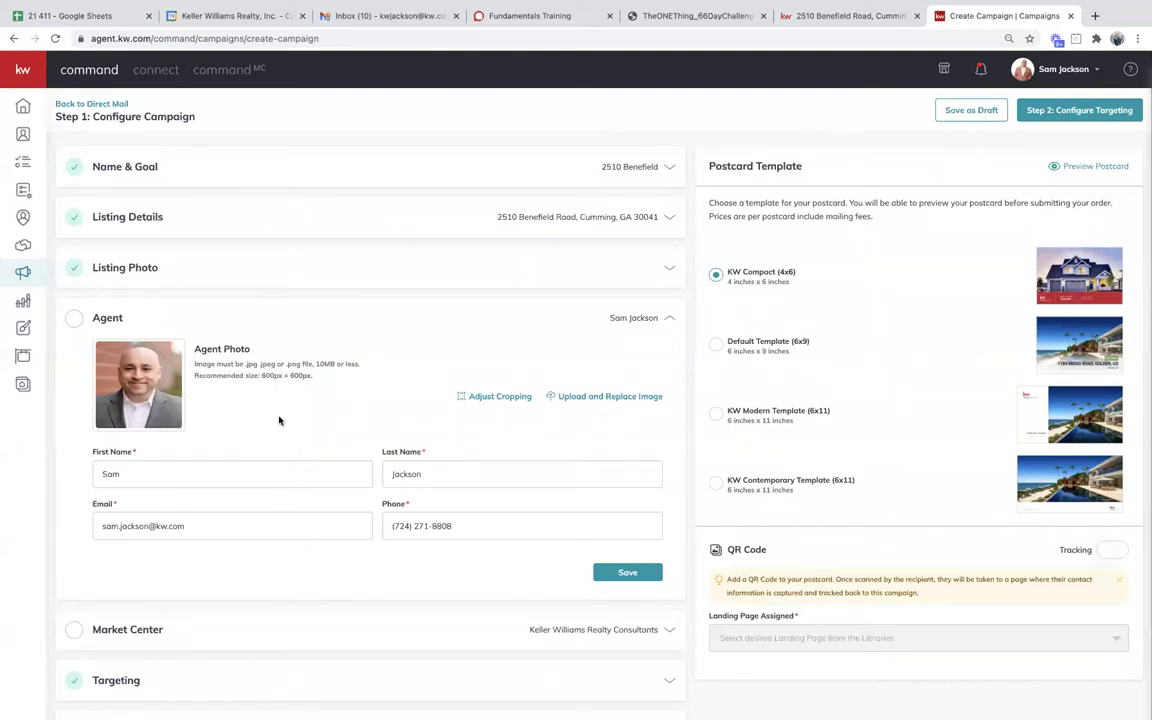
scroll(280, 419, "down", 1)
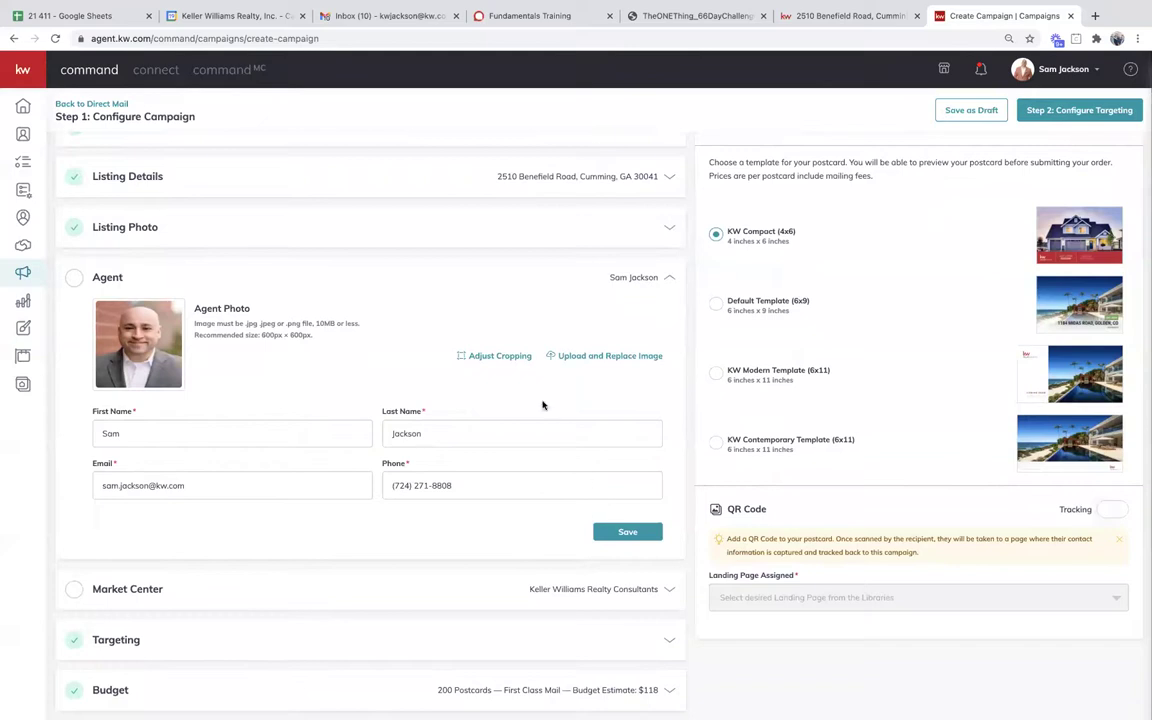
left_click(494, 356)
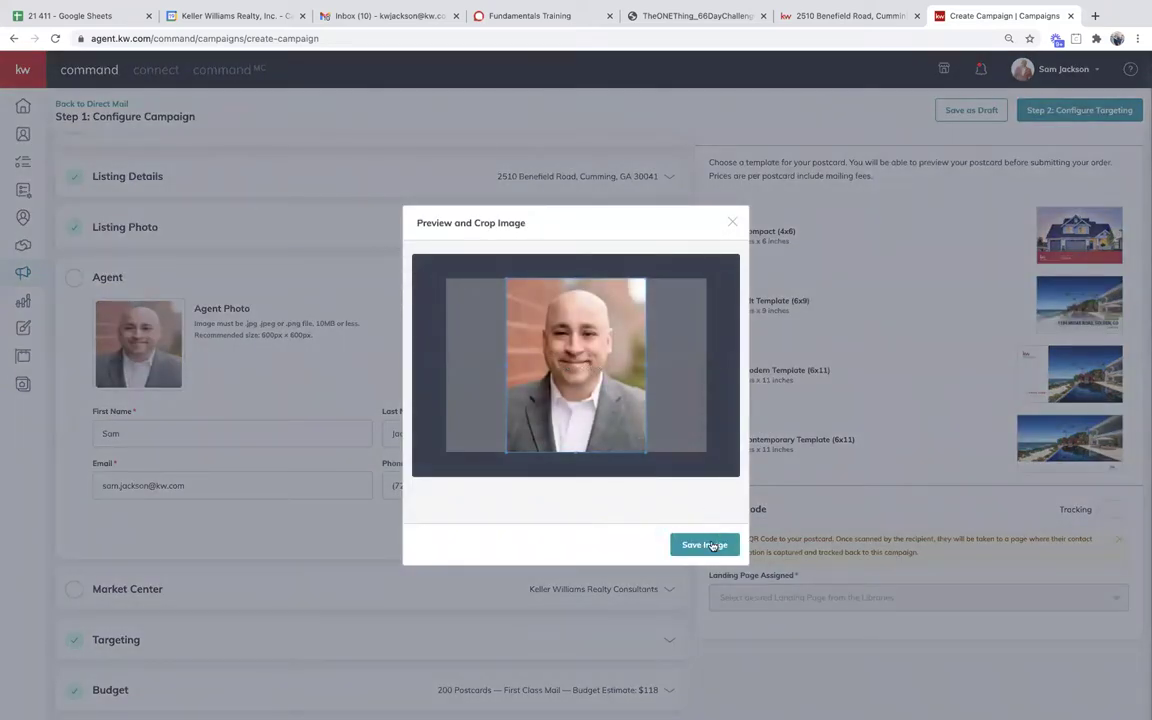
left_click(713, 545)
left_click(694, 545)
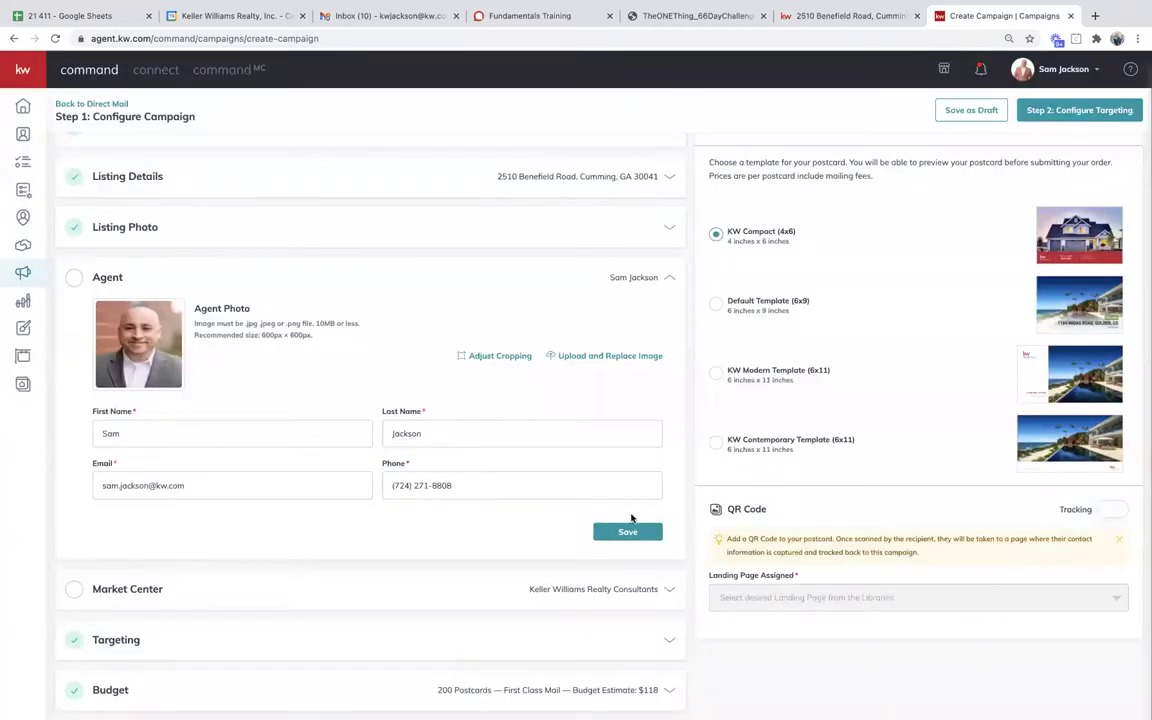
left_click(628, 532)
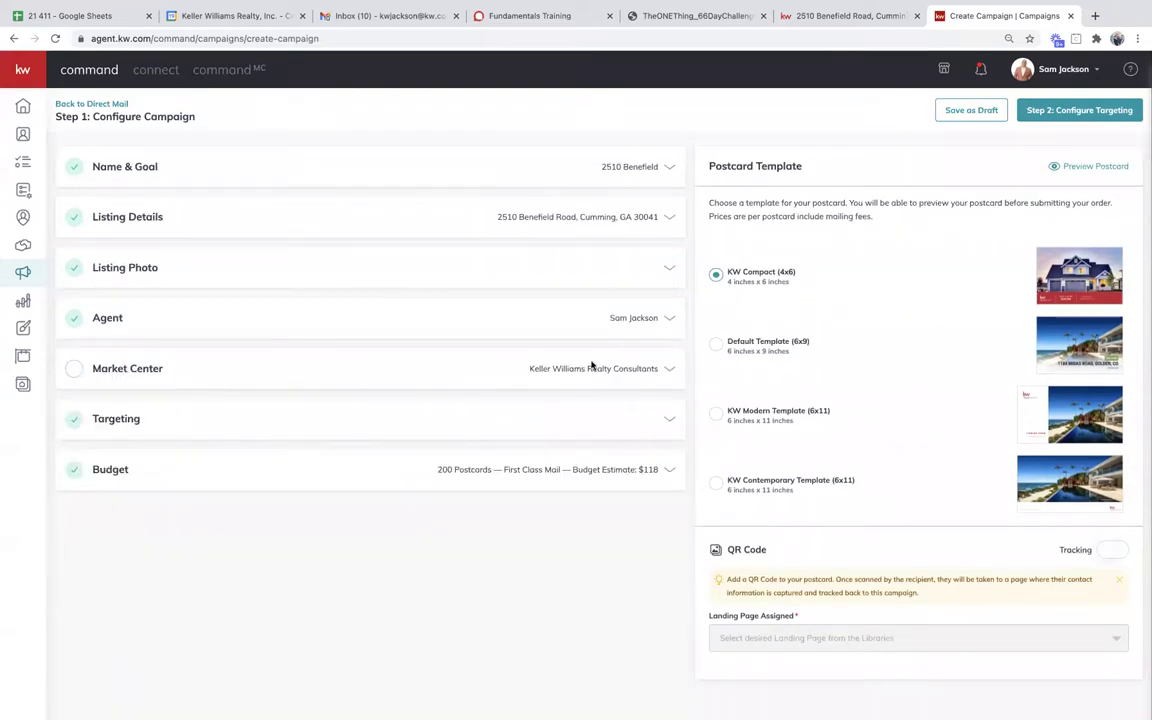
Step: Set the market center state to GA, add the zip, and confirm the verified 30005-2076 address
left_click(638, 370)
scroll(487, 406, "down", 3)
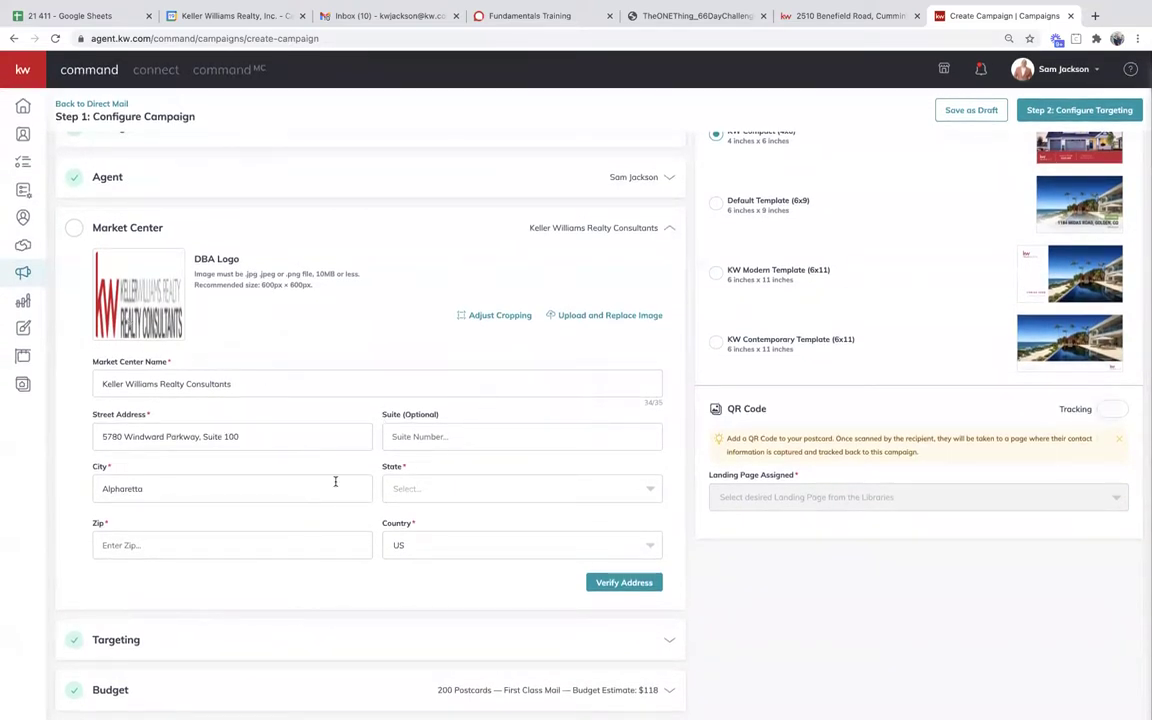
left_click(396, 488)
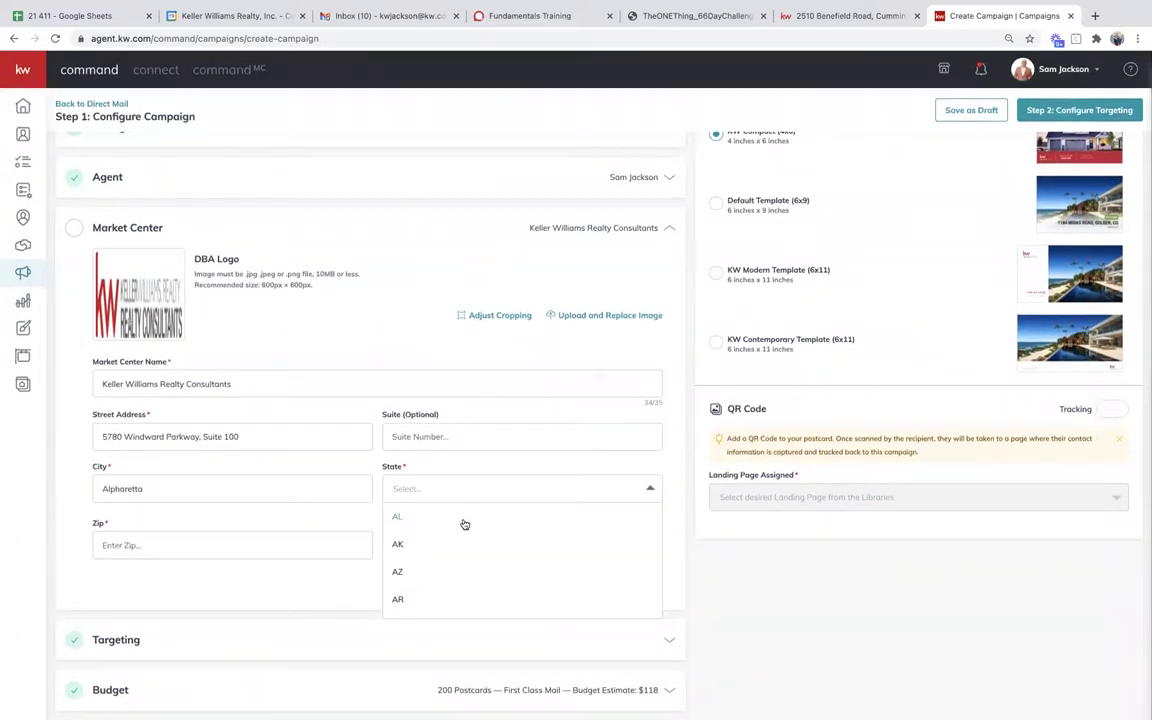
type("ga")
left_click(424, 522)
left_click(273, 546)
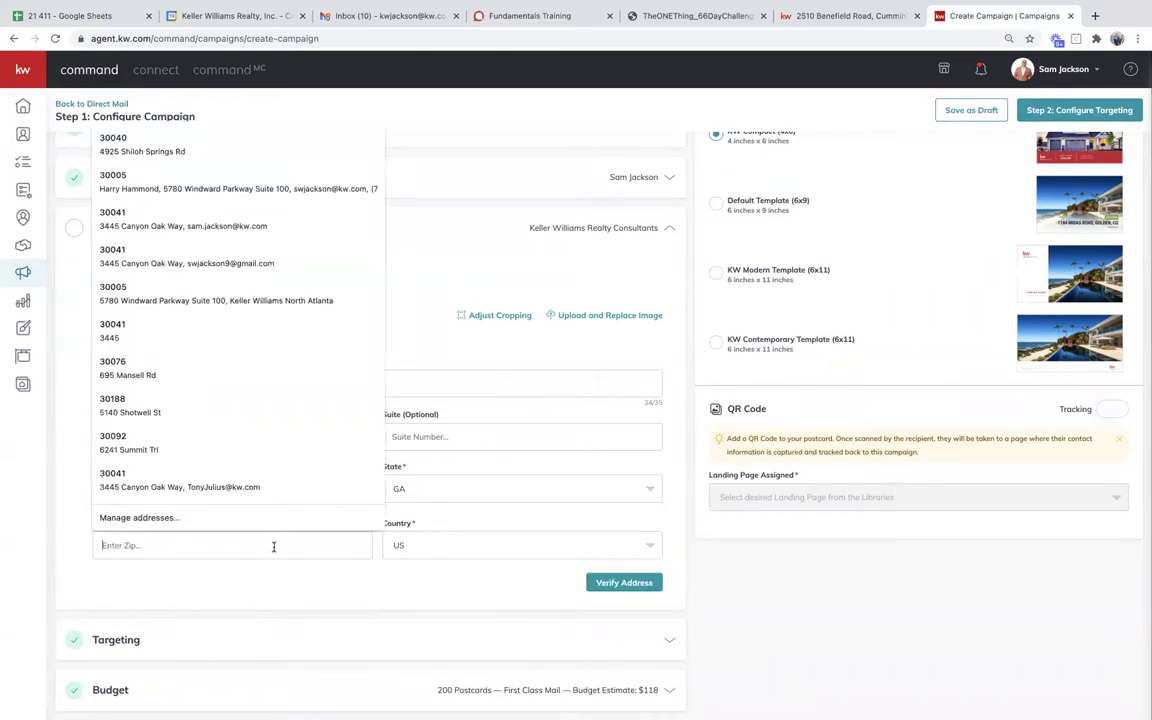
type("30005")
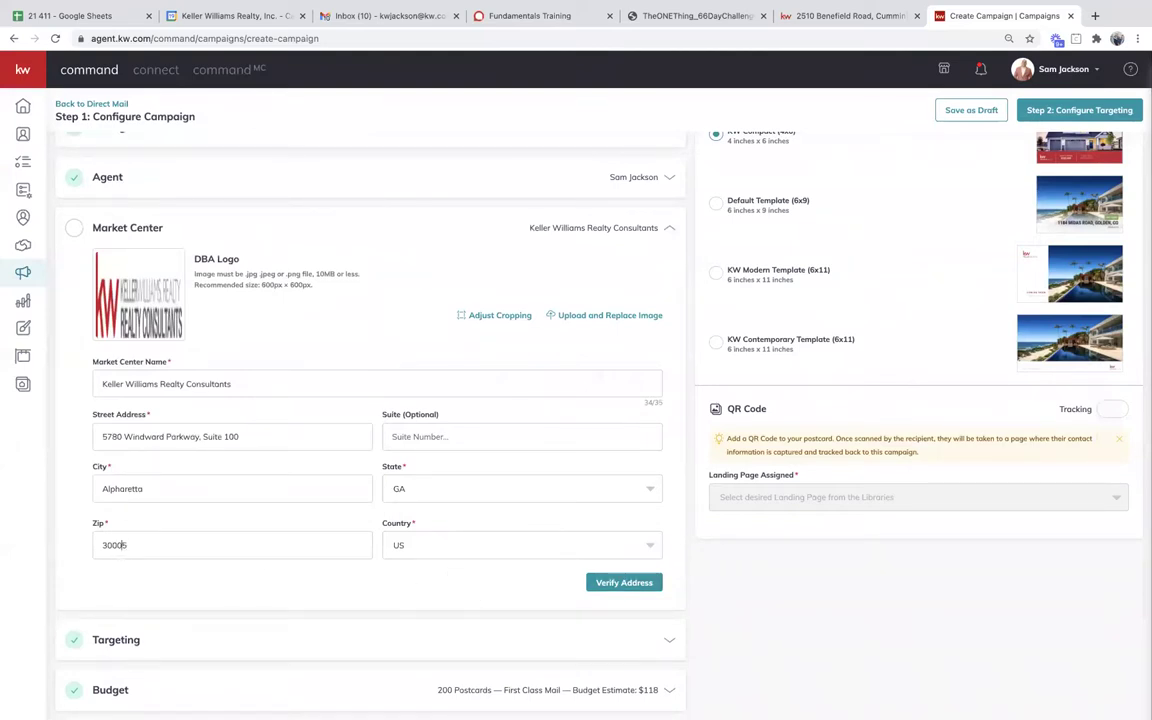
left_click(610, 583)
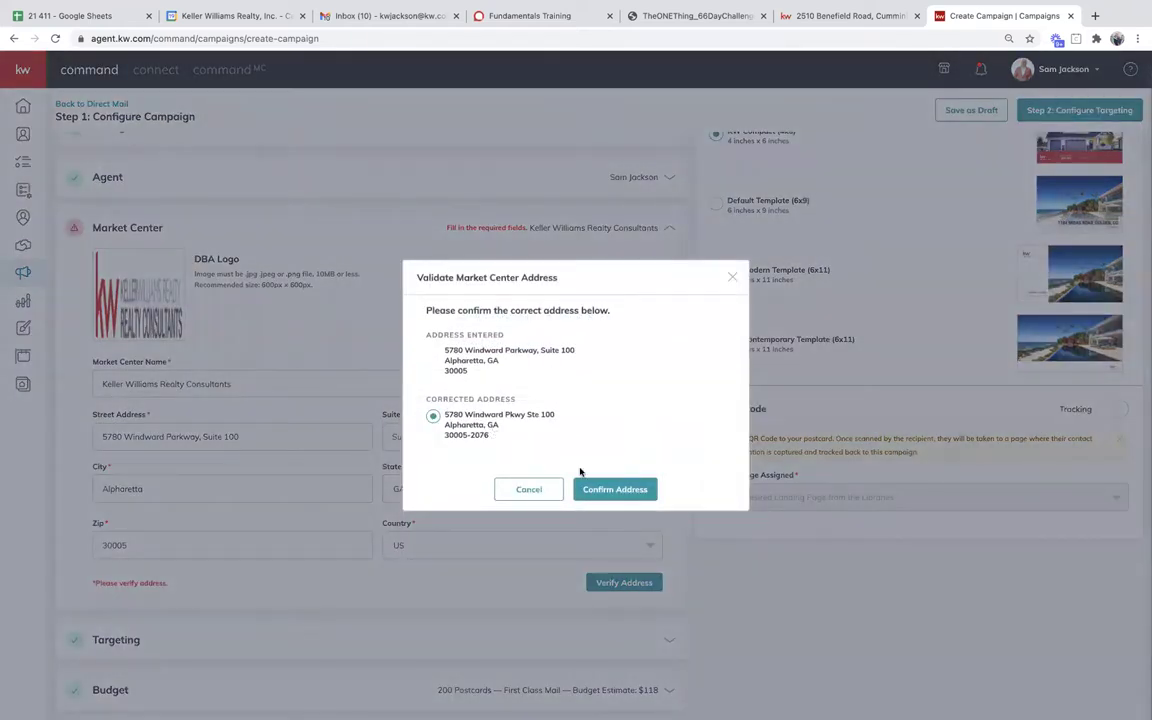
left_click(615, 490)
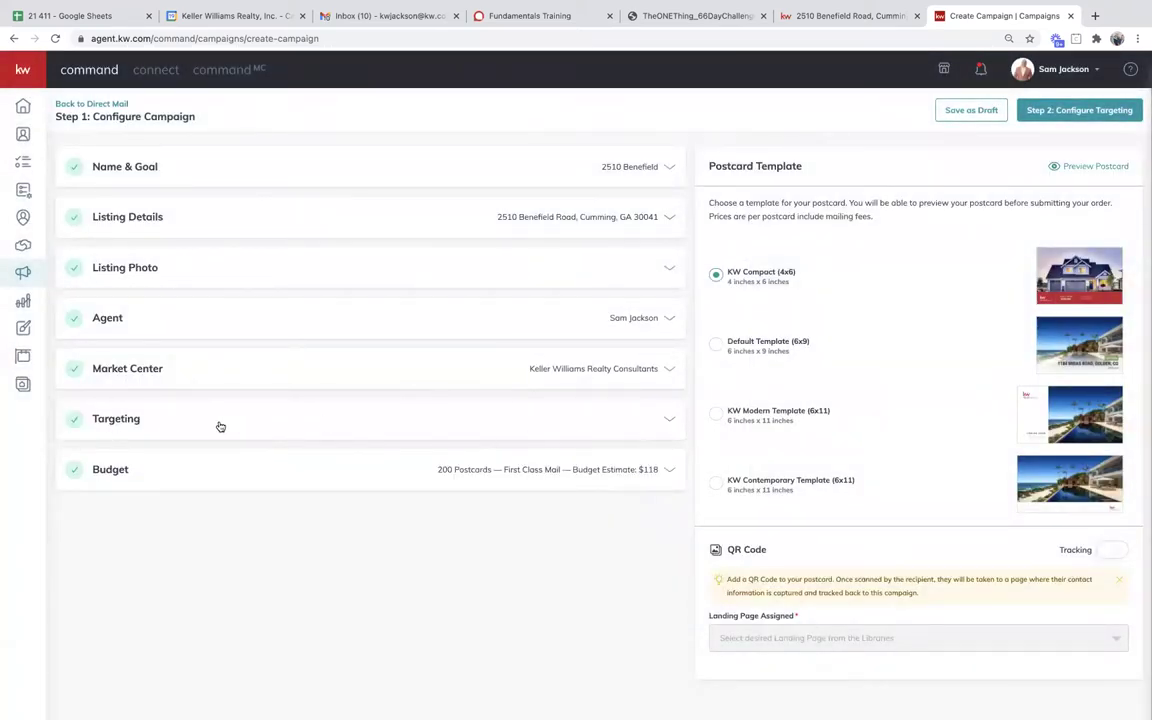
left_click(277, 429)
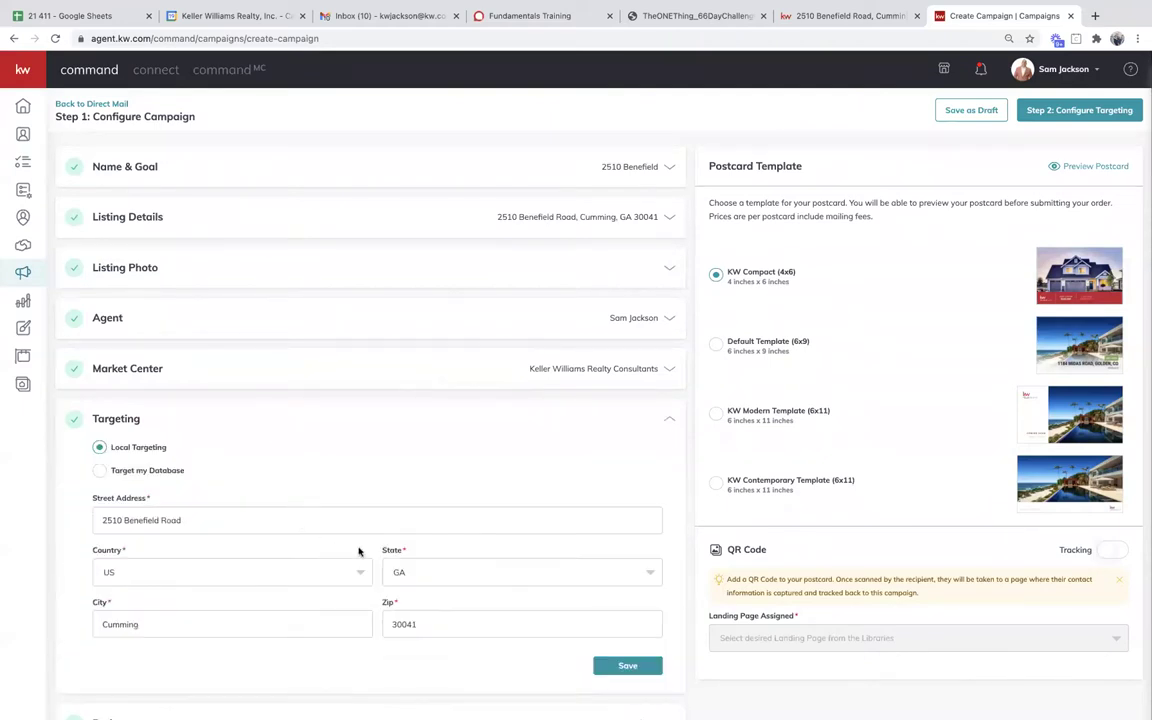
scroll(500, 540, "down", 1)
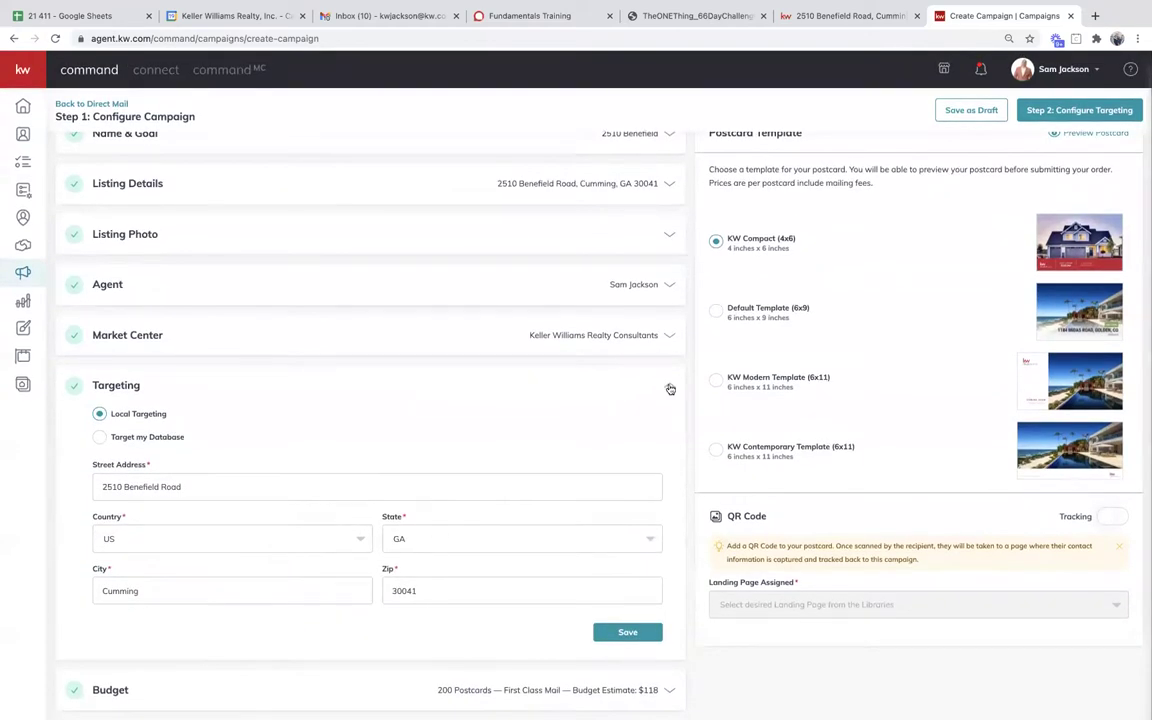
left_click(668, 385)
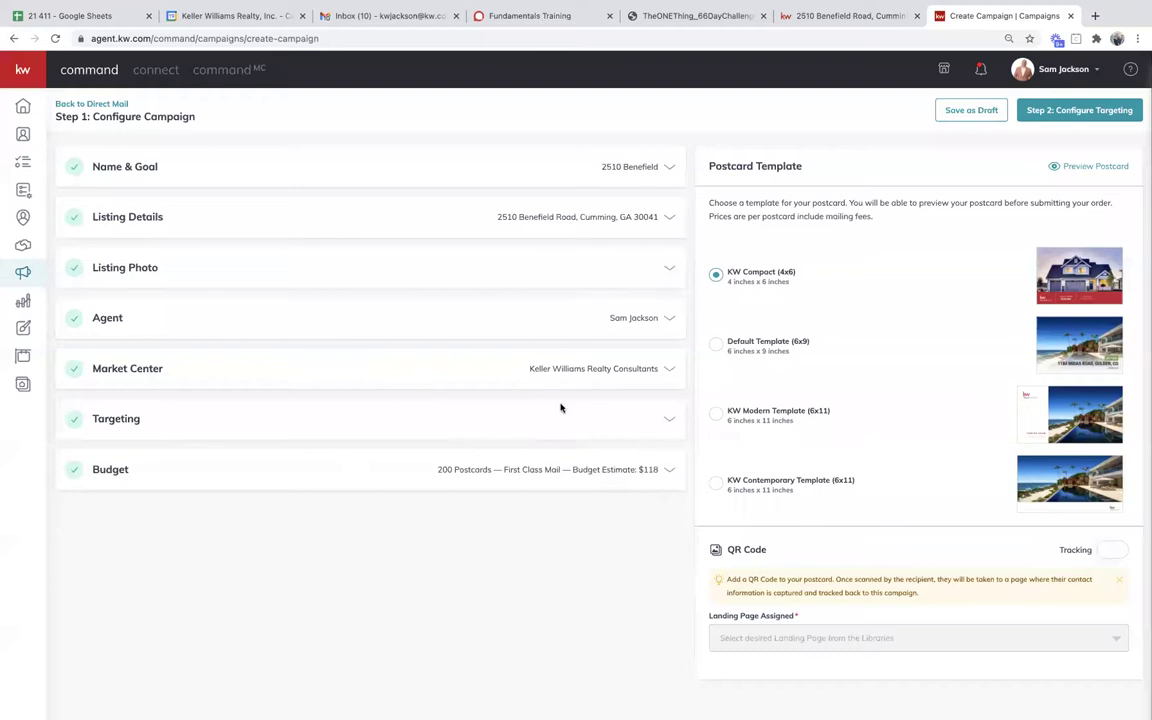
left_click(612, 418)
scroll(270, 500, "down", 1)
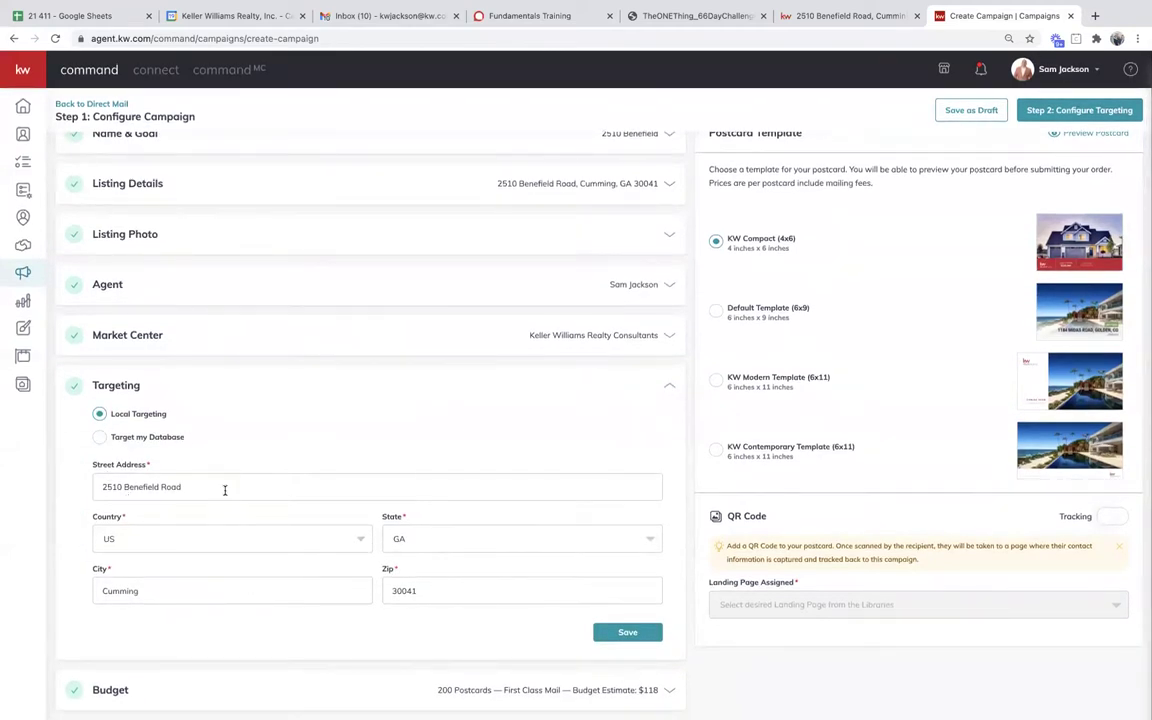
left_click_drag(231, 487, 74, 486)
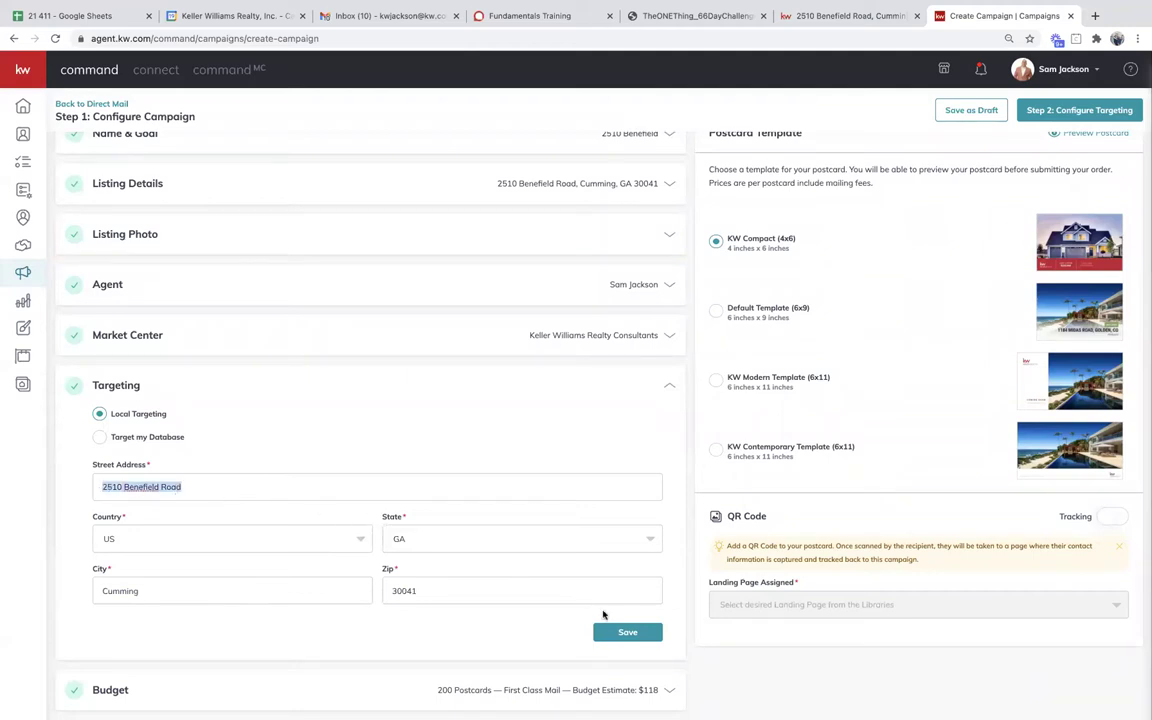
left_click(626, 632)
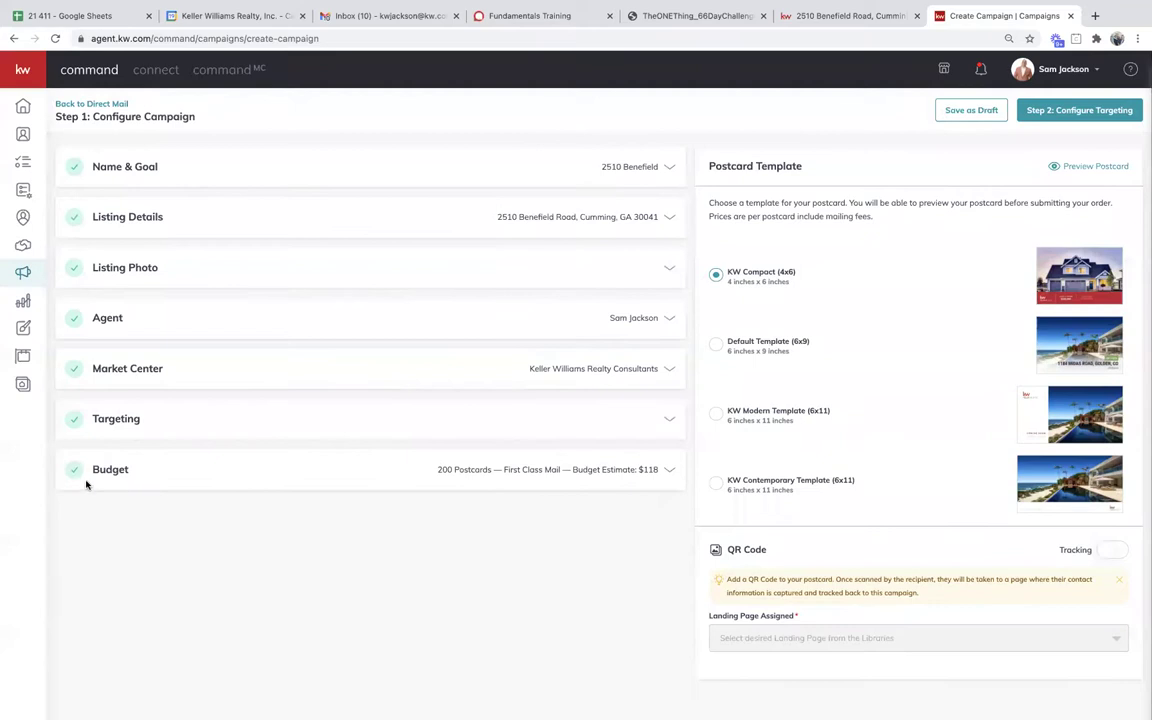
left_click(129, 470)
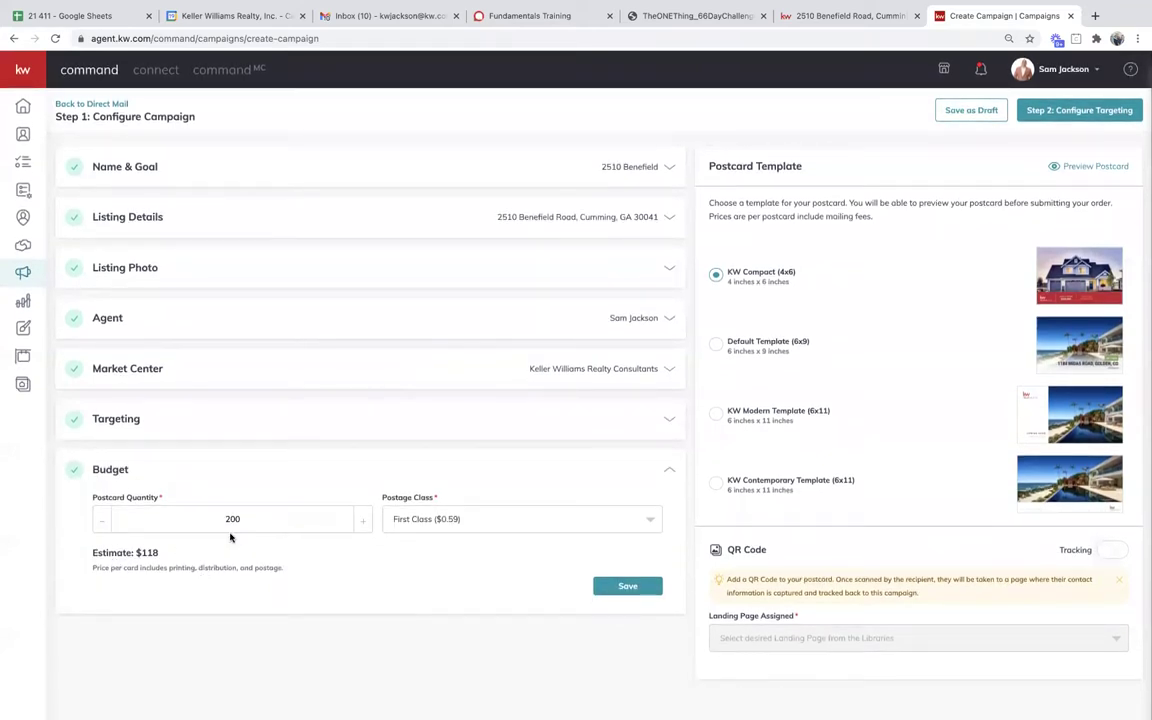
Step: Increase the postcard quantity to 222 and save the budget at $130.98 First Class
left_click(365, 521)
left_click(365, 521)
left_click(365, 521)
left_click(366, 525)
left_click(366, 525)
left_click(366, 525)
double_click(249, 519)
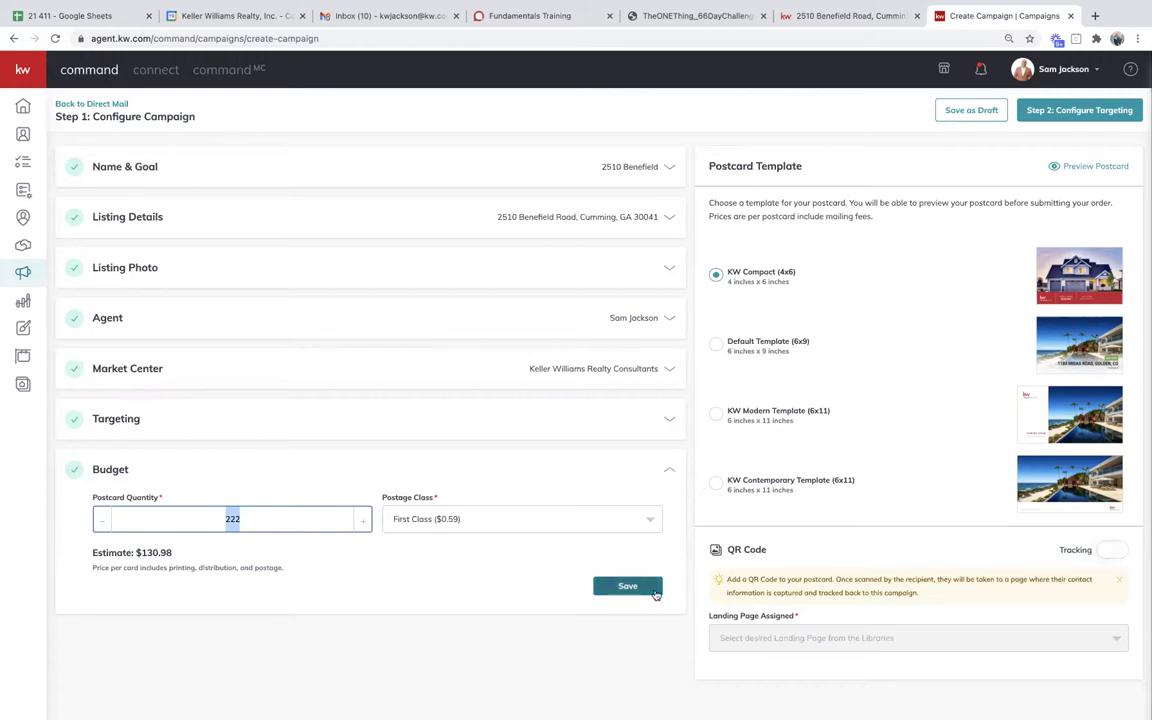
left_click(647, 594)
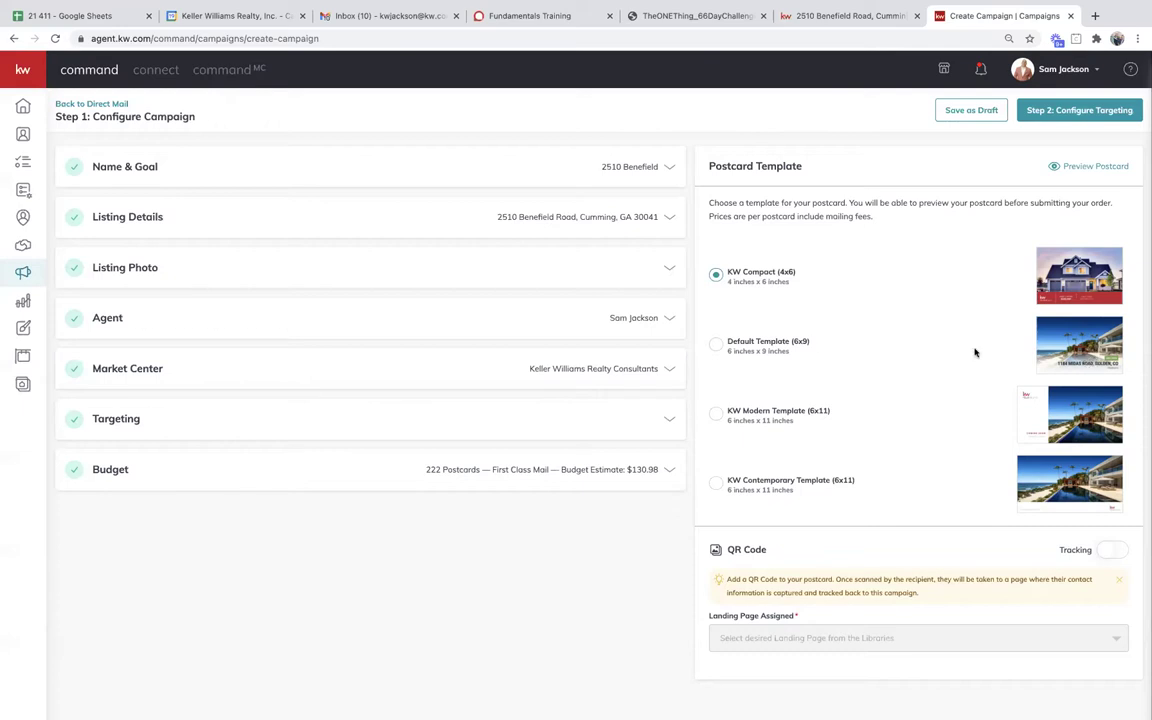
Step: Select the 6x9 Default Template and compare template sizes; budget shifts to Standard $0.79, $175.38
left_click(717, 346)
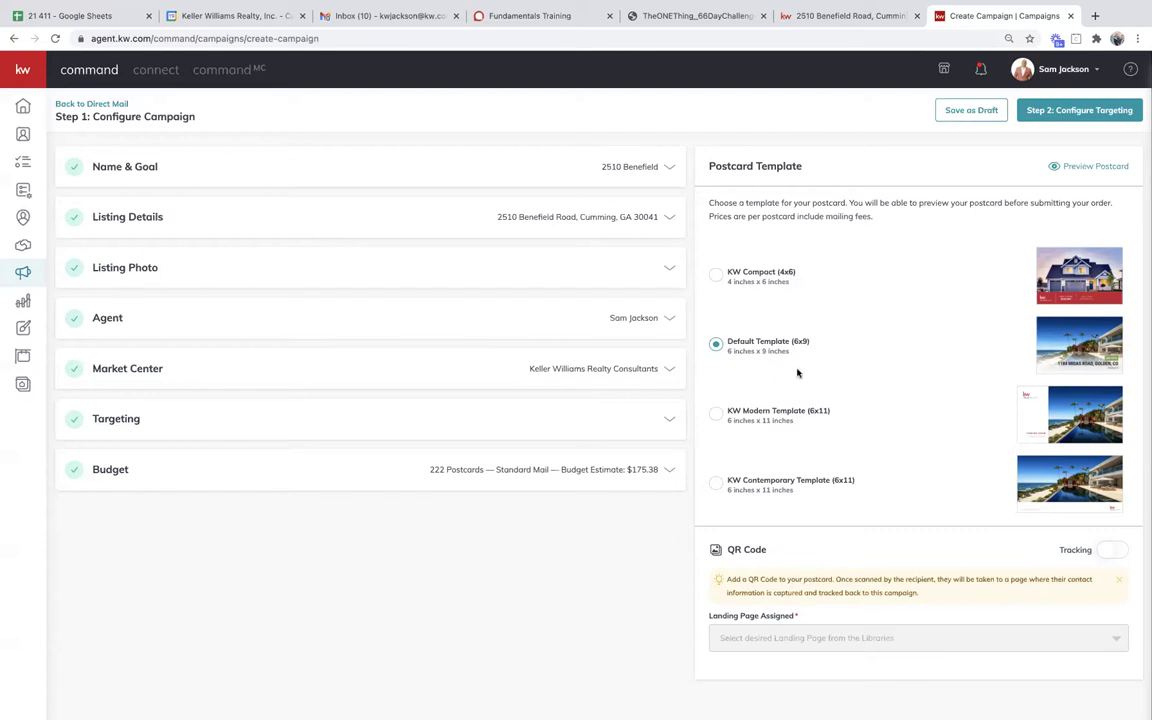
left_click_drag(795, 354, 724, 357)
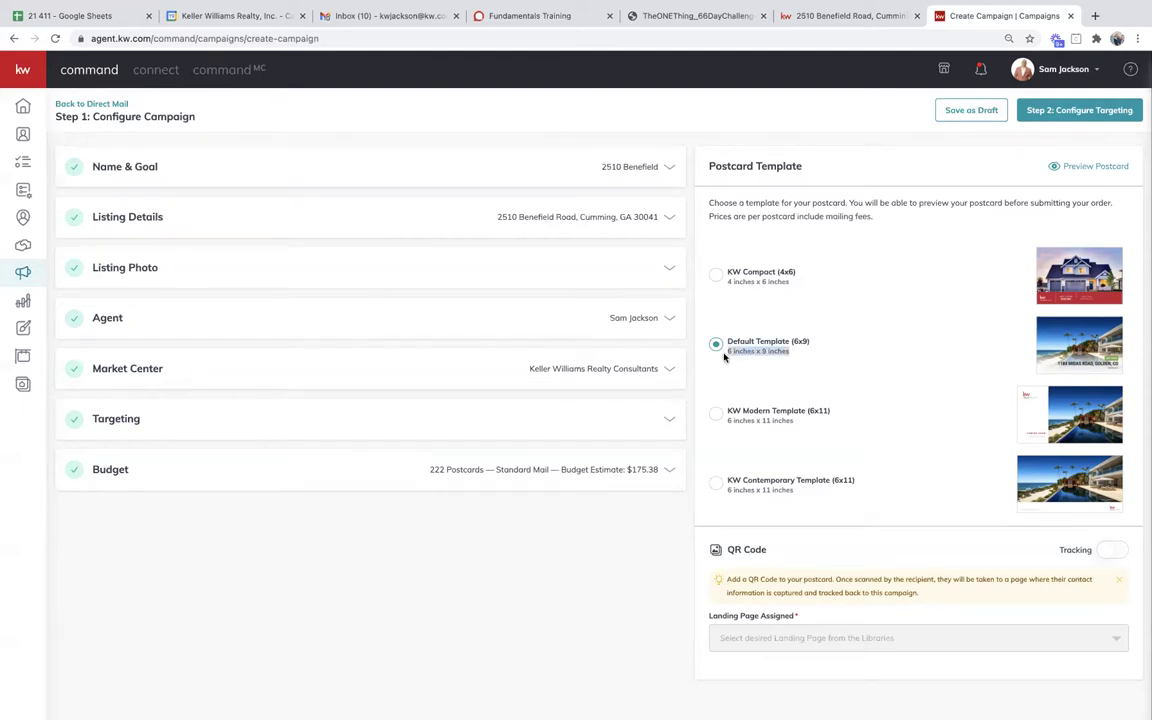
left_click_drag(726, 284, 796, 290)
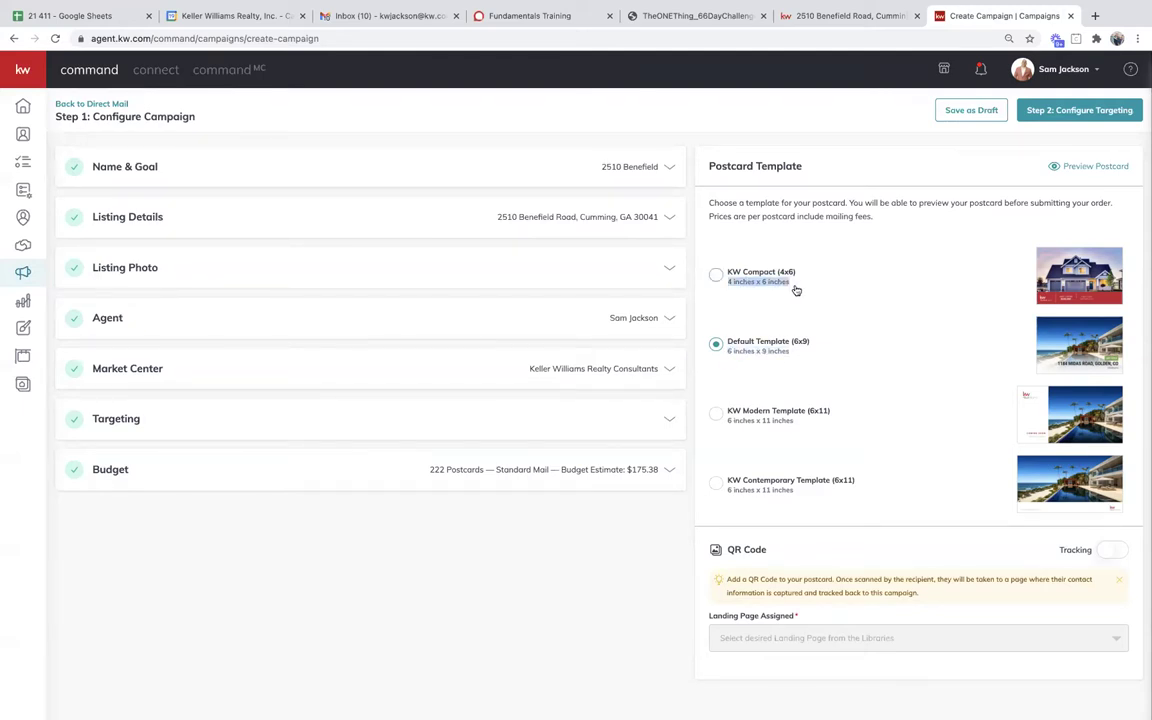
left_click_drag(795, 422, 716, 424)
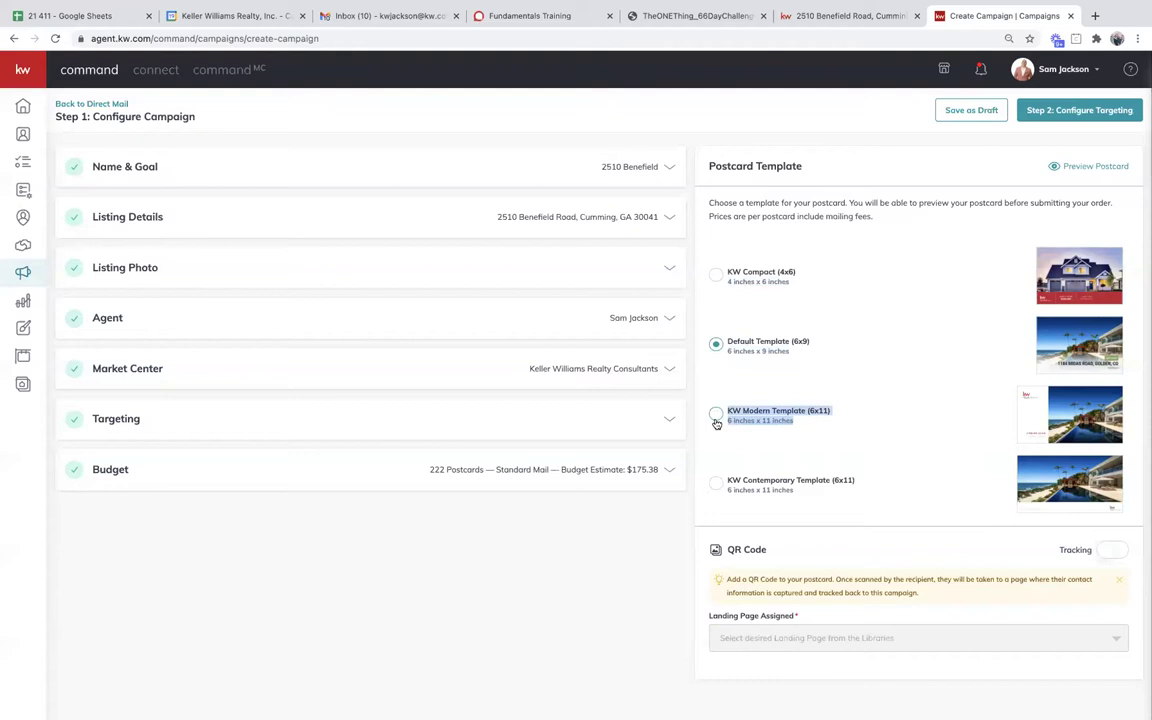
left_click_drag(797, 491, 730, 491)
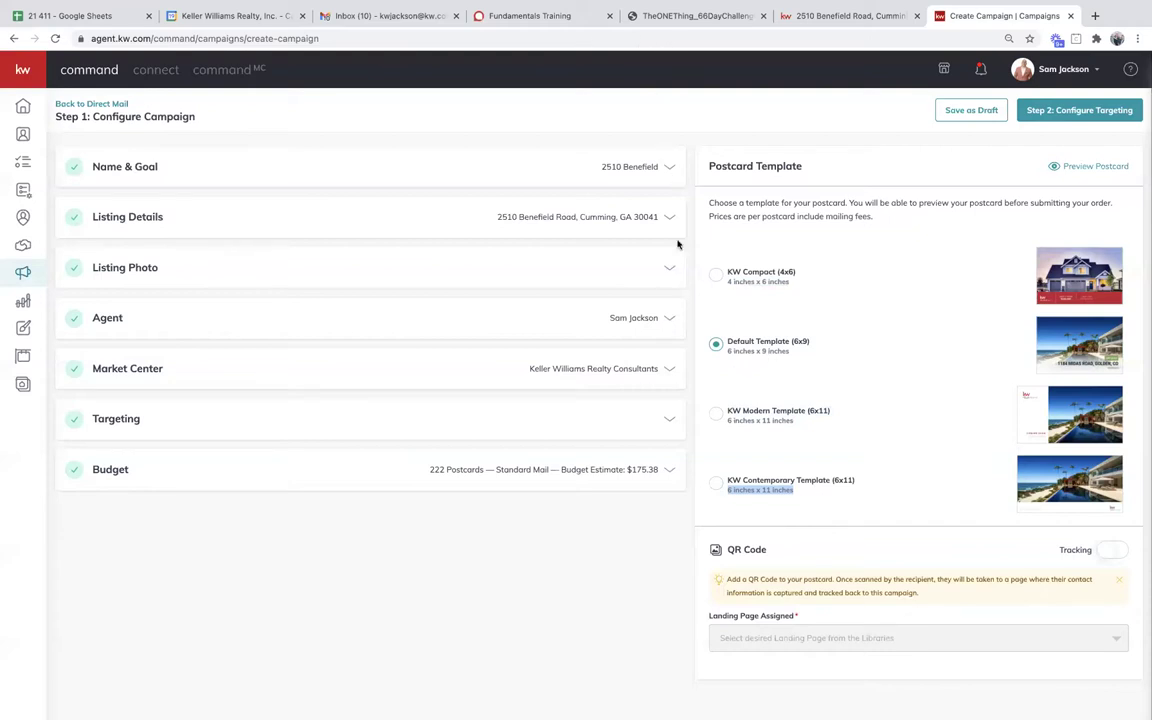
left_click(669, 471)
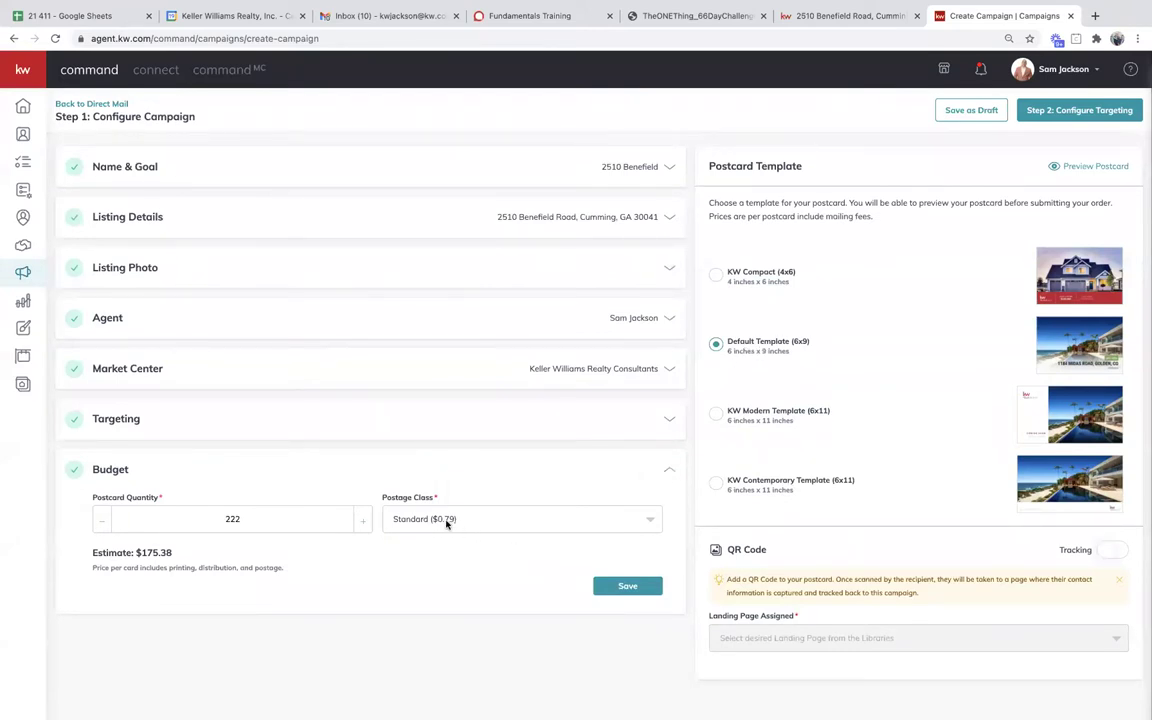
Step: Compare postage prices across the 4x6, 6x11 and 6x9 templates, settling on the Default Template (6x9)
left_click(479, 521)
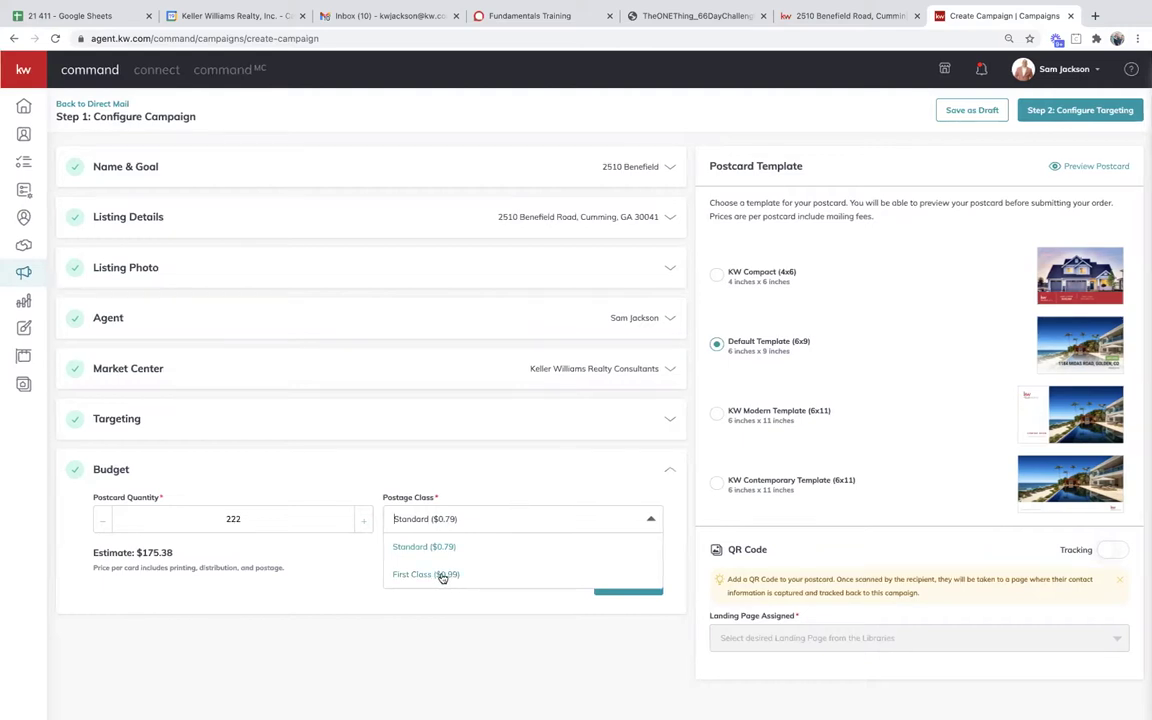
left_click(509, 489)
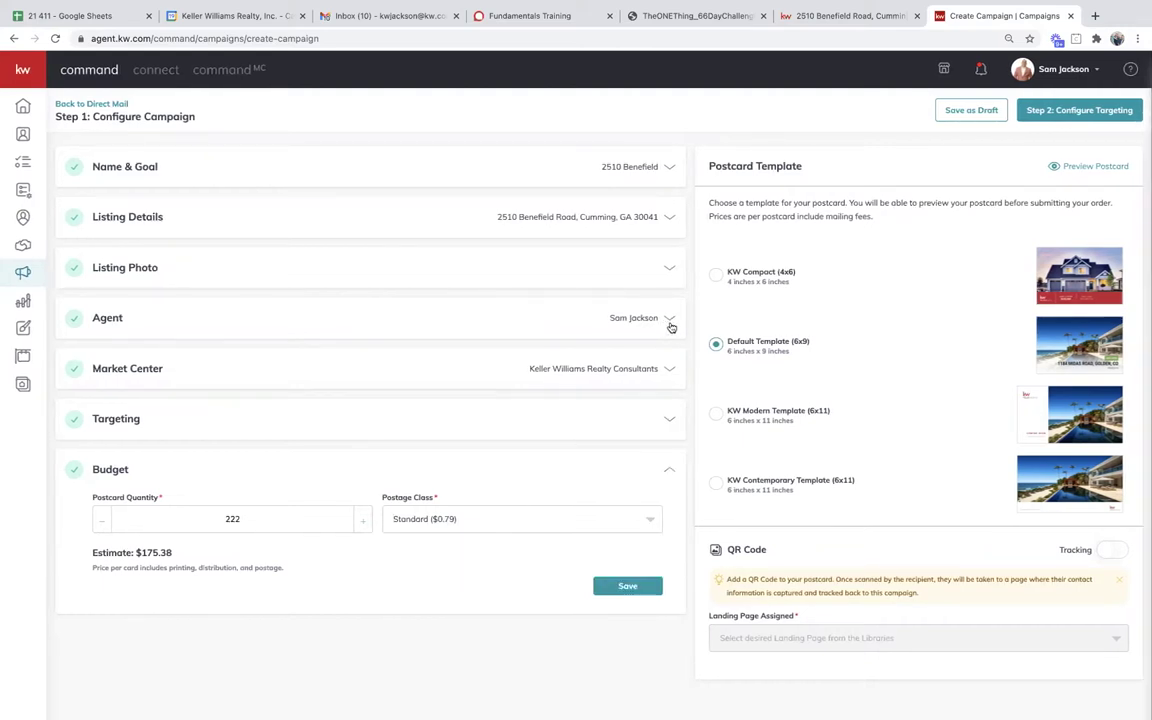
left_click(717, 277)
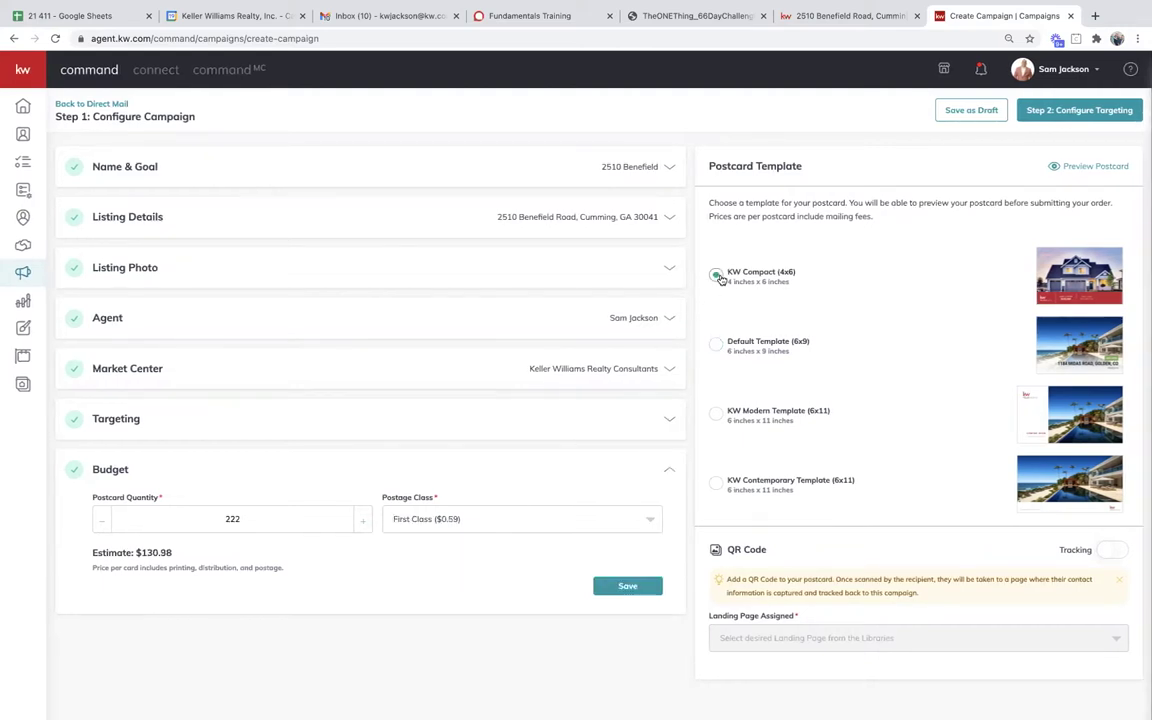
left_click(466, 524)
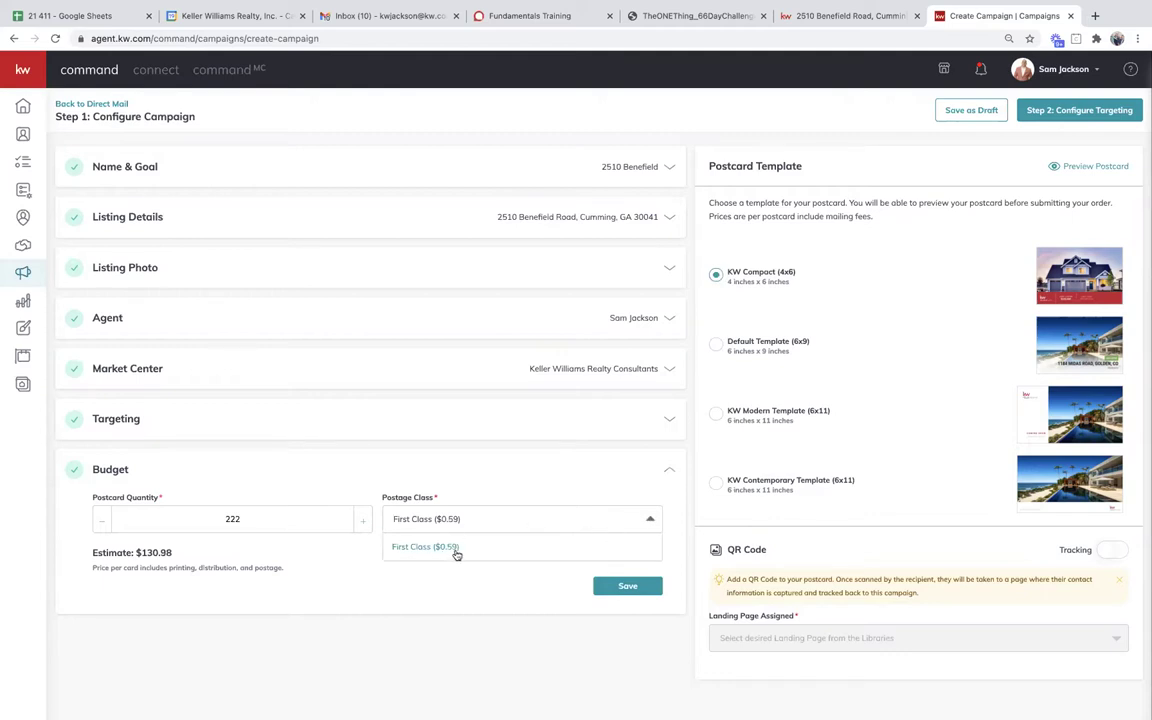
left_click(716, 486)
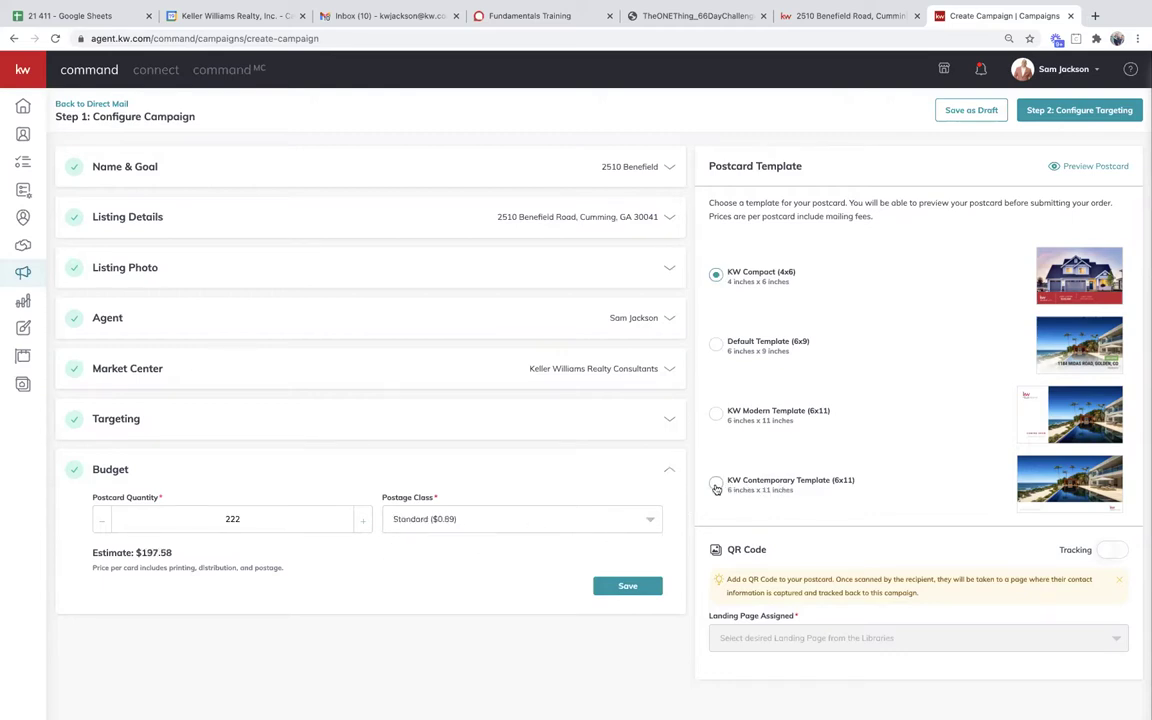
left_click(716, 414)
left_click(602, 522)
left_click(716, 484)
left_click(628, 522)
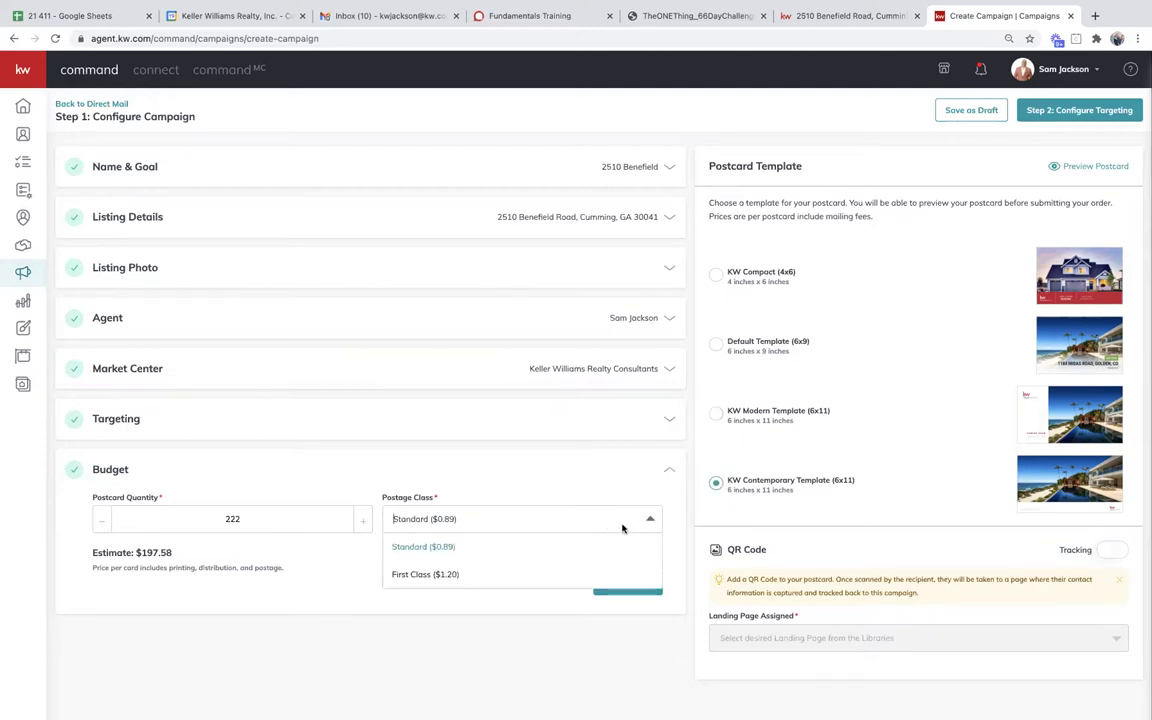
left_click(718, 346)
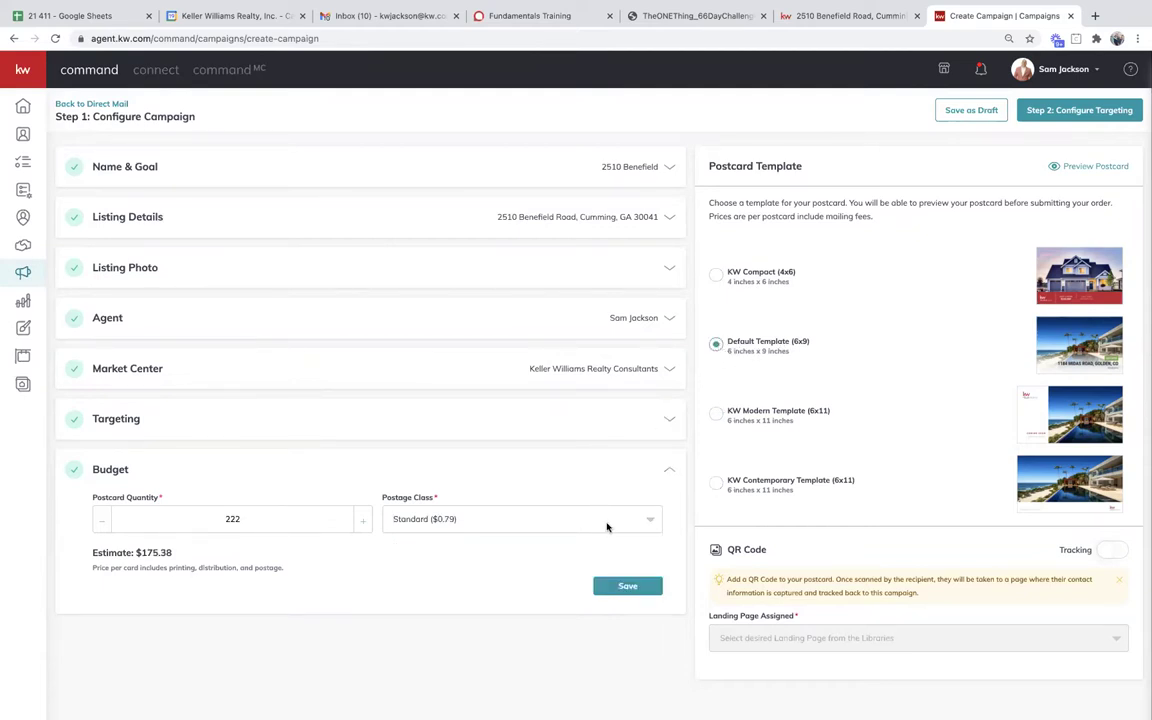
Step: Set postage to First Class ($0.99) and save the $219.78 budget
left_click(606, 527)
left_click(430, 576)
left_click(630, 586)
Step: Enable QR code tracking and assign the 161 Cedar landing page
left_click(1113, 550)
left_click(962, 642)
scroll(800, 560, "down", 3)
scroll(781, 544, "down", 5)
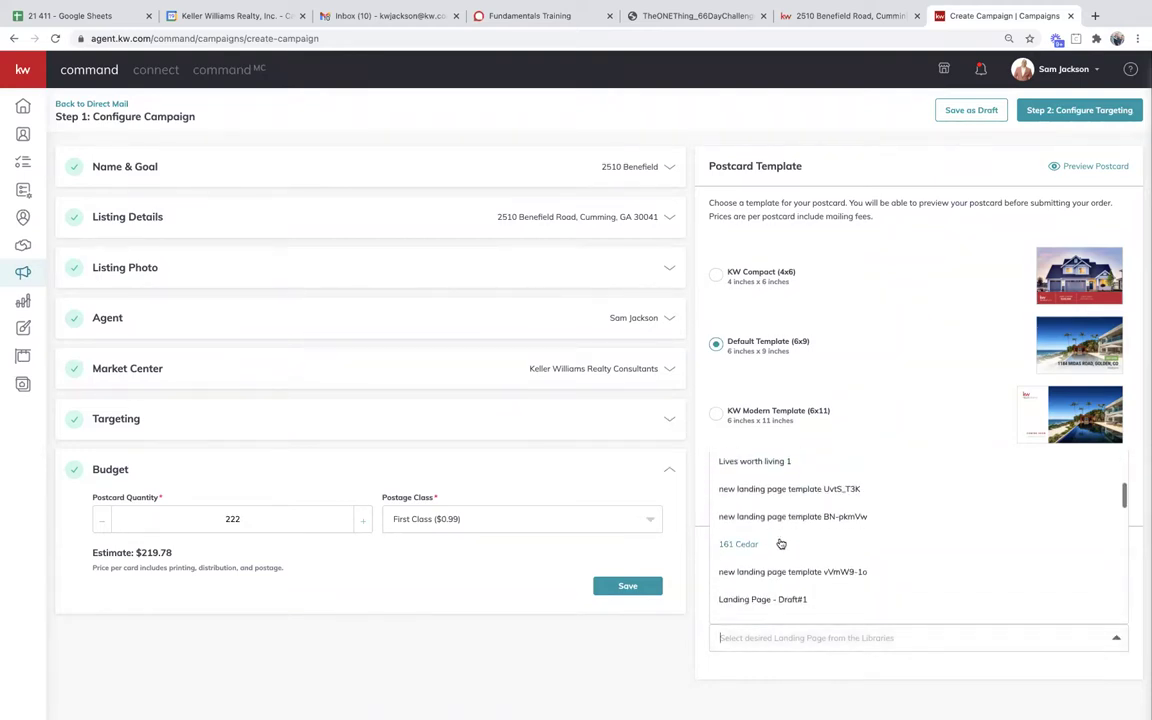
scroll(743, 470, "up", 1)
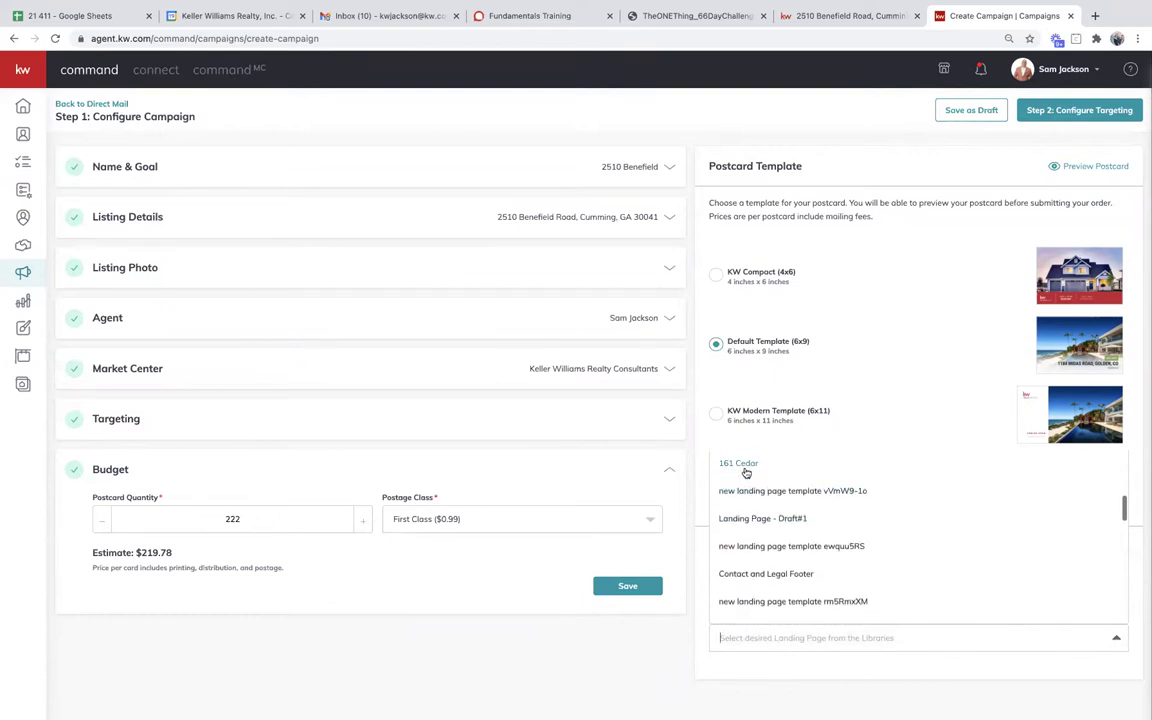
left_click(745, 468)
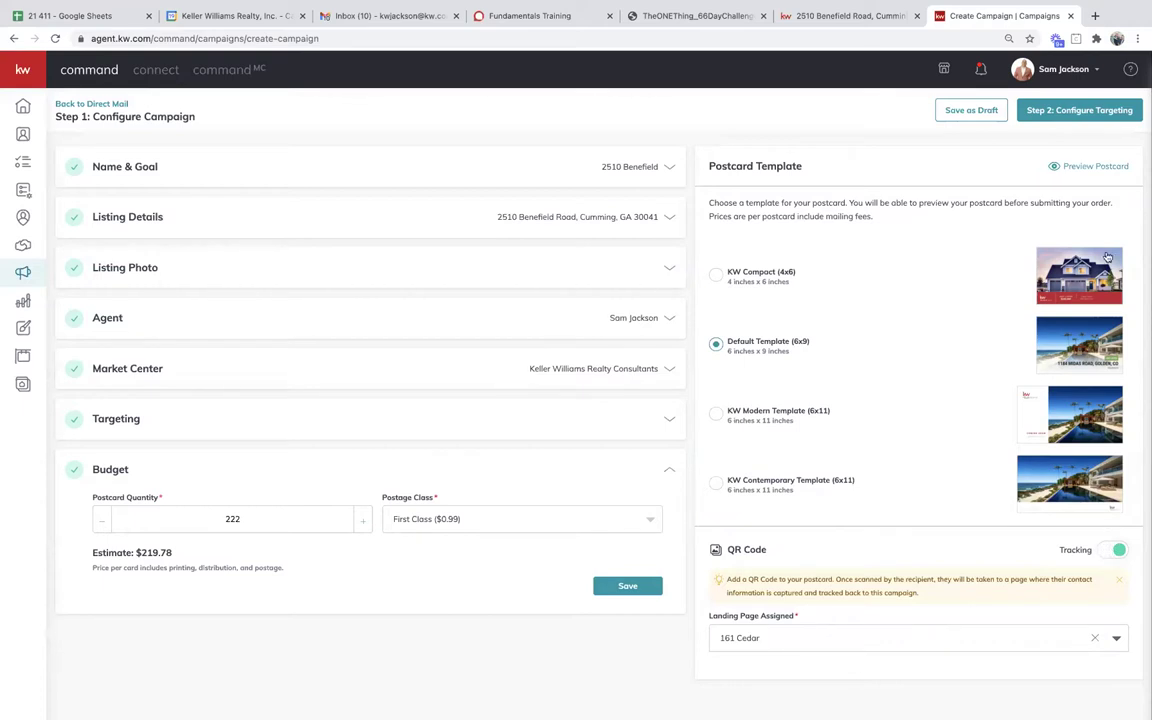
left_click(1092, 167)
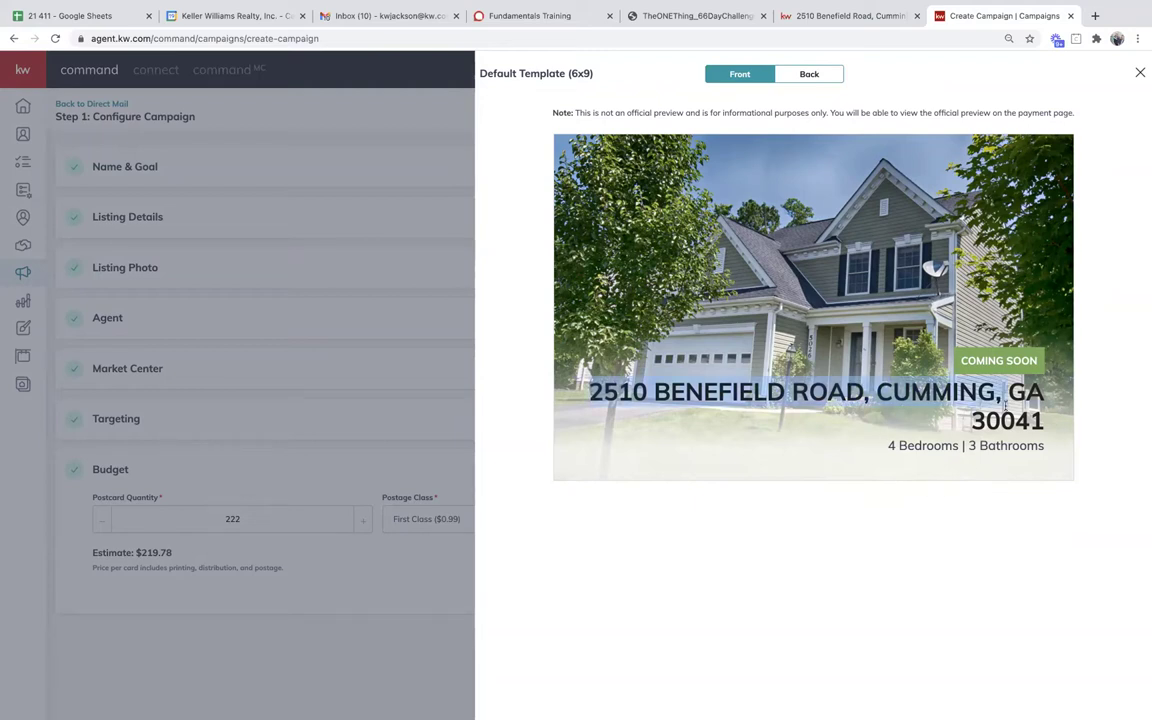
triple_click(910, 386)
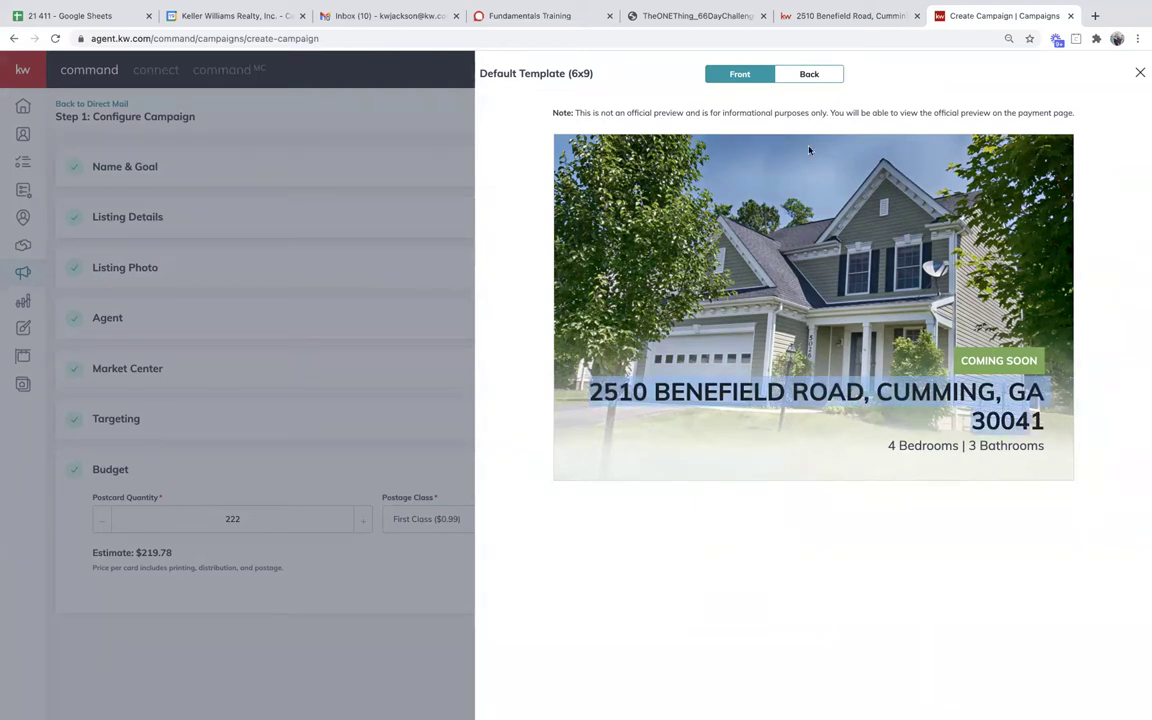
left_click(815, 75)
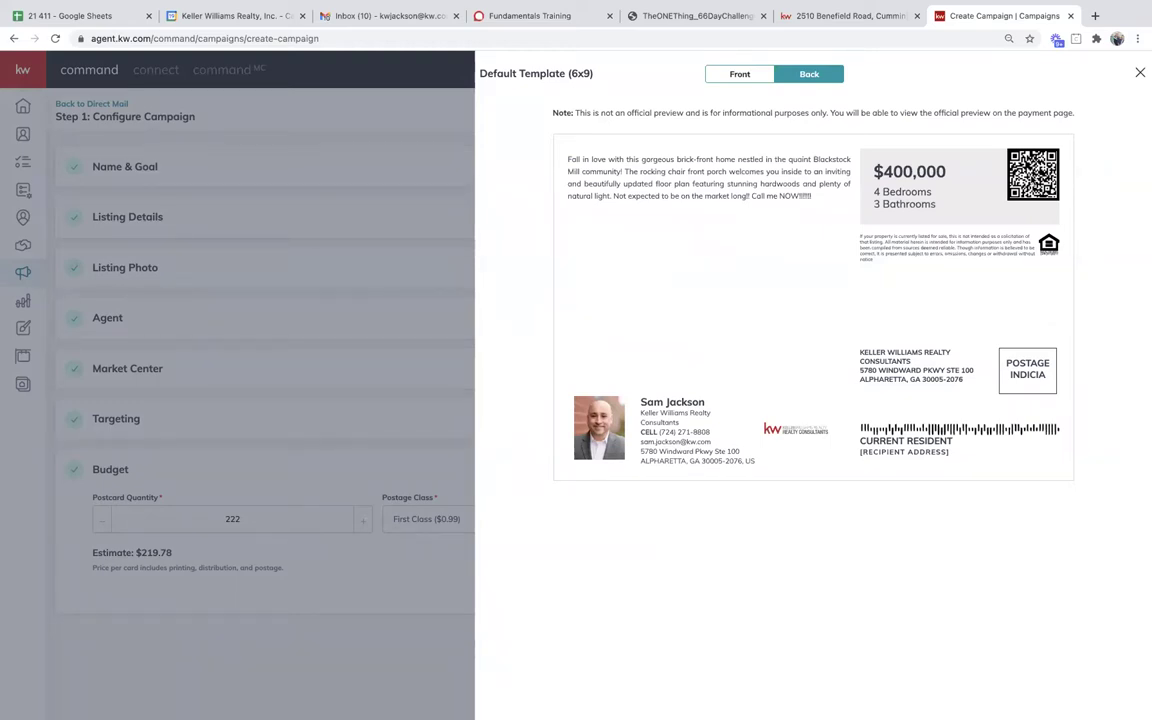
left_click(745, 76)
left_click(1138, 73)
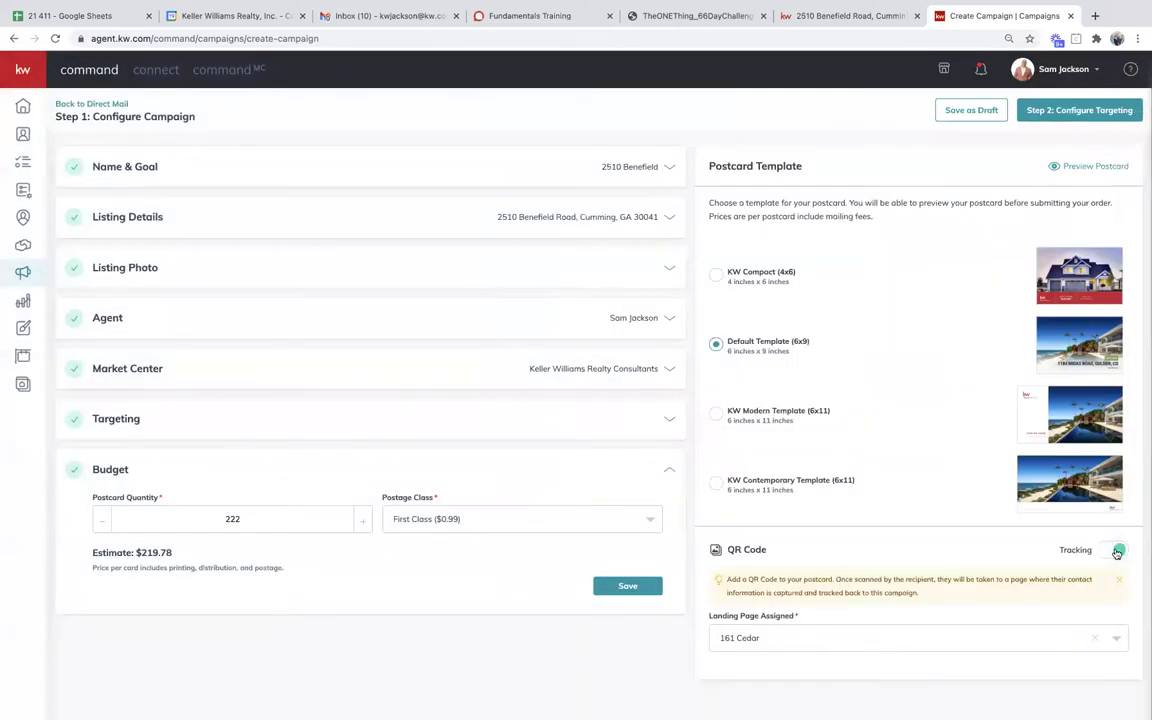
Step: Disable QR code tracking and check the postcard back preview, now without a QR code
left_click(1117, 551)
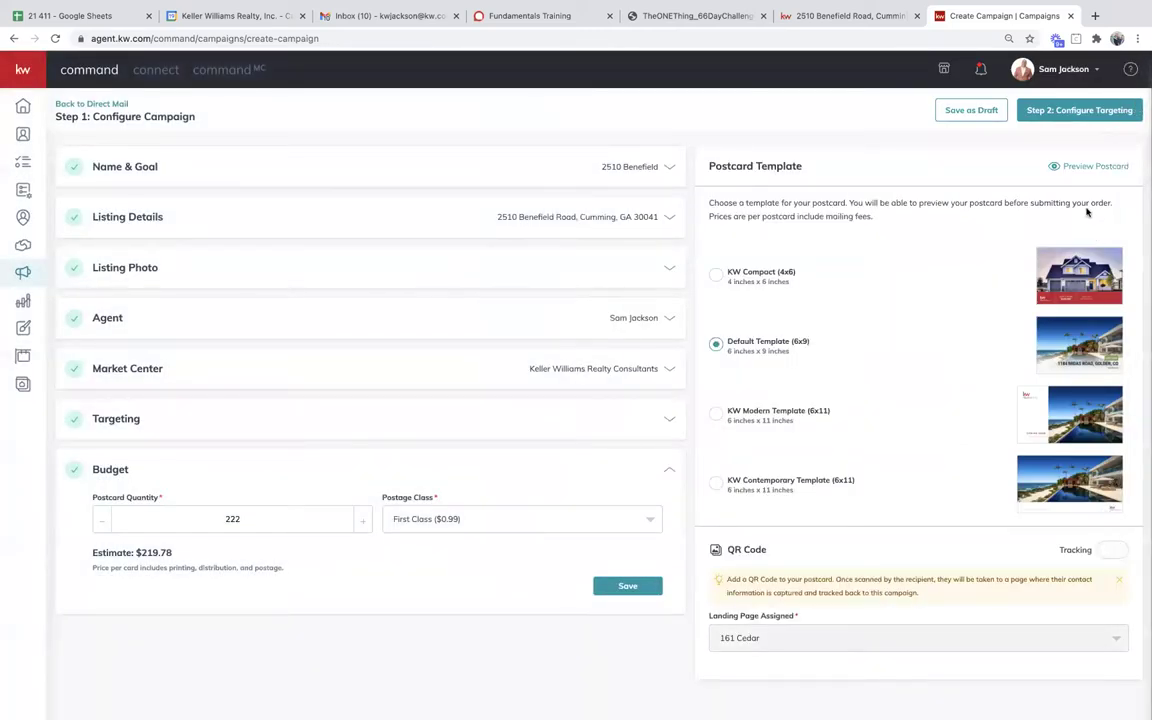
left_click(1088, 166)
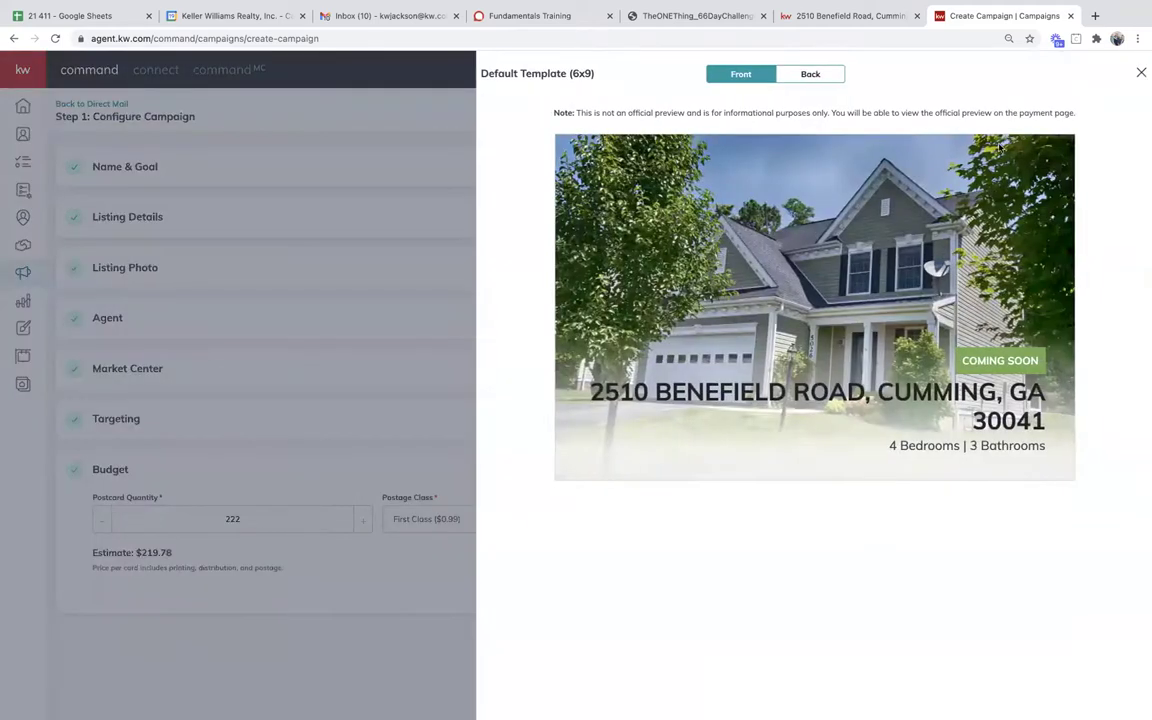
left_click(811, 78)
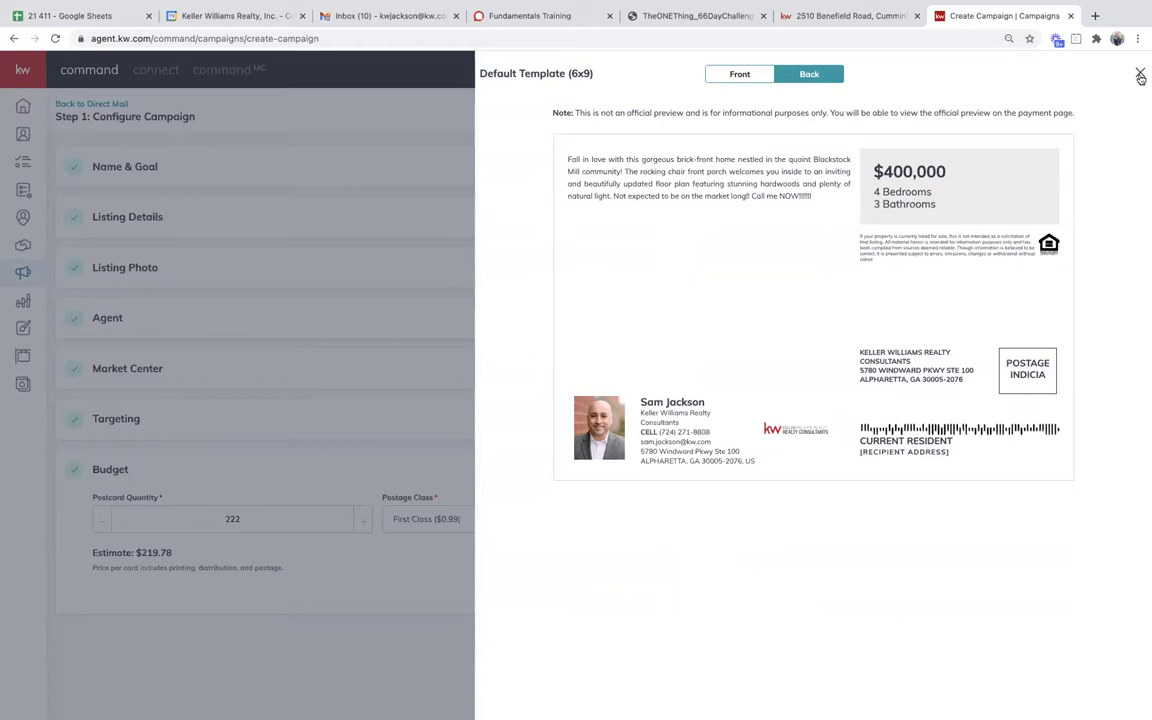
left_click(1140, 76)
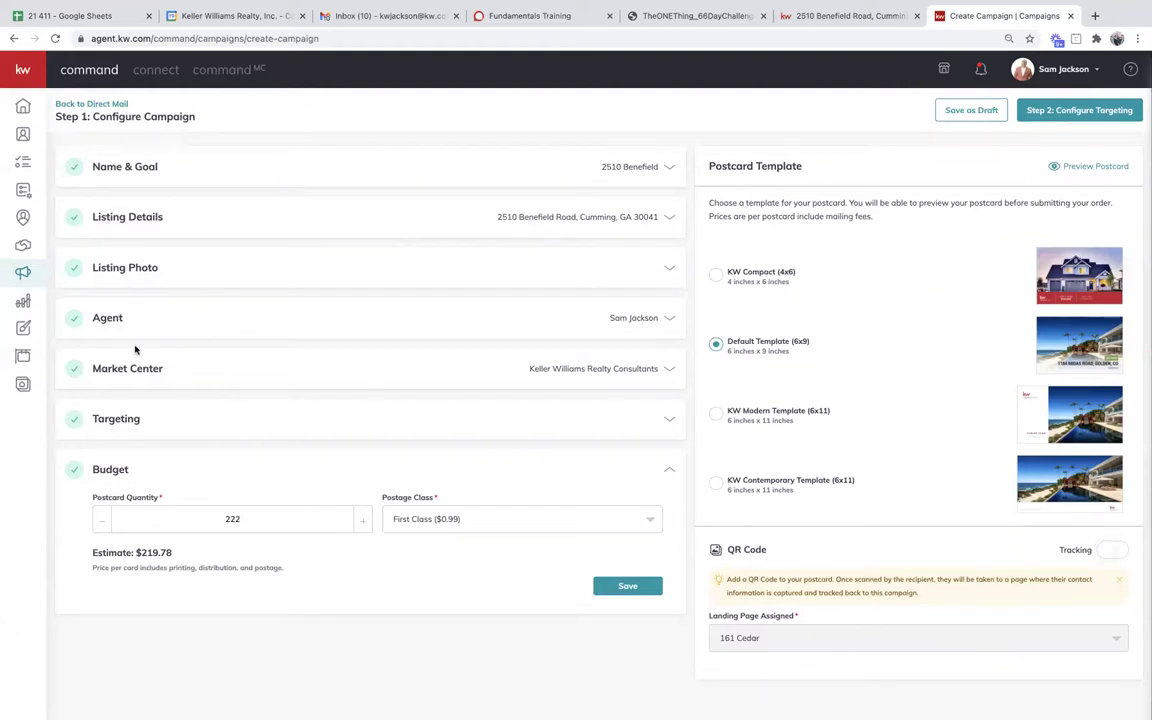
left_click(971, 111)
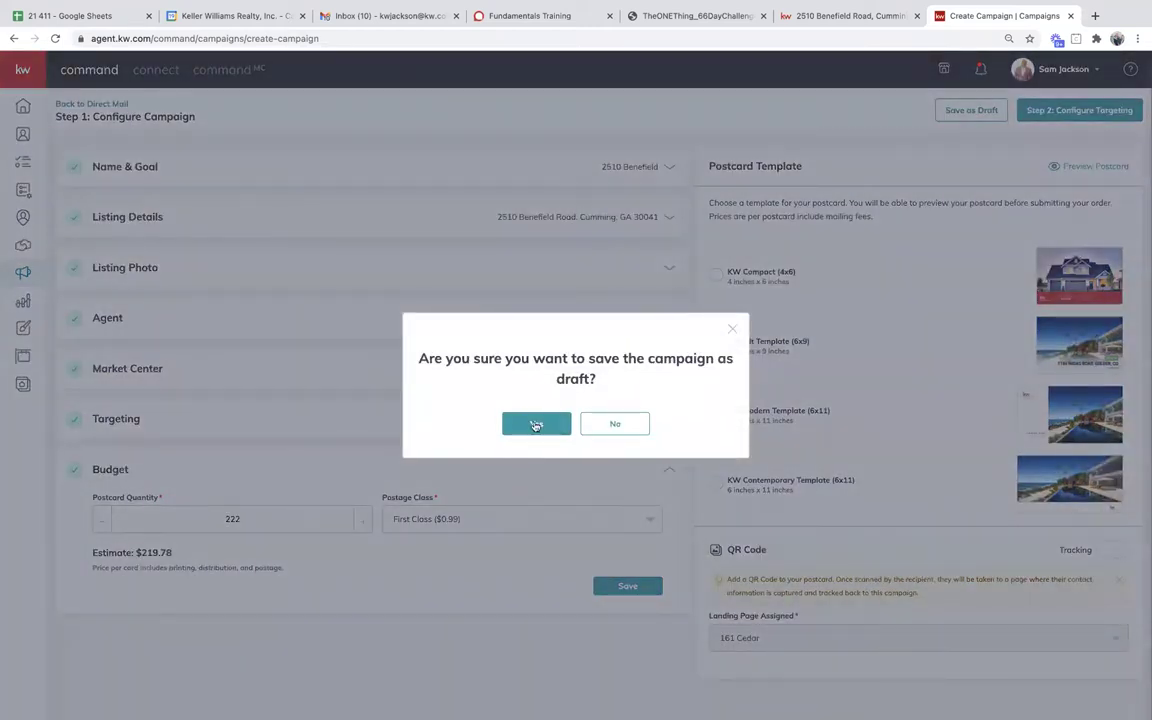
left_click(536, 423)
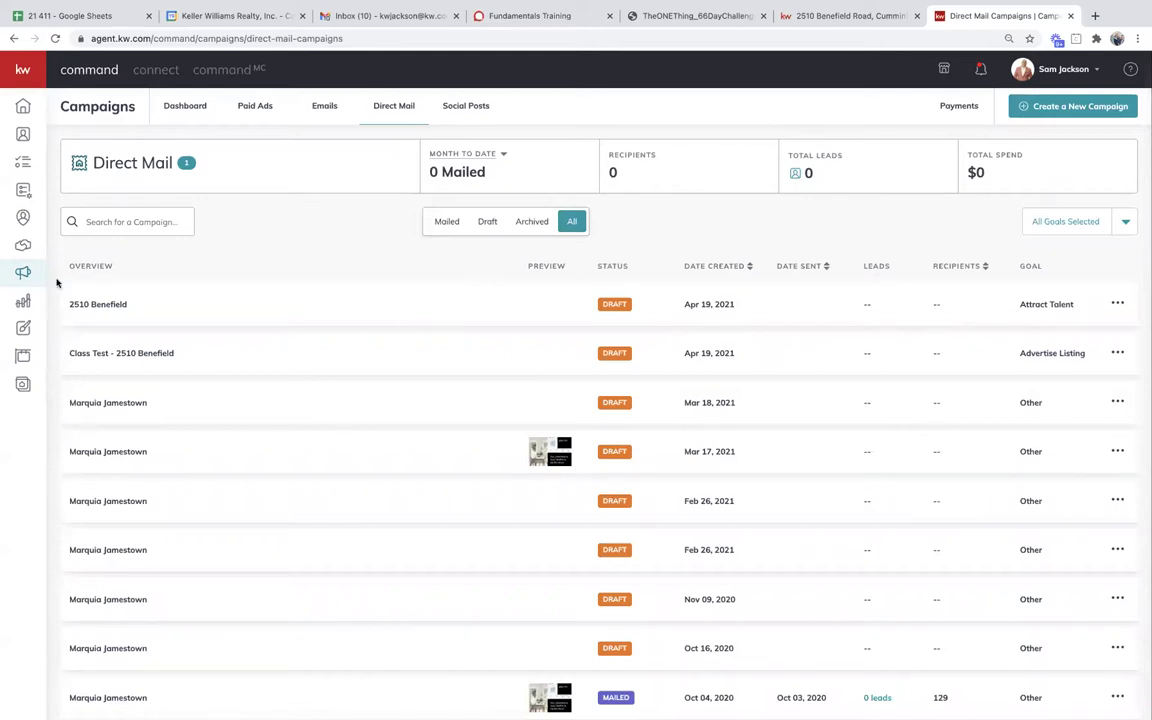
mouse_move(103, 254)
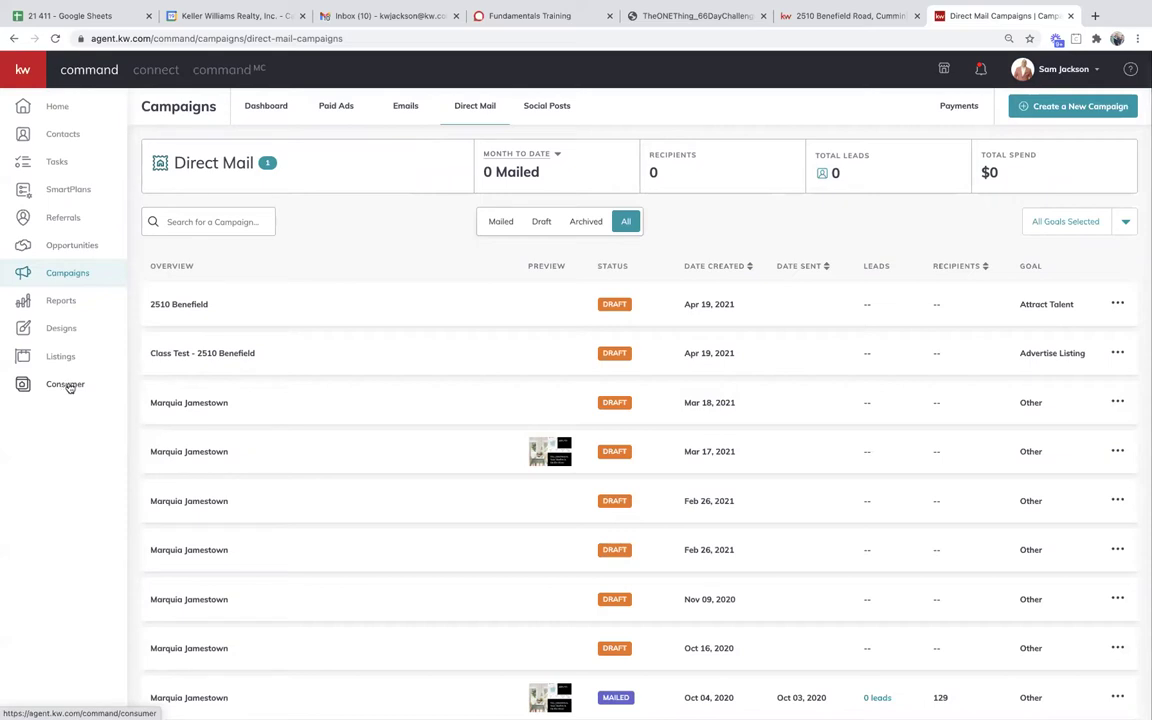
Step: Go to Consumer and show its Landing Pages list
left_click(60, 386)
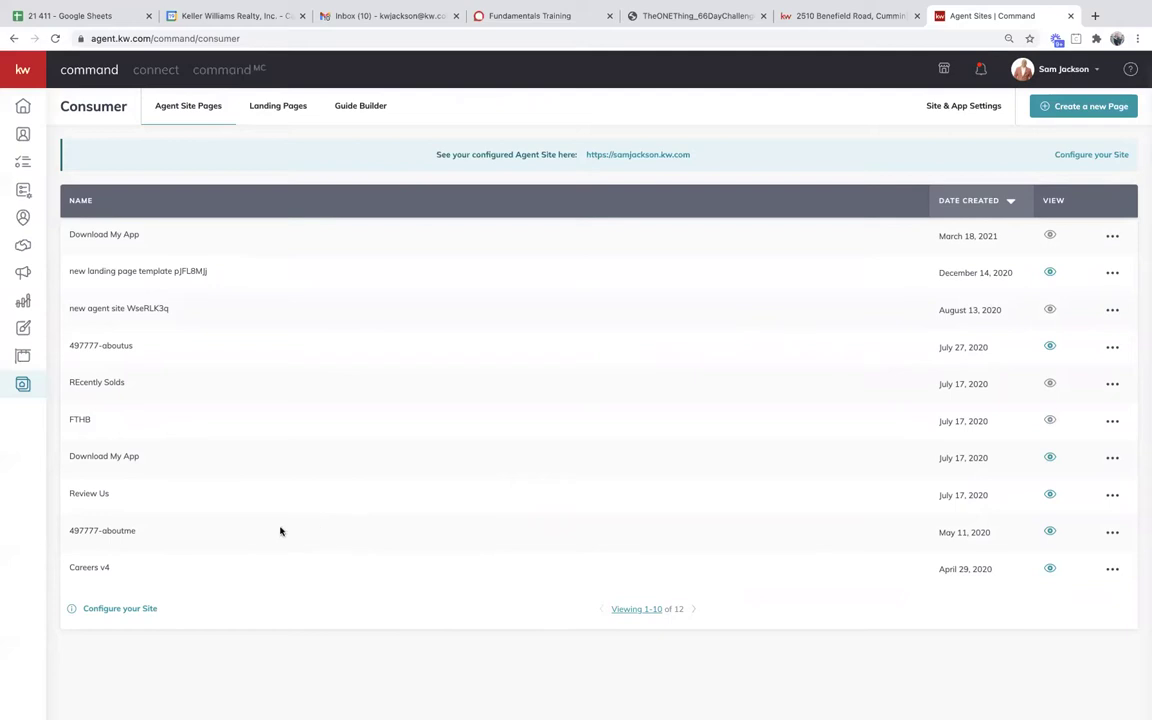
left_click(271, 109)
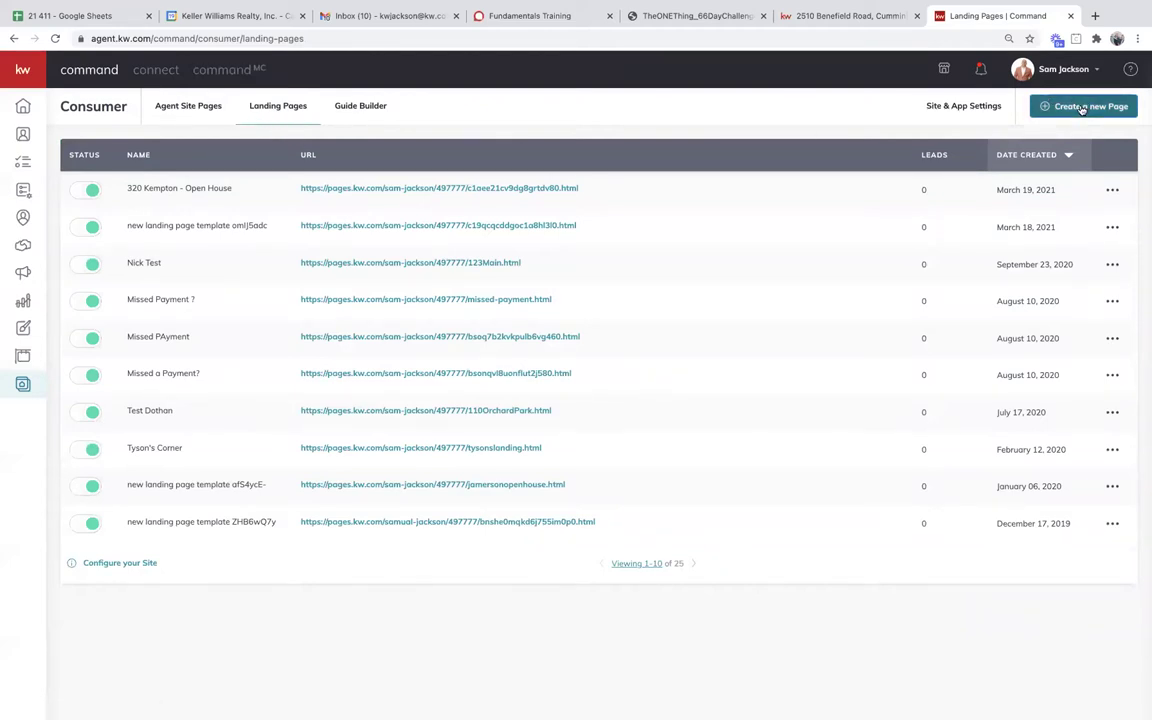
Step: Create a new page using the landing page for lead generation option
left_click(1081, 107)
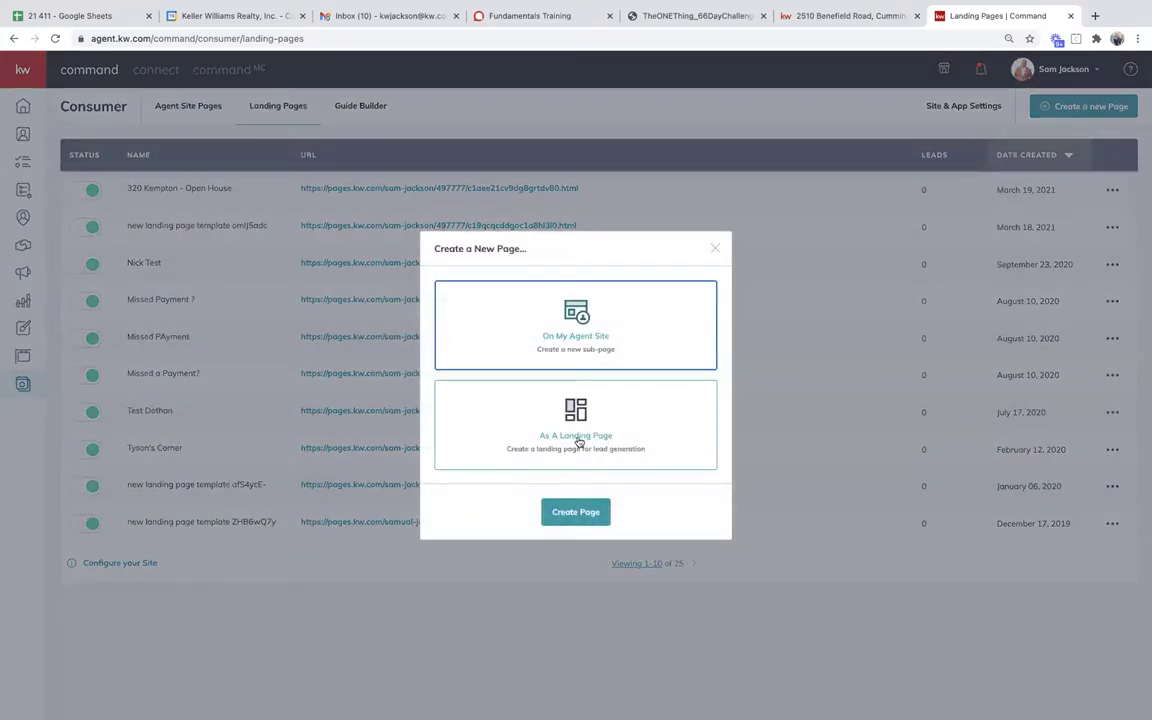
left_click(627, 413)
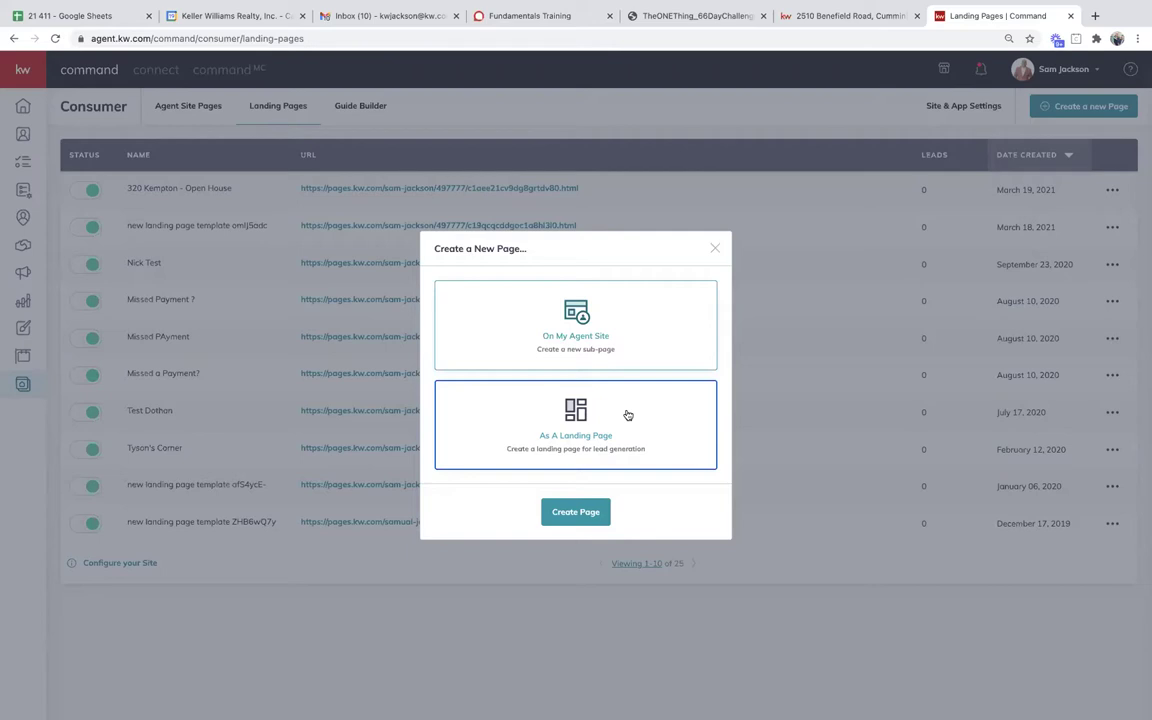
left_click(628, 415)
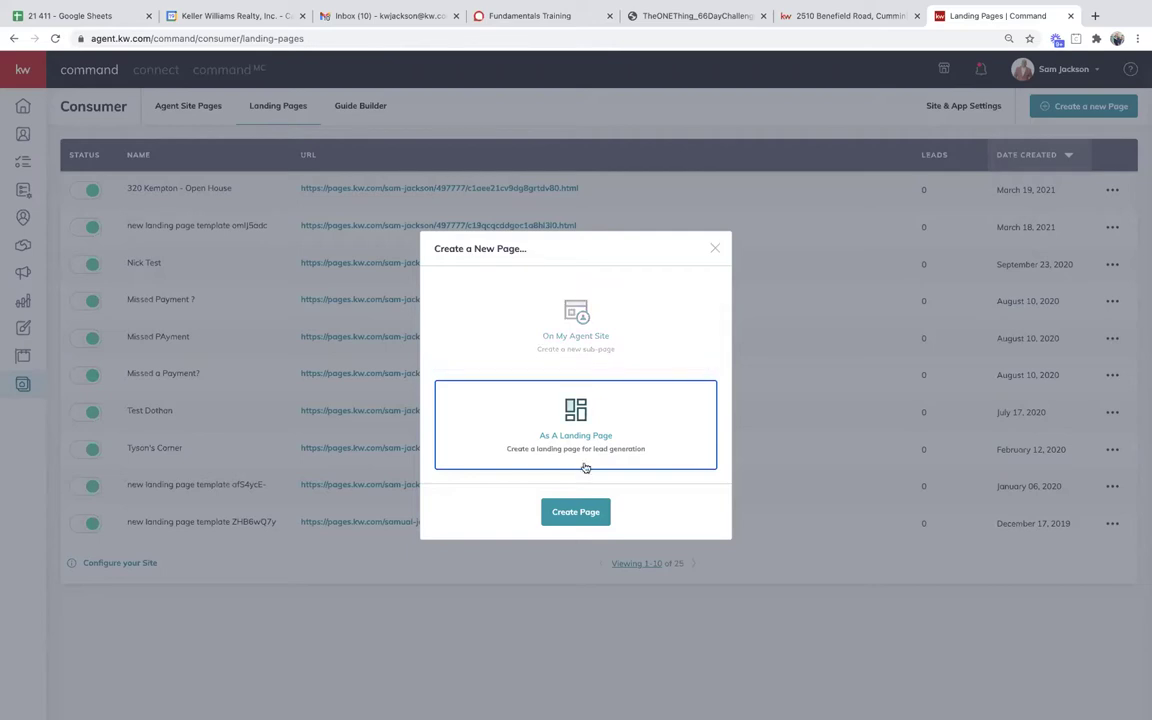
left_click(554, 515)
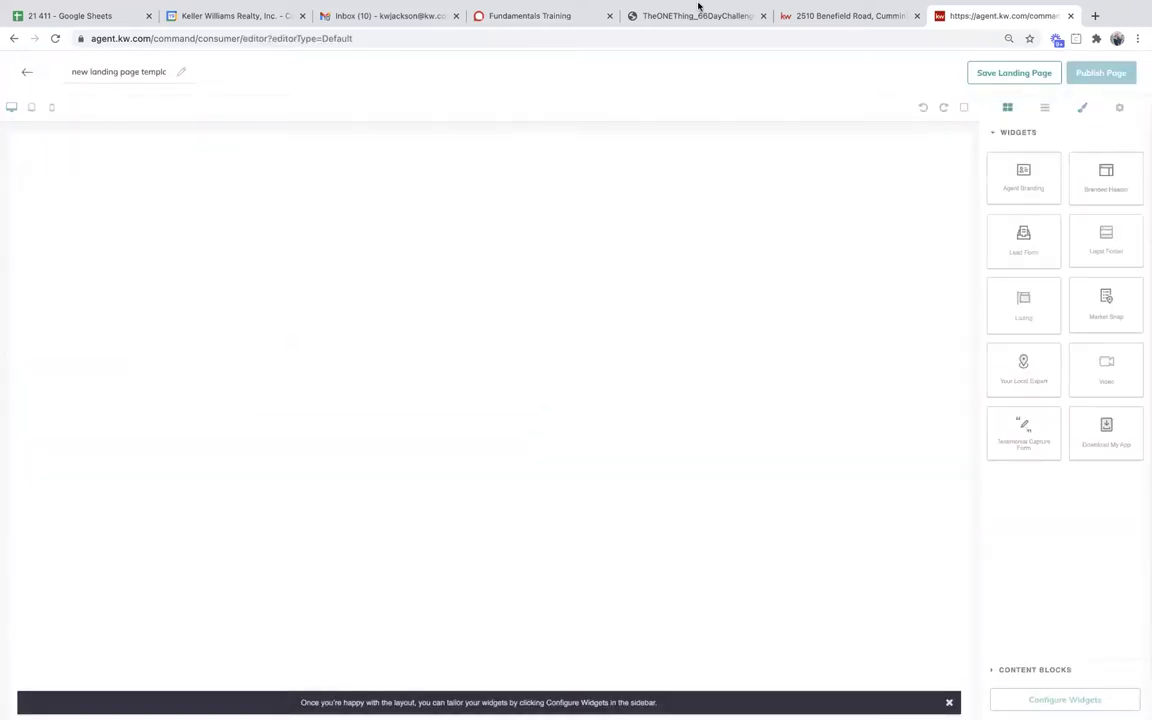
triple_click(121, 72)
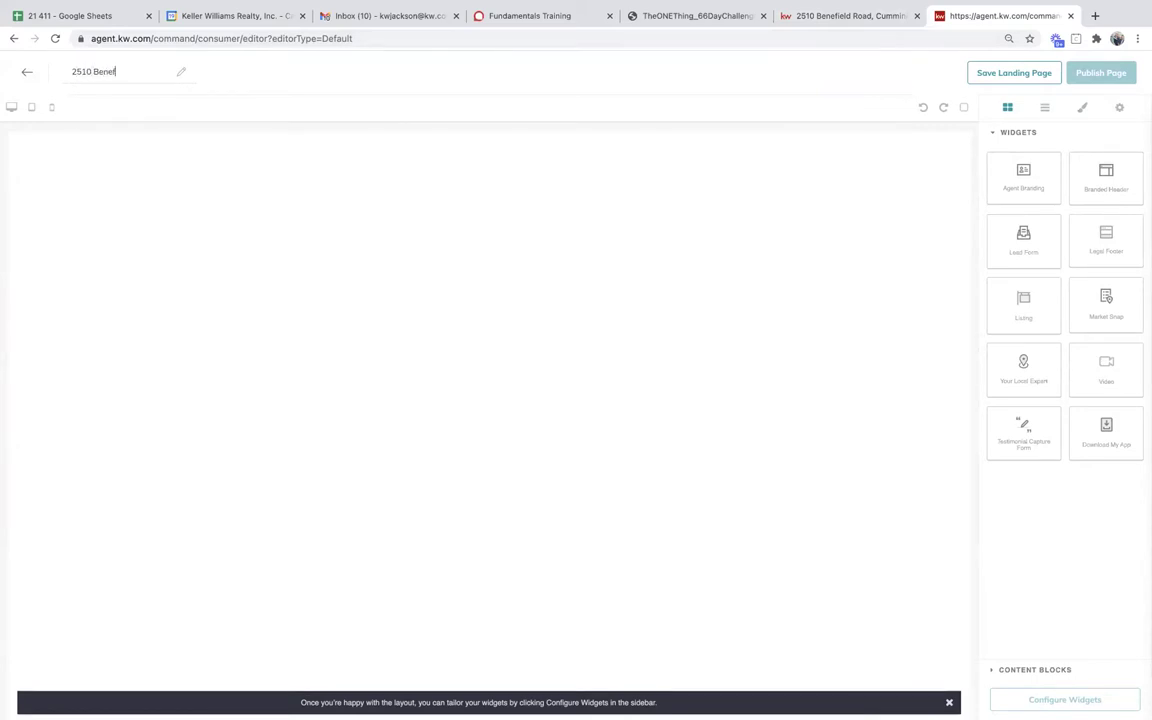
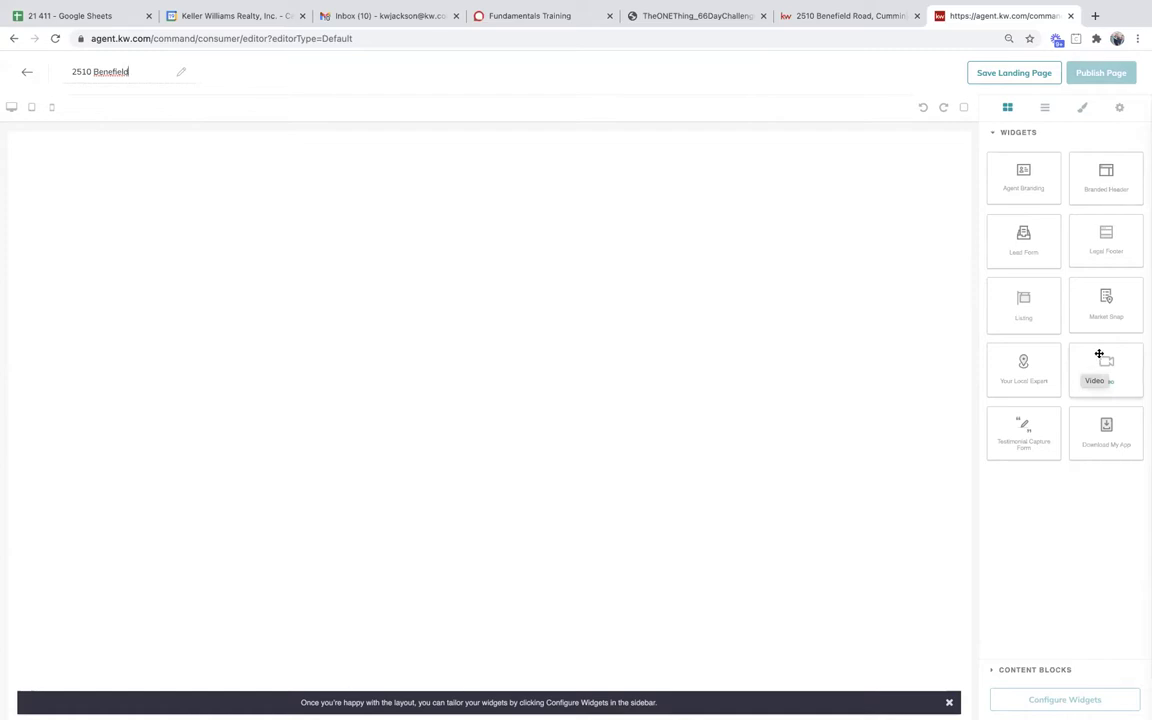
left_click_drag(1099, 354, 769, 320)
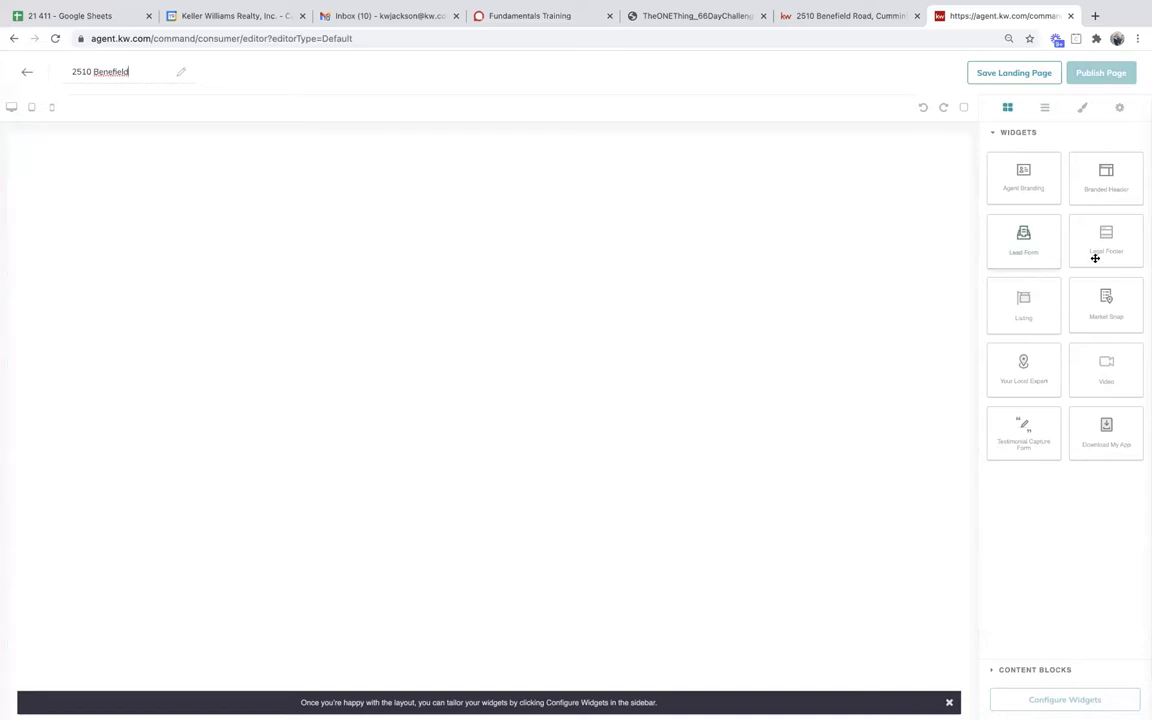
left_click_drag(1118, 250, 578, 258)
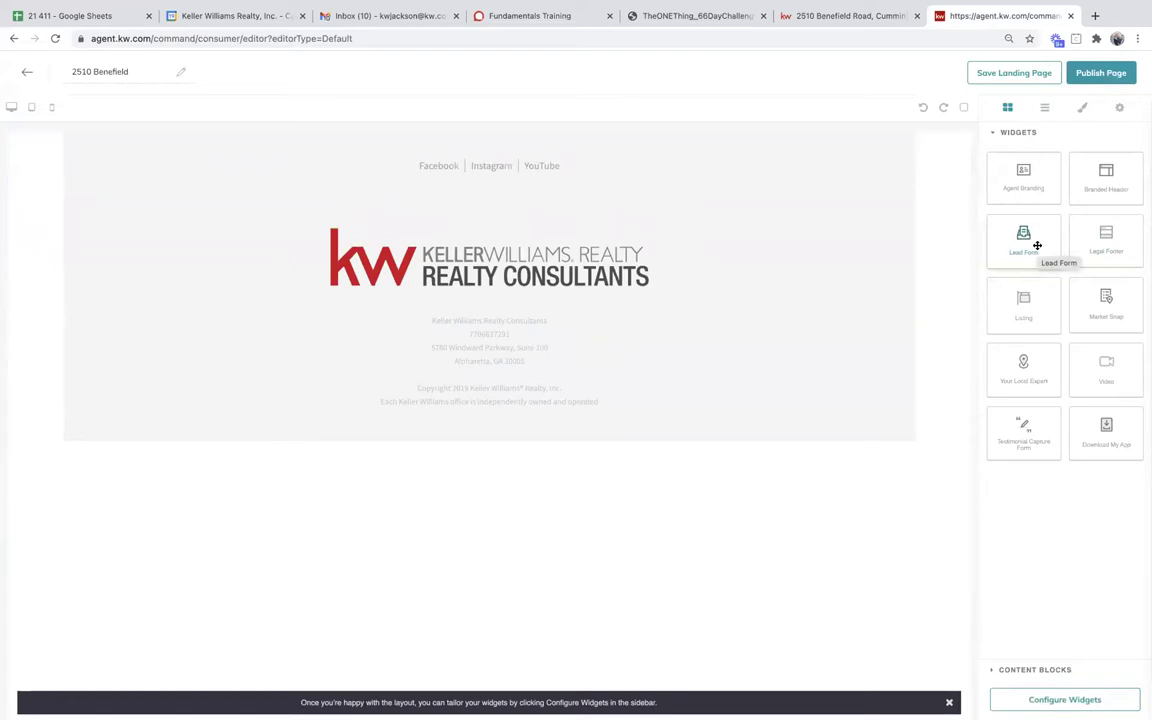
left_click_drag(1037, 245, 735, 172)
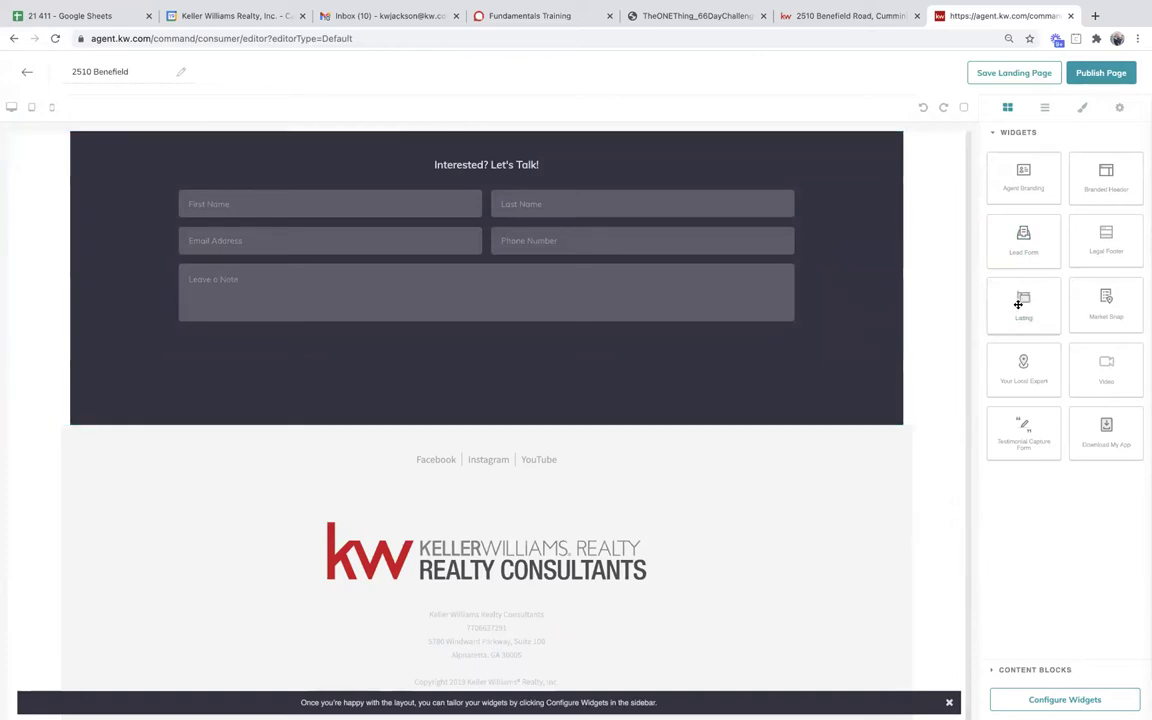
left_click_drag(1021, 301, 558, 216)
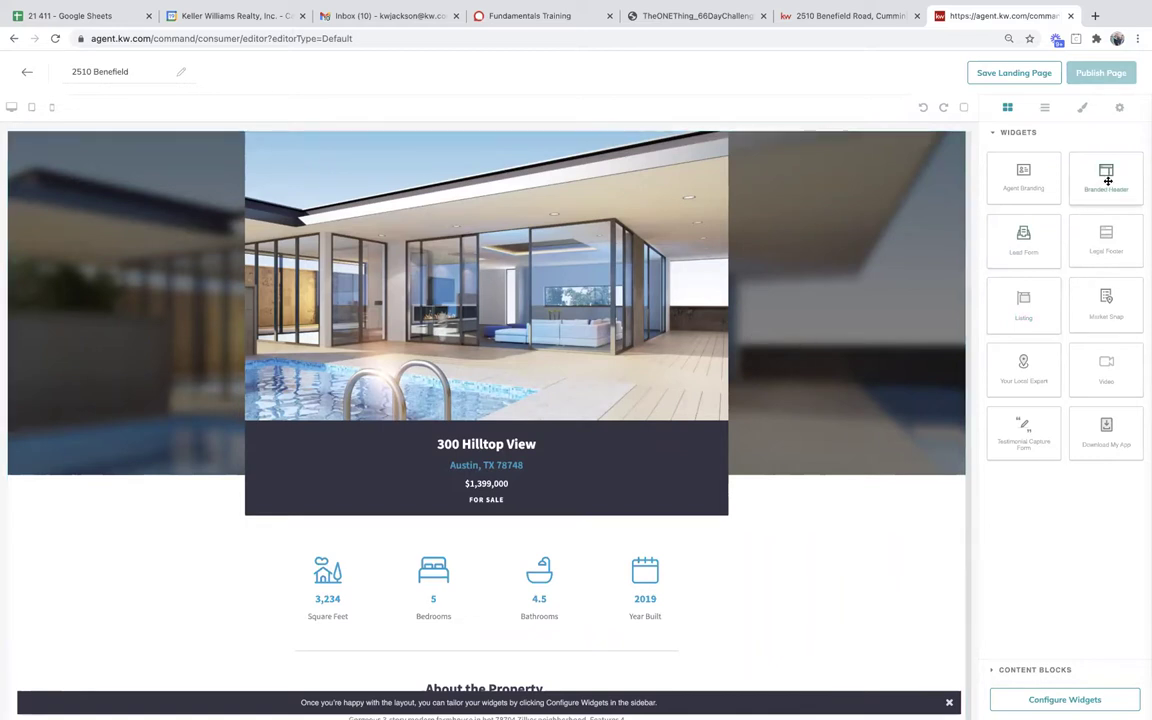
left_click_drag(1107, 180, 822, 160)
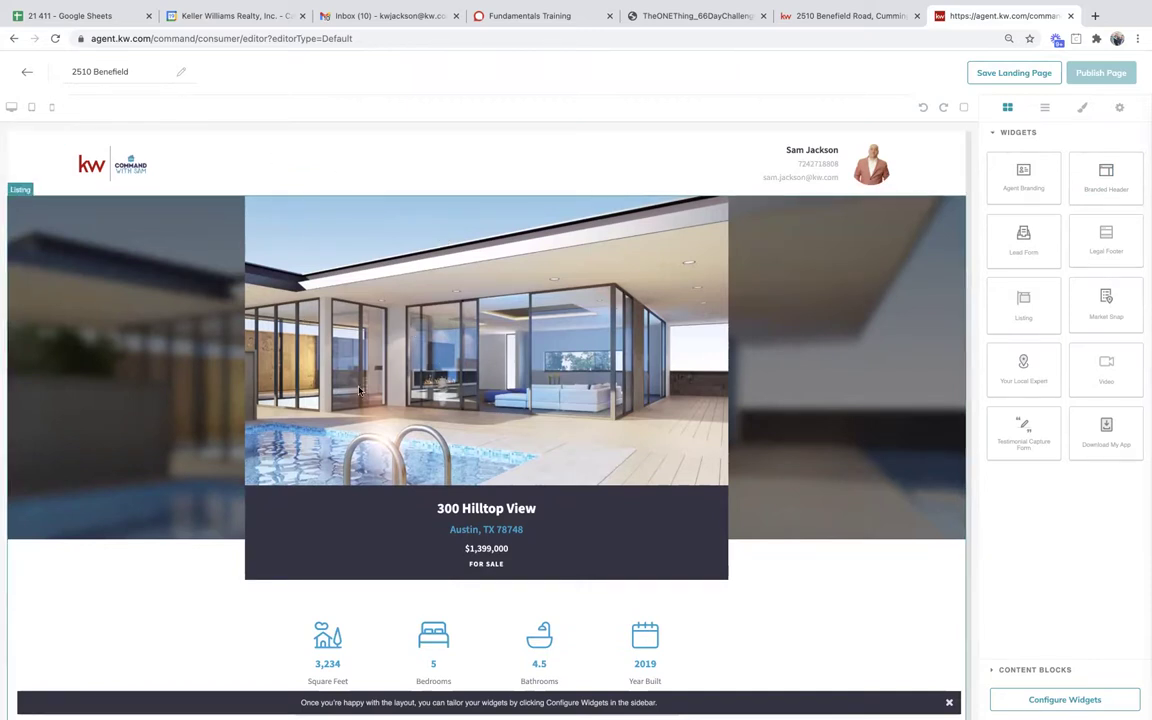
scroll(325, 352, "down", 3)
scroll(350, 374, "down", 15)
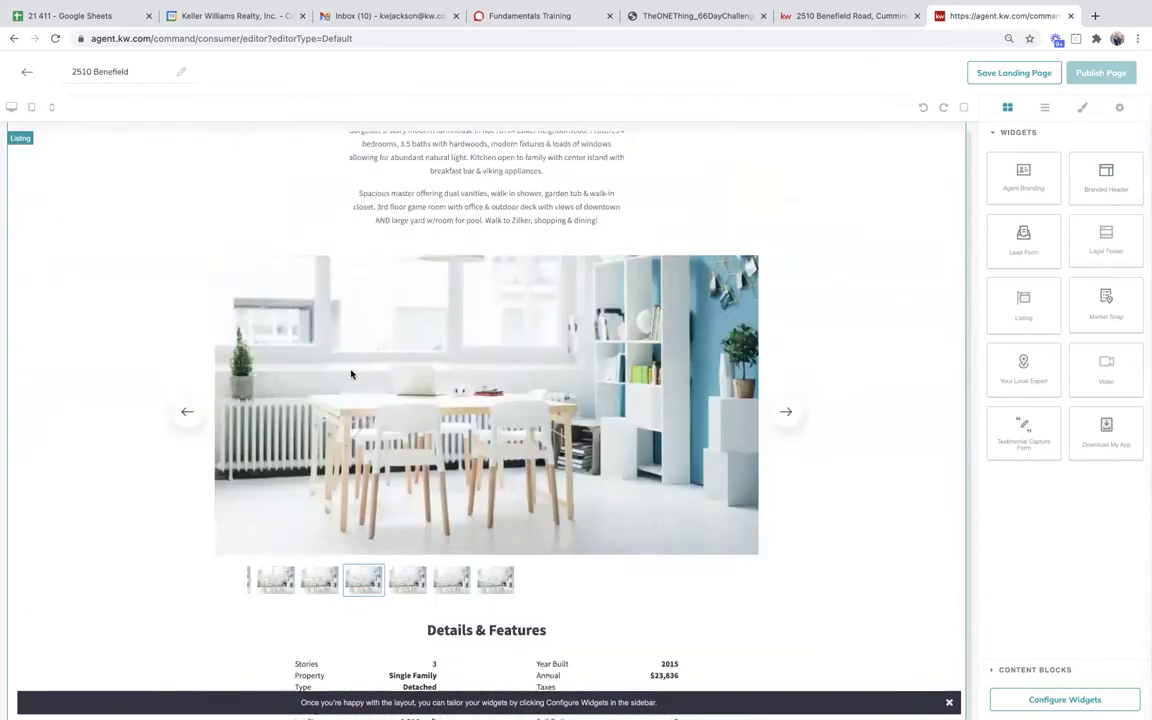
scroll(351, 374, "down", 10)
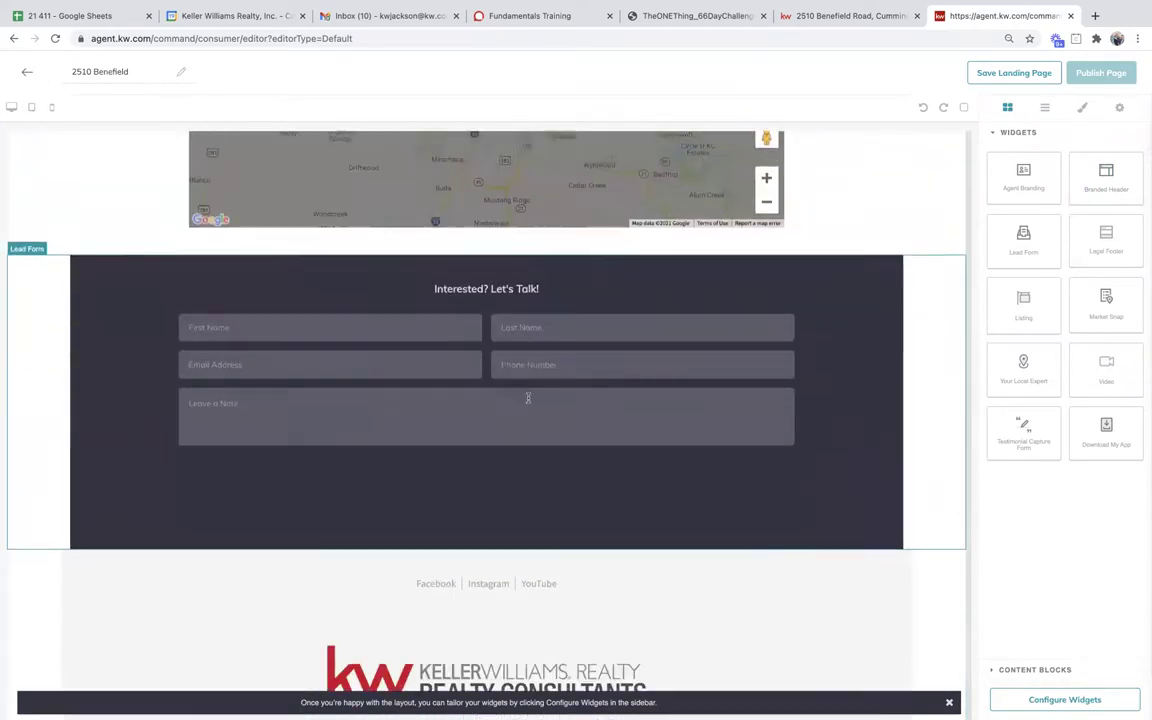
scroll(509, 470, "down", 2)
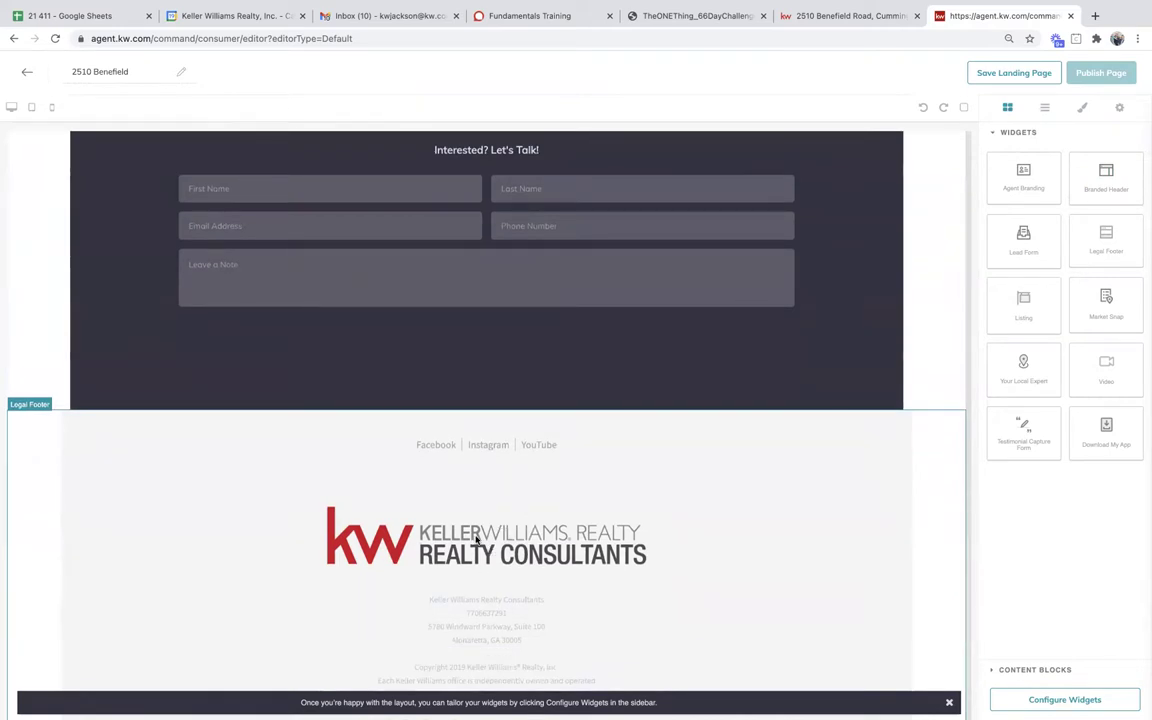
scroll(480, 540, "up", 2)
scroll(480, 537, "up", 15)
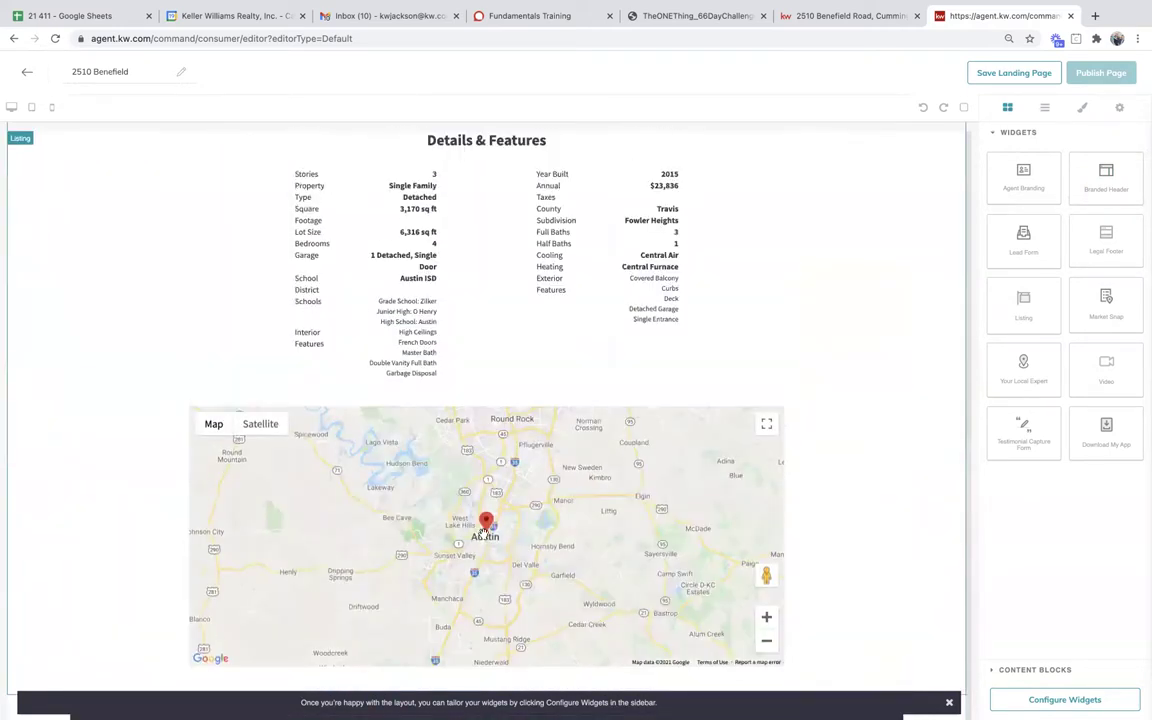
scroll(485, 537, "up", 3)
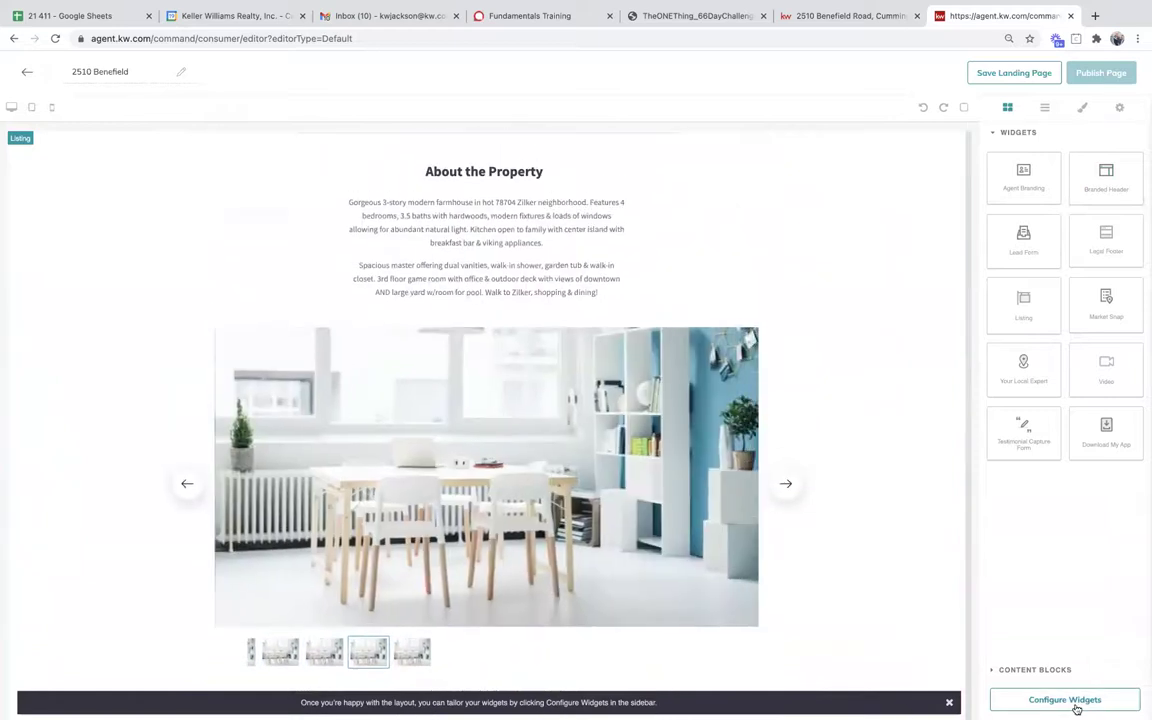
Step: Set the Branded Header's Header Text to 'Coming Soon!' and save and apply it
left_click(1054, 702)
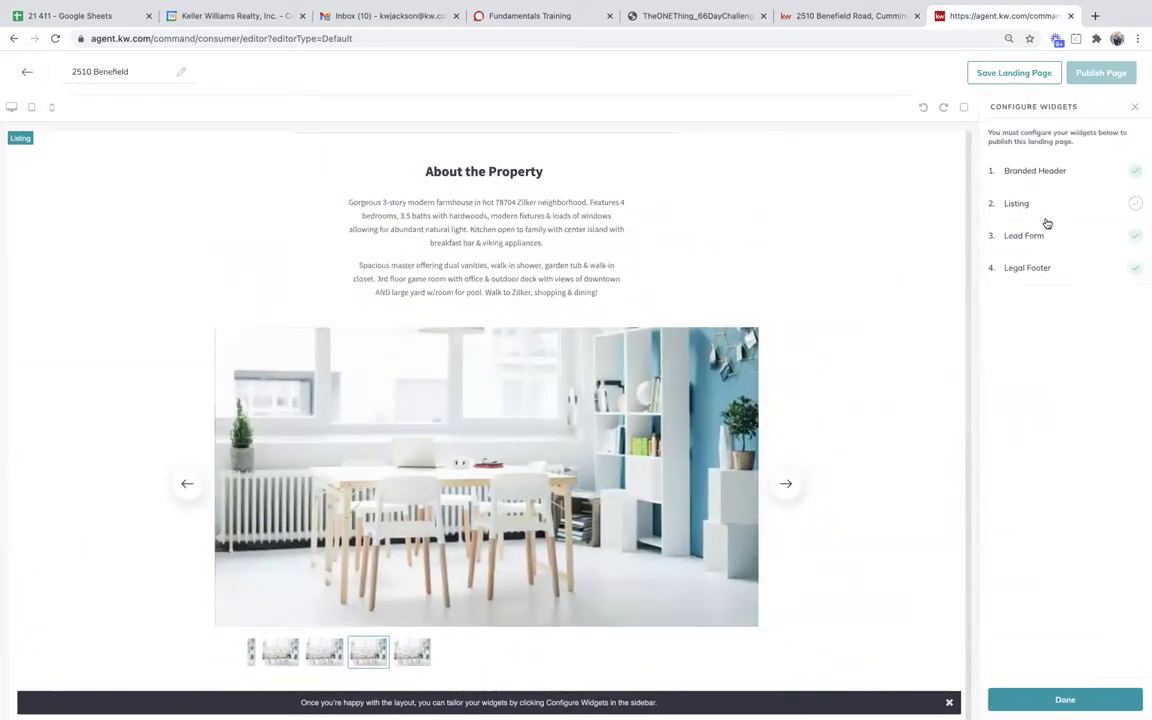
left_click(1027, 170)
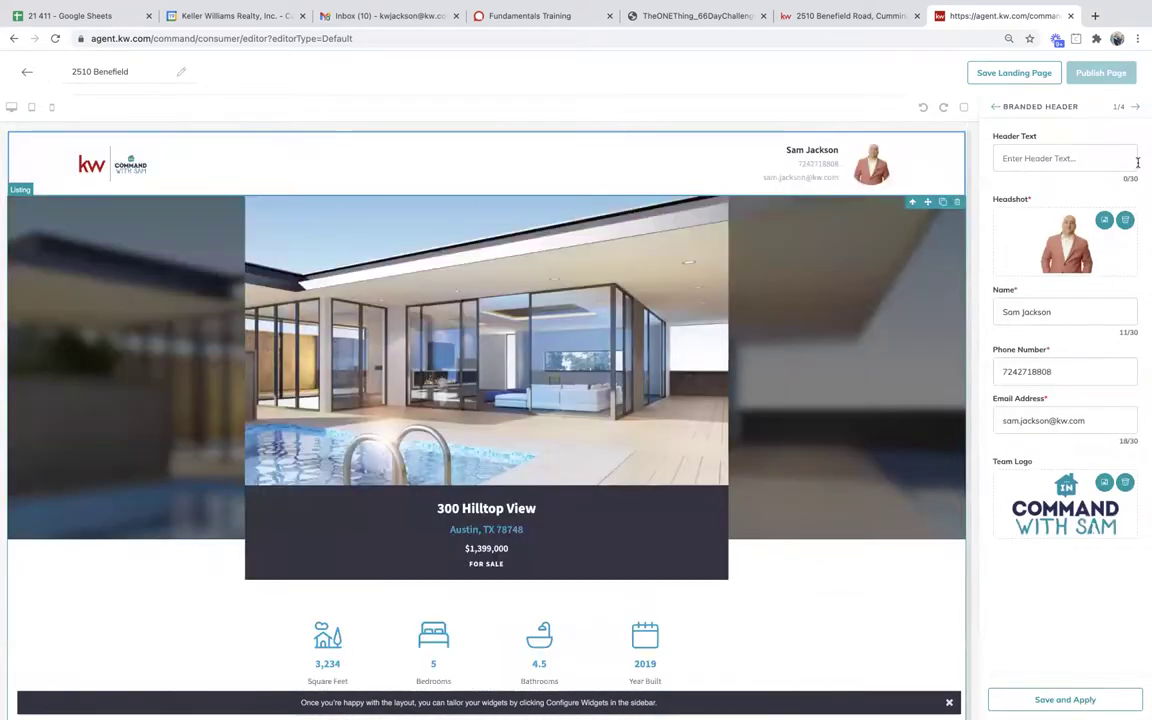
left_click(1069, 158)
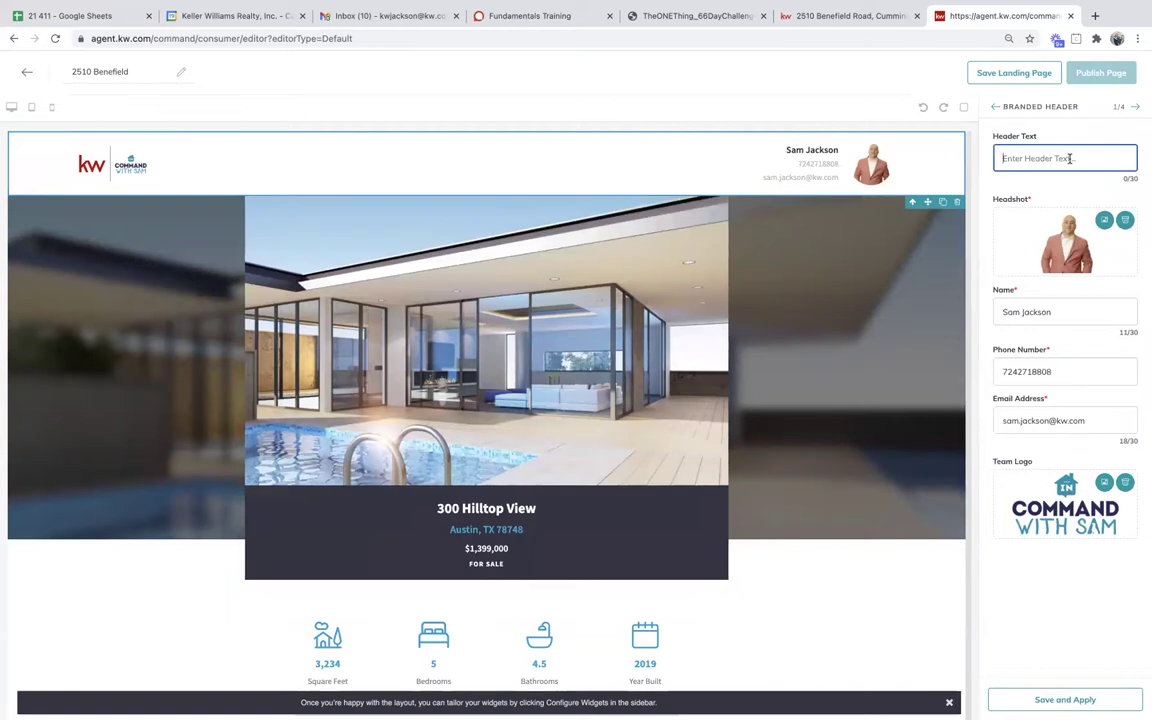
type("Thanks for Visitin")
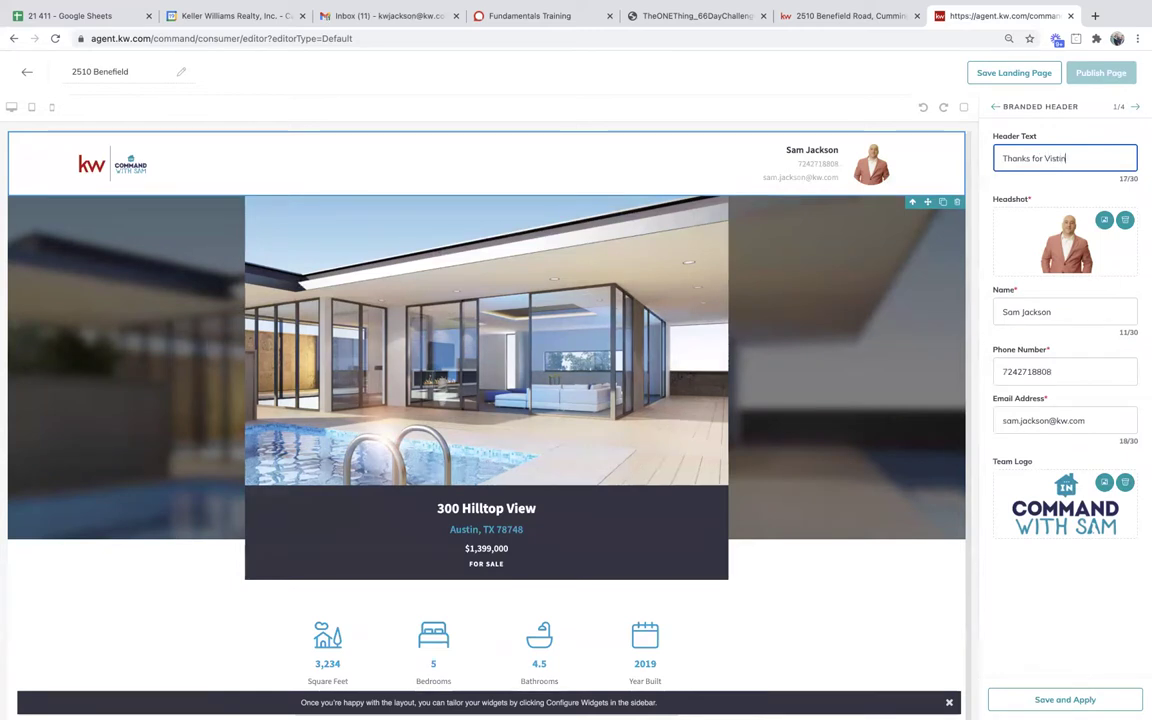
key("BackSpace")
type("ting")
key("BackSpace")
key("BackSpace")
key("BackSpace")
key("BackSpace")
key("BackSpace")
key("BackSpace")
key("BackSpace")
key("BackSpace")
key("BackSpace")
key("BackSpace")
key("BackSpace")
key("BackSpace")
key("BackSpace")
key("BackSpace")
key("BackSpace")
key("BackSpace")
key("BackSpace")
key("BackSpace")
key("BackSpace")
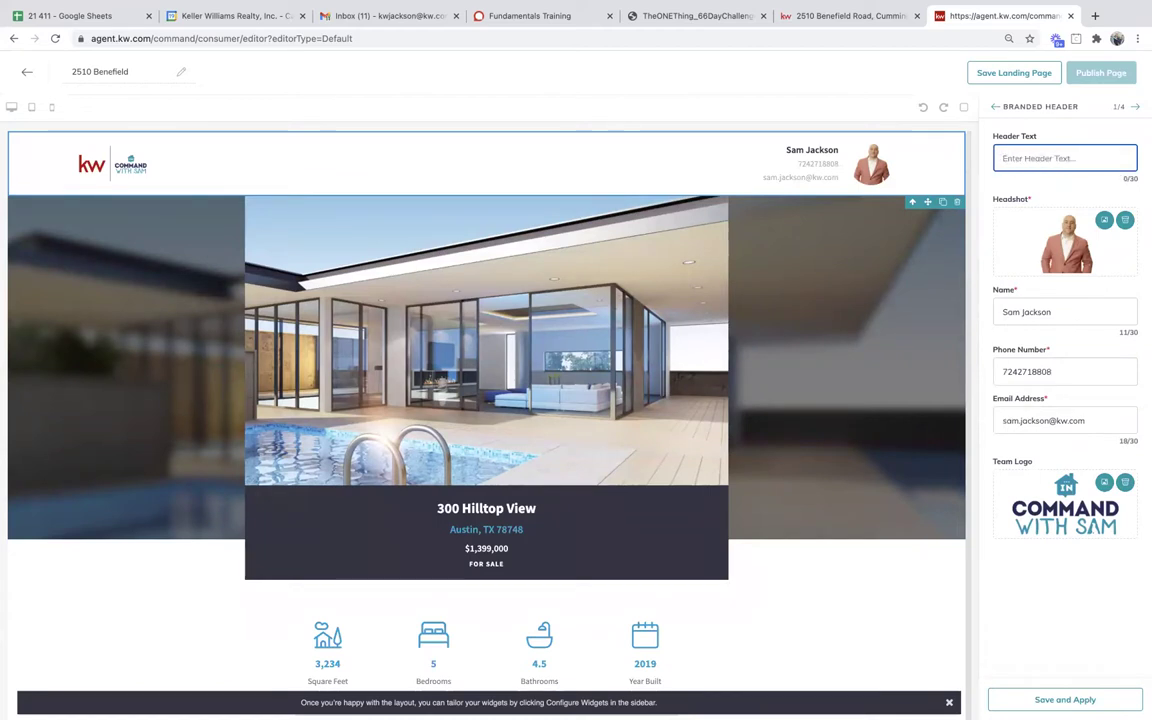
type("Coming Soon!")
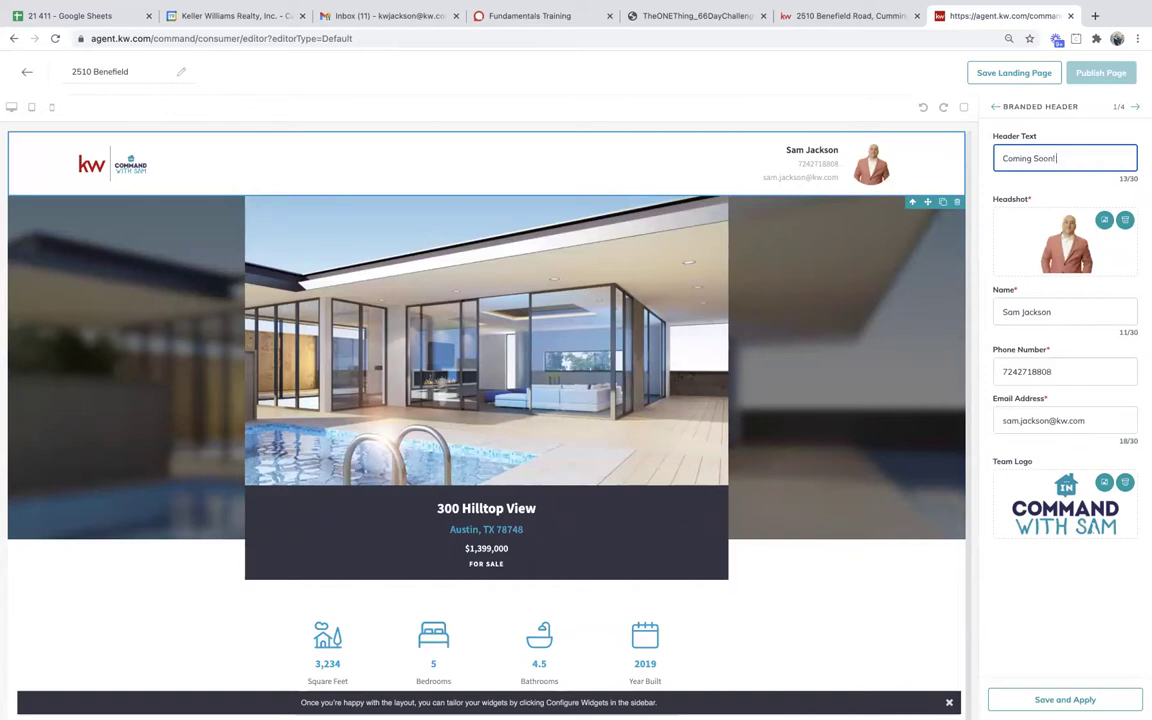
left_click(1053, 697)
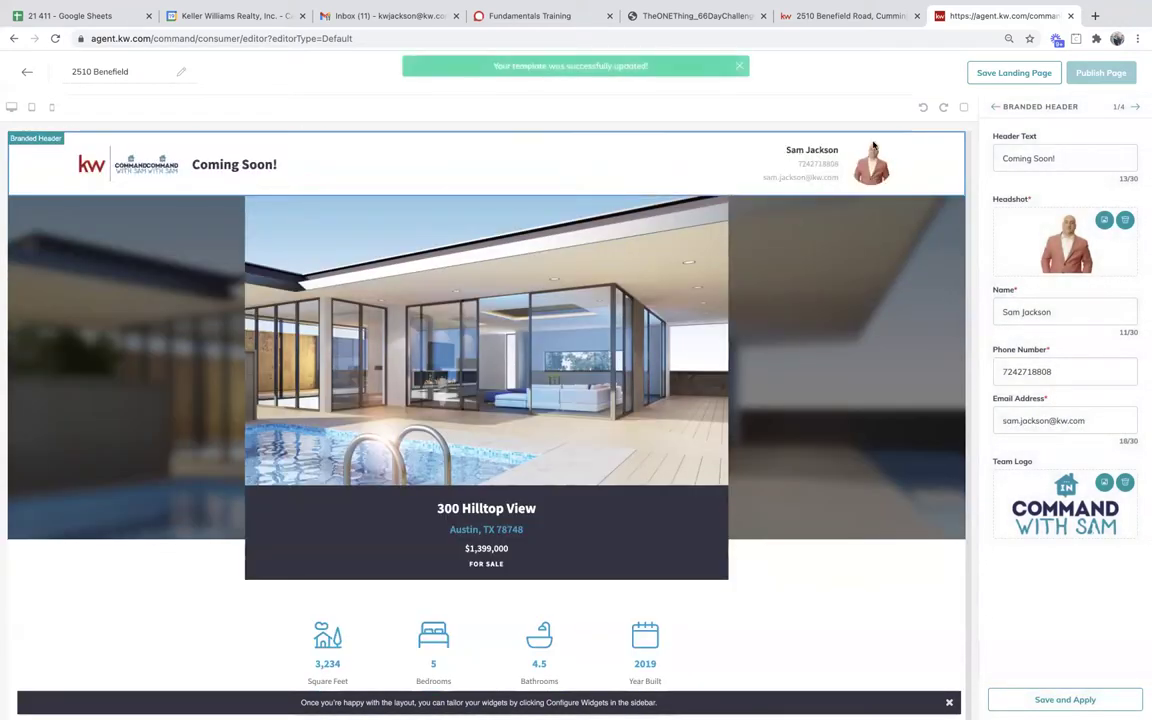
left_click(1137, 107)
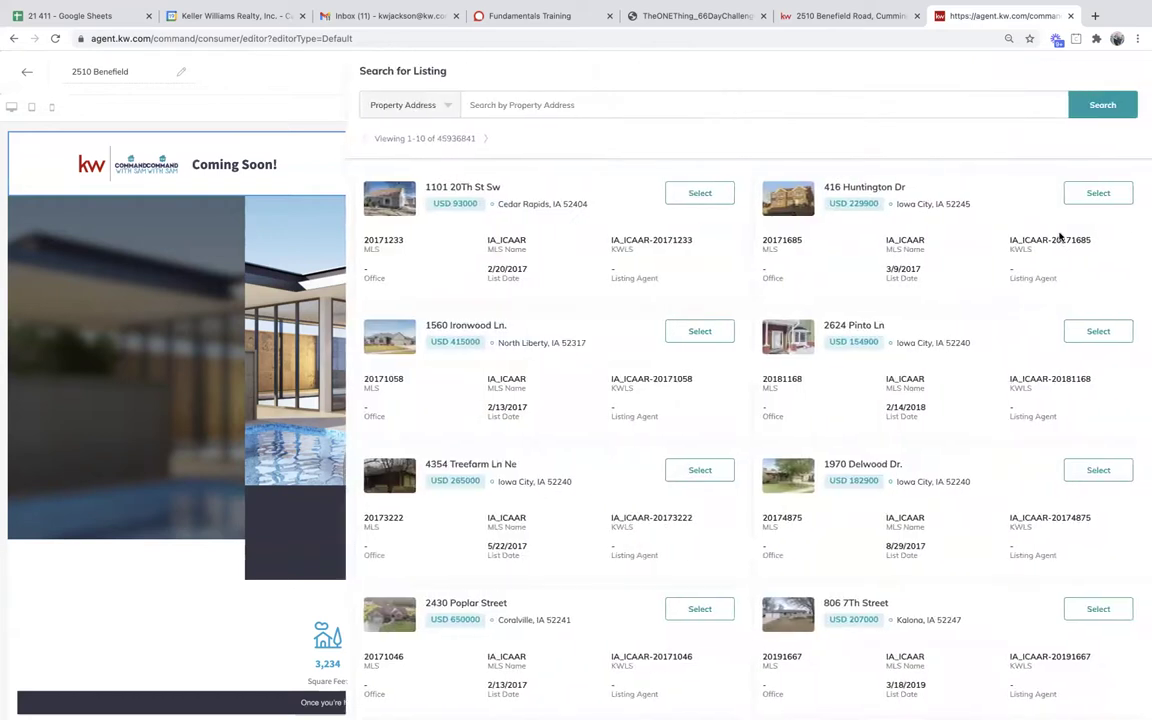
left_click(537, 108)
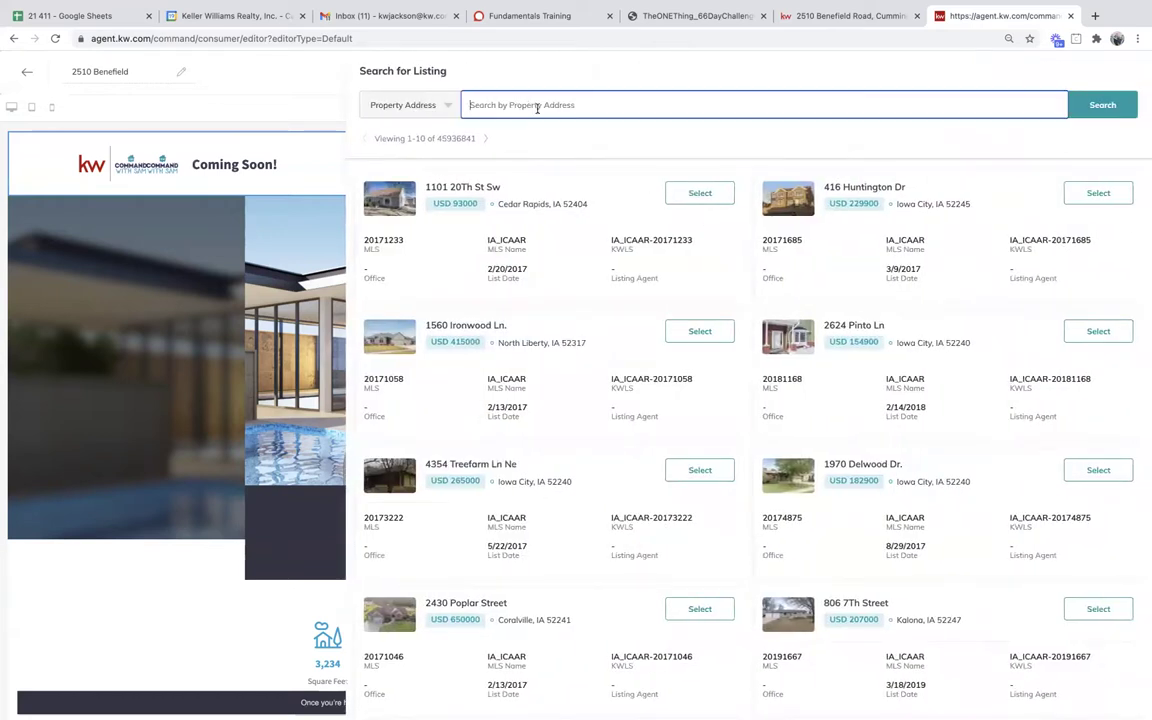
key("Return")
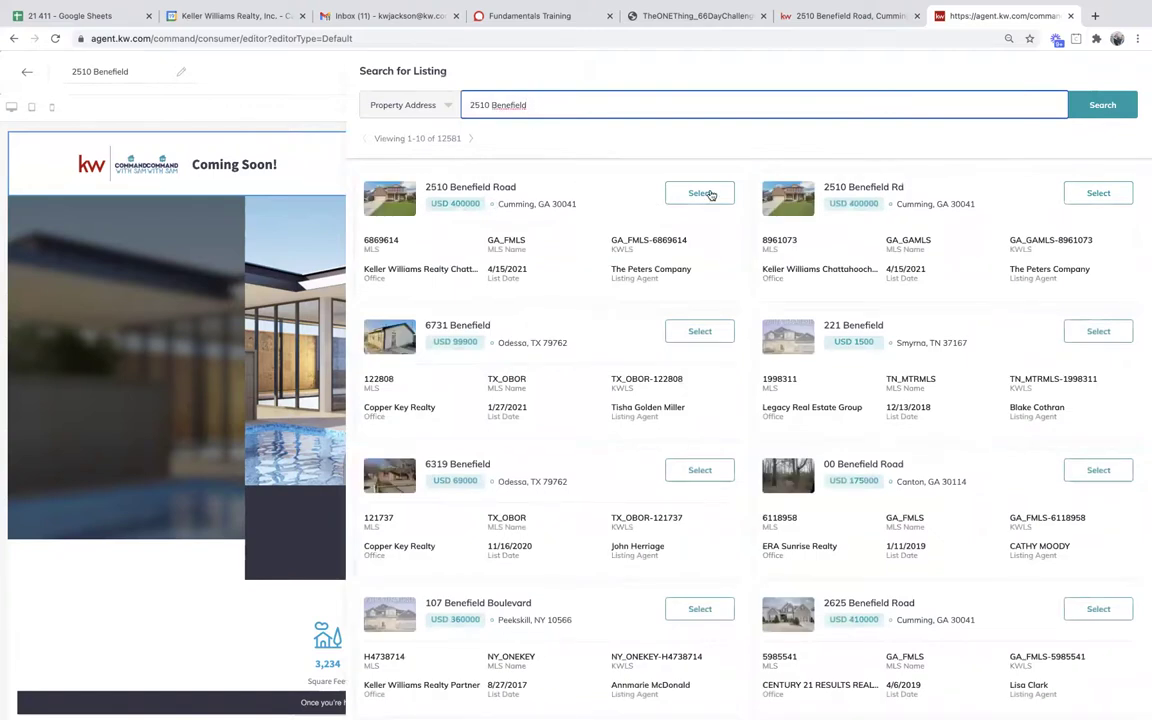
left_click(703, 193)
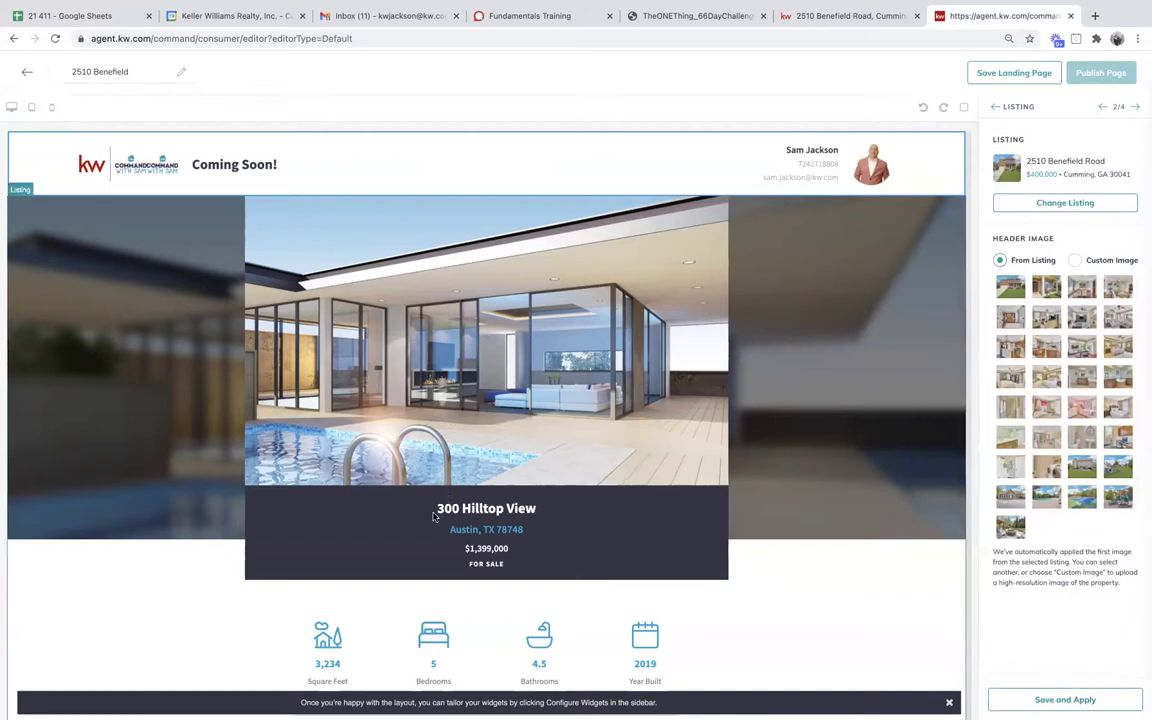
left_click(1078, 699)
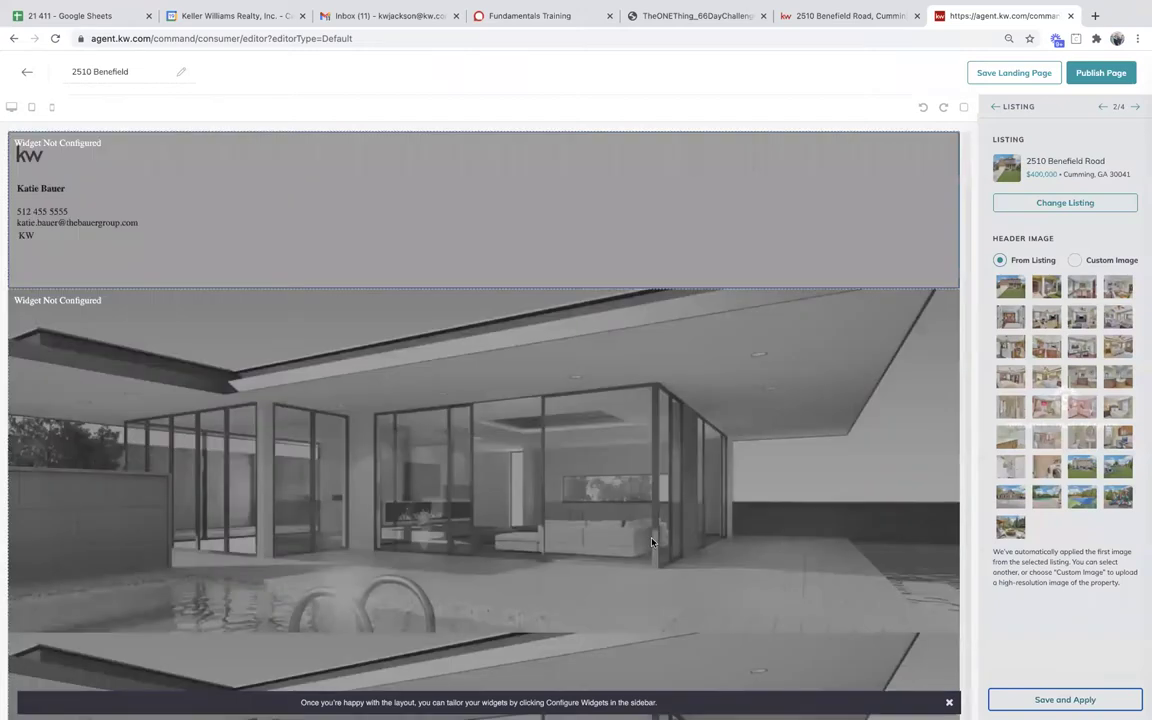
scroll(647, 509, "down", 5)
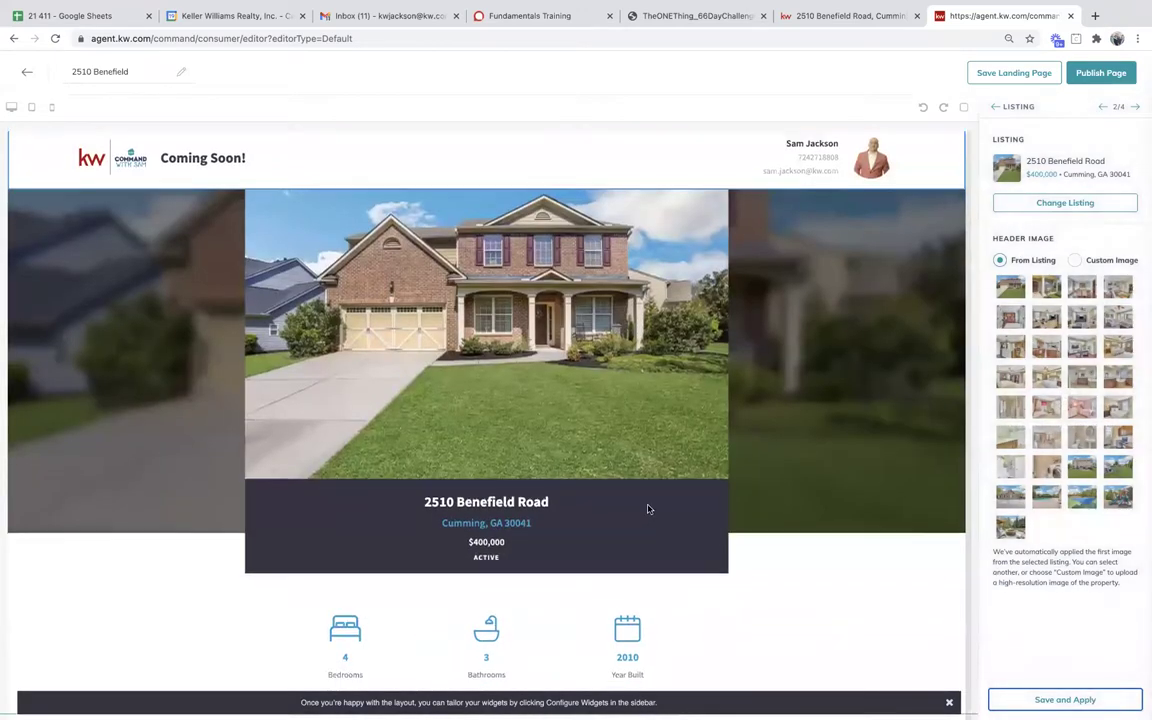
scroll(647, 509, "down", 12)
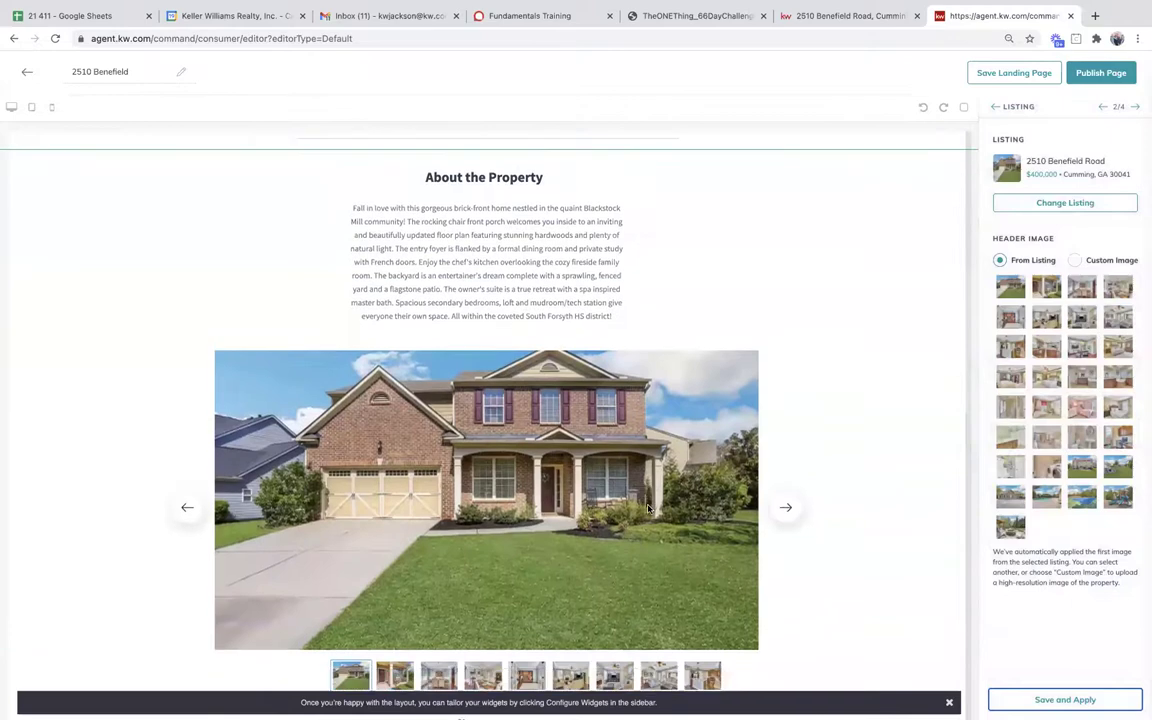
scroll(647, 509, "down", 1)
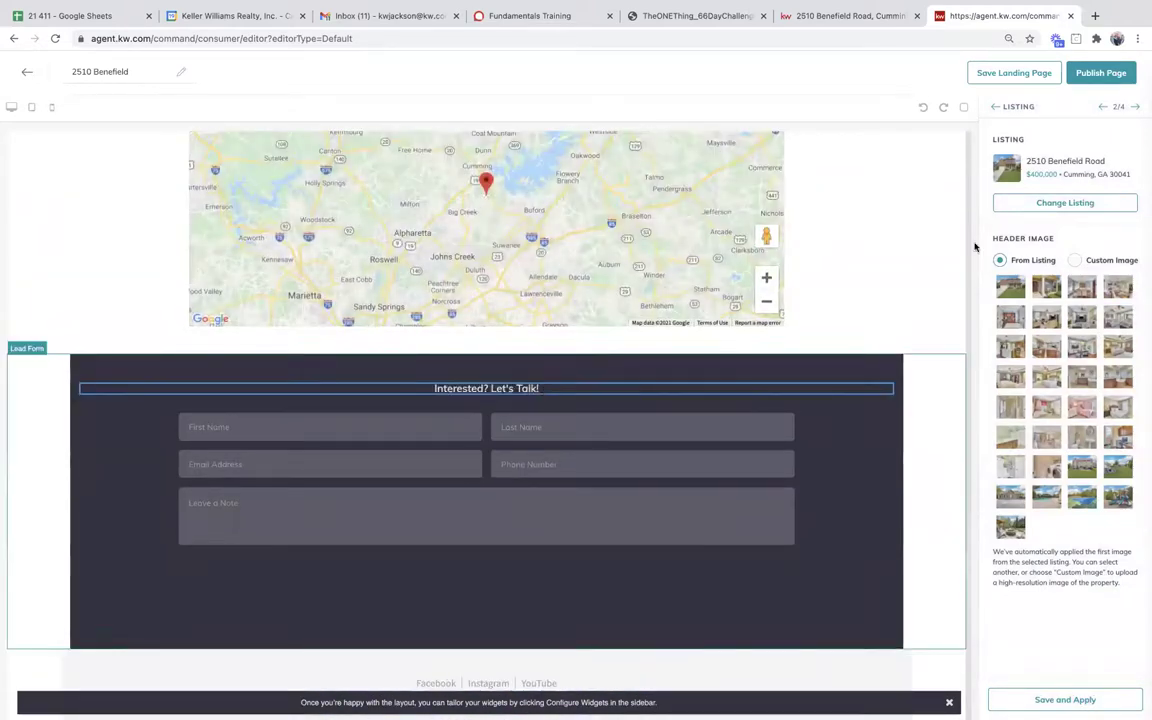
Step: Replace the Lead Form header text with 'Get Info - BEFORE it's LIVE!' and apply it
left_click(1135, 107)
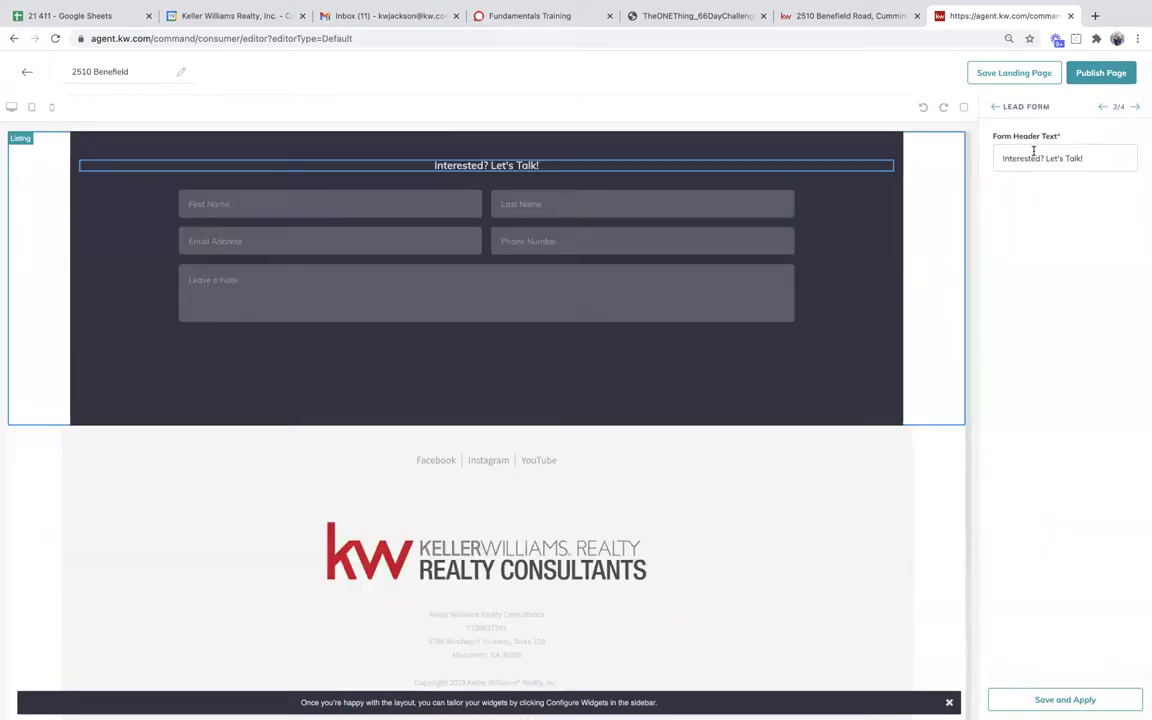
left_click_drag(1094, 157, 979, 157)
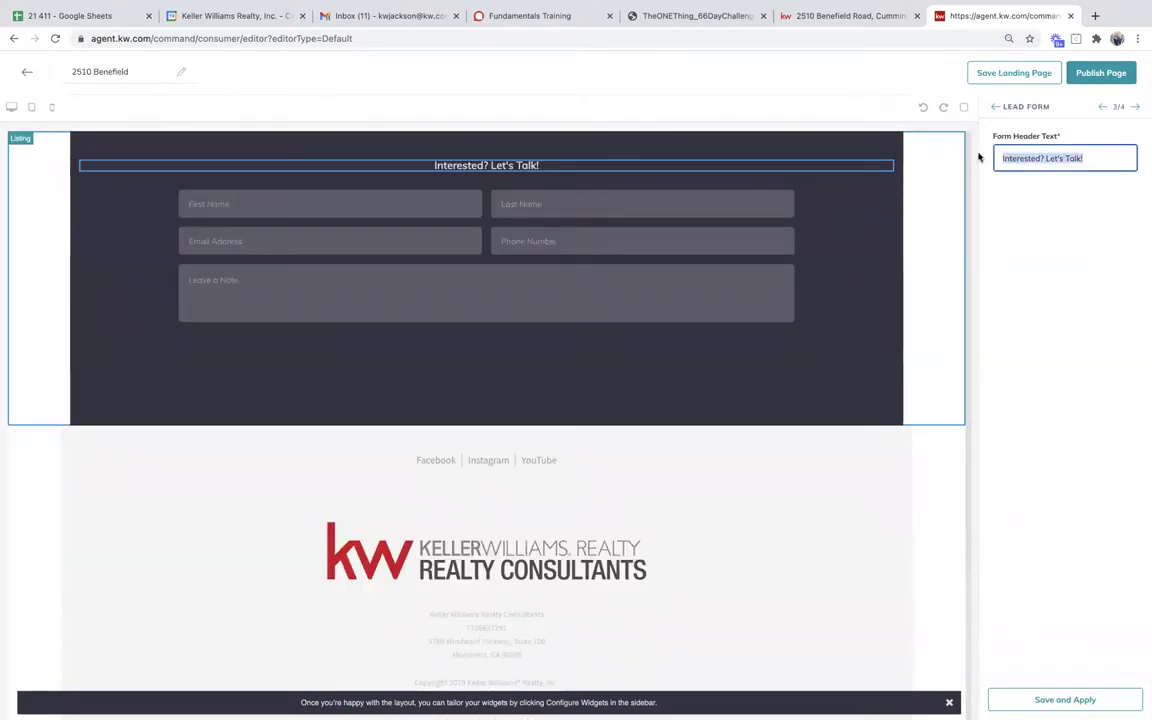
type("Get")
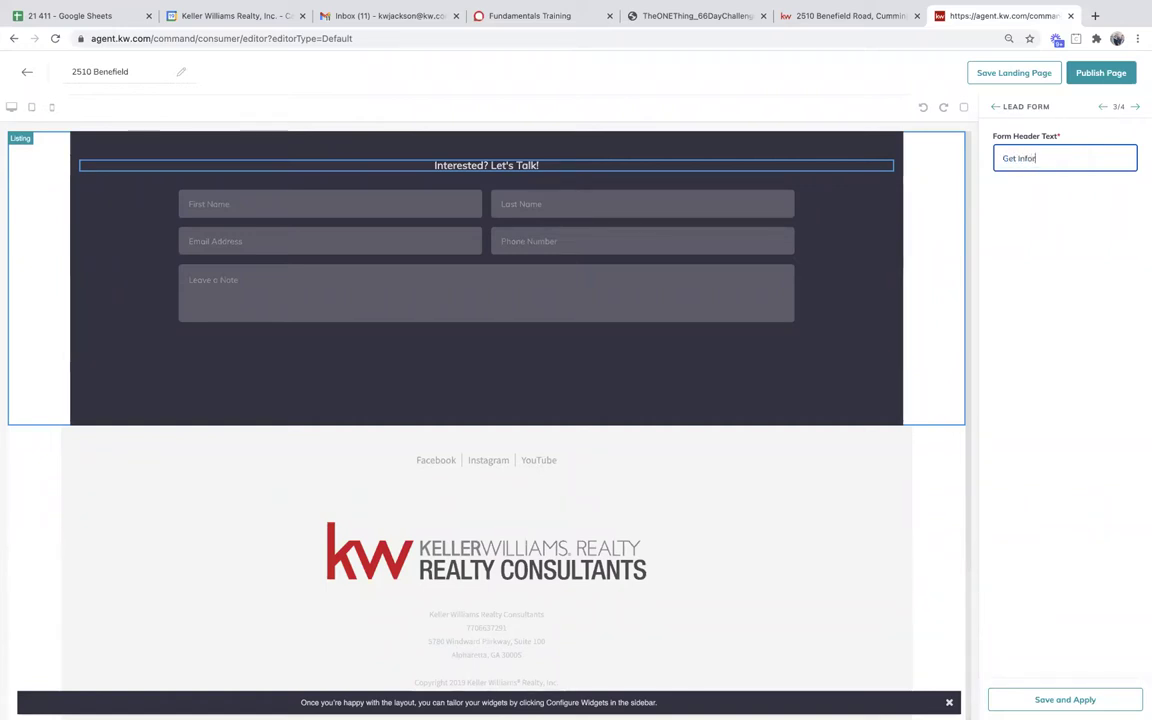
type(" Info -  BEFORE it's LIVE!")
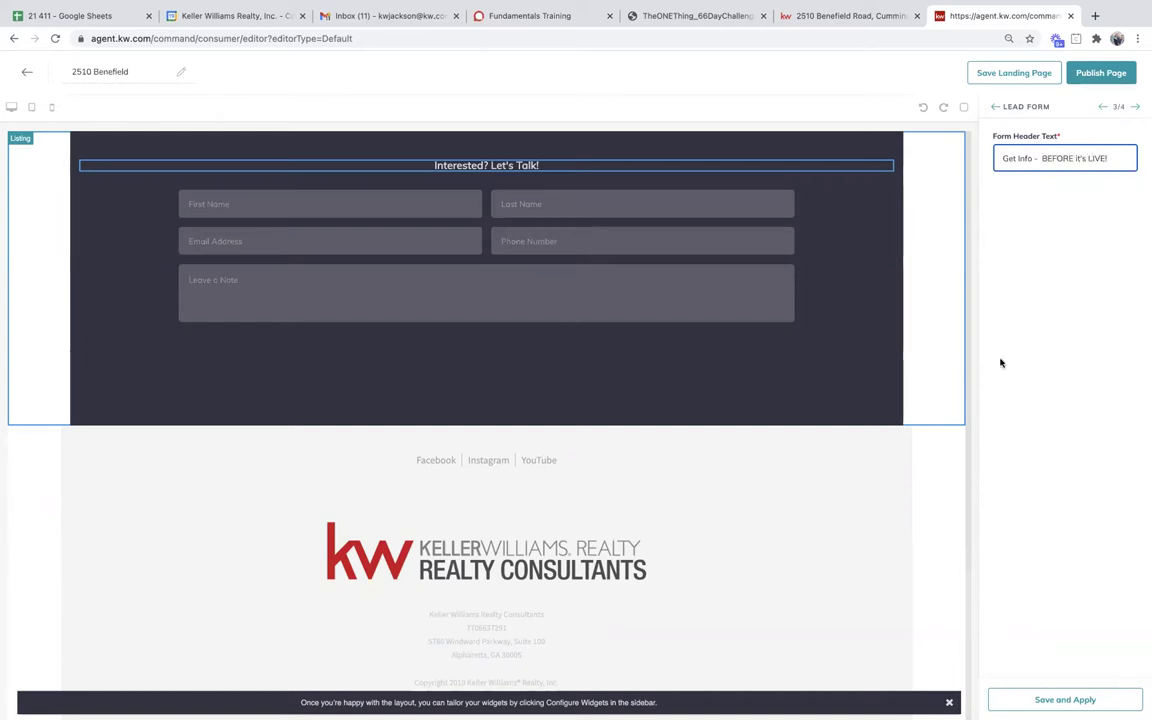
left_click(1058, 702)
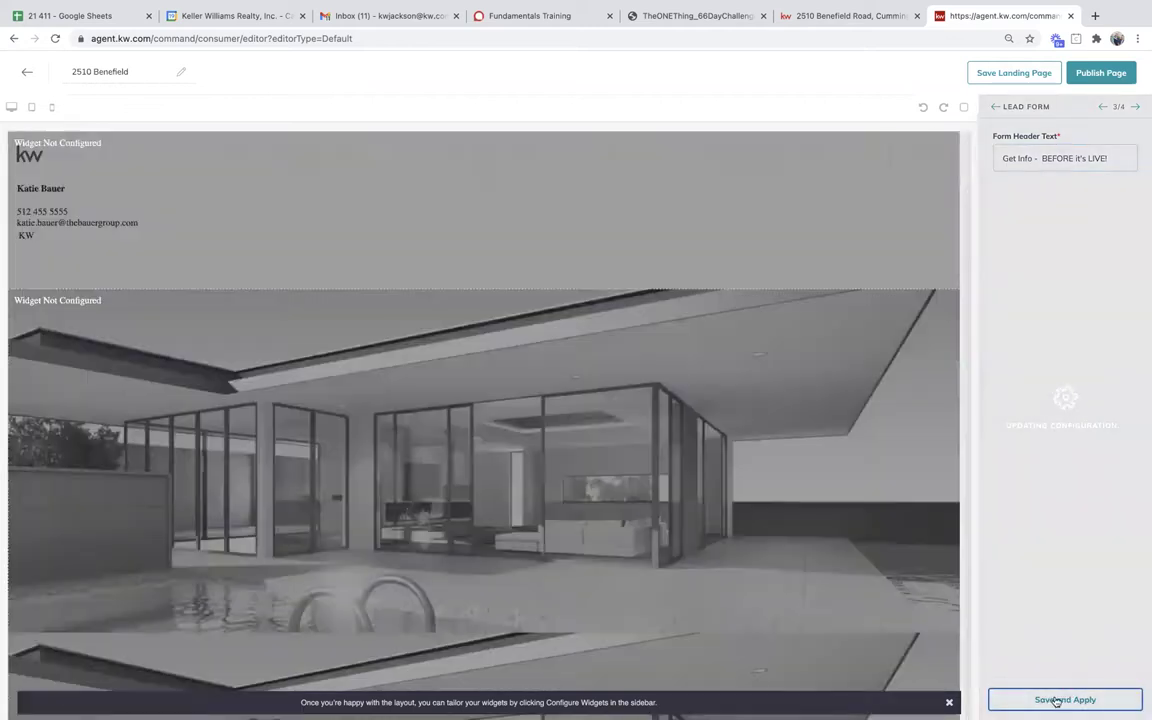
scroll(553, 560, "down", 3)
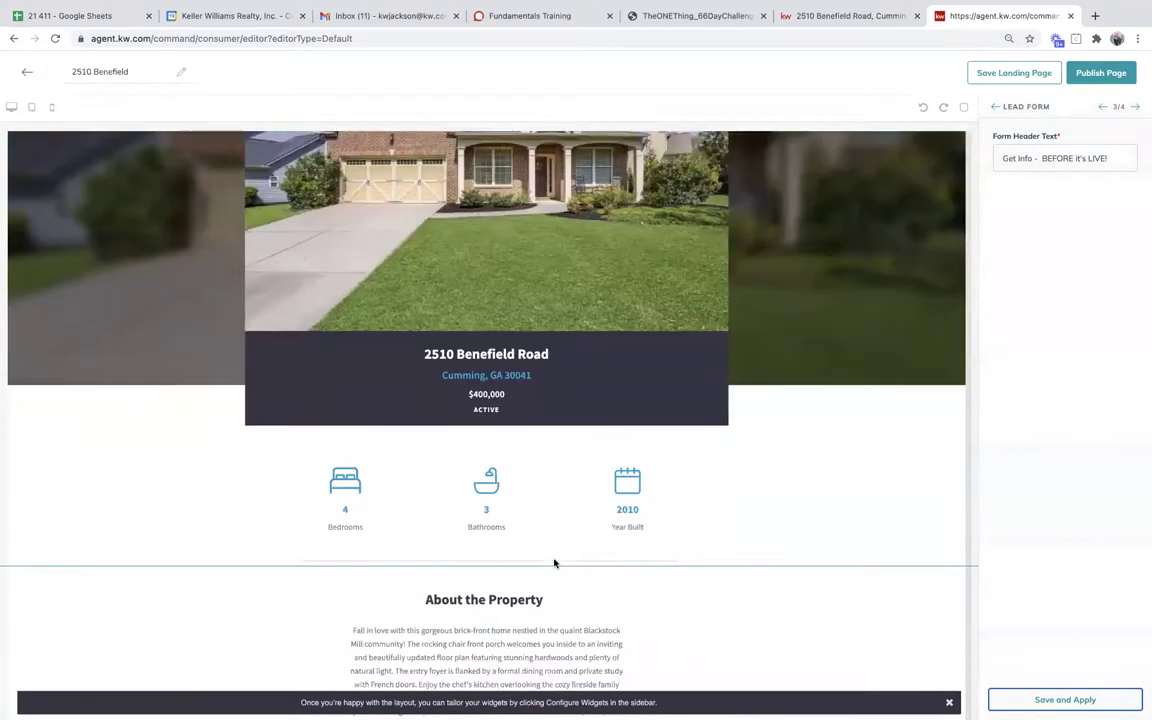
scroll(554, 563, "down", 20)
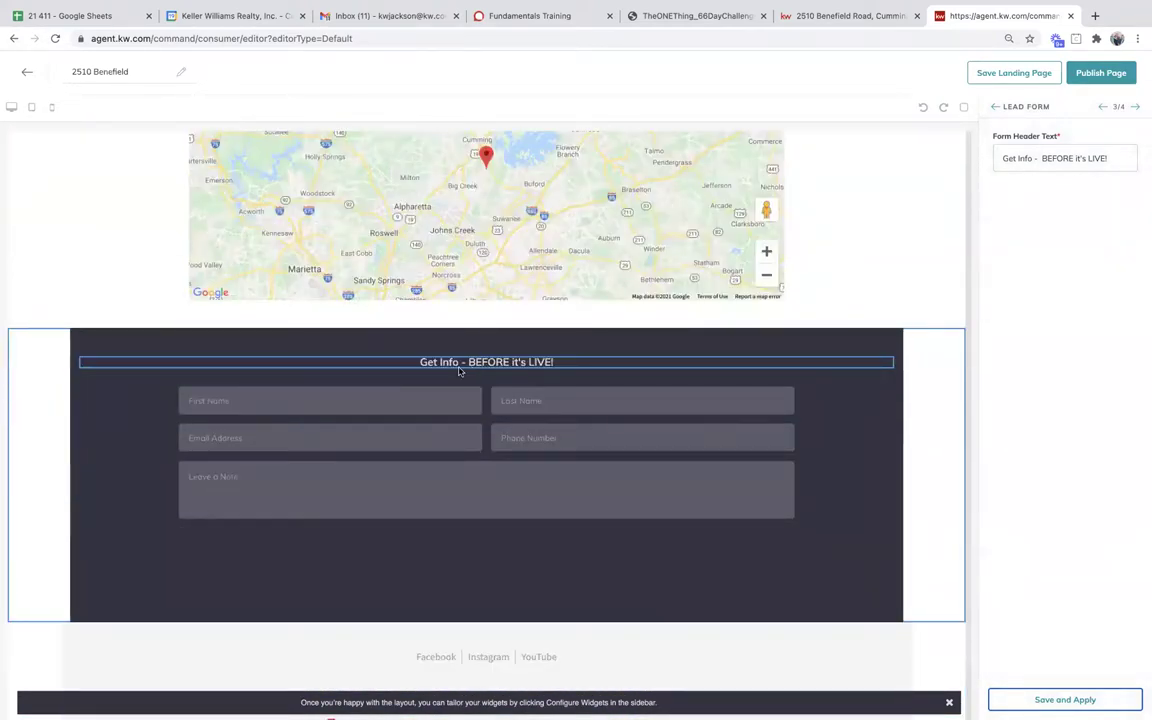
scroll(553, 557, "down", 3)
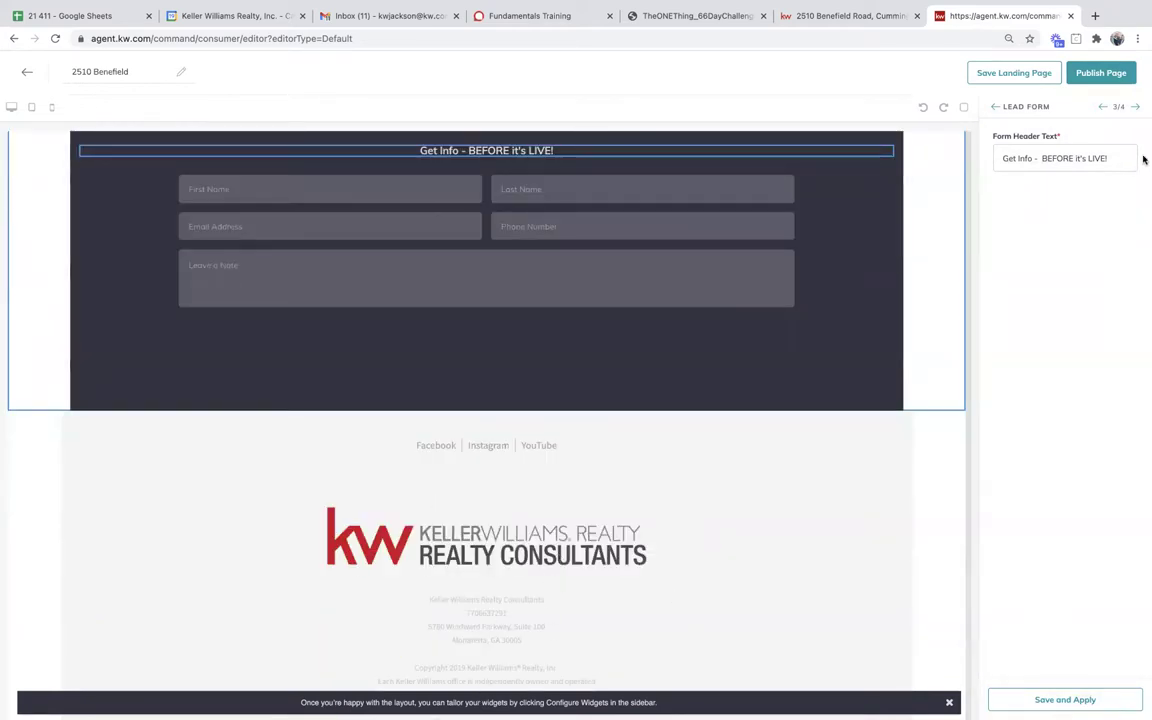
left_click(1137, 106)
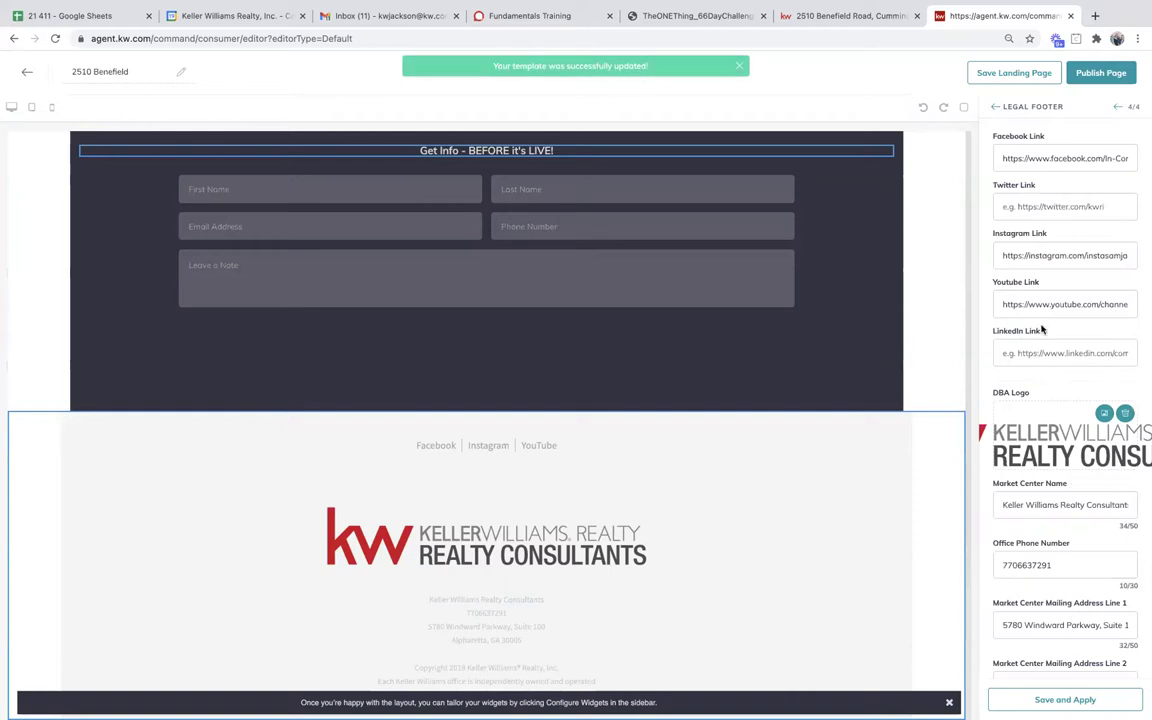
scroll(1061, 340, "down", 2)
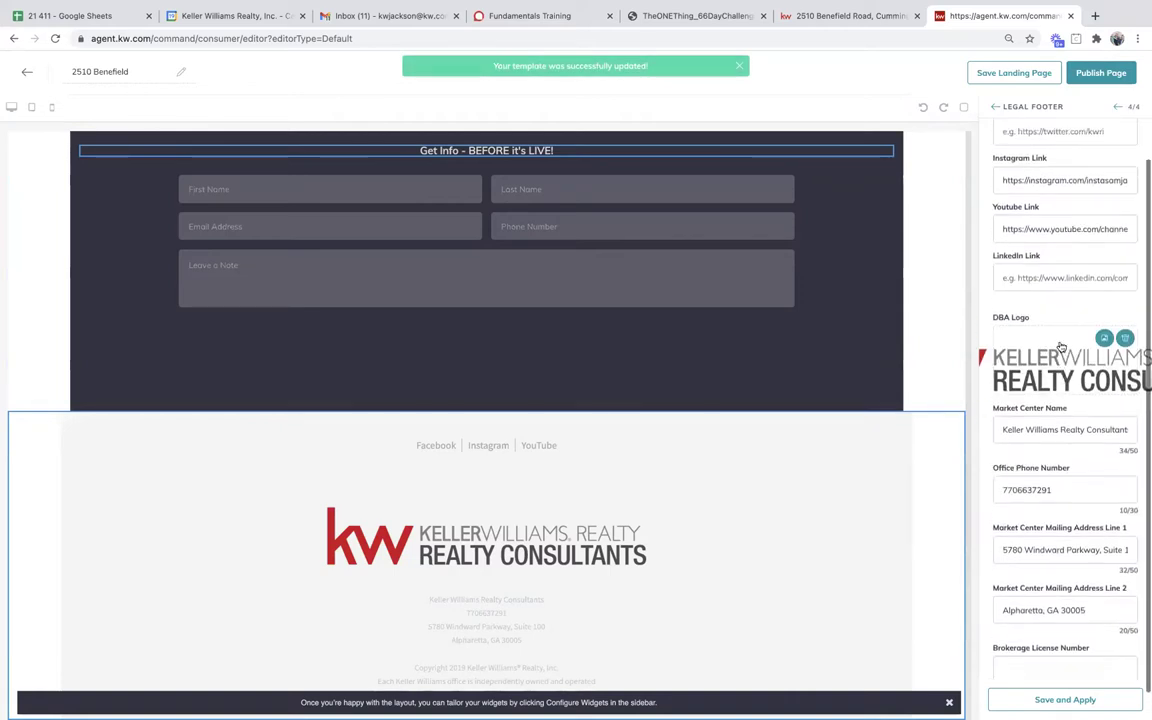
scroll(1061, 343, "up", 2)
scroll(1062, 347, "down", 2)
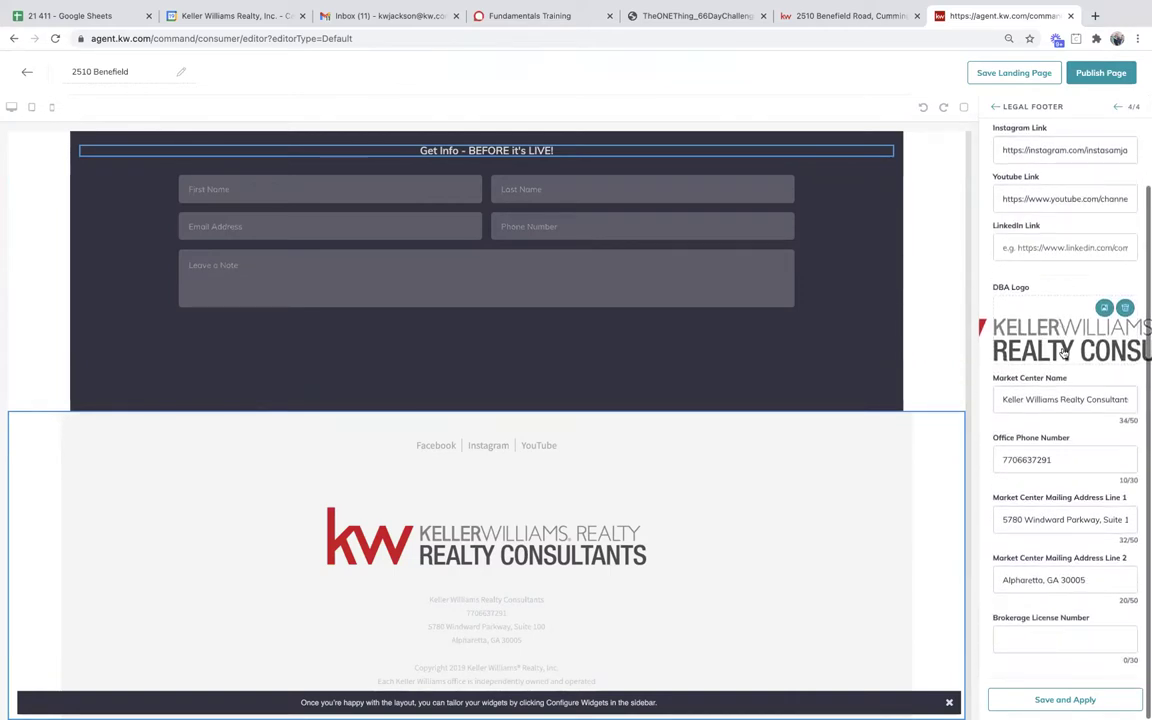
left_click(1065, 699)
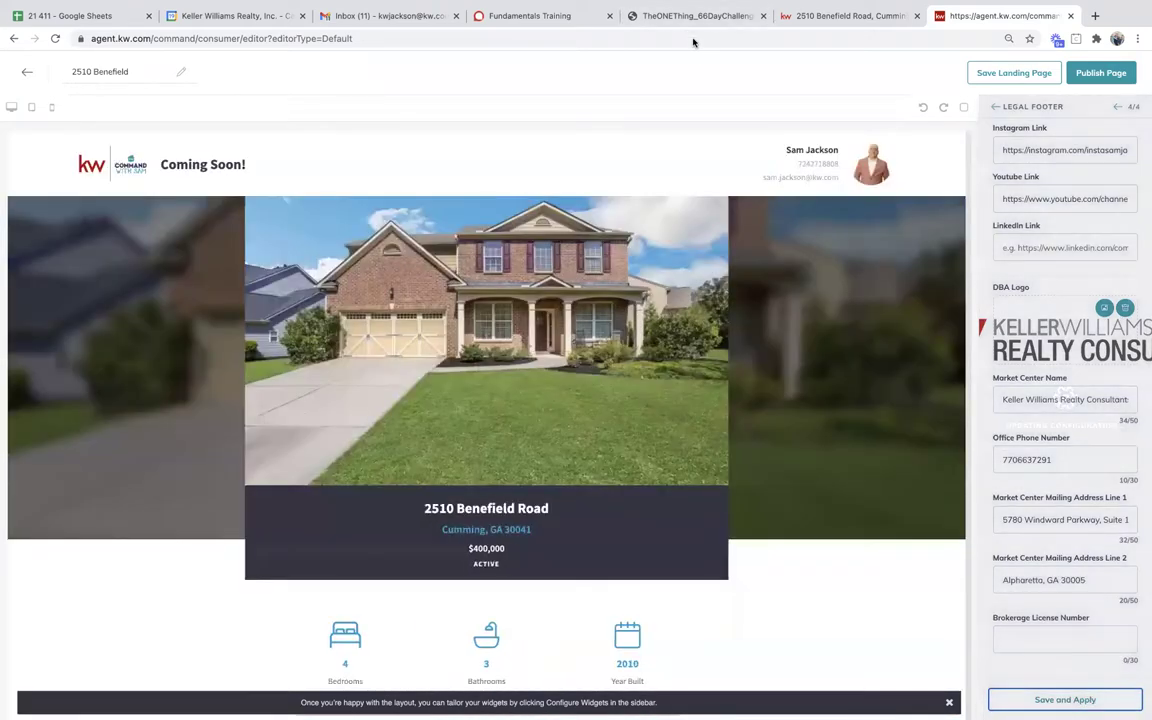
left_click(1110, 73)
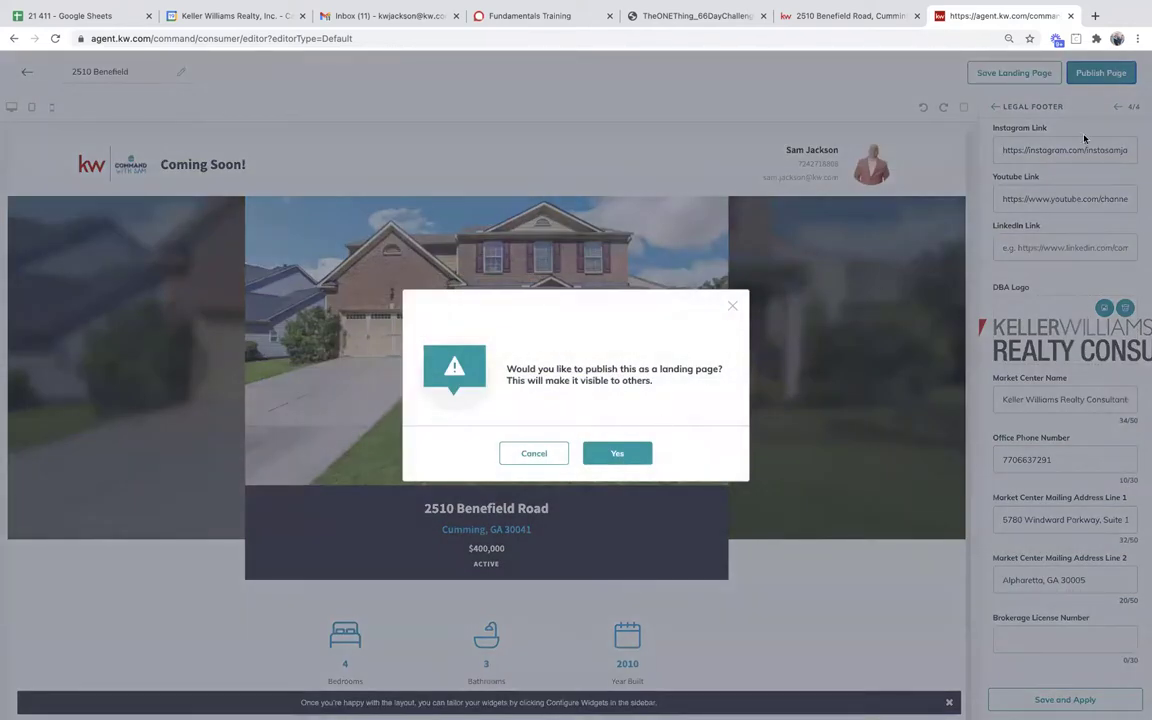
left_click(636, 455)
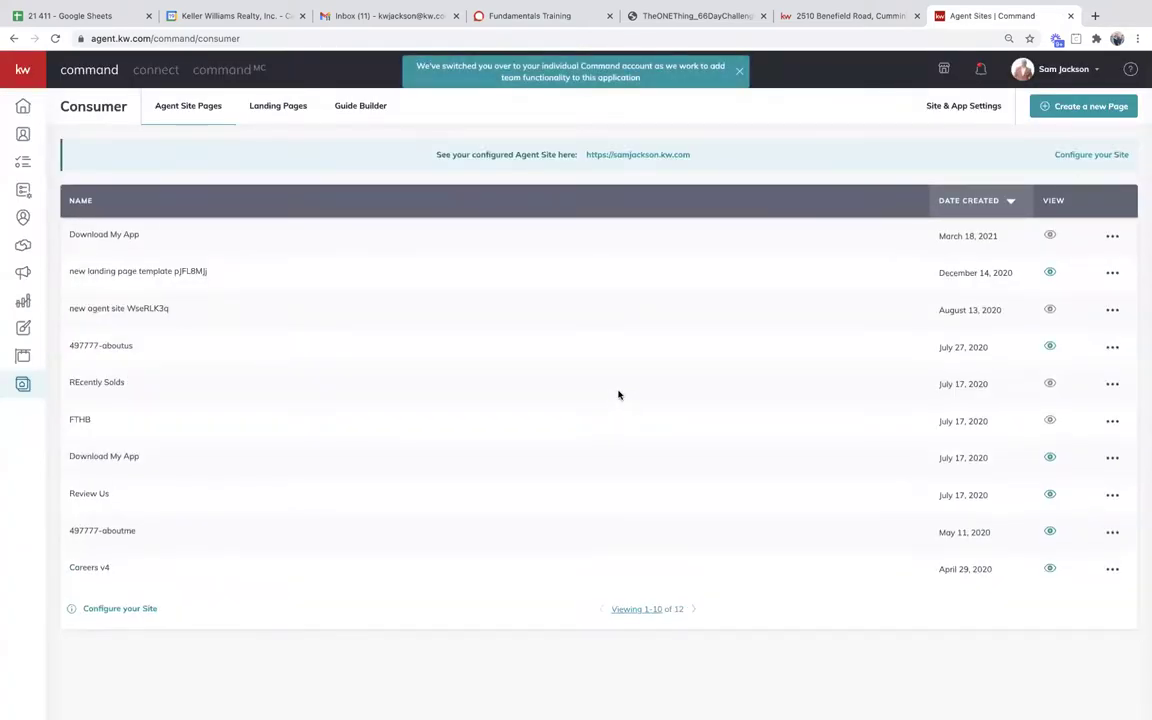
left_click(271, 109)
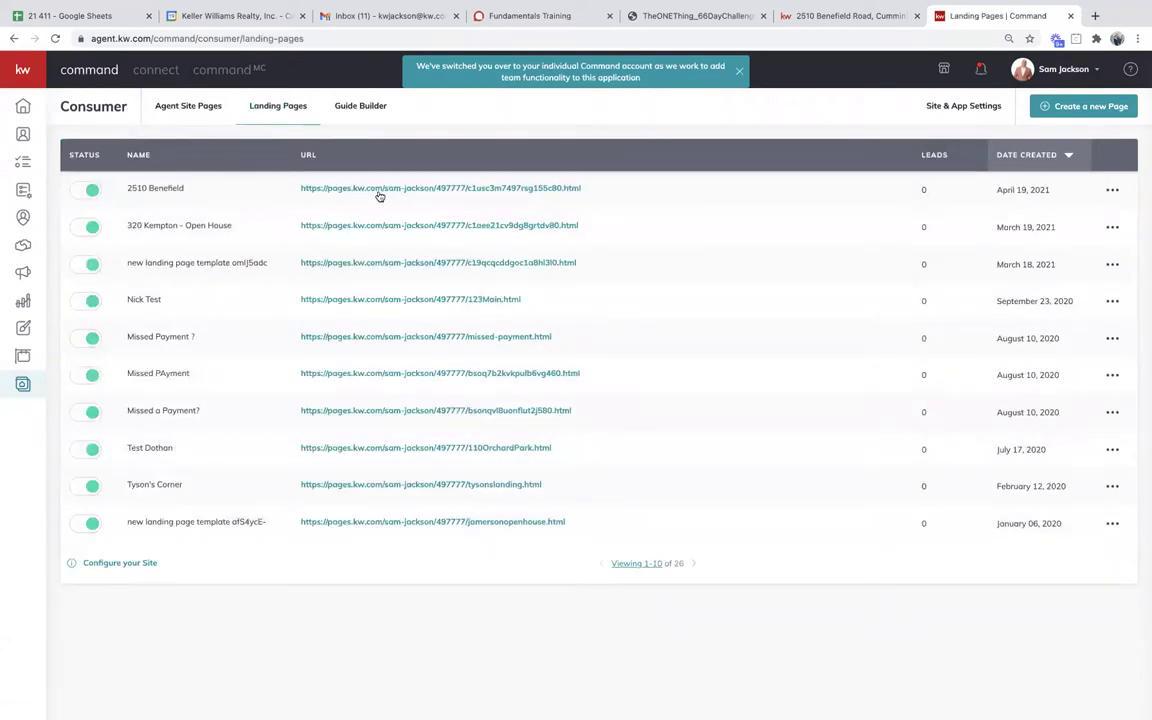
left_click(418, 189)
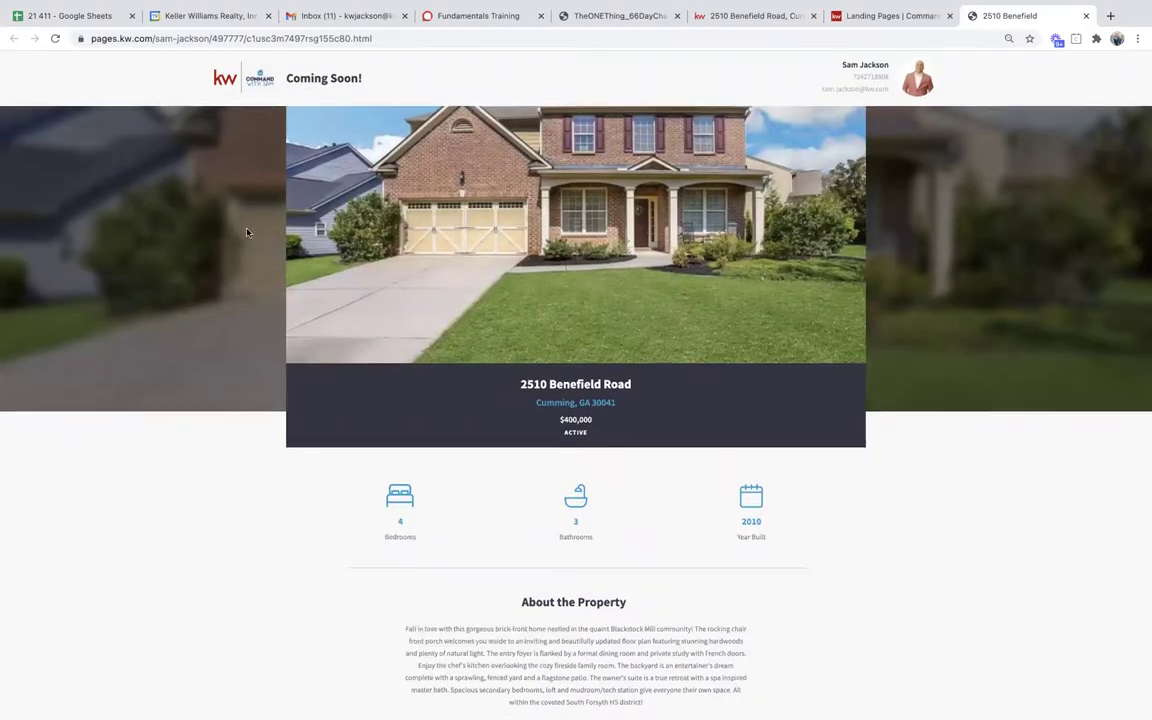
scroll(246, 232, "down", 5)
scroll(247, 232, "up", 3)
scroll(250, 234, "up", 2)
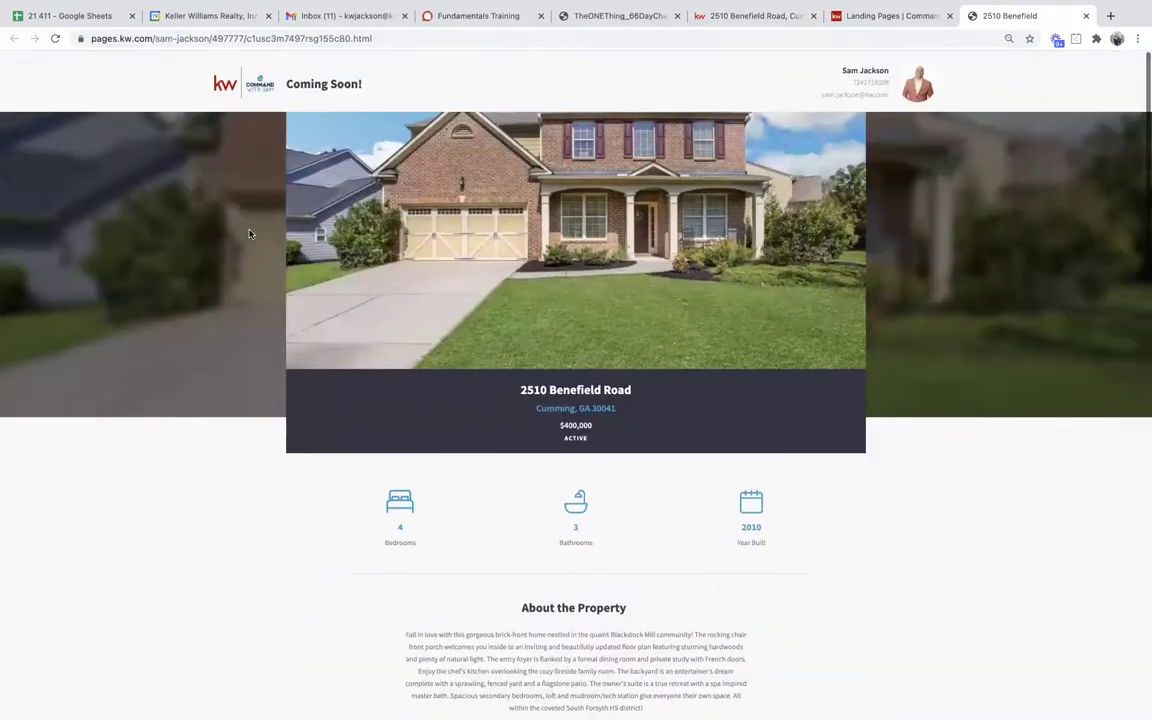
left_click_drag(363, 80, 272, 74)
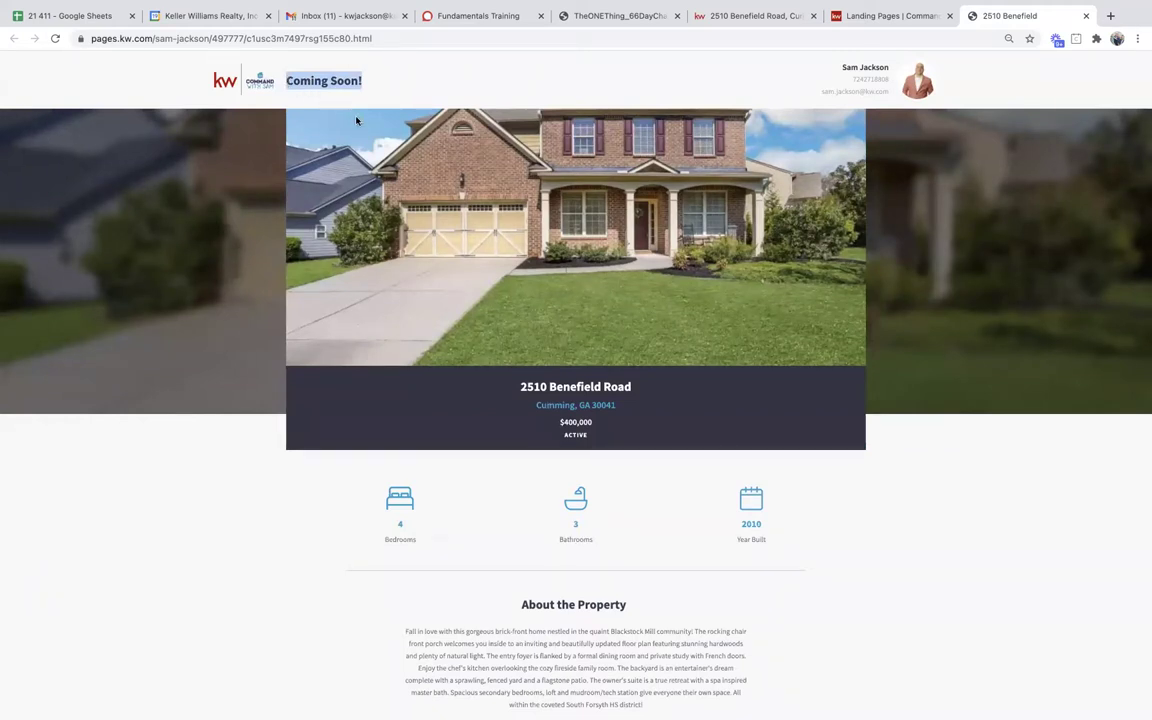
scroll(400, 124, "down", 5)
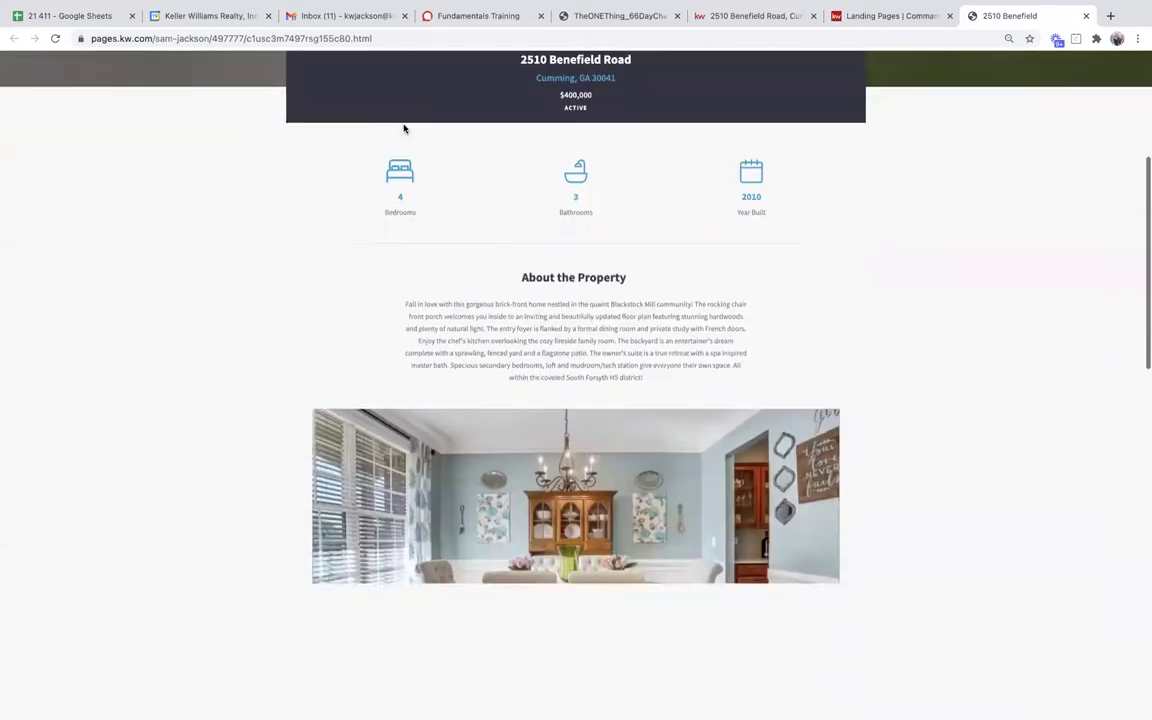
scroll(404, 126, "up", 4)
scroll(404, 126, "up", 1)
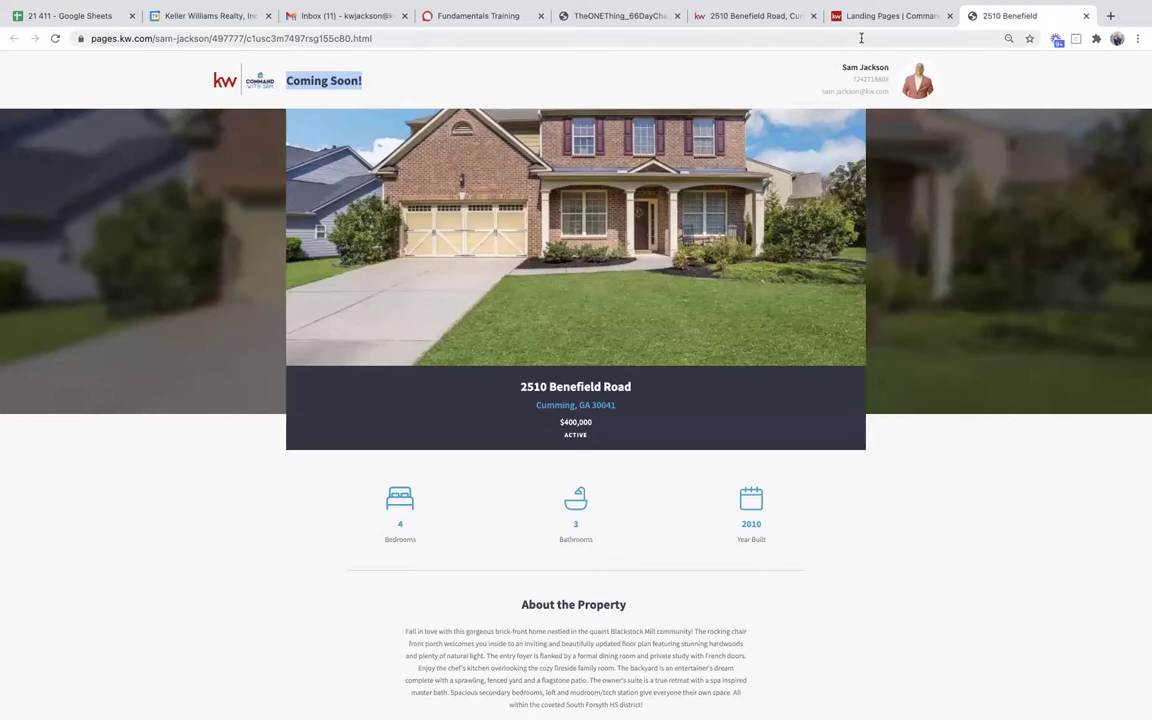
left_click(882, 16)
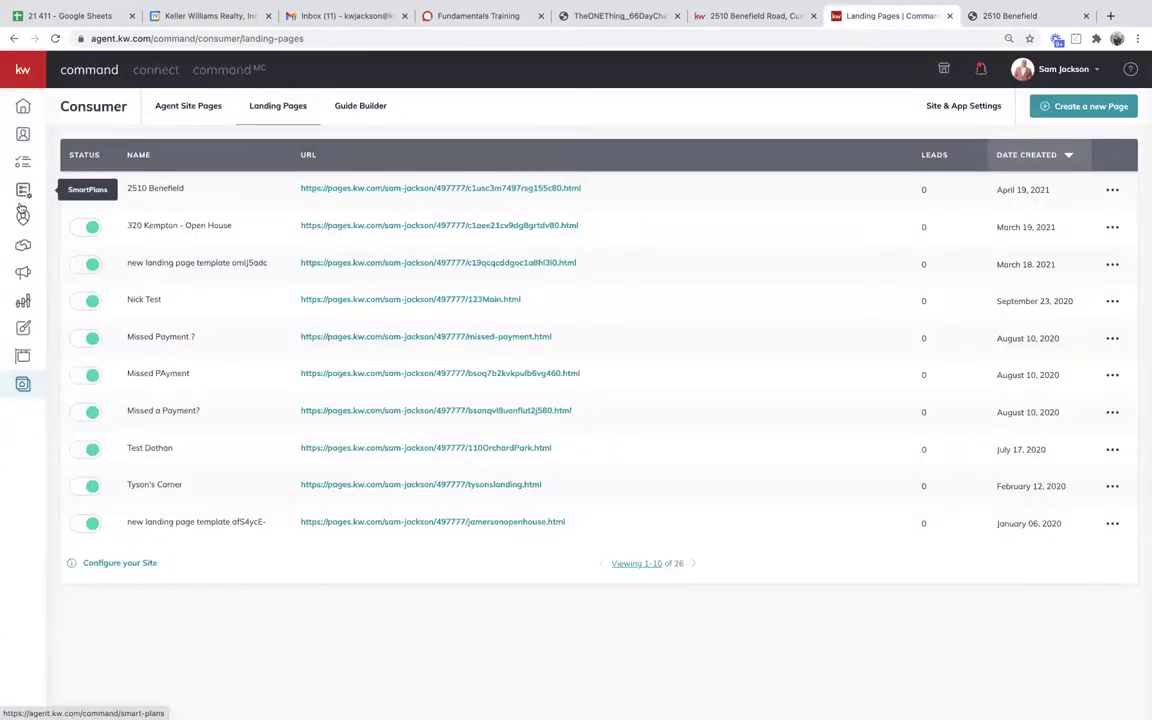
left_click(23, 272)
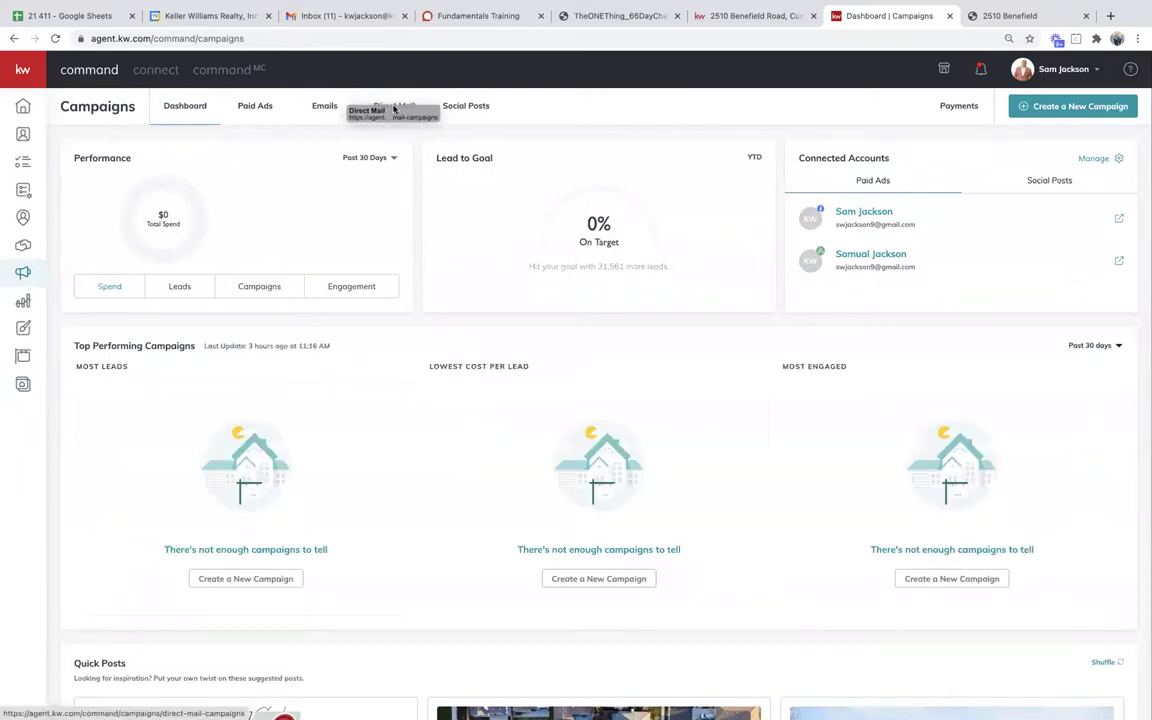
left_click(394, 108)
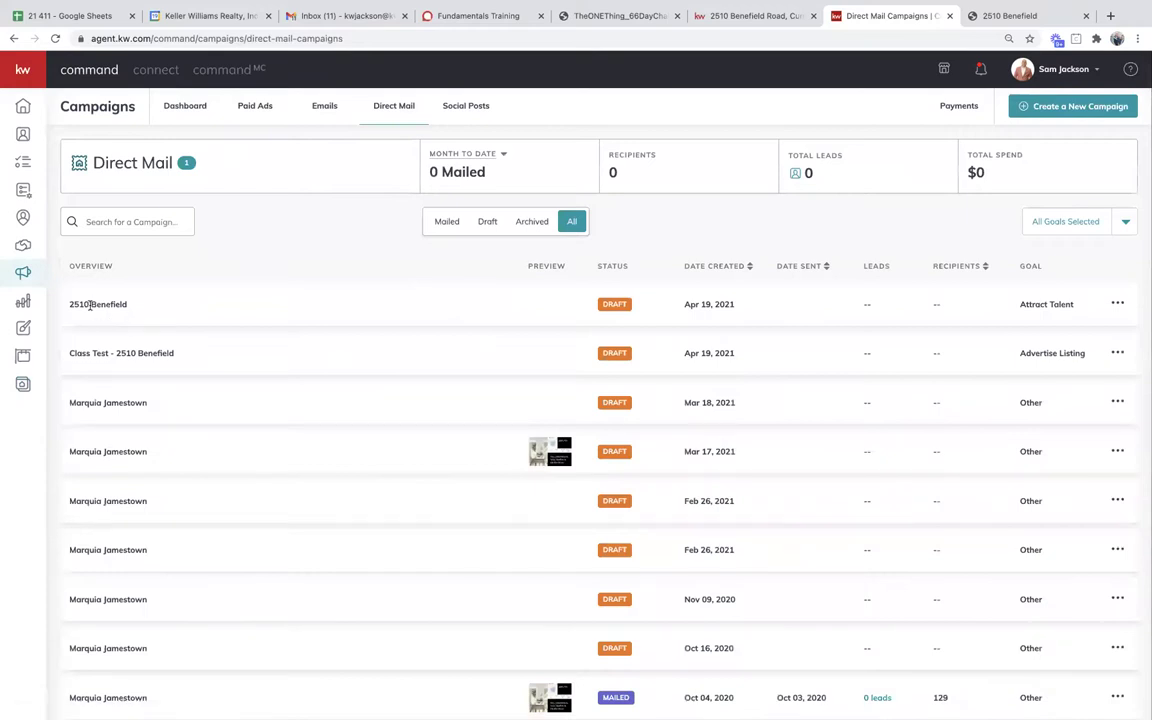
left_click(1118, 304)
left_click(1052, 280)
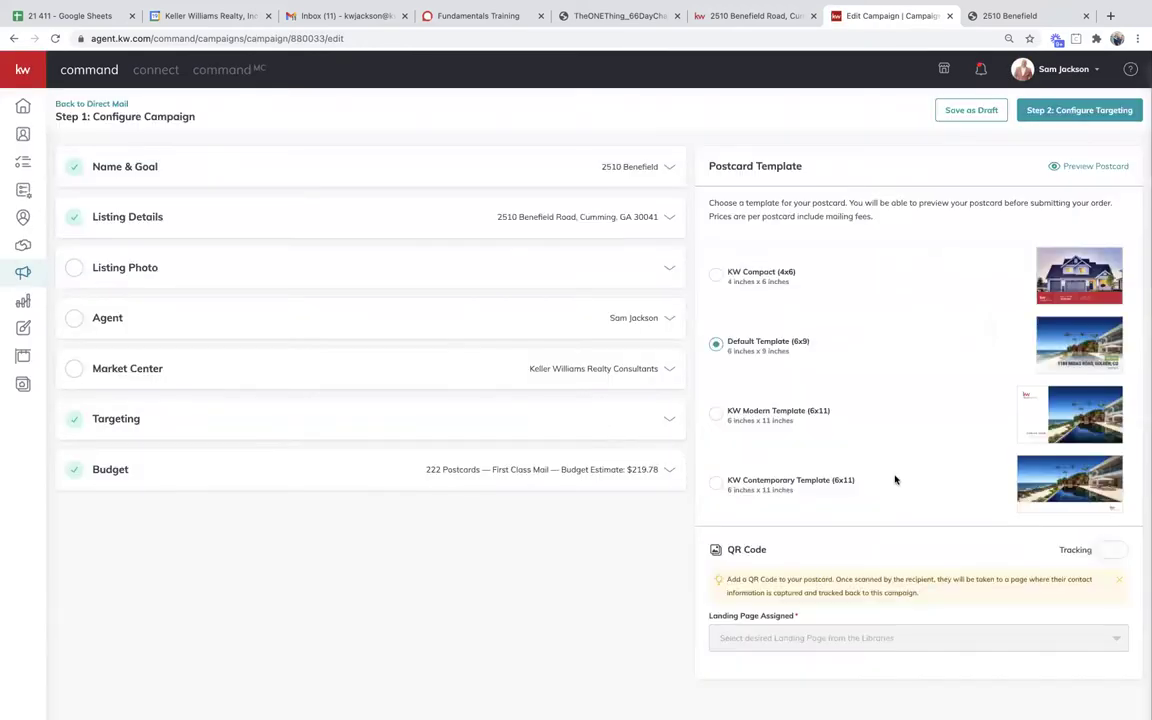
left_click(1107, 554)
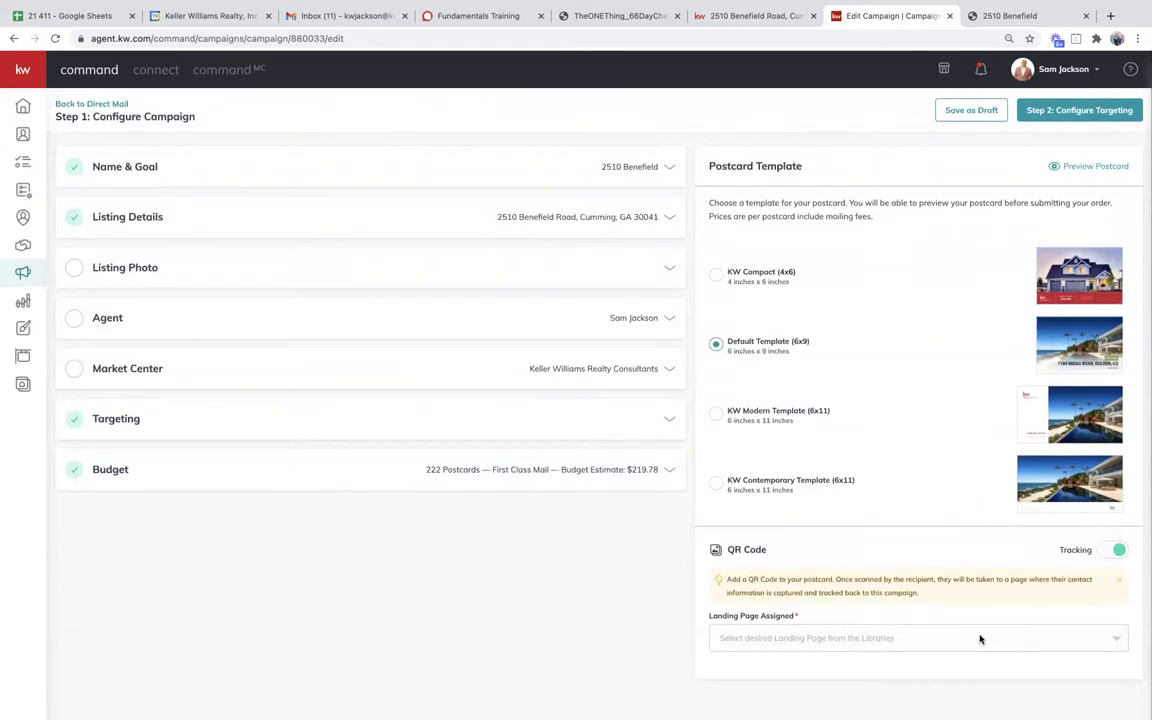
left_click(982, 644)
scroll(812, 527, "down", 3)
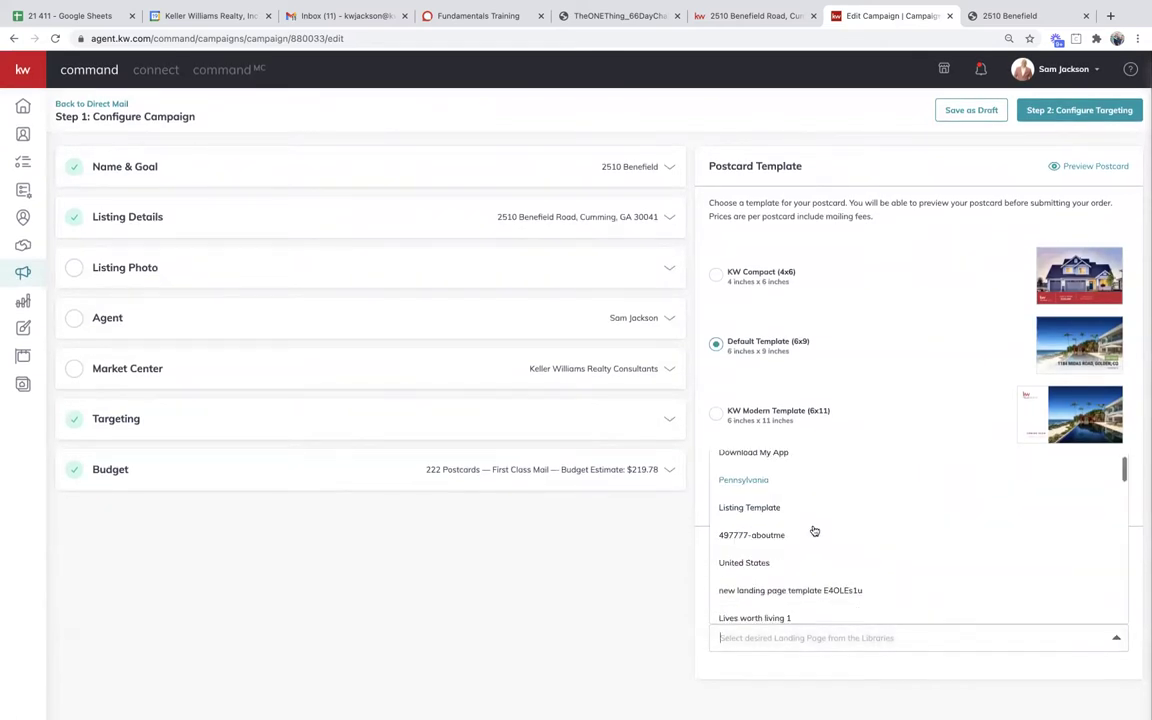
scroll(814, 531, "down", 5)
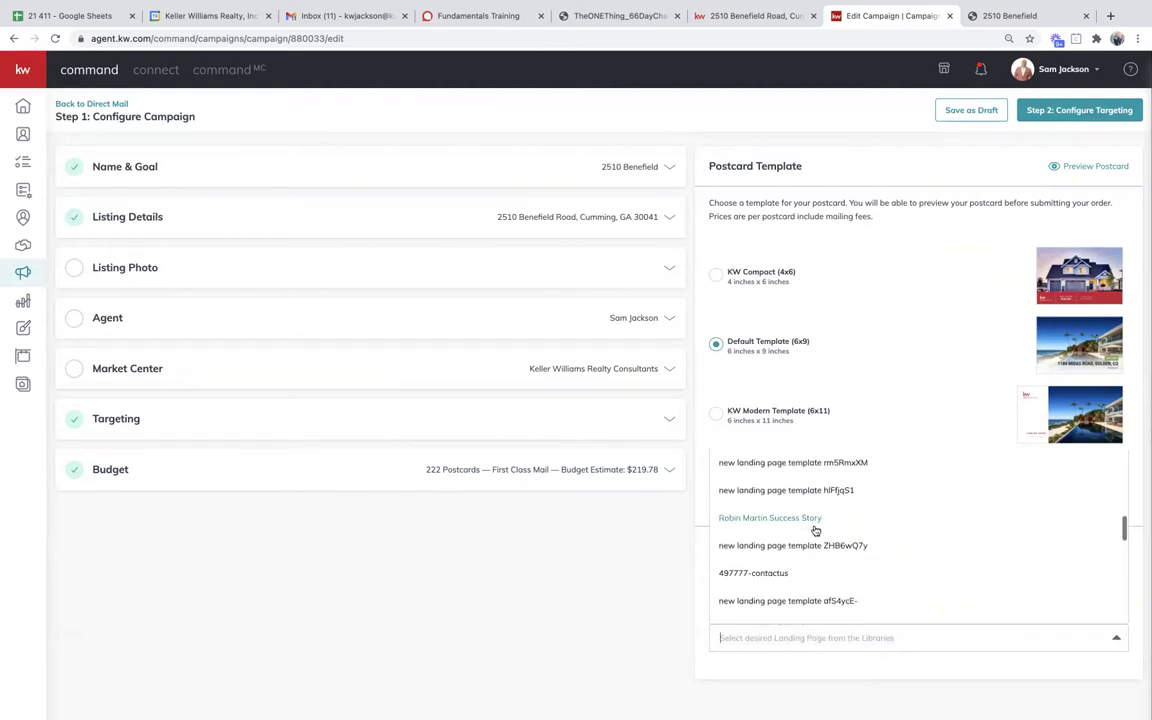
type("251")
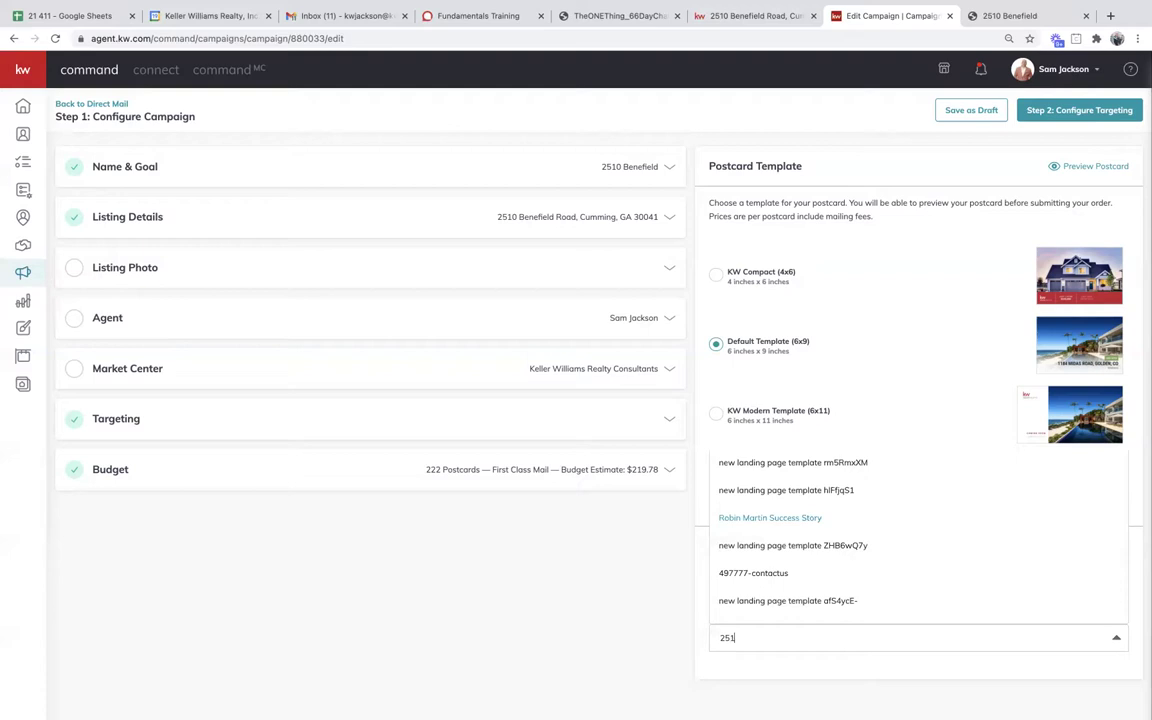
type("0")
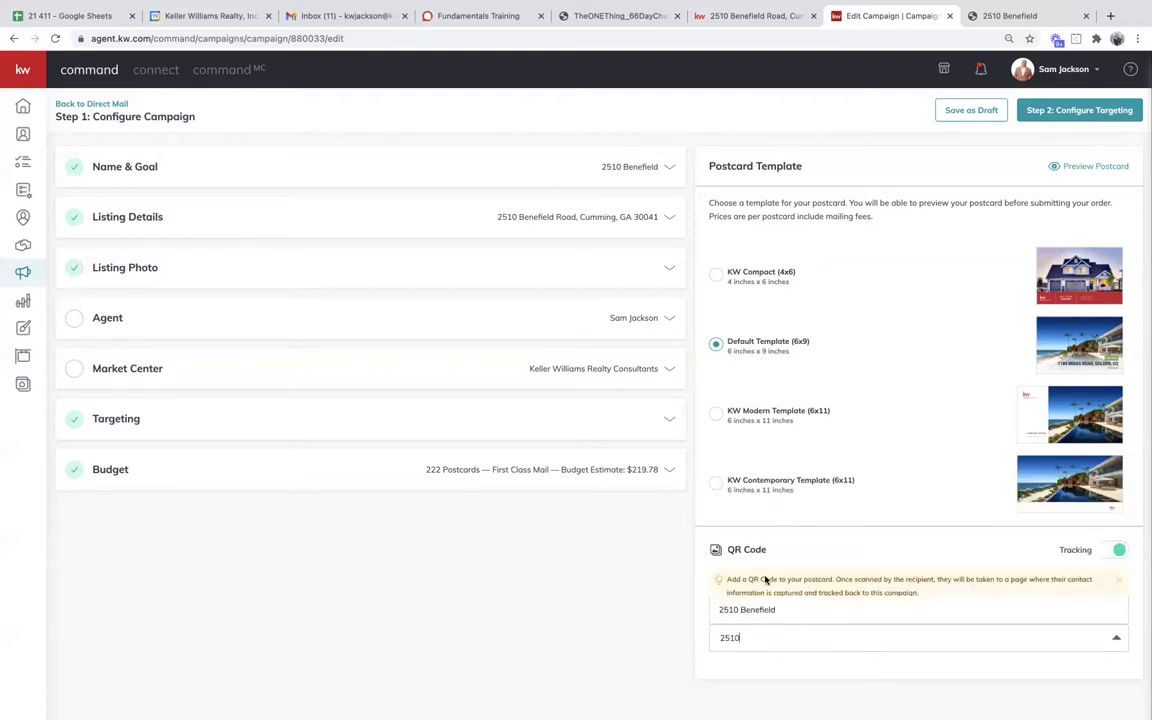
left_click(751, 609)
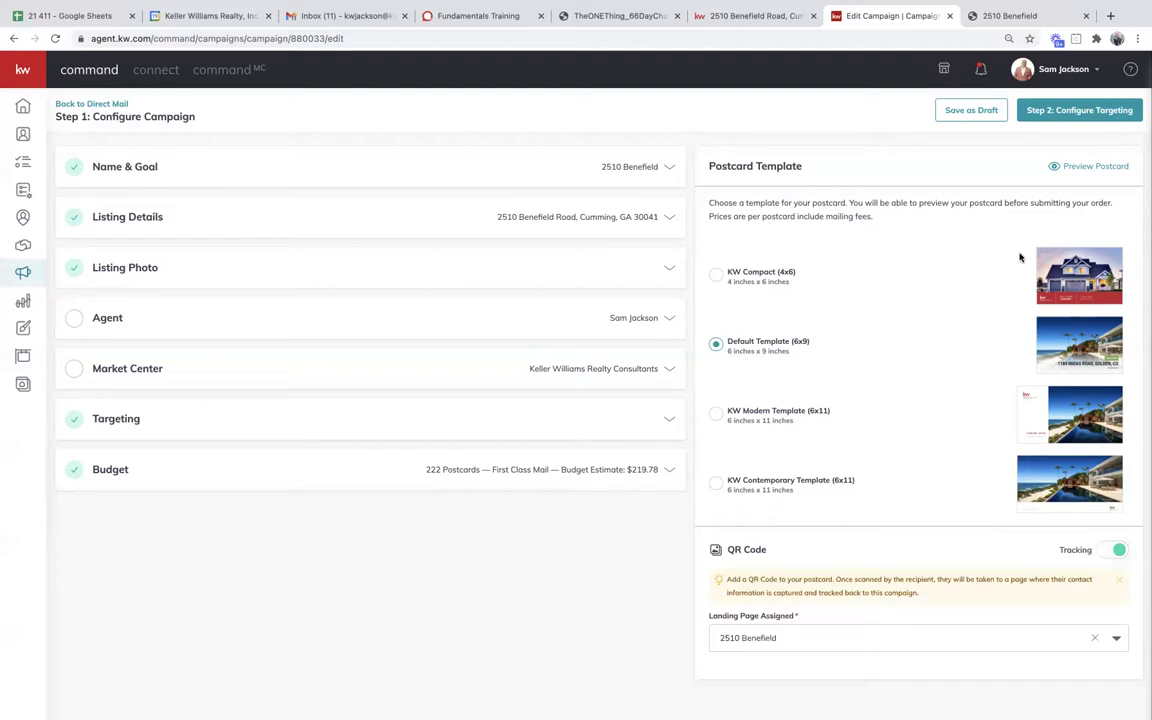
left_click(1088, 169)
Step: Check the postcard's back side, then review and save the agent details
left_click(812, 76)
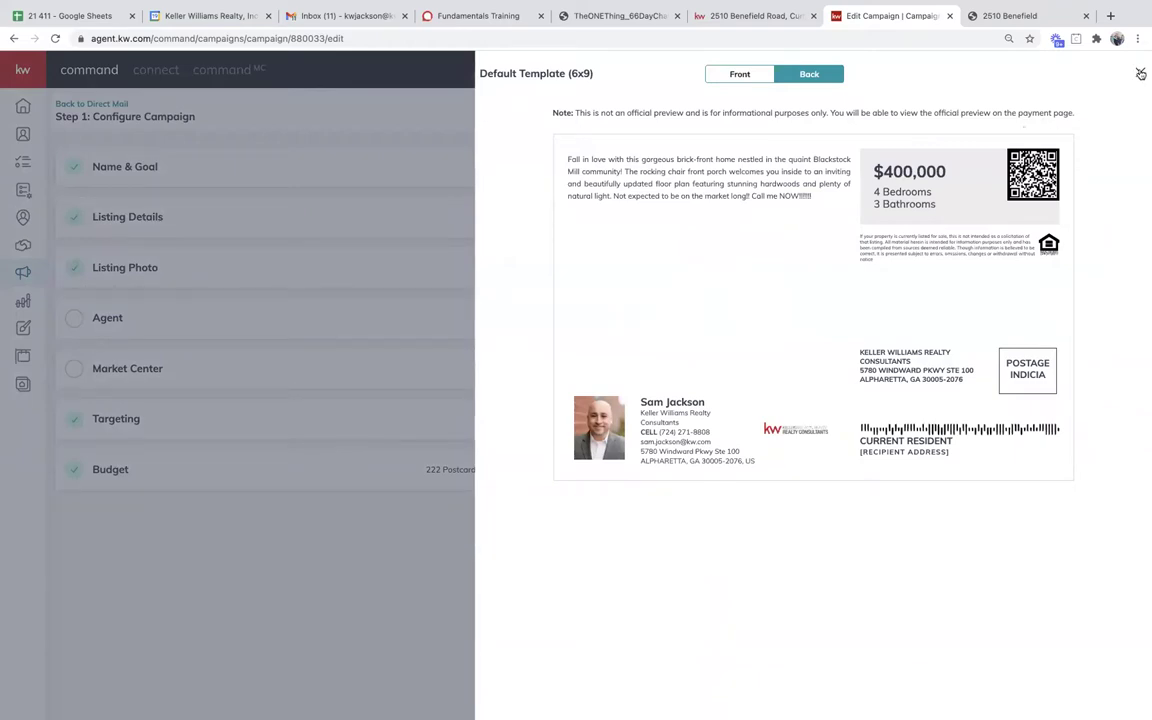
left_click(1140, 74)
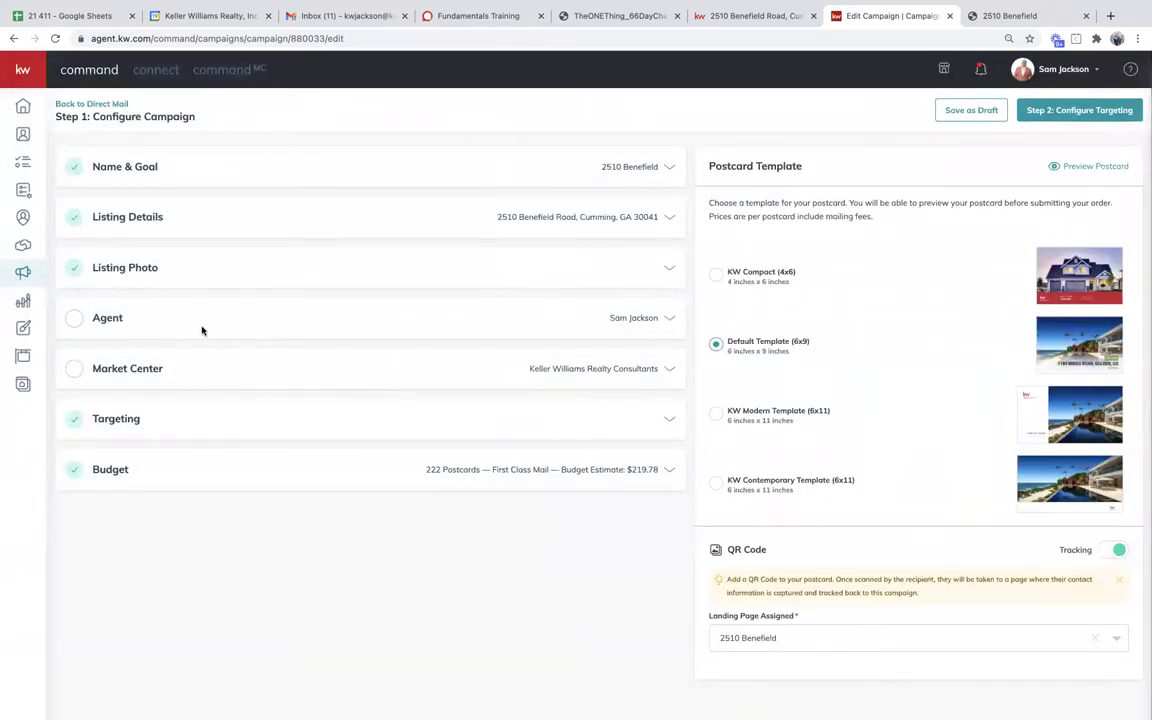
left_click(643, 320)
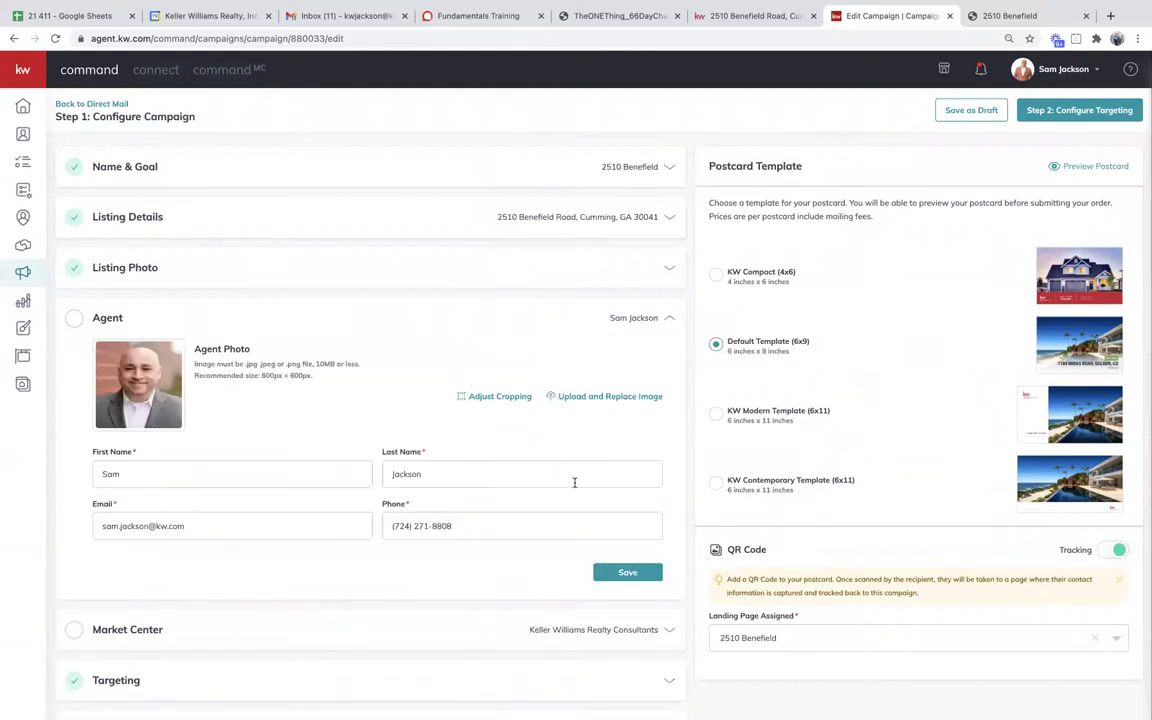
left_click(620, 574)
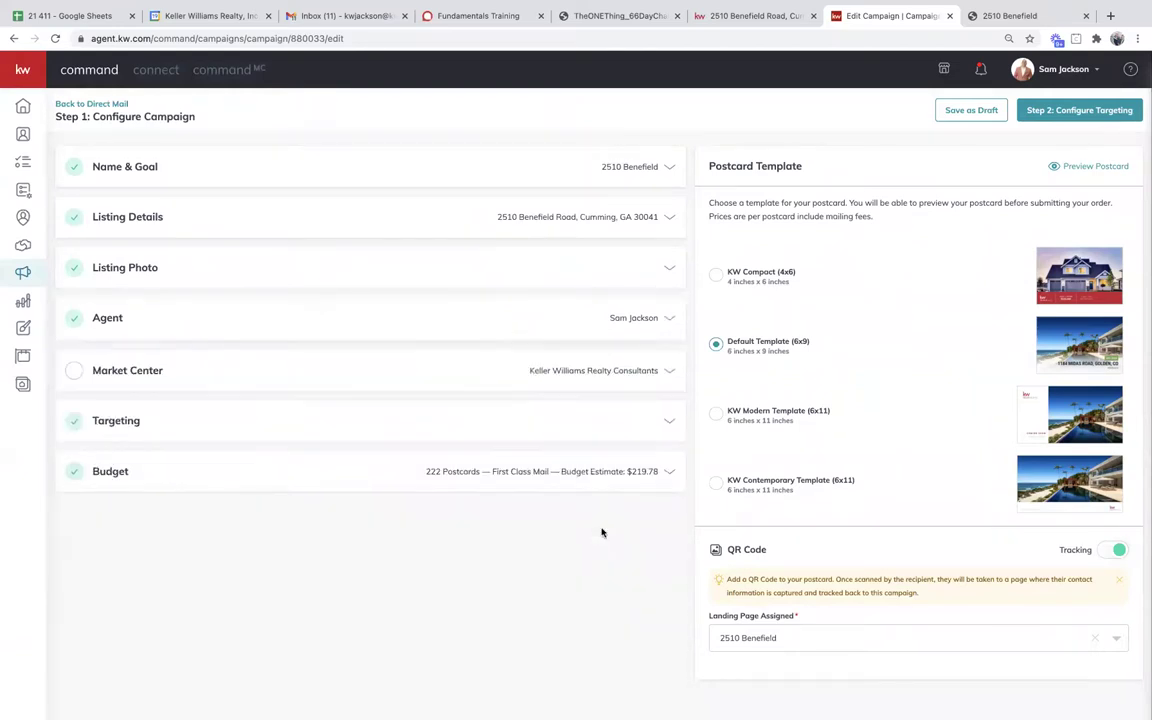
left_click(628, 369)
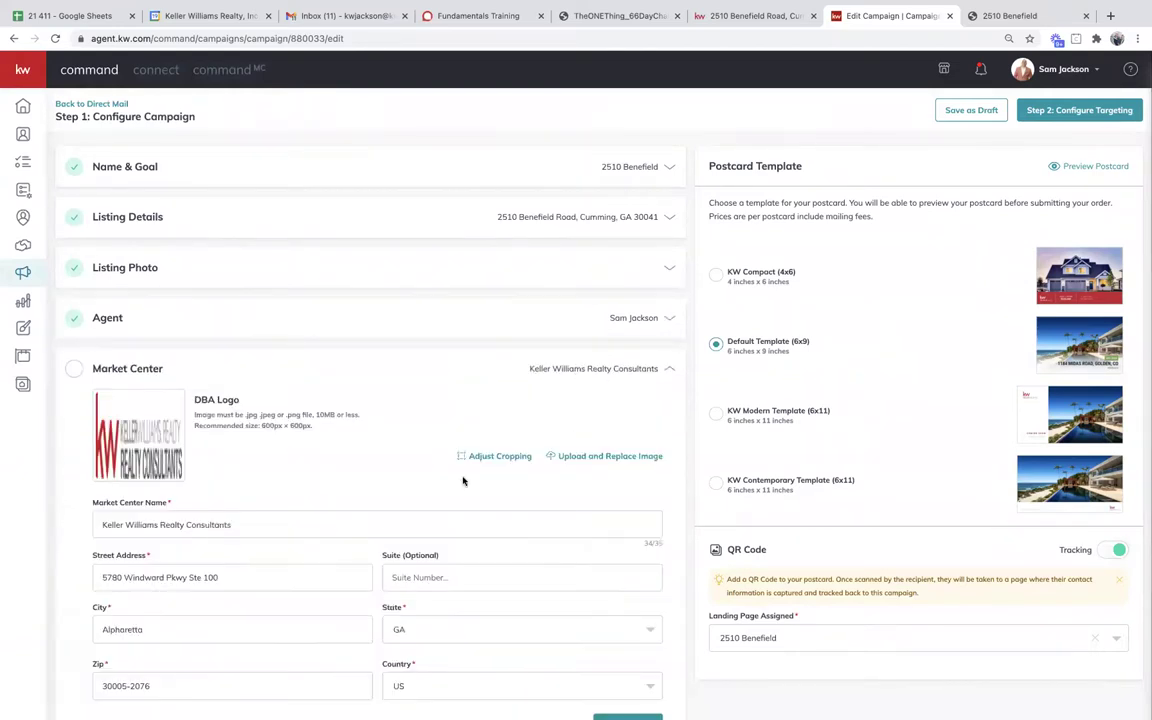
scroll(577, 477, "down", 2)
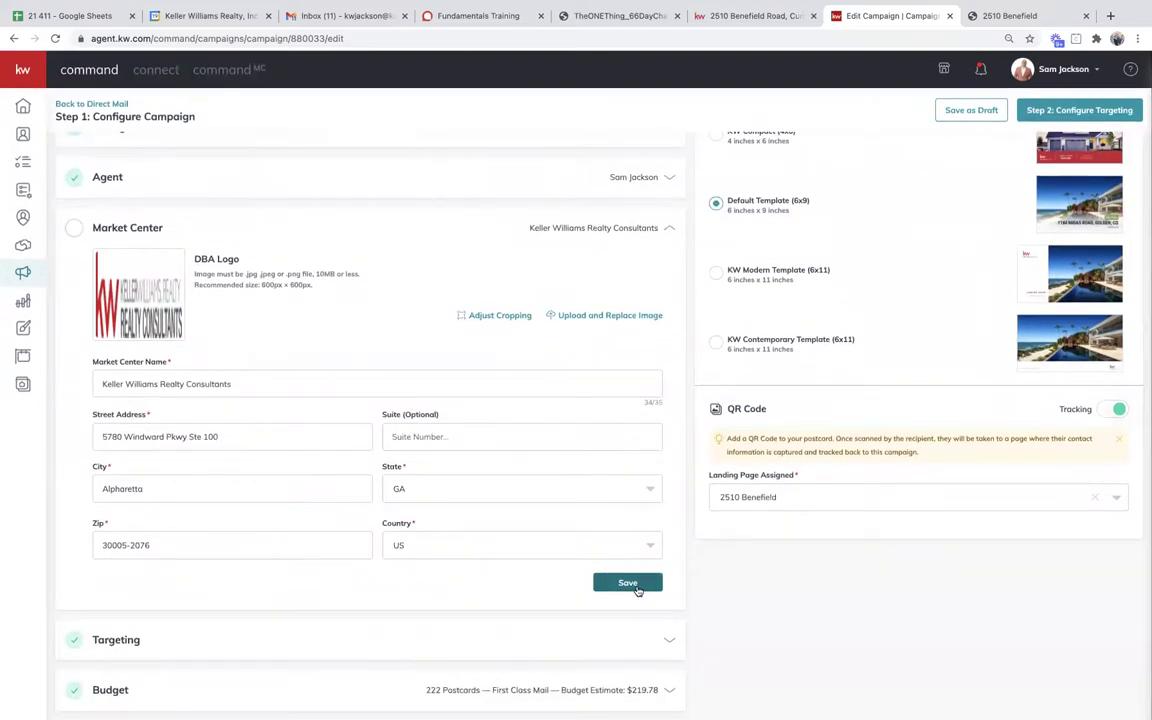
left_click(628, 588)
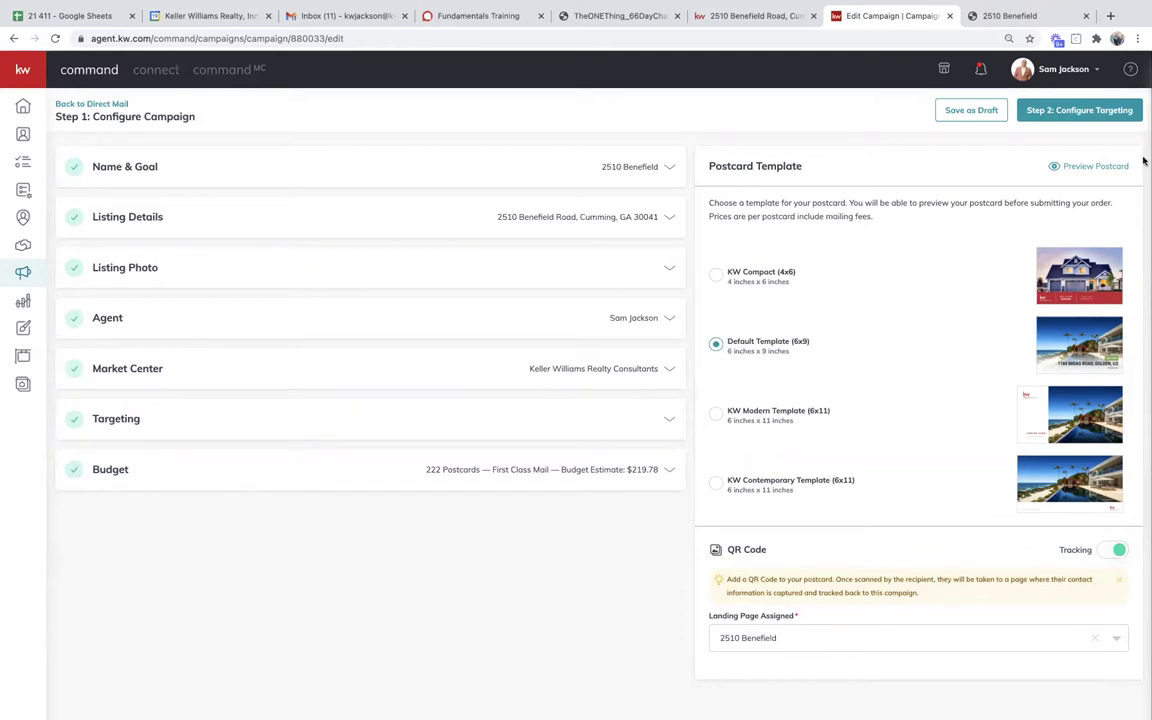
left_click(1008, 16)
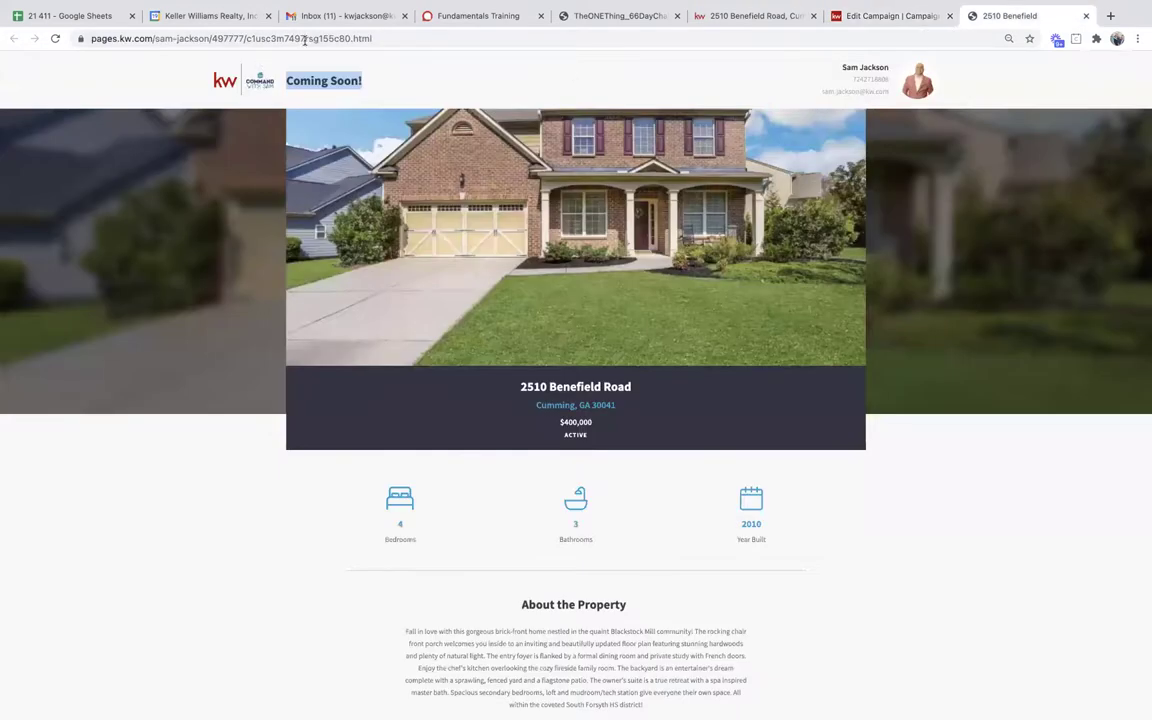
Step: Copy the landing page's web address and go to Facebook in a new tab
left_click(305, 39)
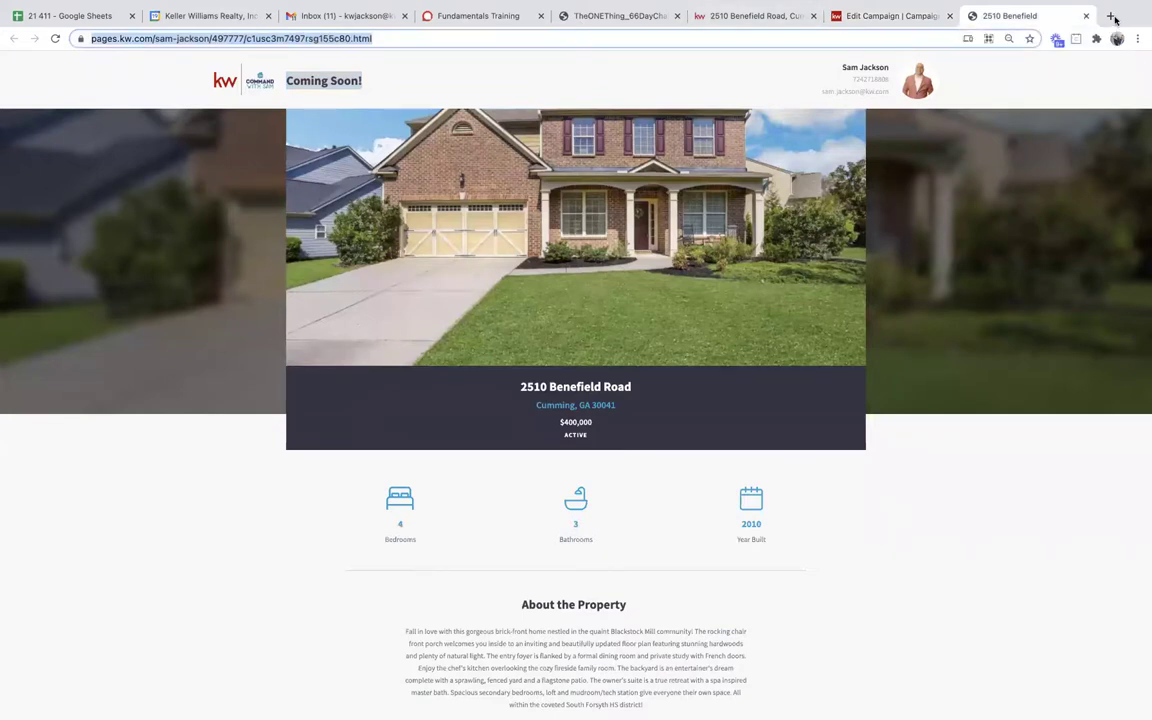
key("ctrl+t")
type("fac")
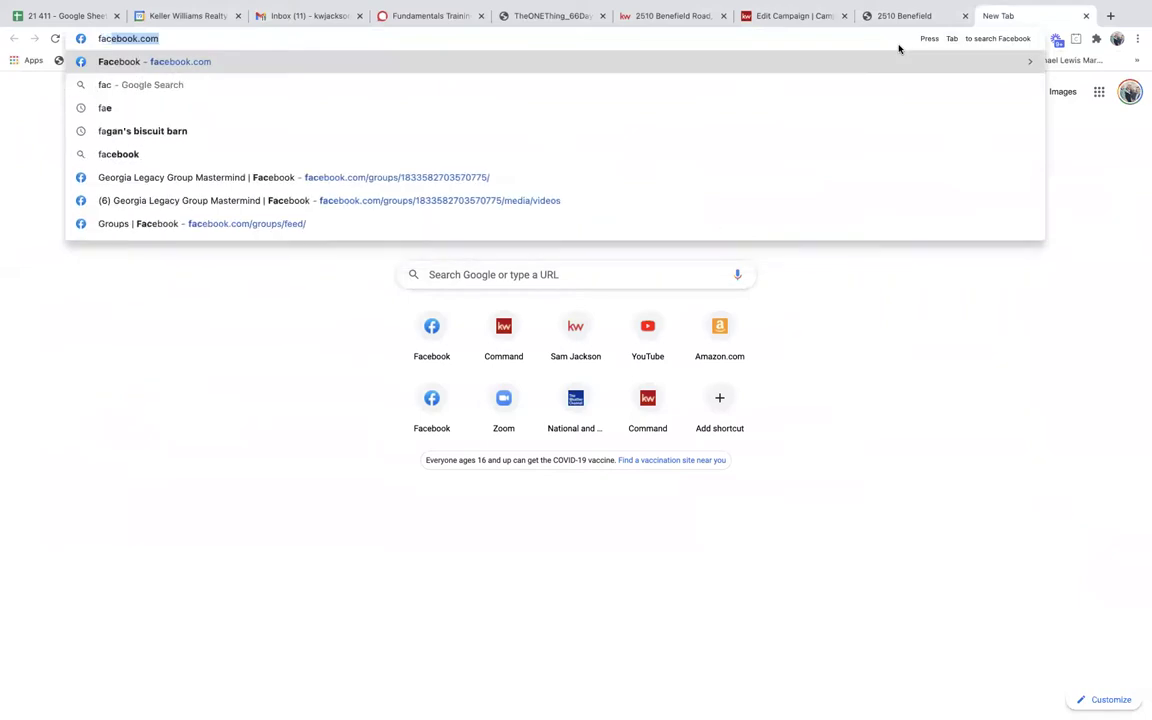
key("Return")
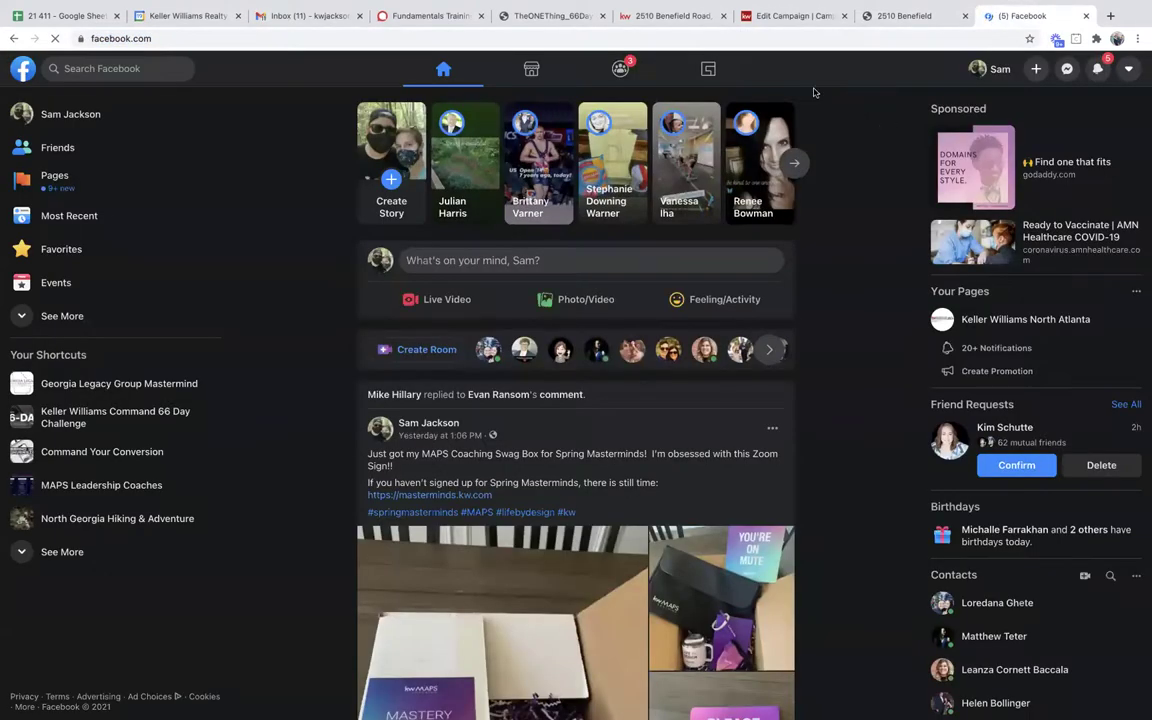
Step: Paste the link into a new Facebook post, close it unposted, and return to the landing page
left_click(491, 262)
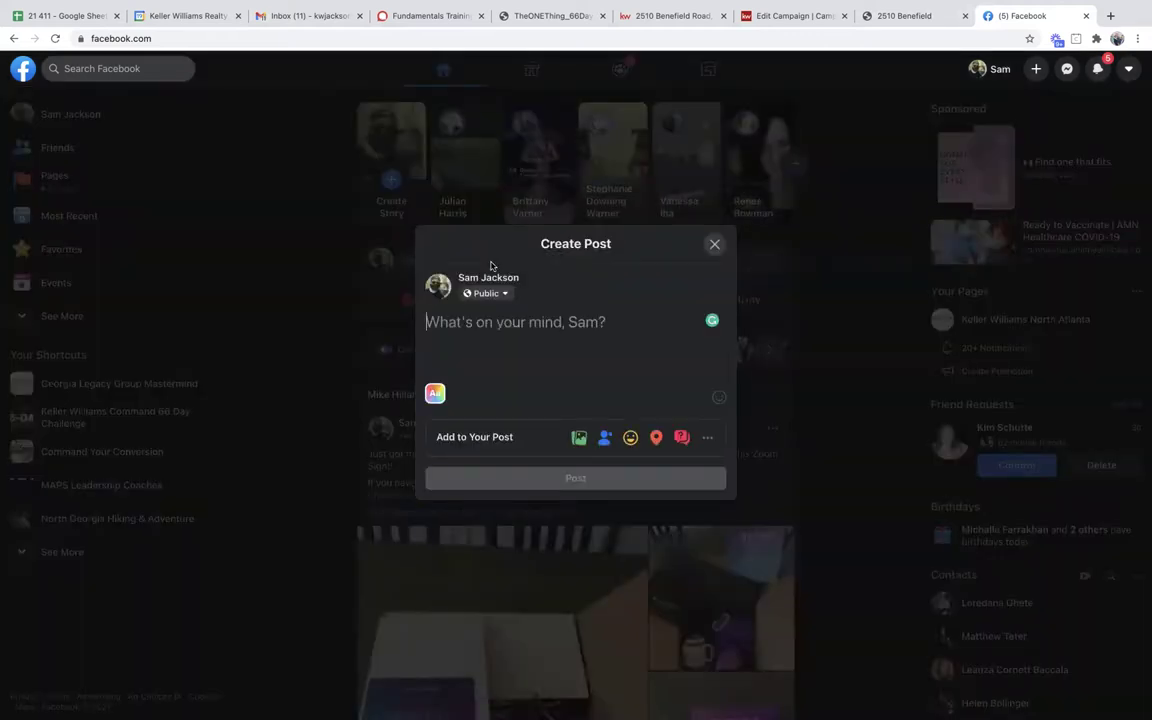
type("https://pages.kw.com/sam-jackson/497777/c1usc3m749/rsg165c80.html")
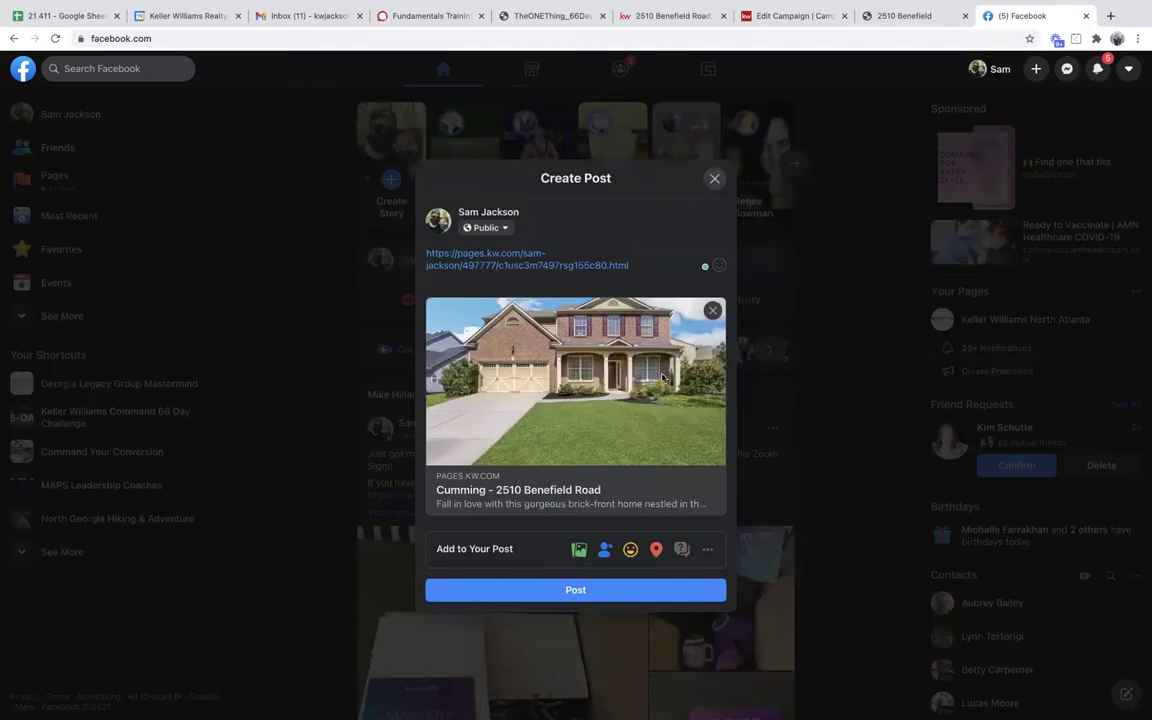
left_click(714, 178)
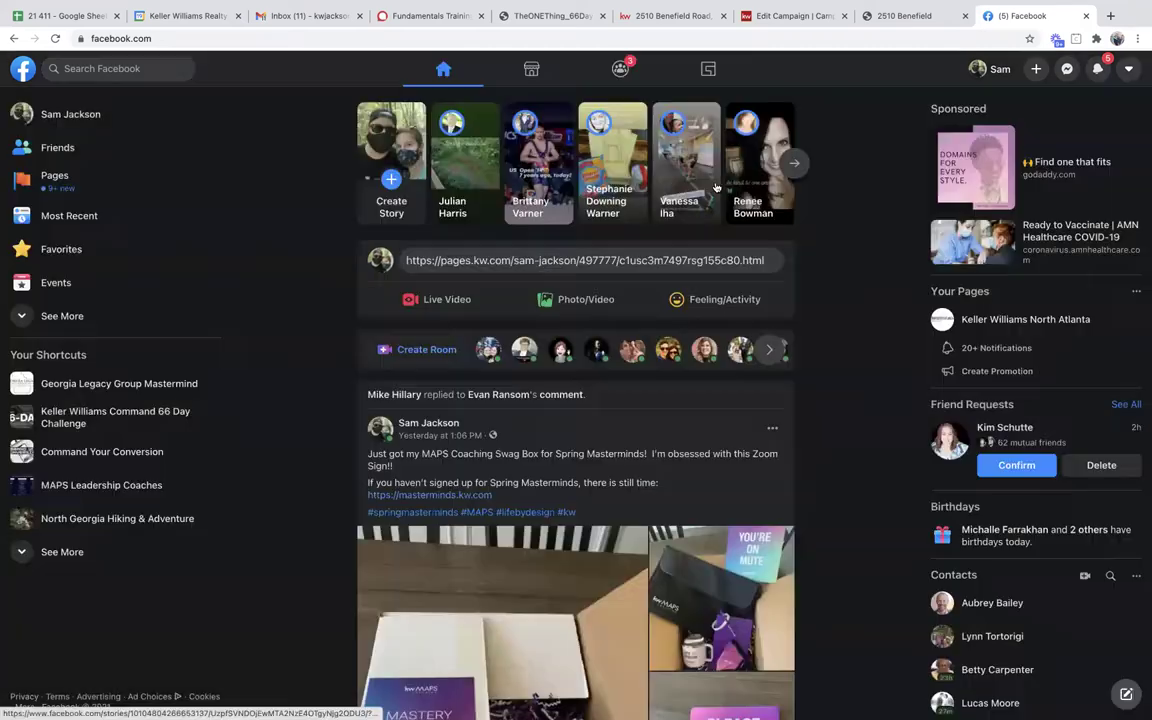
left_click(910, 16)
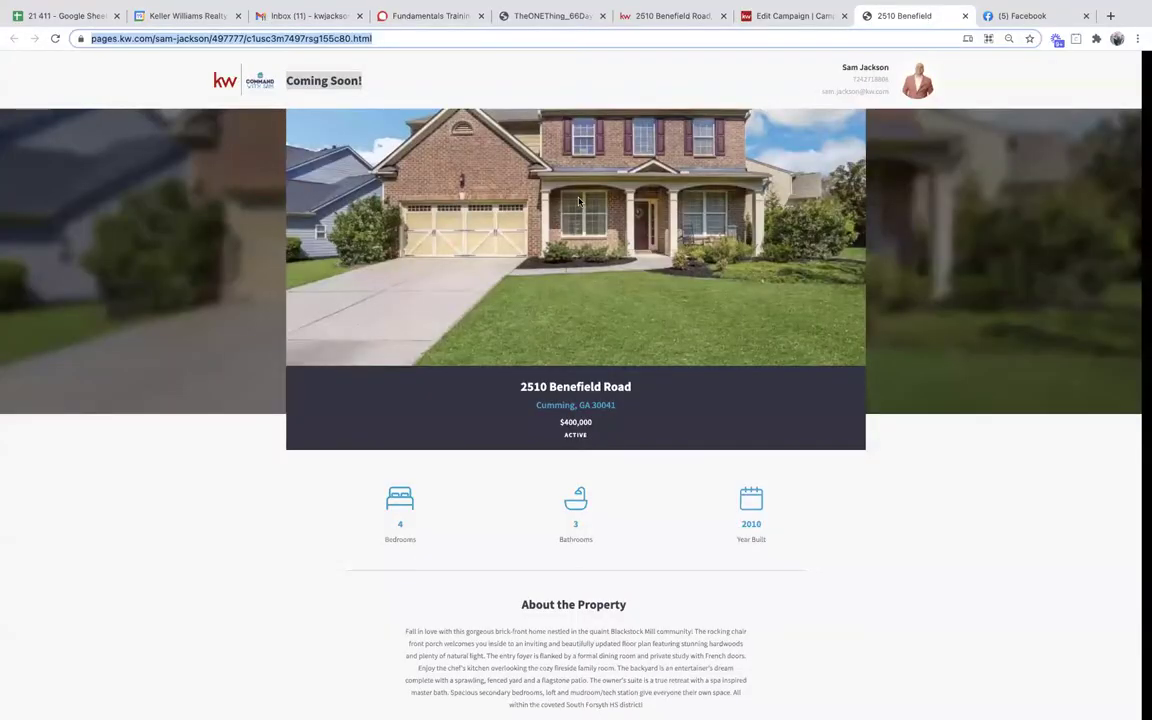
left_click_drag(390, 86, 274, 79)
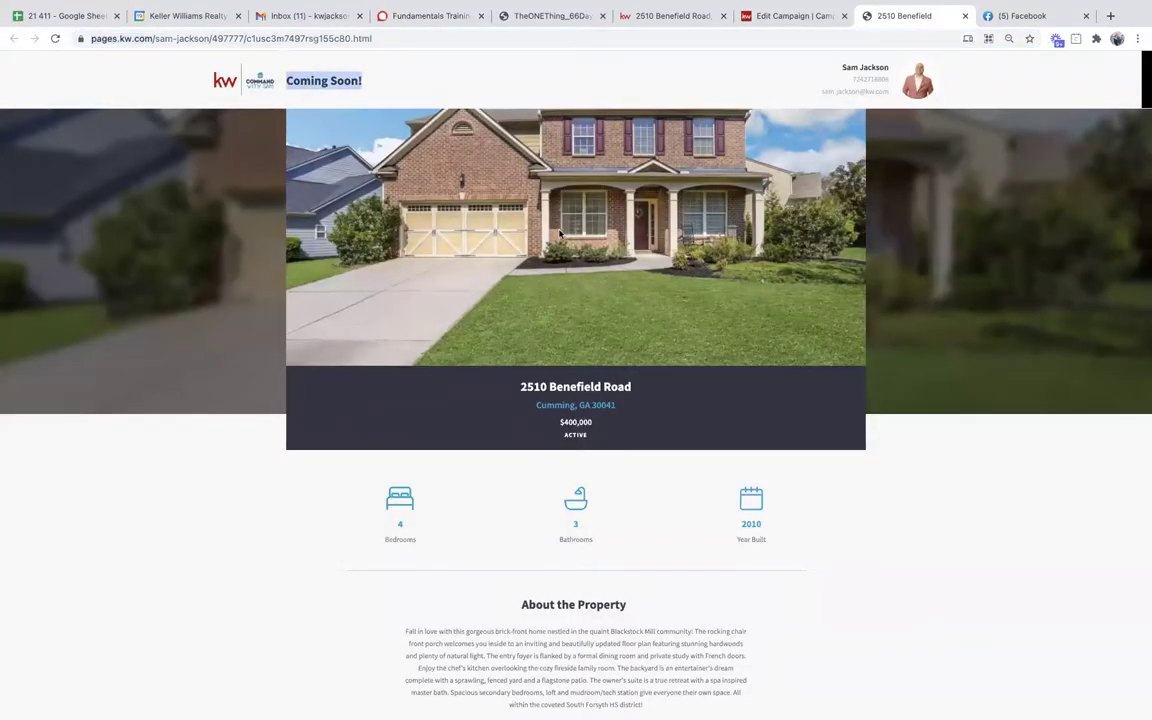
left_click(672, 15)
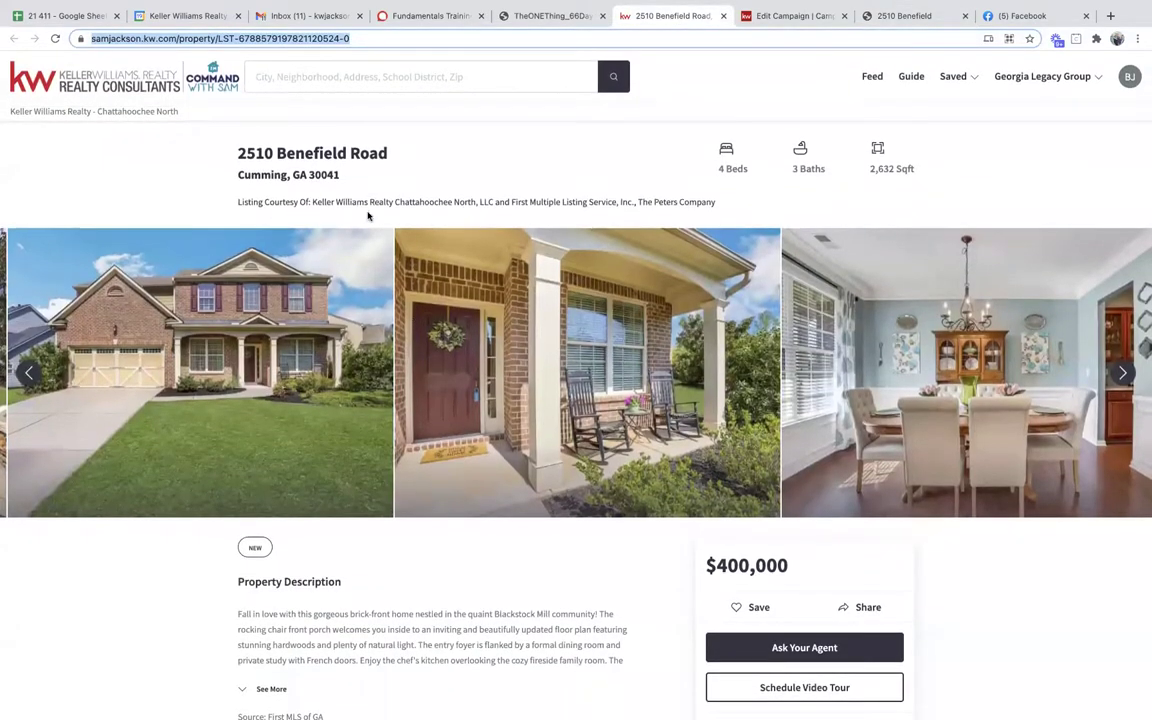
left_click_drag(237, 152, 413, 175)
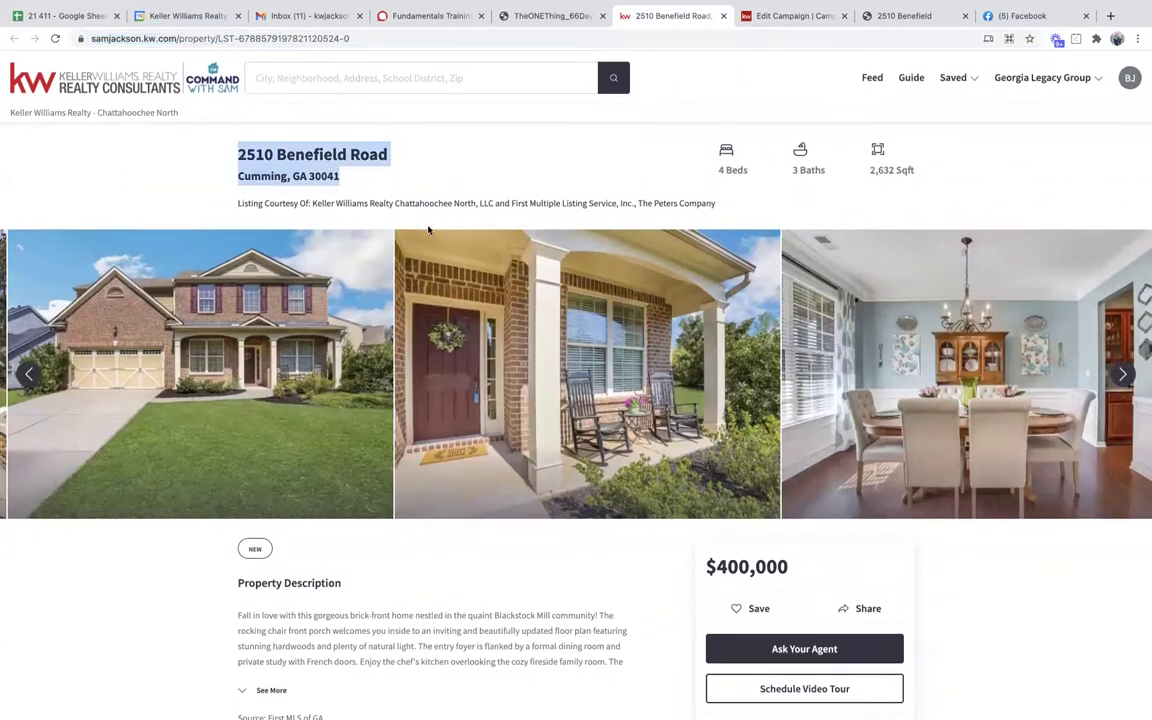
scroll(447, 371, "down", 5)
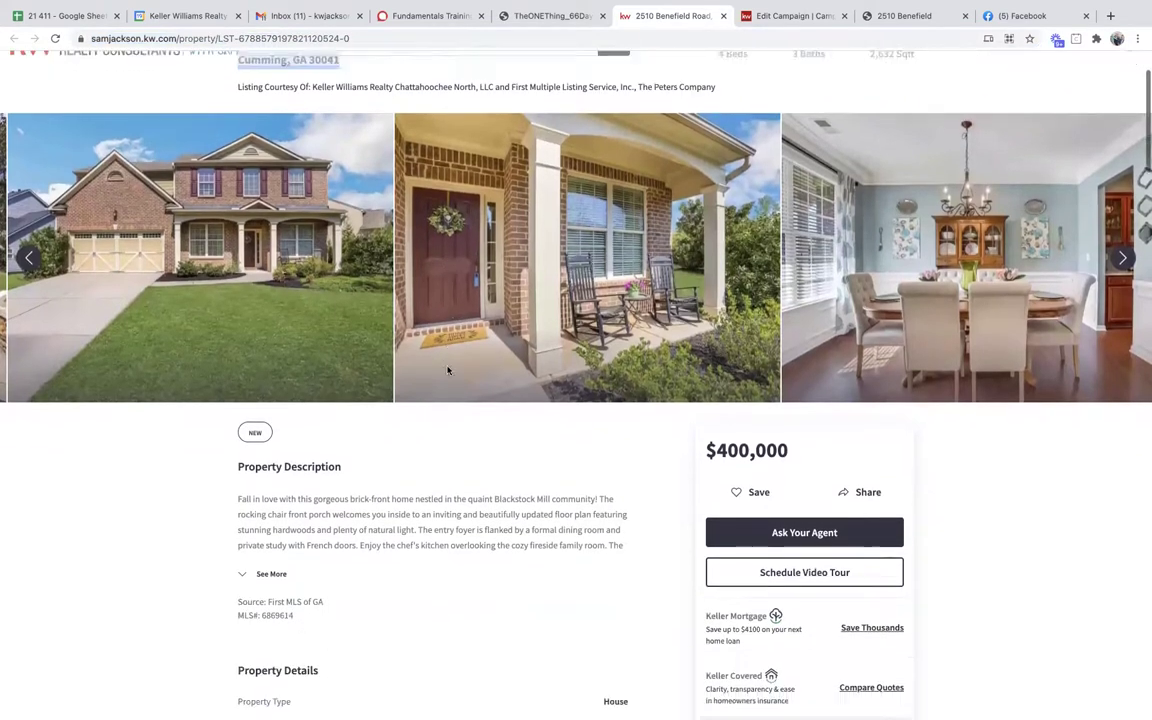
scroll(447, 371, "down", 5)
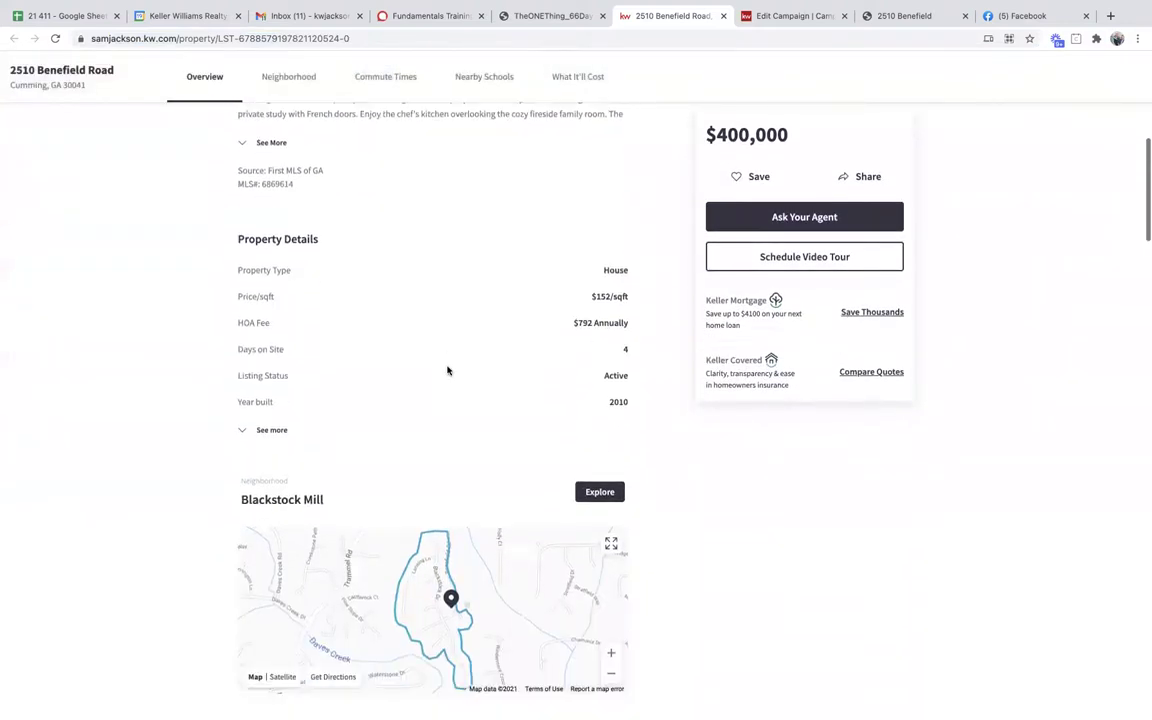
scroll(449, 367, "down", 4)
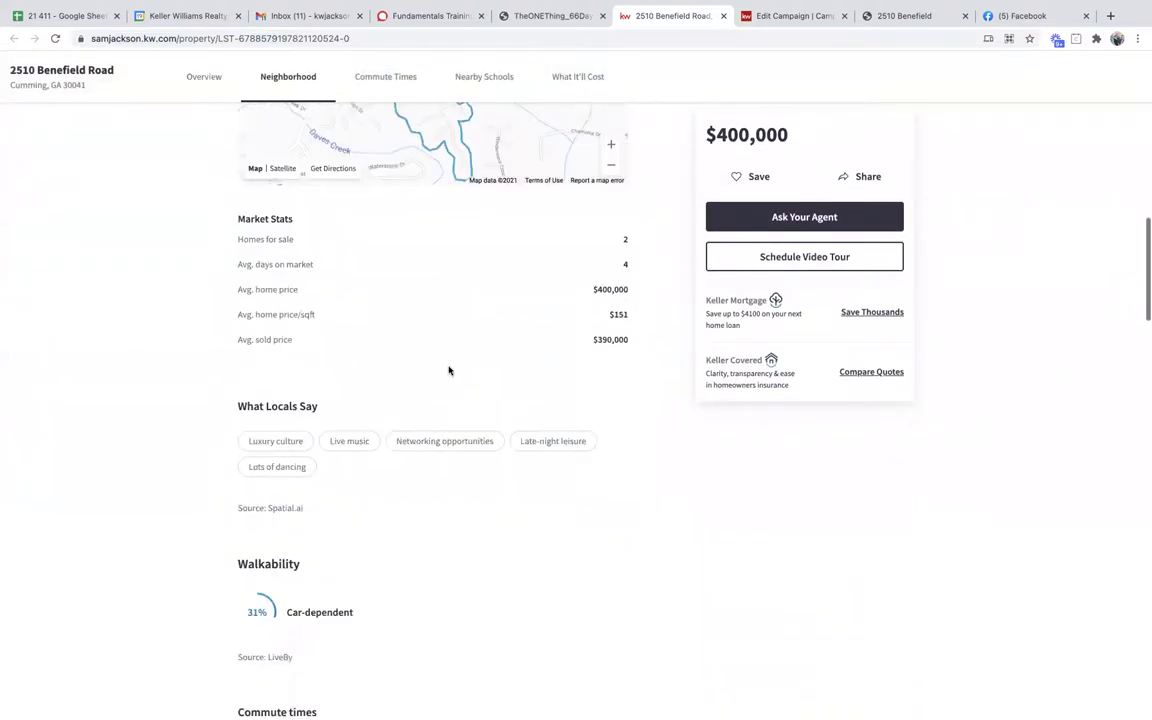
scroll(449, 367, "up", 10)
scroll(226, 210, "up", 2)
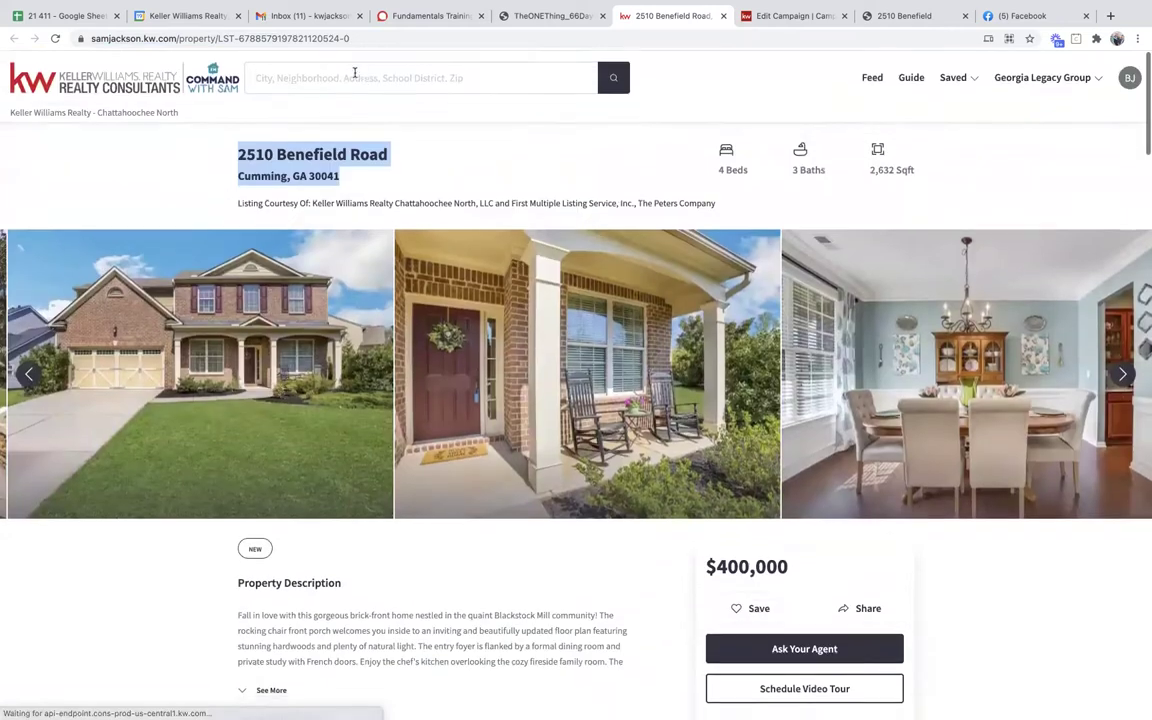
left_click(70, 83)
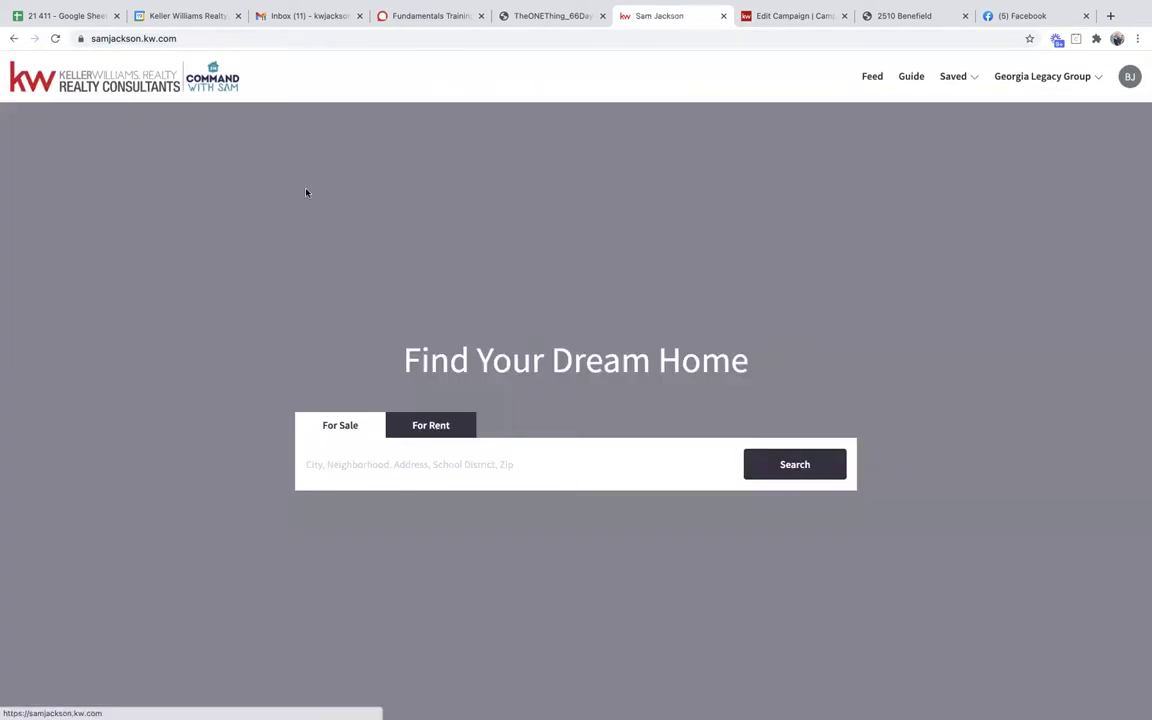
left_click_drag(341, 371, 840, 366)
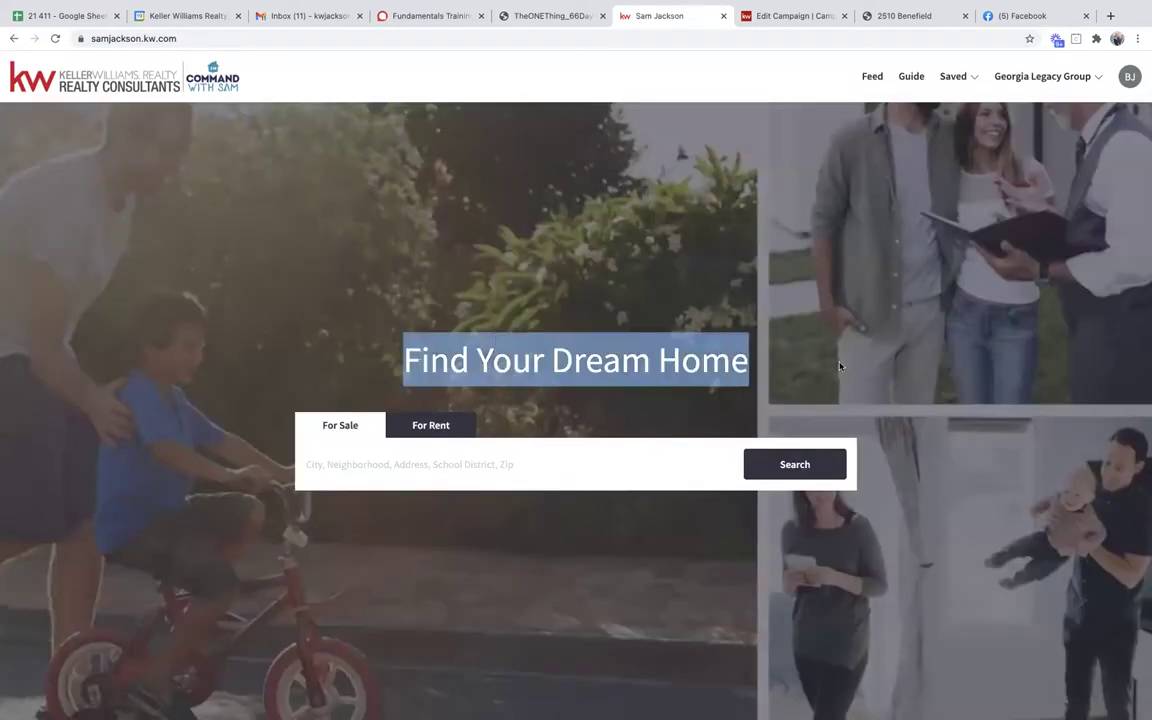
left_click(423, 471)
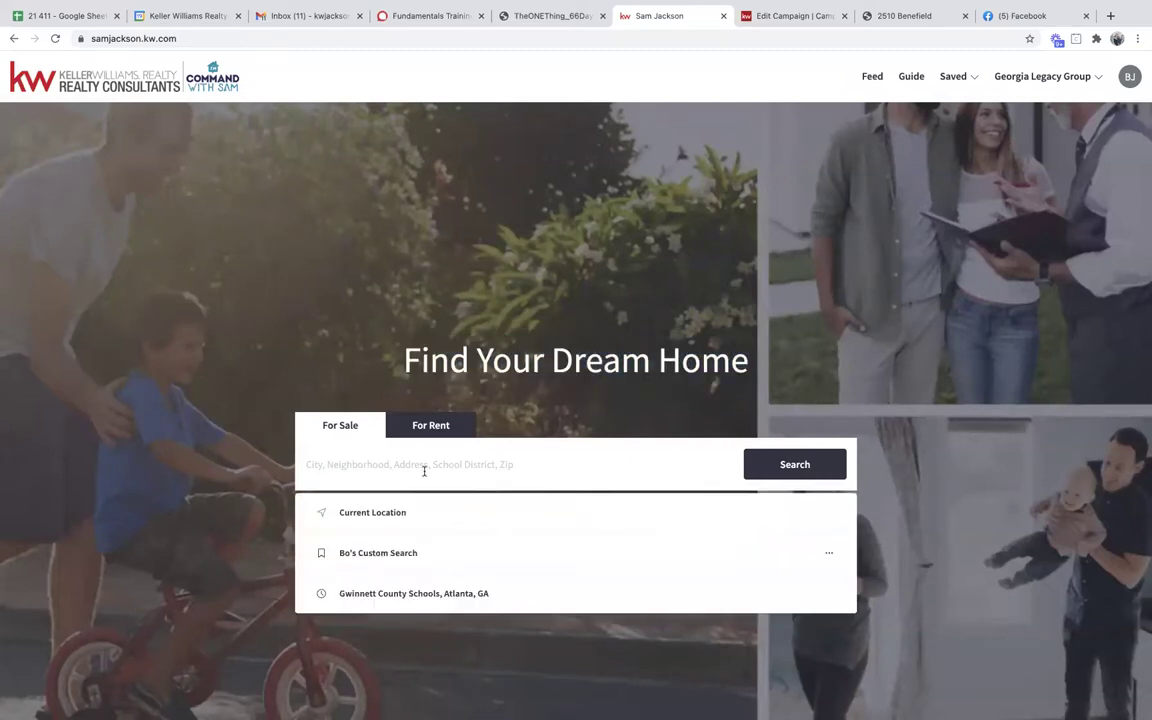
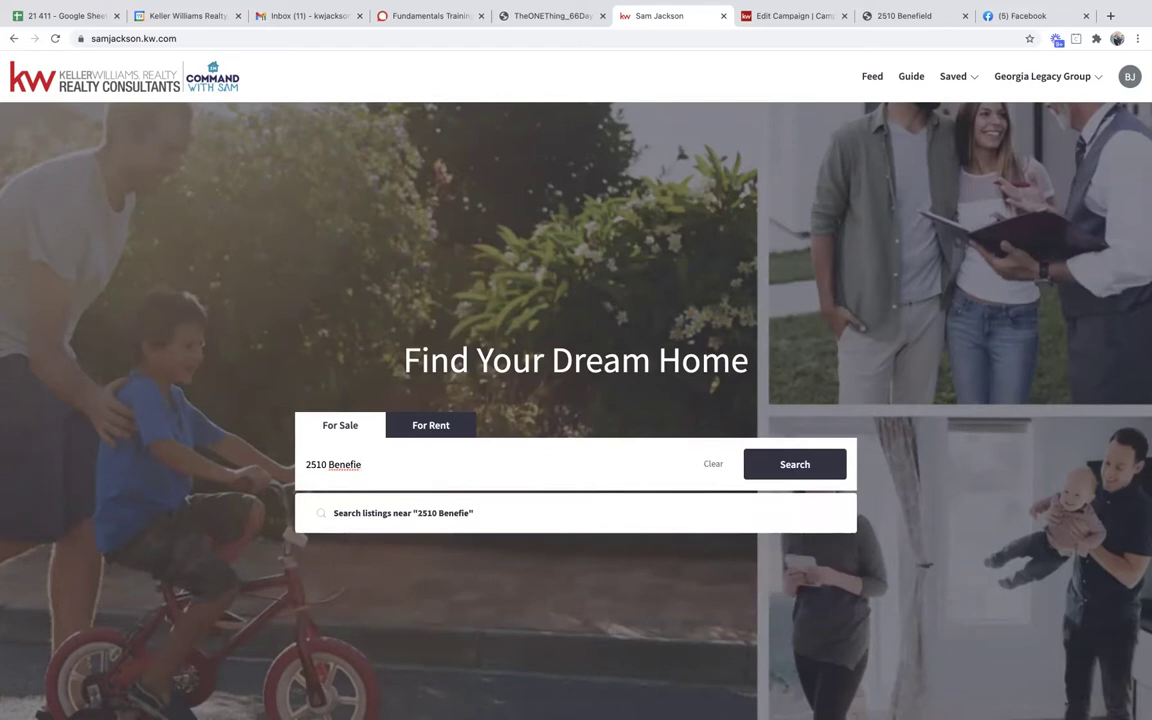
key("Return")
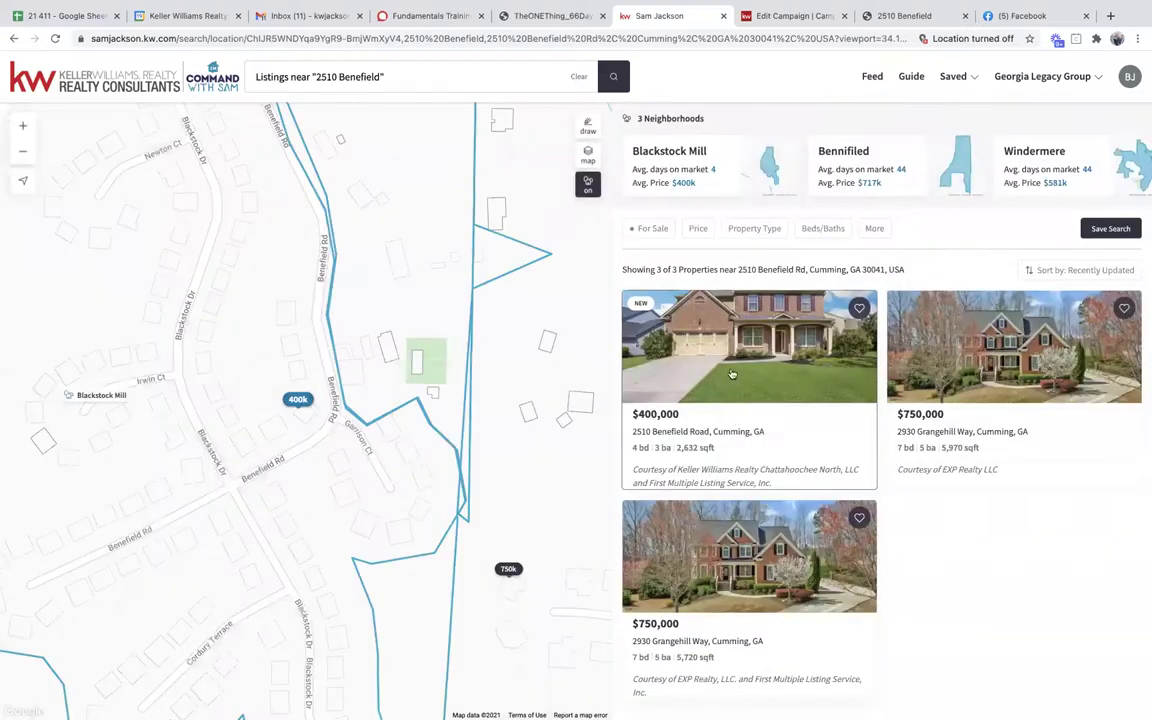
left_click(729, 370)
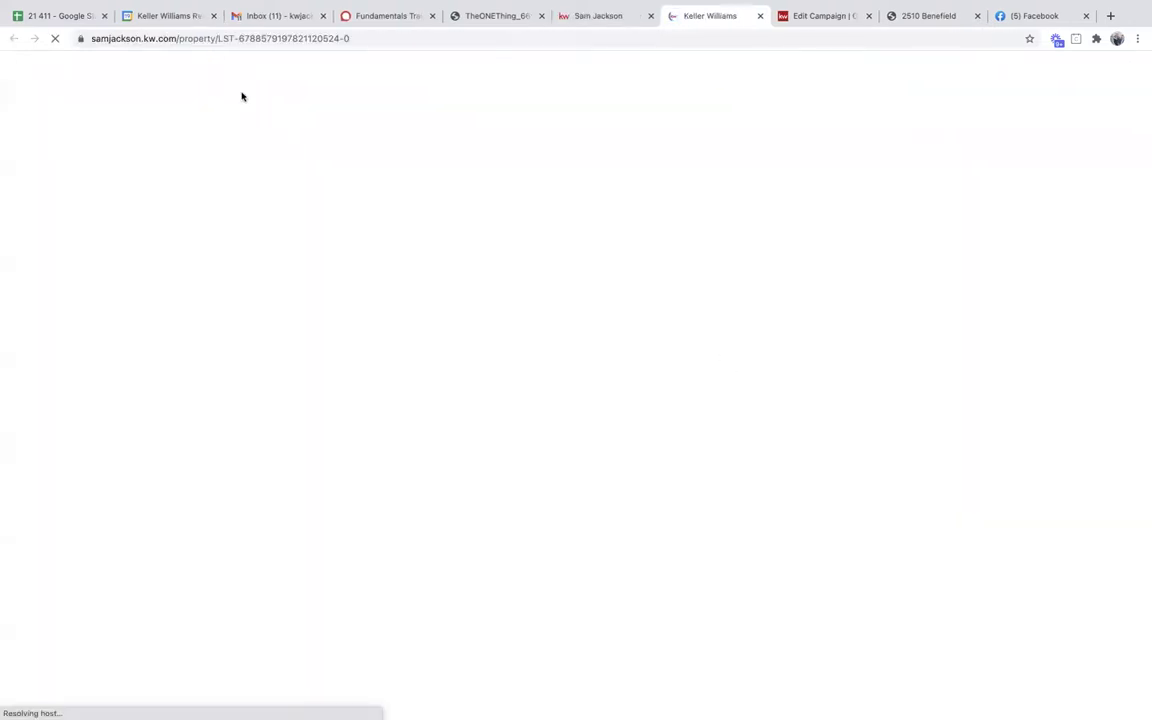
left_click(334, 38)
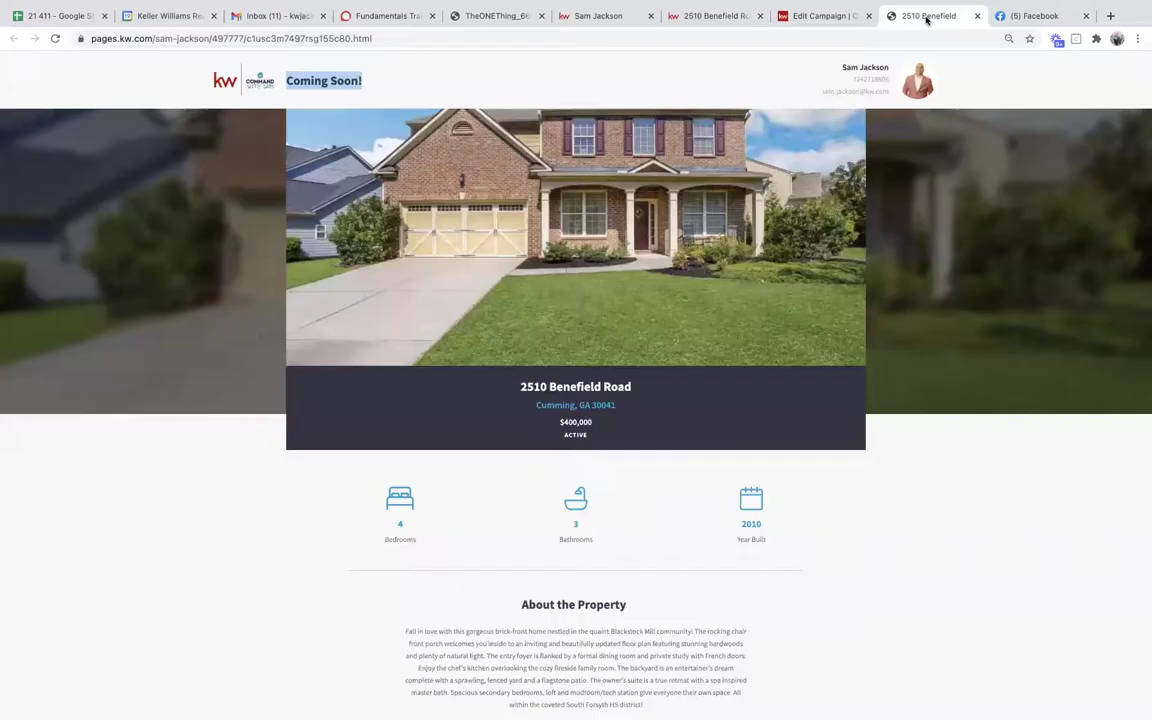
Step: Copy the landing page's full web address and switch back to the Facebook tab
left_click(927, 16)
left_click(145, 38)
key("ctrl+c")
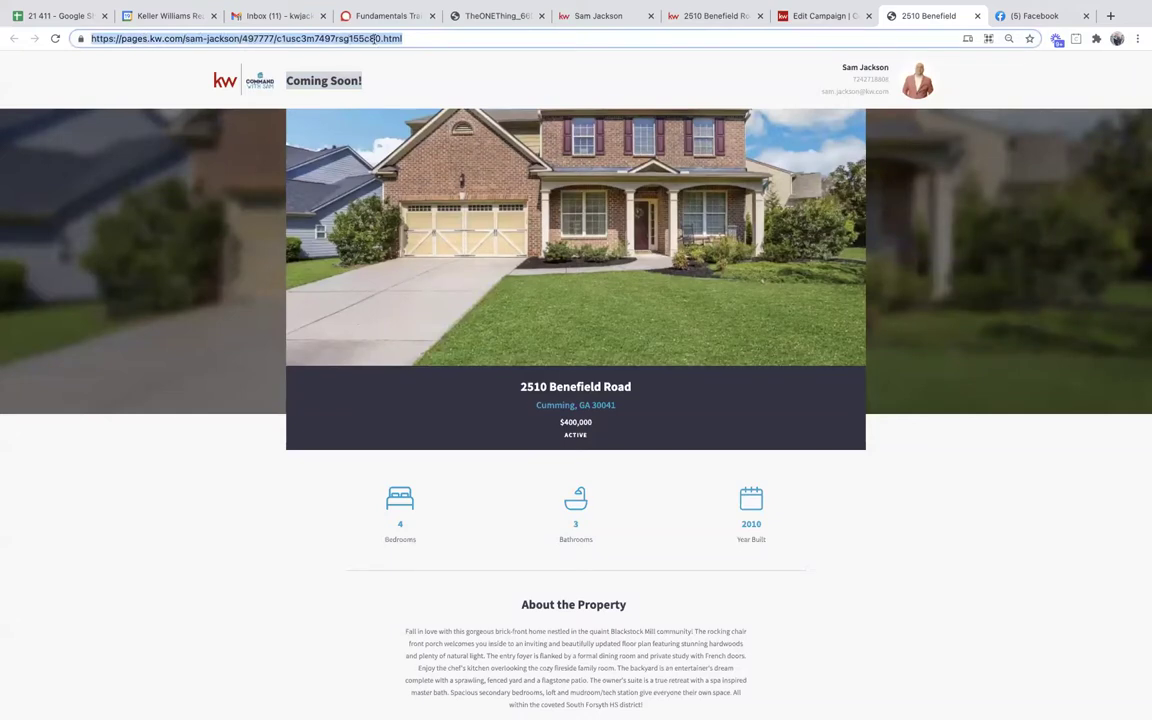
left_click(1030, 16)
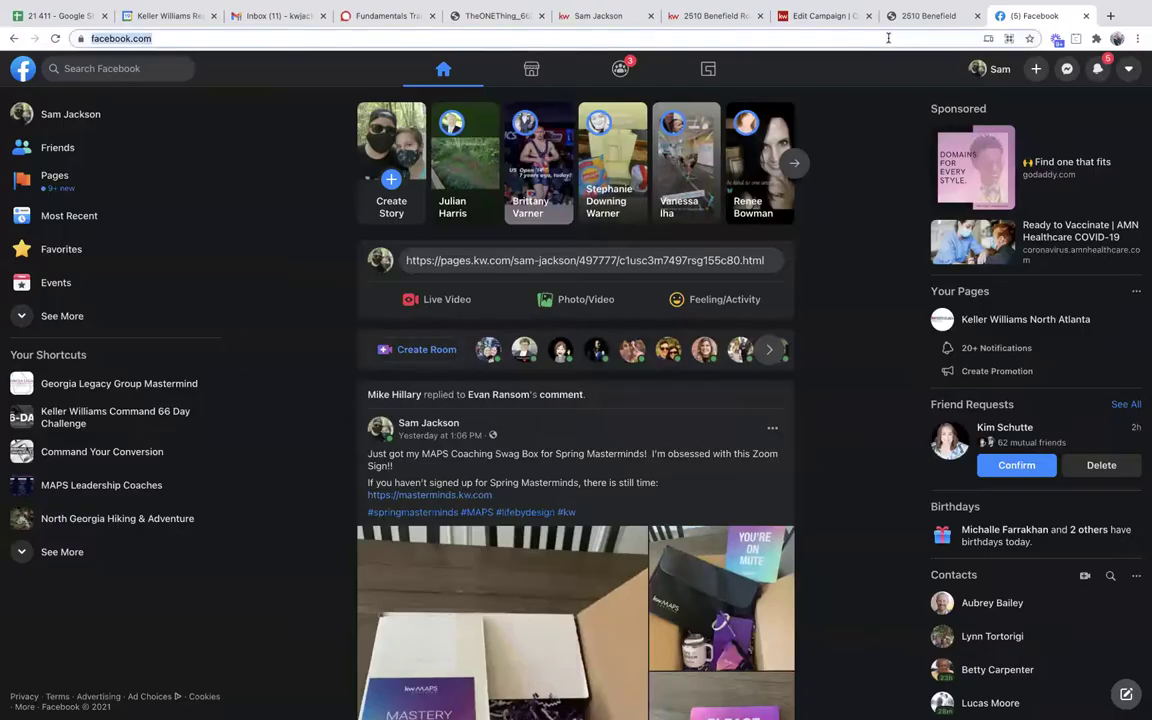
Step: Search the web for 'qr gener' and open QR Code Generator's website-link code option
left_click(888, 38)
type("qr")
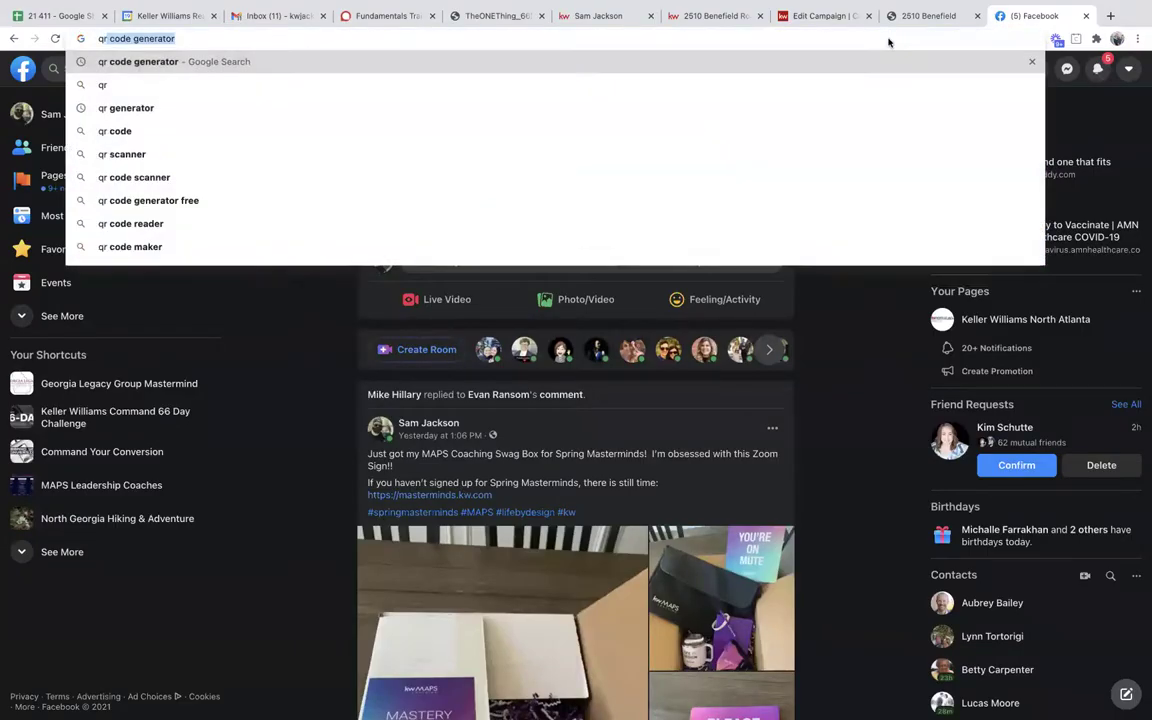
type(" gener")
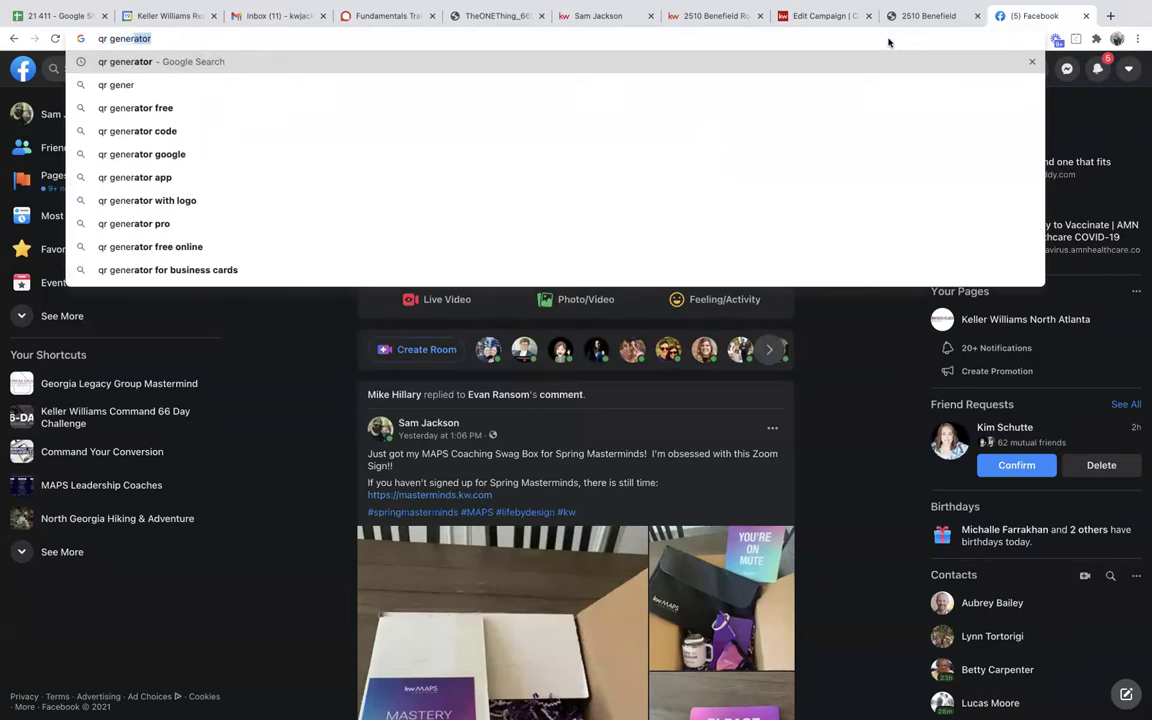
key("Return")
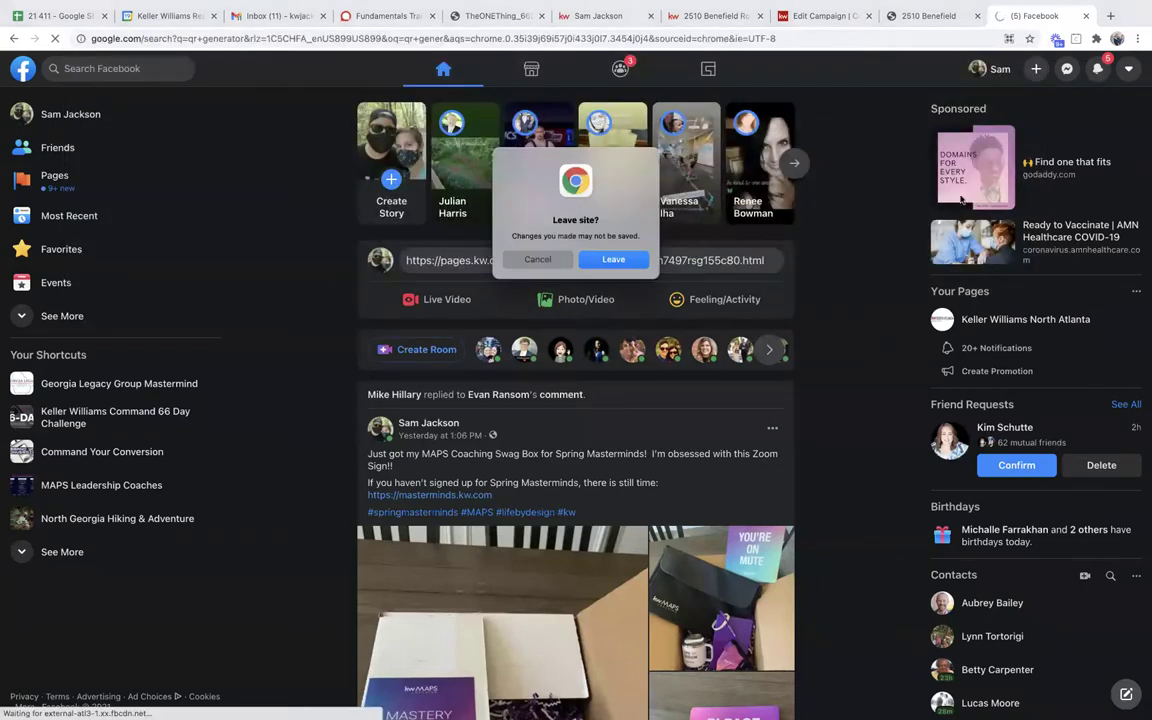
left_click(628, 262)
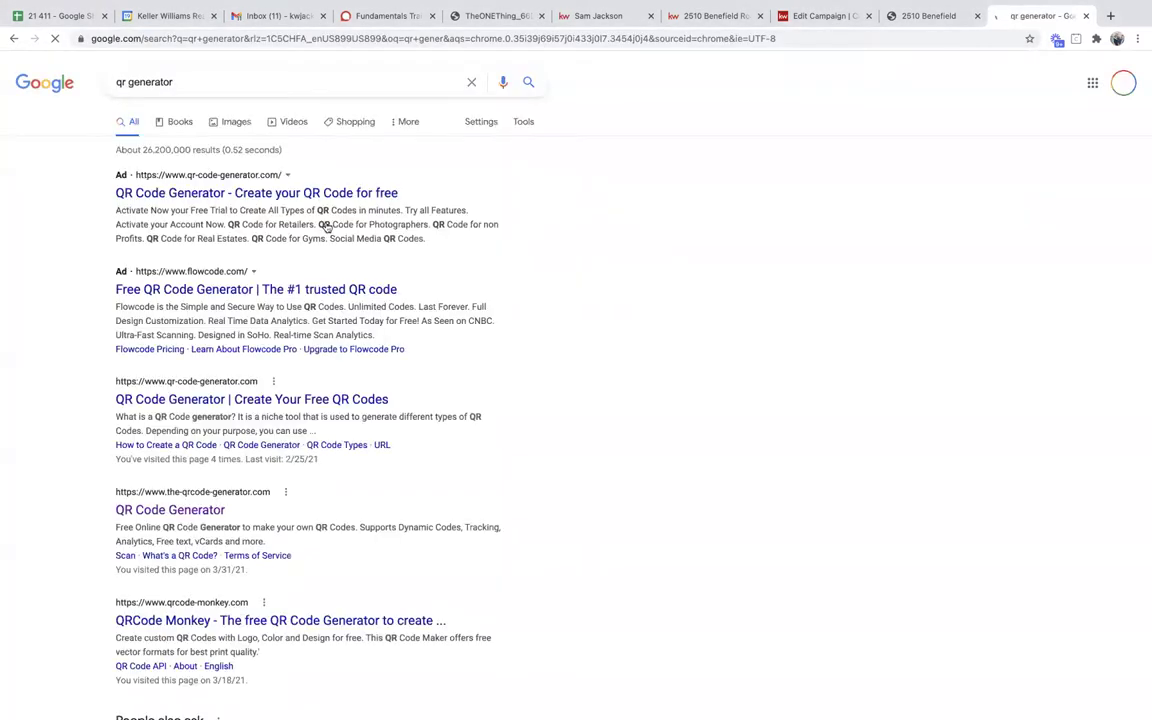
left_click(218, 401)
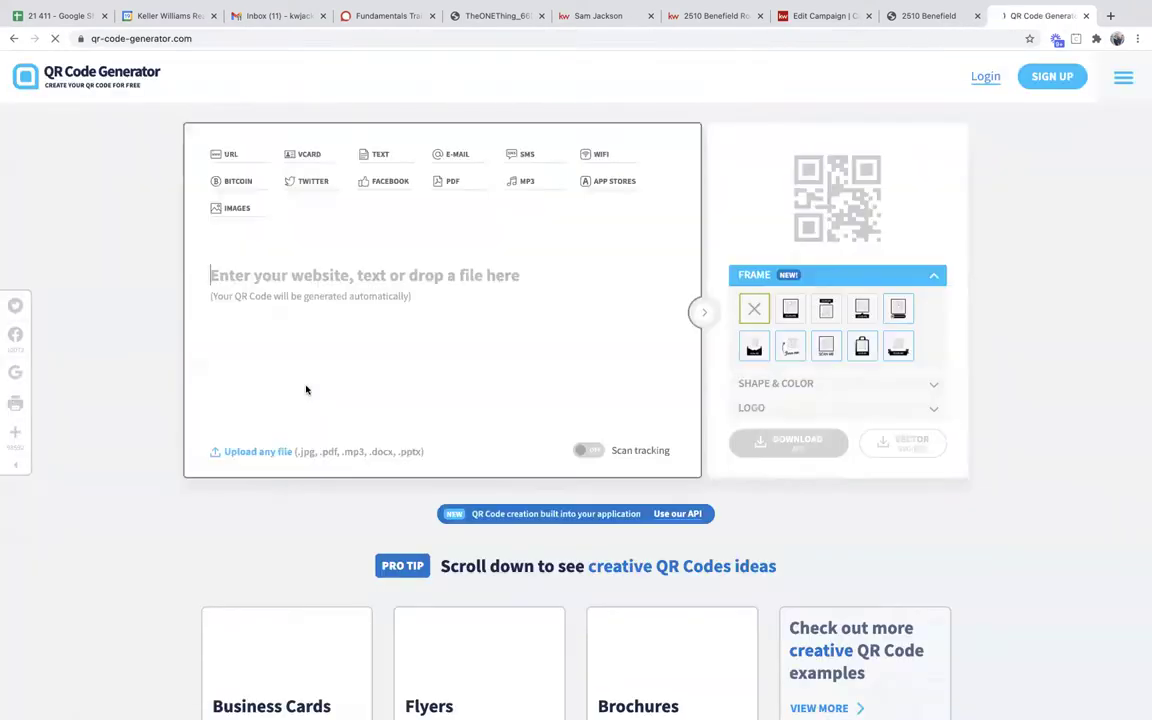
left_click(232, 157)
Step: Paste the landing page URL into the QR code website field, then return to the campaign editor
left_click(333, 277)
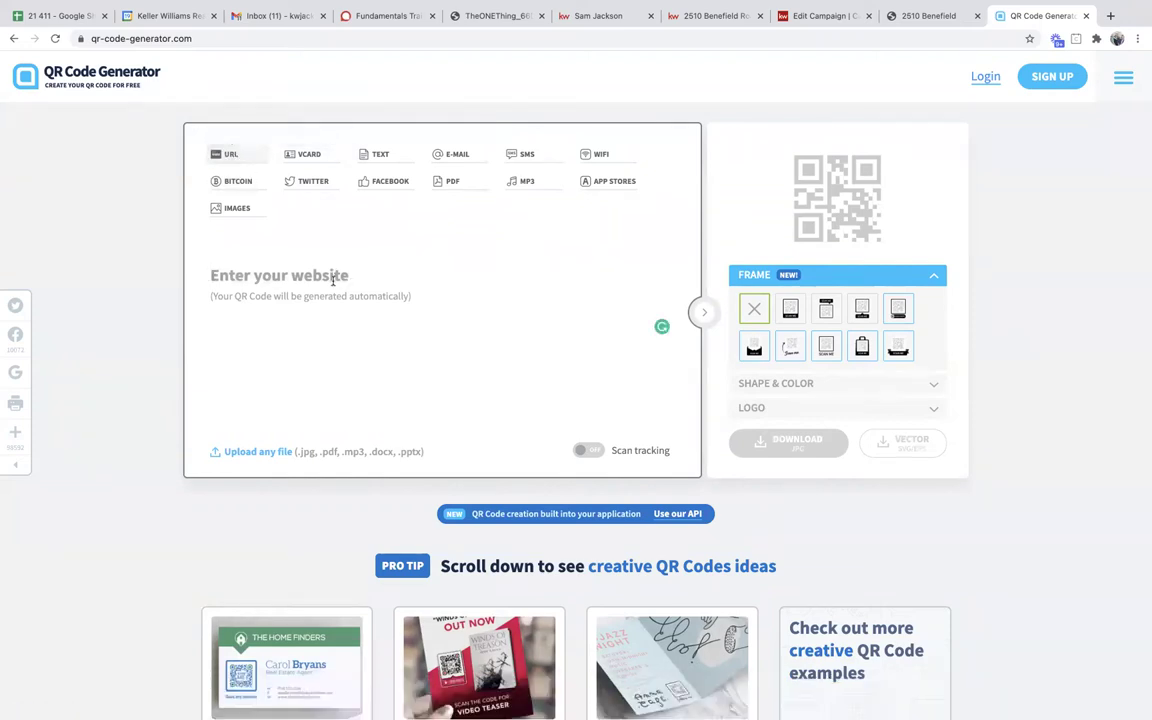
key("ctrl+v")
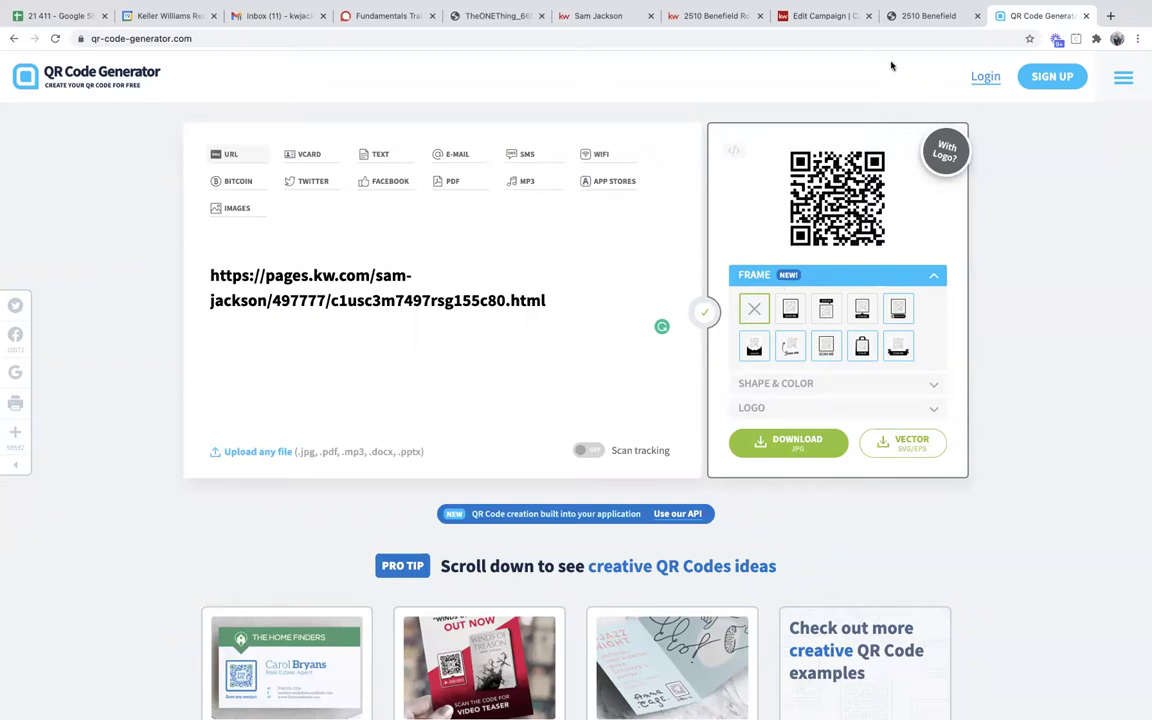
left_click(818, 16)
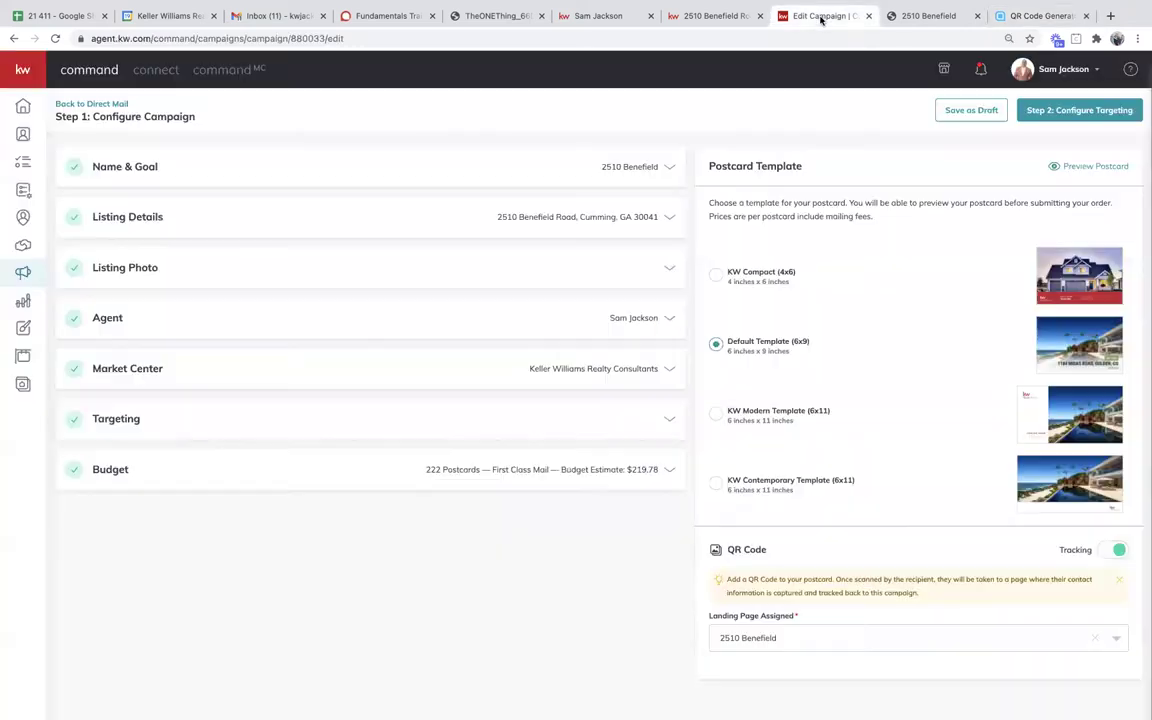
left_click(1022, 16)
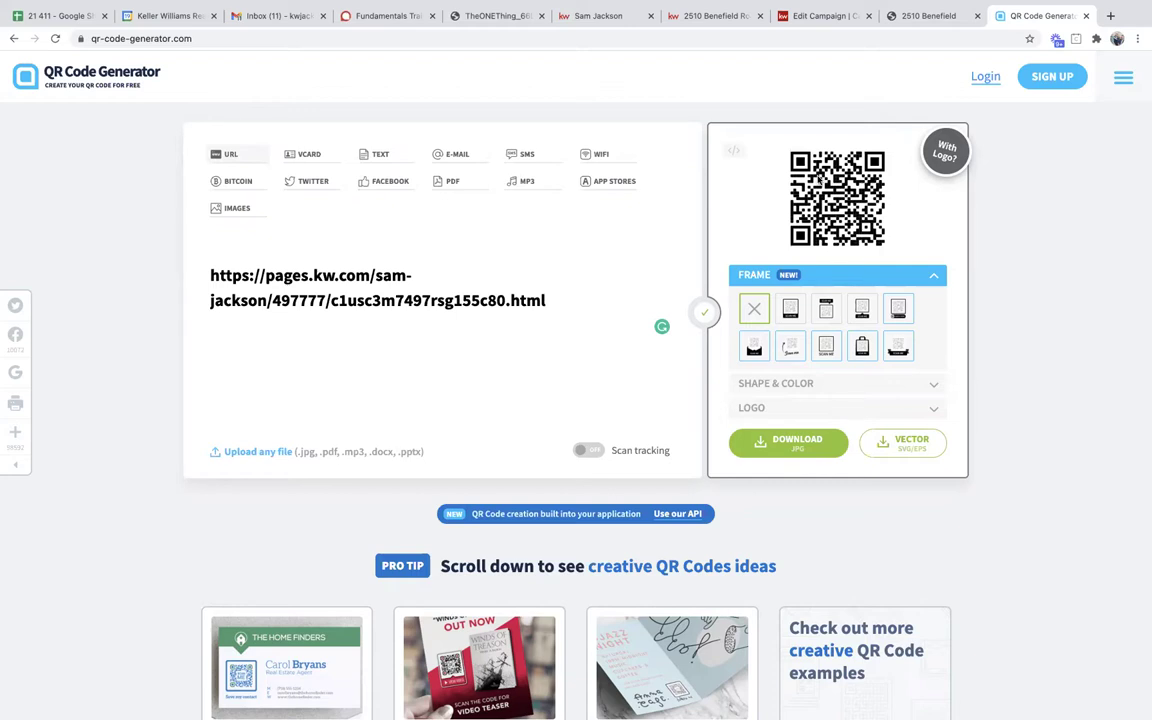
left_click(831, 19)
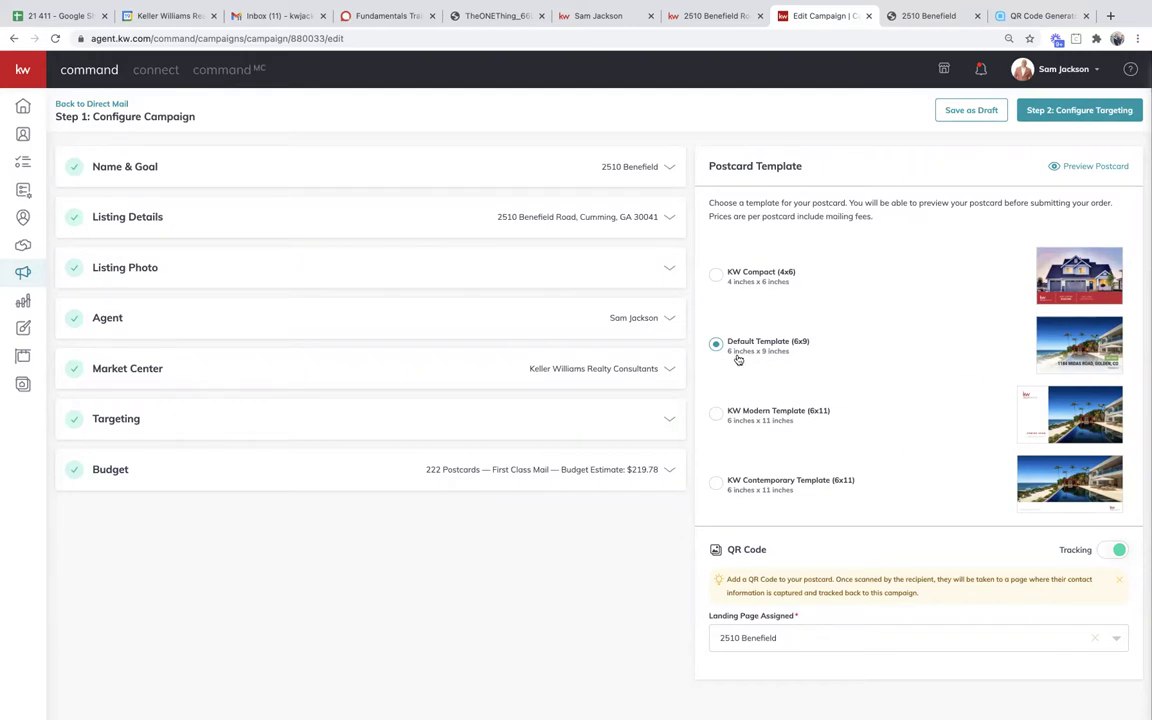
Step: Preview the postcard's front and back, then confirm moving to Step 2: Configure Targeting
left_click(1100, 166)
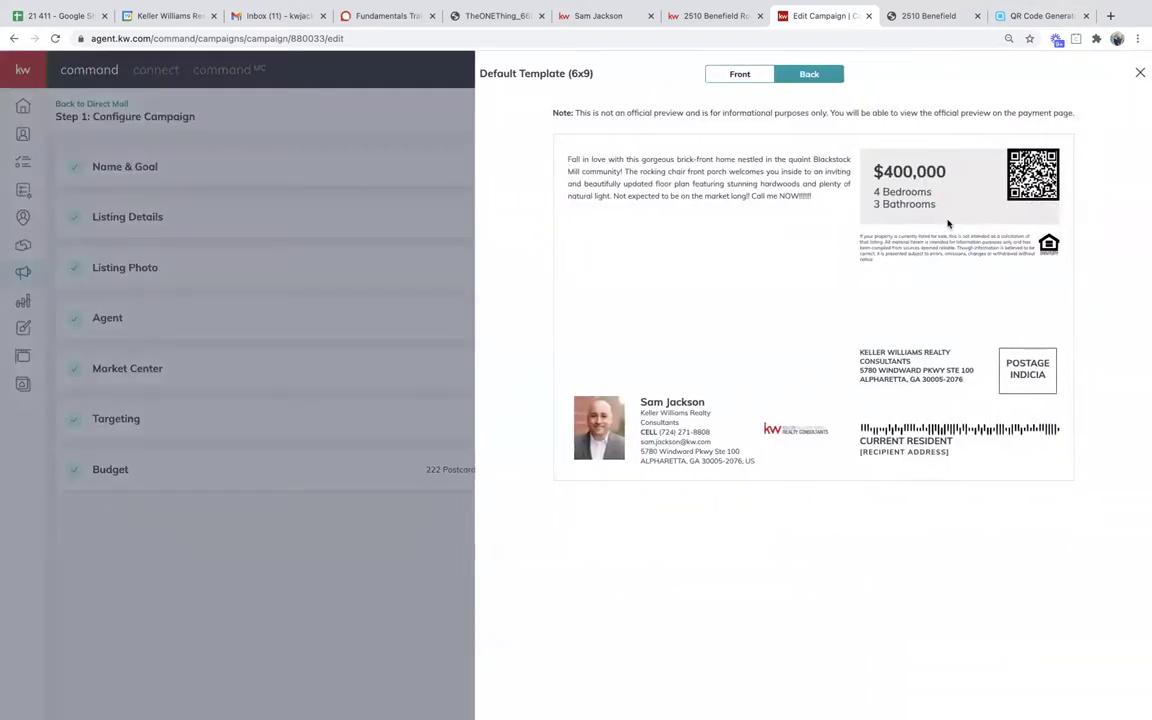
left_click(748, 76)
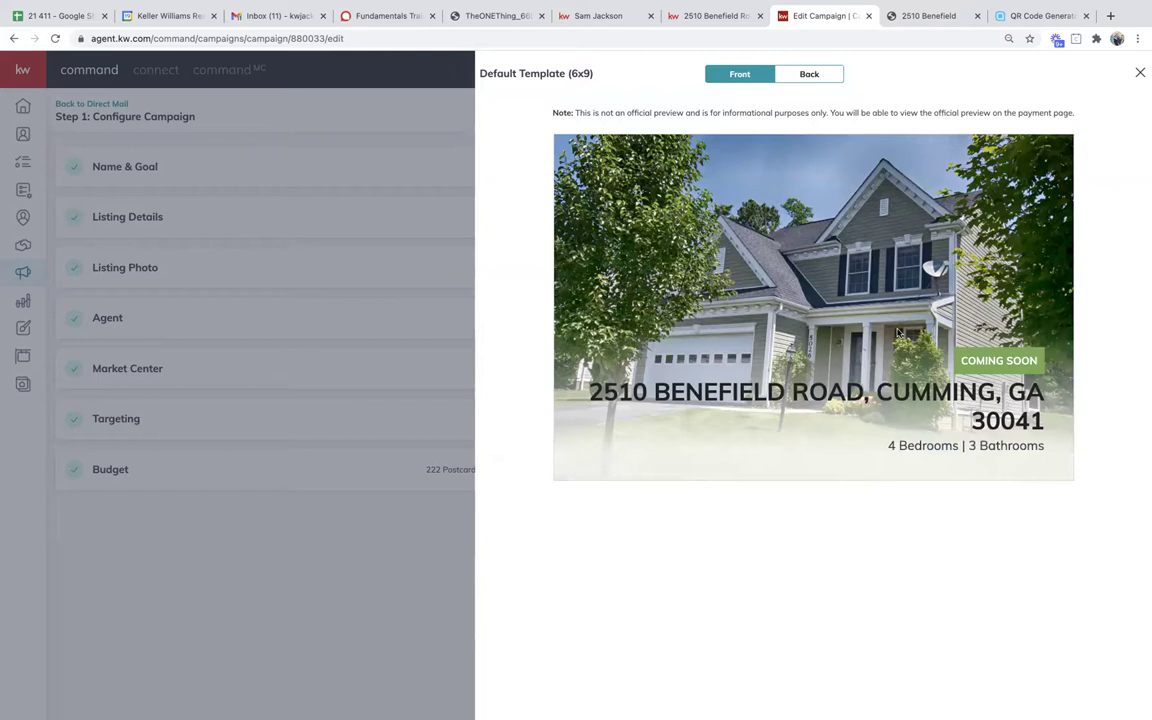
left_click(1139, 75)
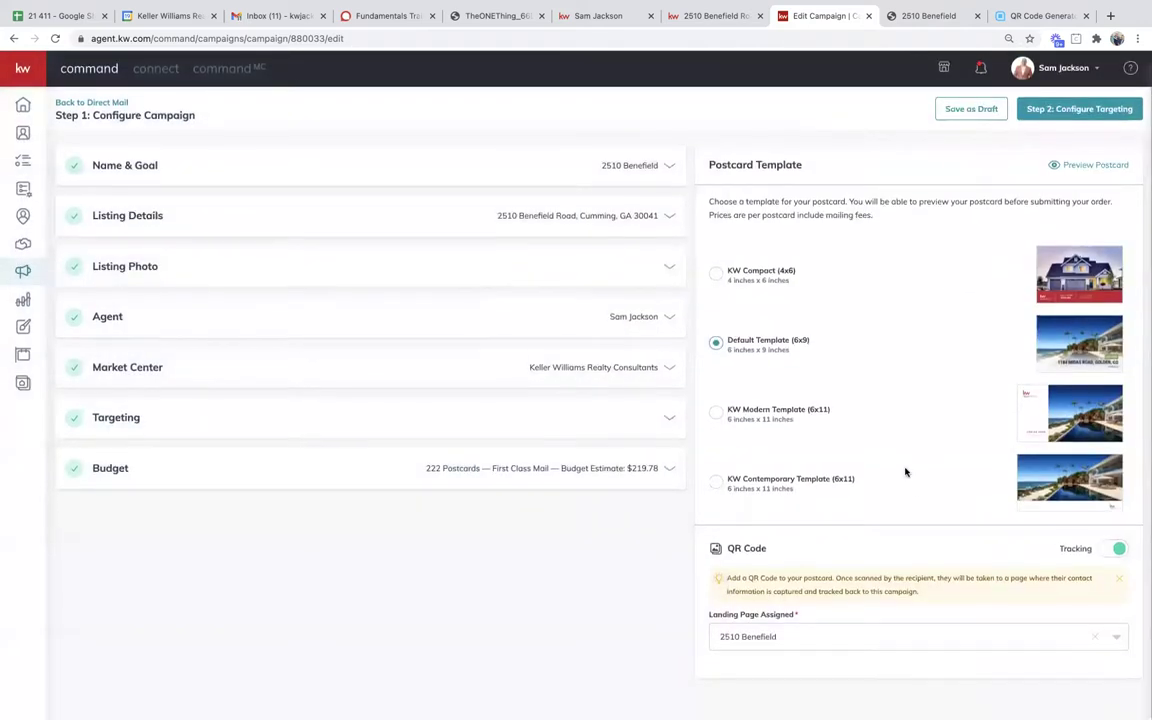
left_click(1072, 112)
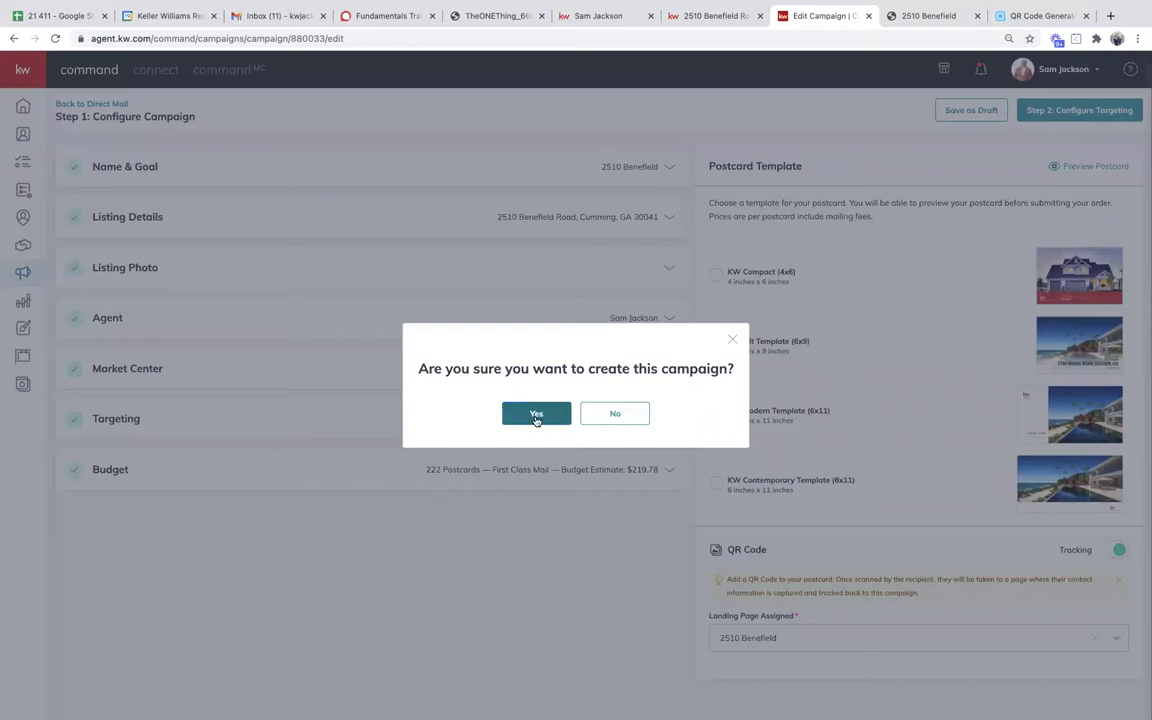
left_click(536, 419)
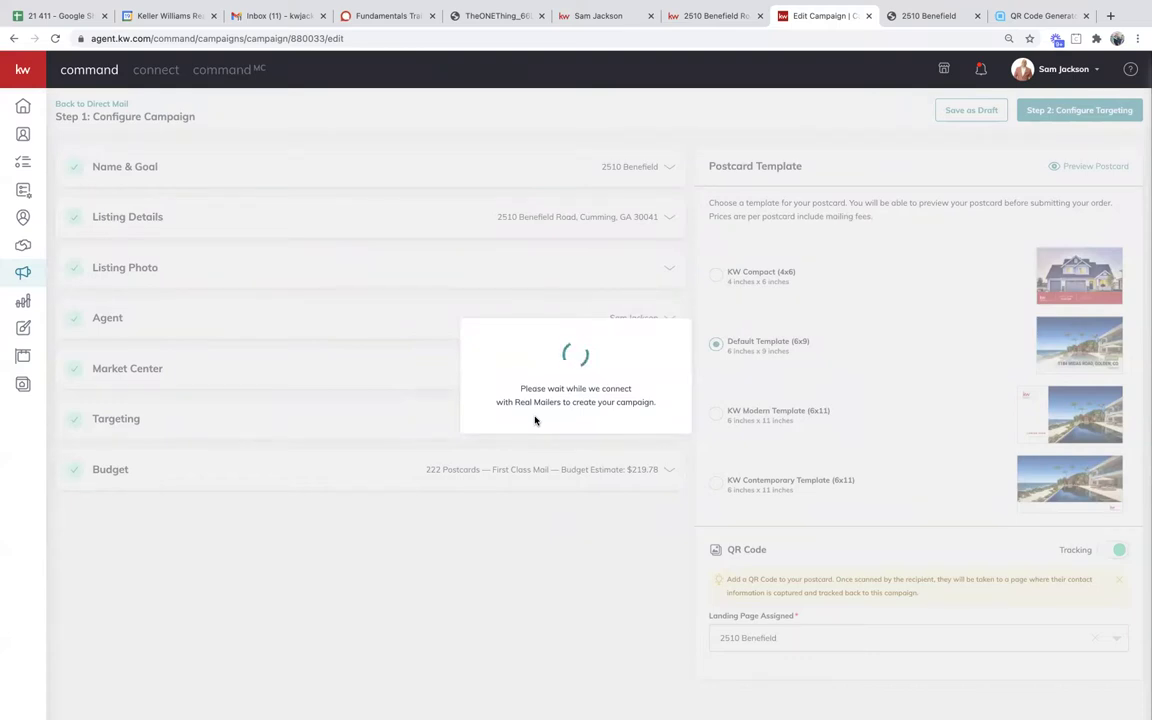
left_click(977, 17)
left_click(977, 17)
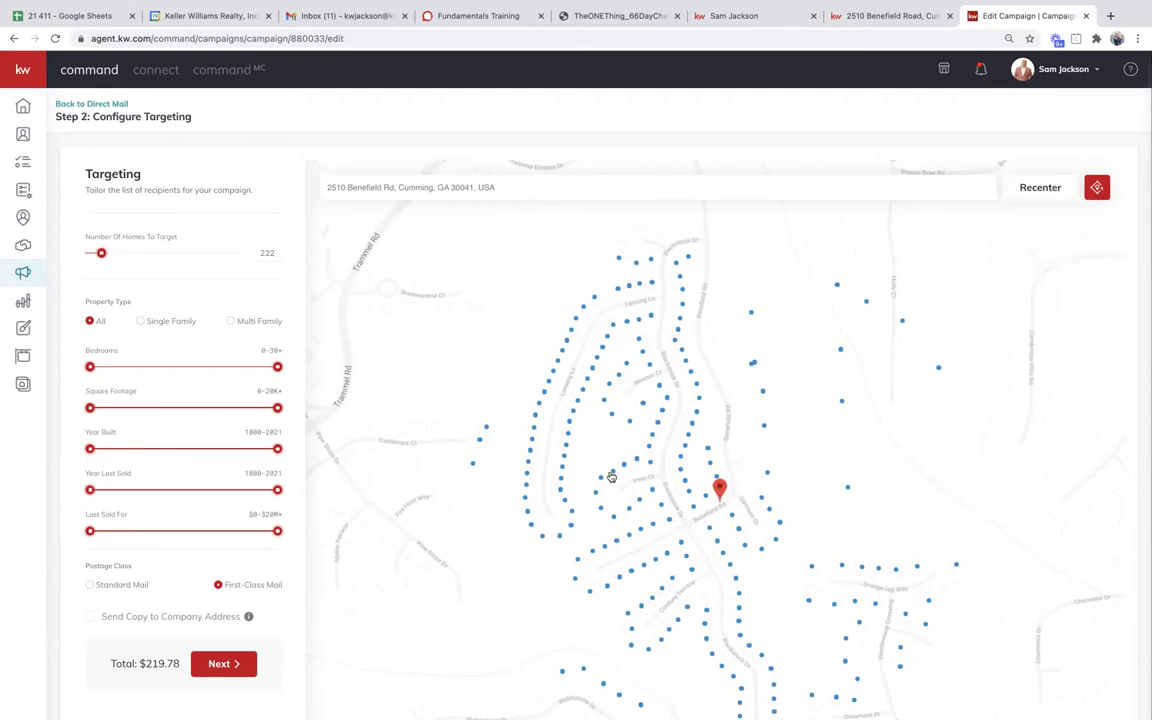
double_click(265, 253)
left_click_drag(103, 256, 128, 255)
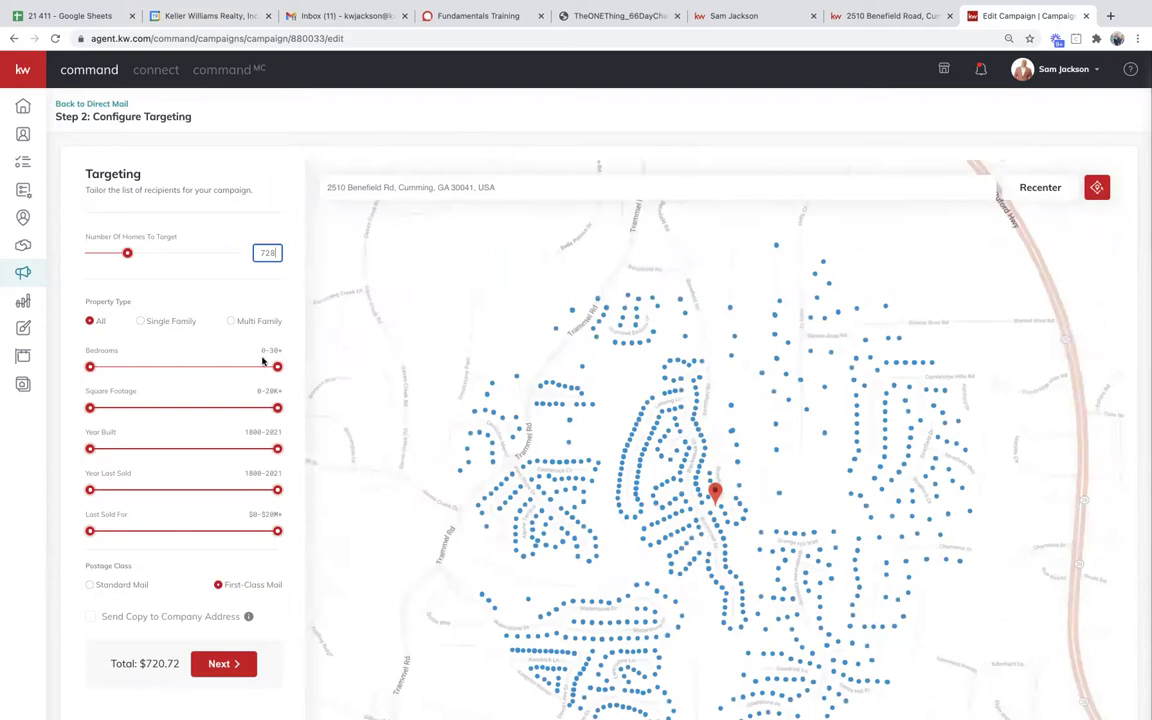
Step: Inspect nearby homes on the map and settle the slider at 300 homes for $297.00
left_click(698, 467)
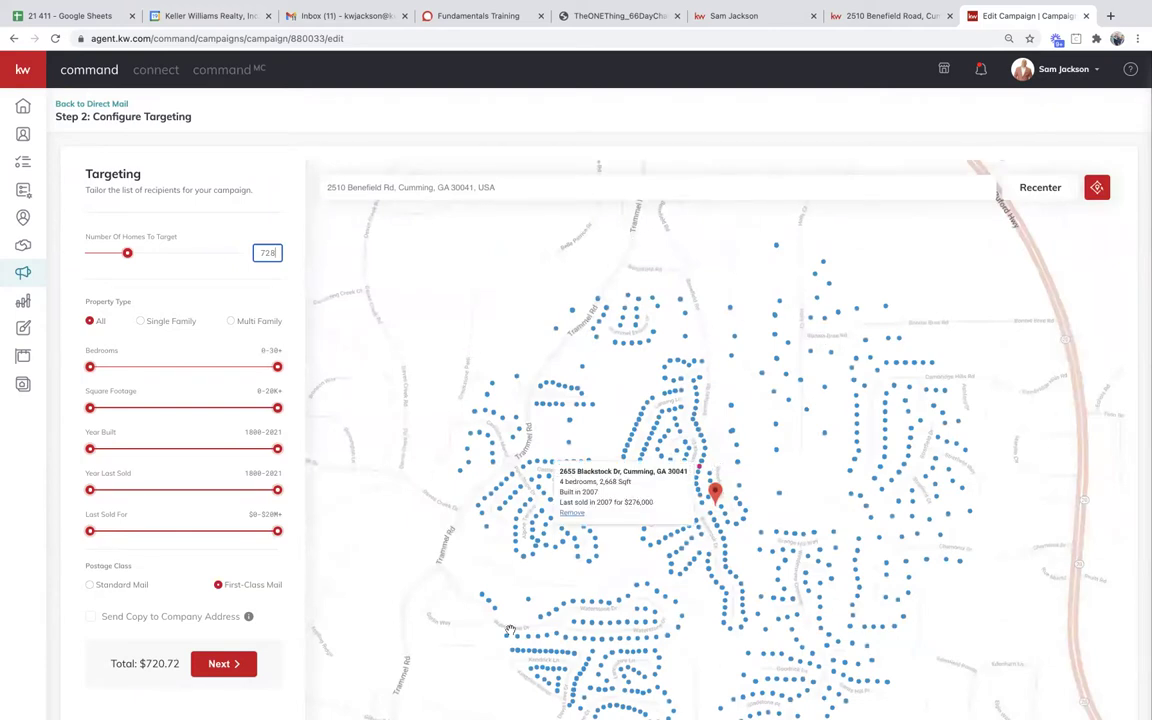
left_click(715, 494)
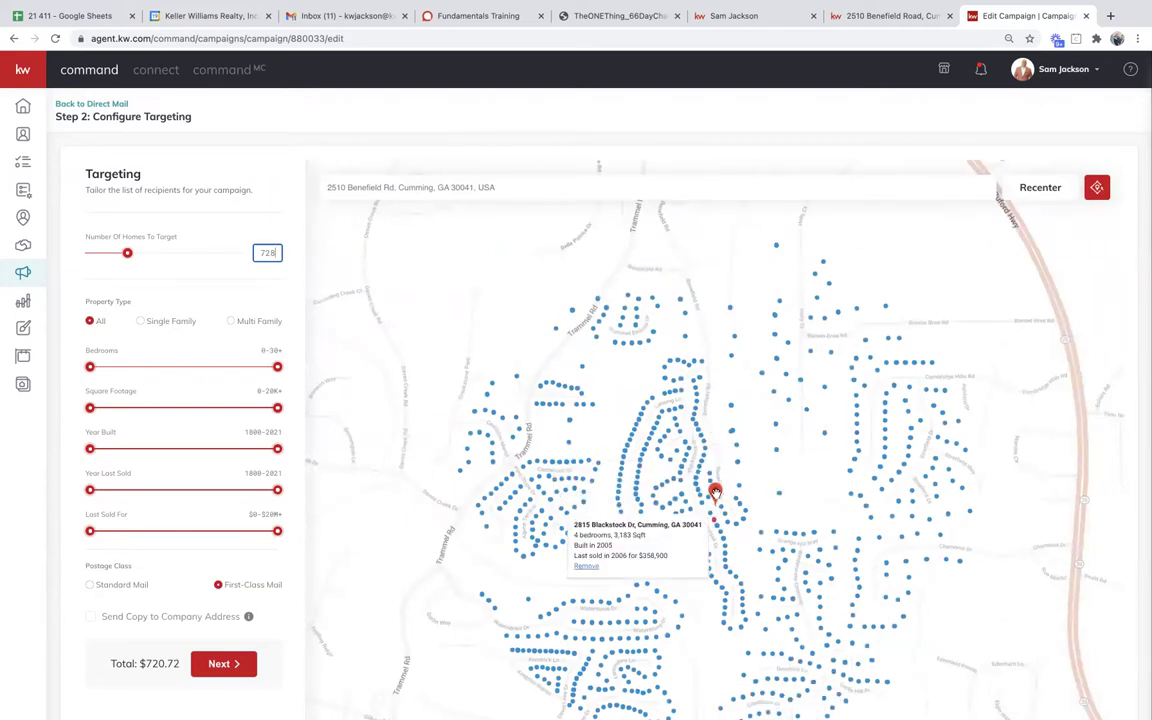
left_click(715, 493)
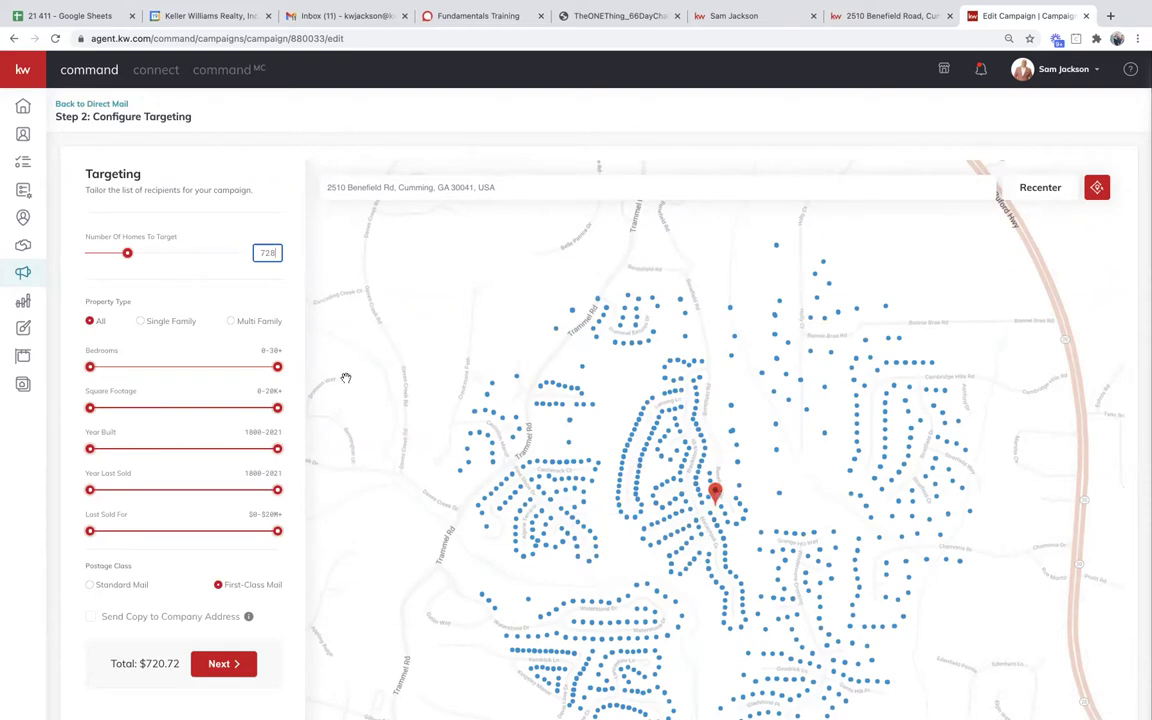
left_click_drag(128, 253, 98, 258)
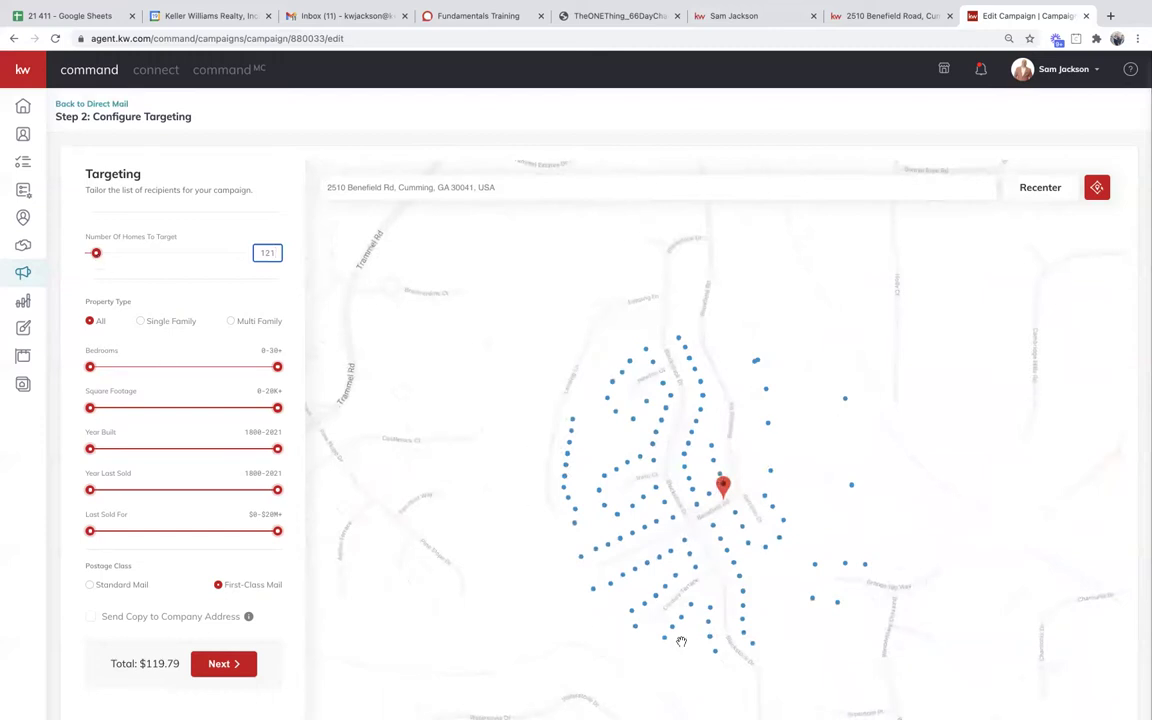
left_click(662, 383)
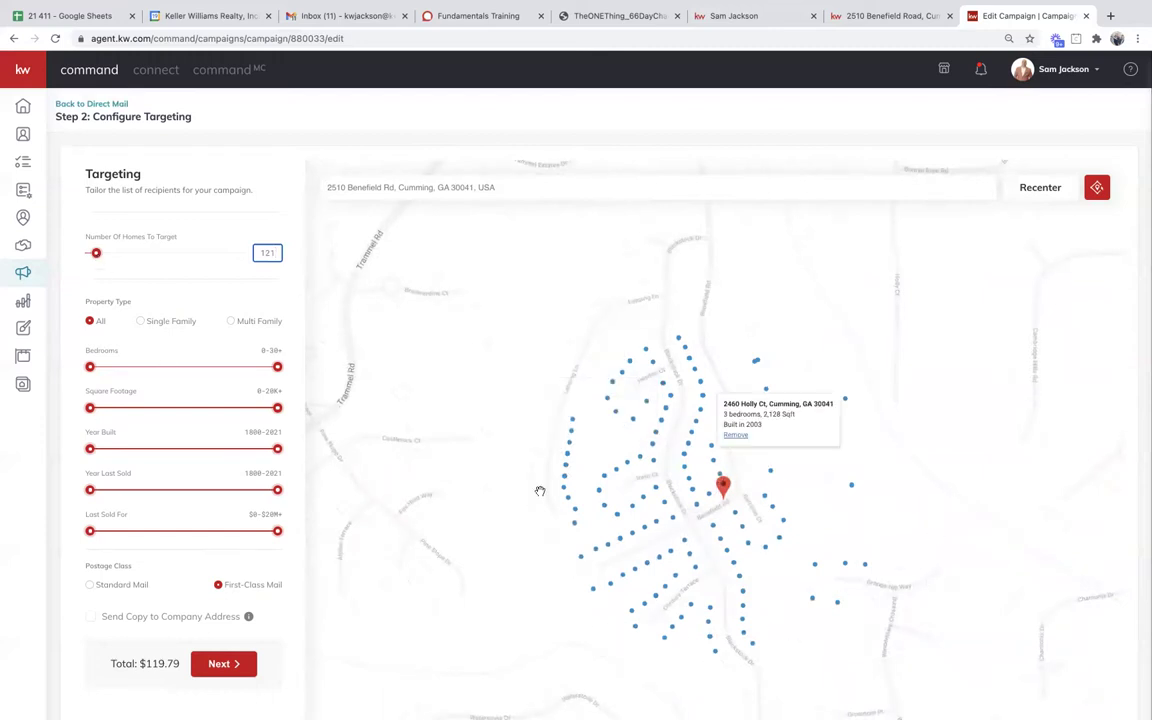
left_click(740, 402)
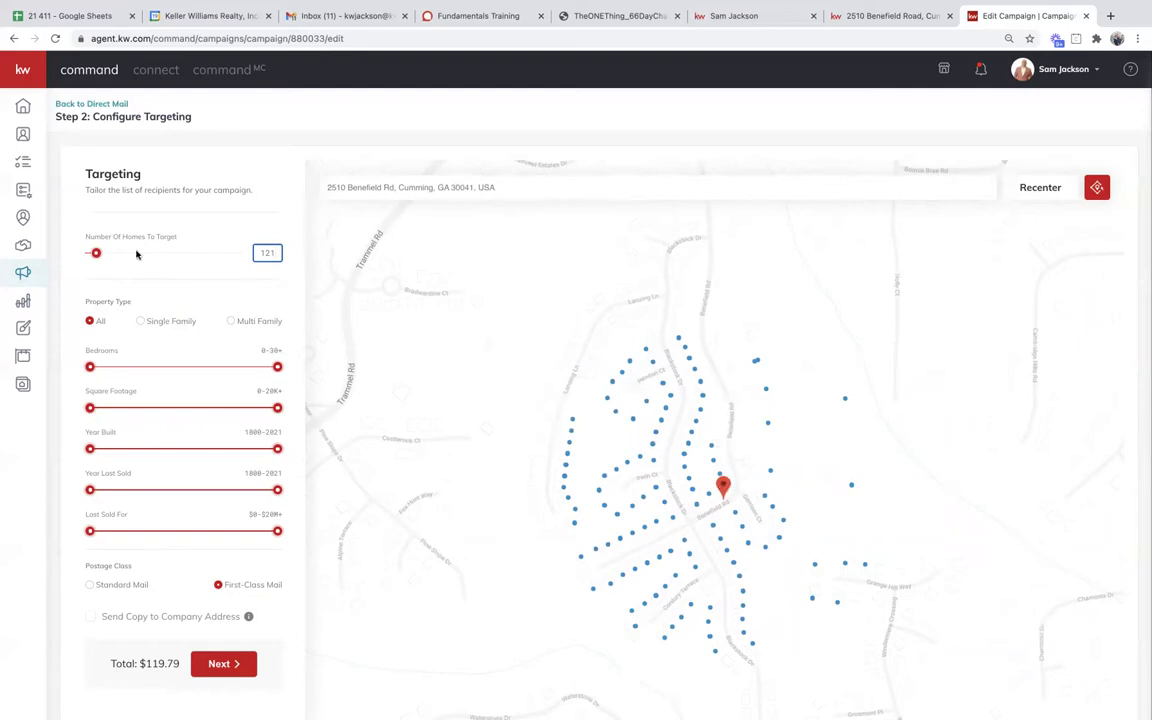
left_click_drag(96, 253, 114, 258)
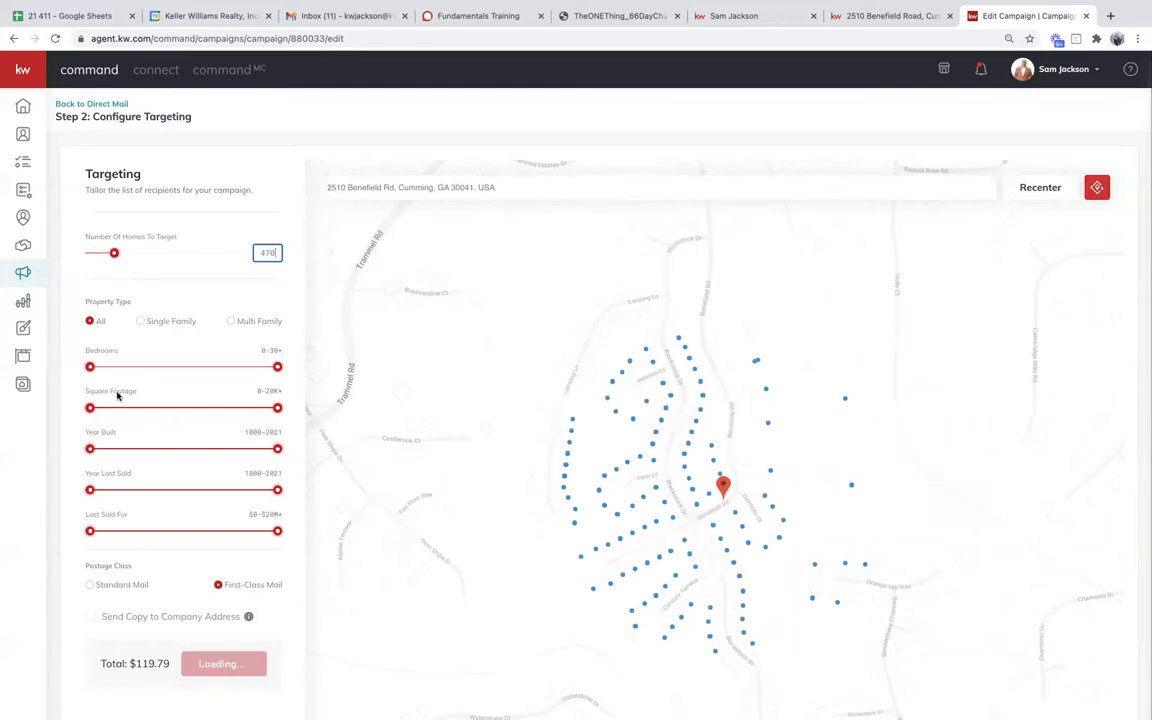
double_click(167, 670)
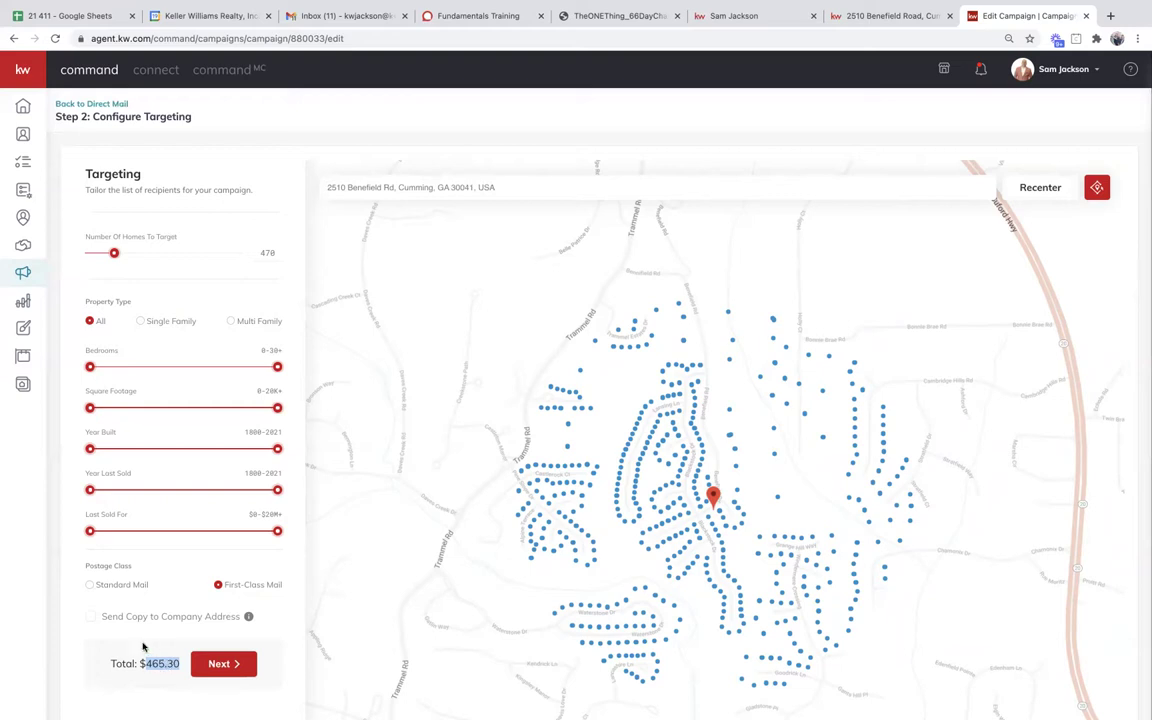
left_click_drag(117, 257, 105, 258)
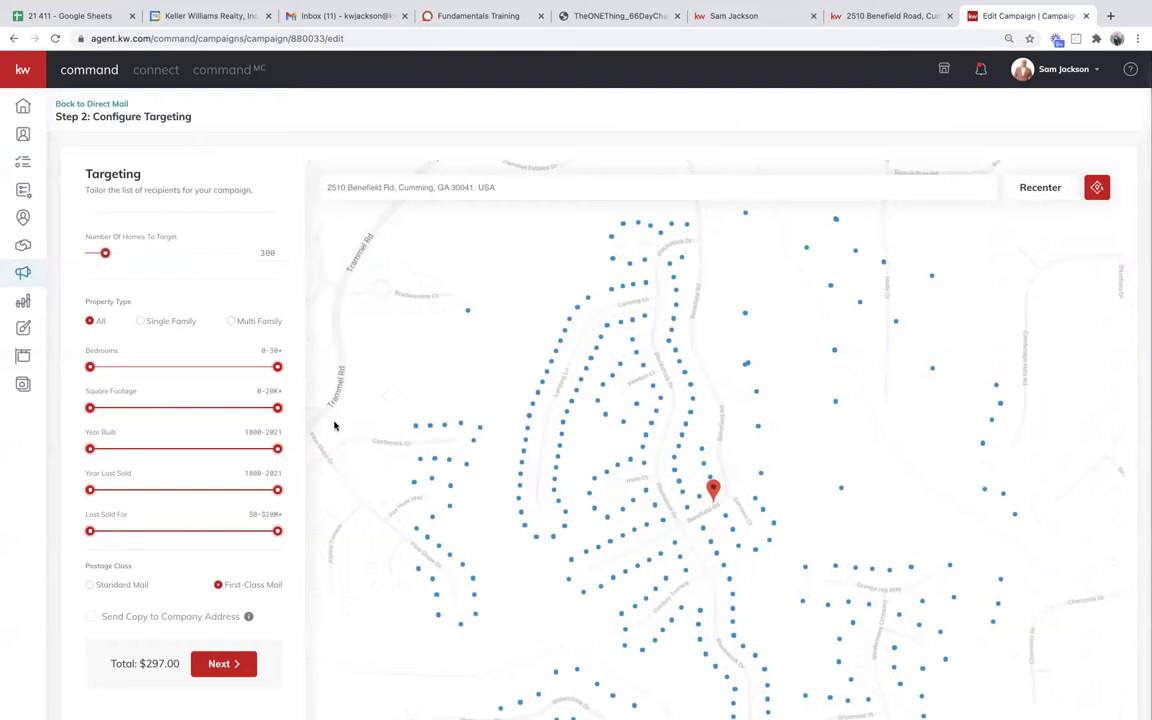
Step: Check Send Copy to Company Address so the 300-home First-Class campaign totals $297.99
left_click(90, 618)
mouse_move(247, 619)
scroll(341, 369, "down", 1)
scroll(342, 368, "down", 1)
scroll(298, 329, "up", 1)
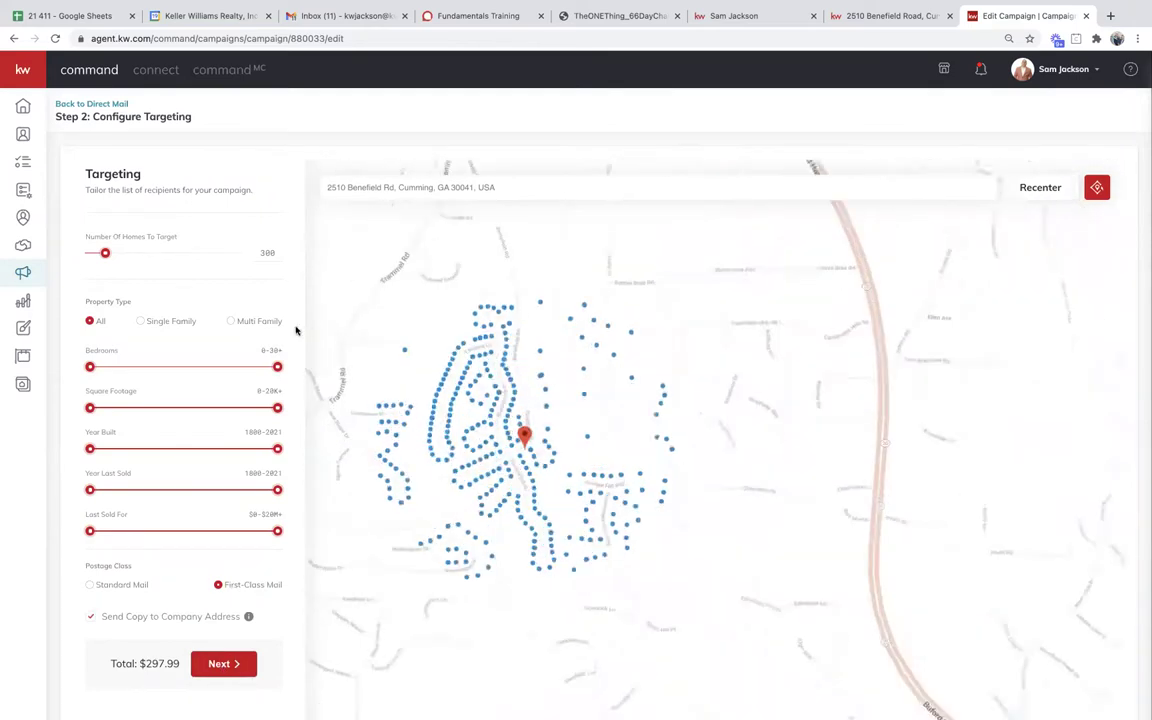
mouse_move(499, 425)
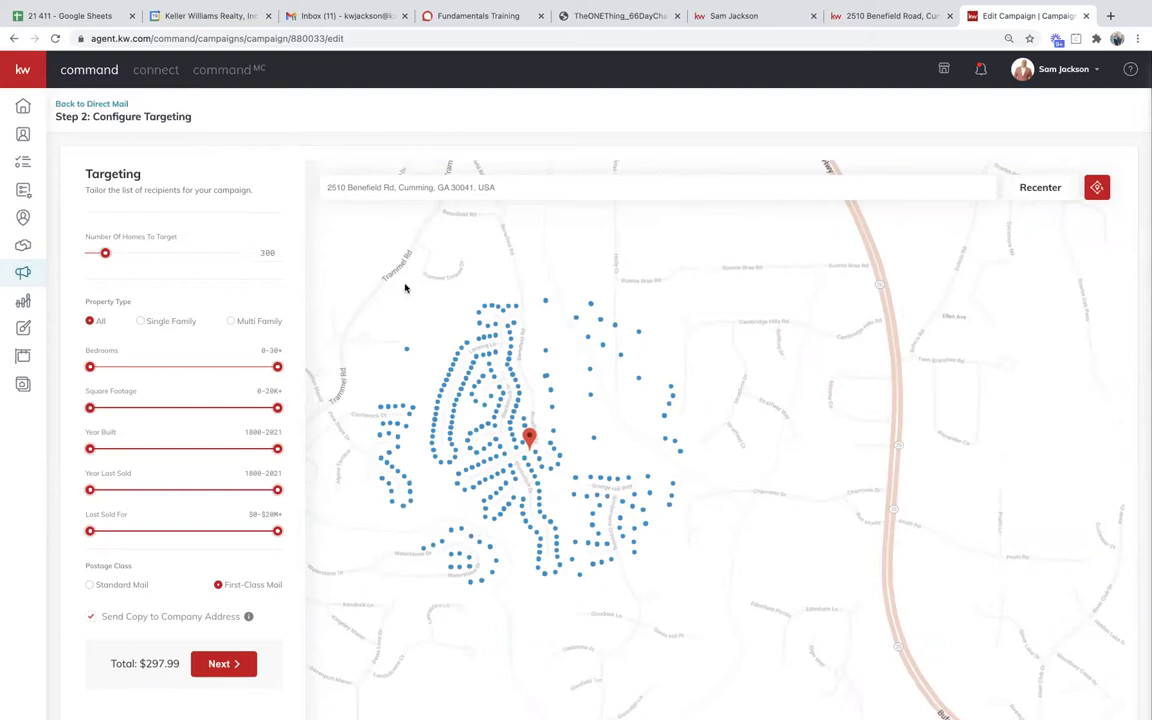
Step: Recenter the map and cut the homes to target from 300 to 75, totaling $64.35
left_click_drag(396, 315, 505, 337)
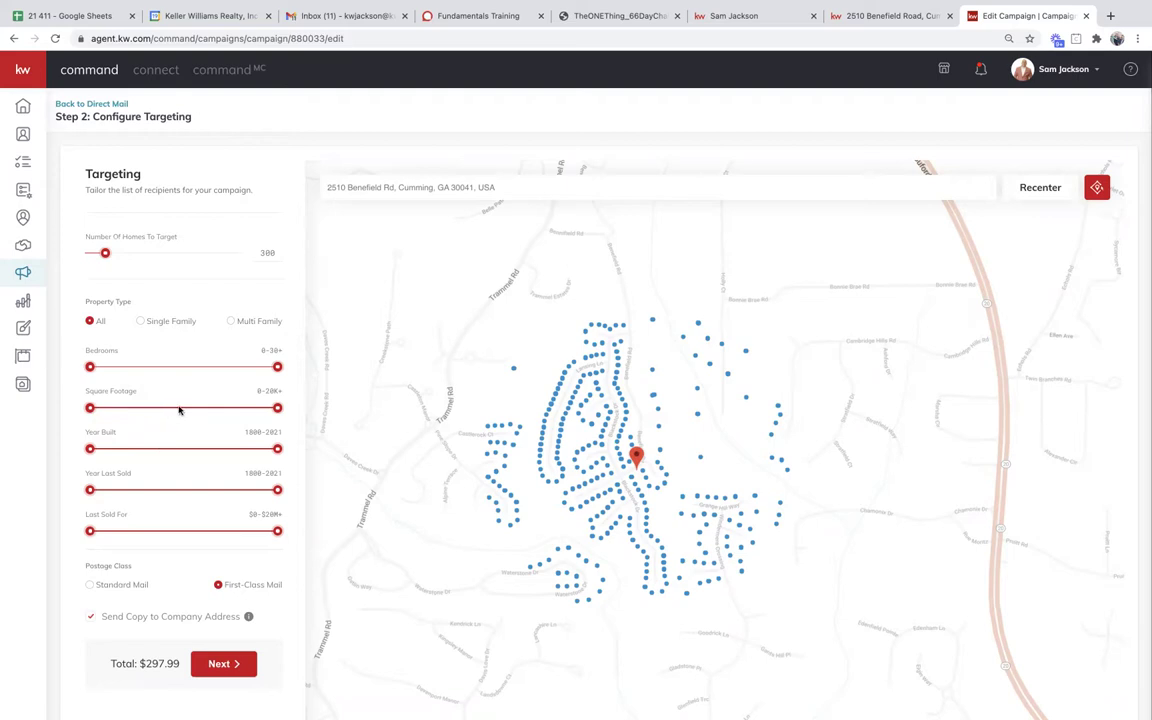
left_click_drag(104, 253, 93, 256)
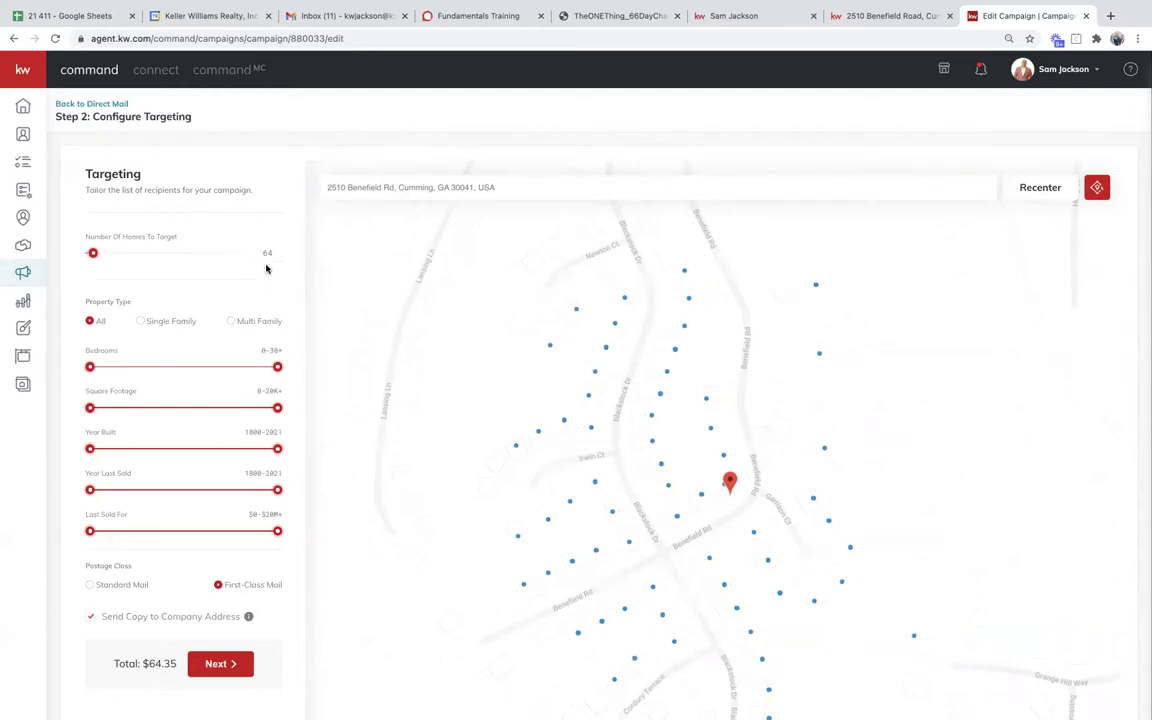
Step: Jump the homes-to-target slider to 1000, then bring it down to 213 homes ($211.86)
left_click(143, 254)
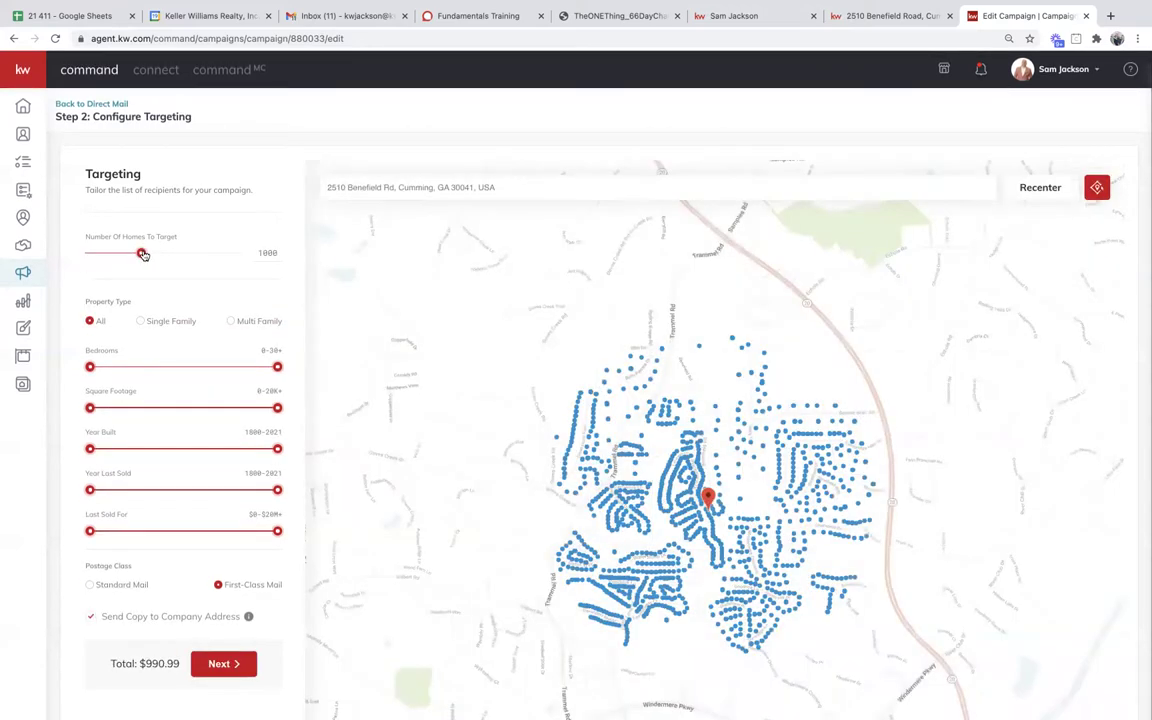
left_click_drag(143, 254, 102, 261)
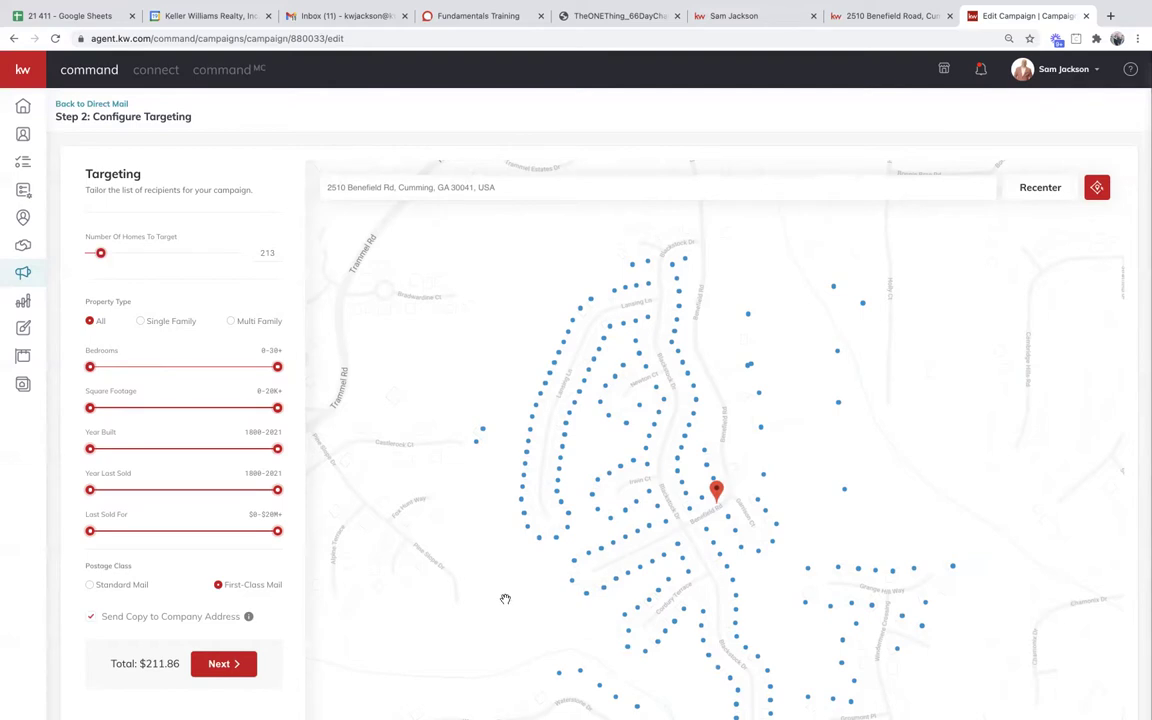
Step: Inspect the details of two nearby homes on the map
left_click(647, 531)
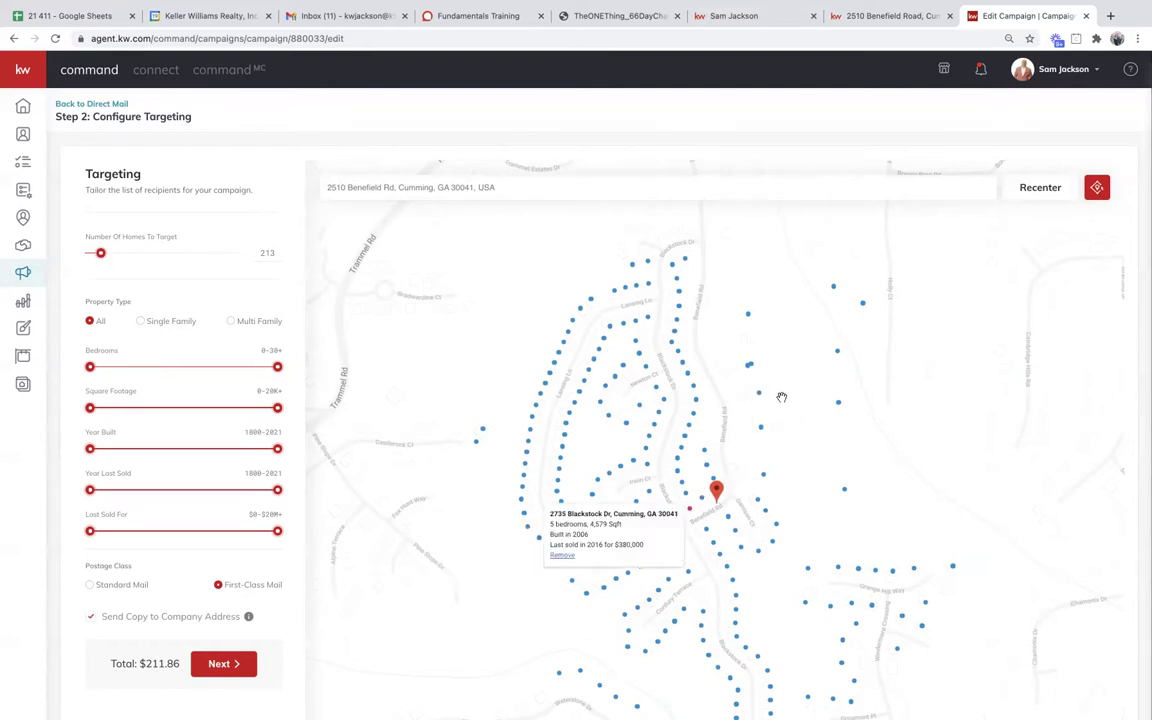
mouse_move(630, 465)
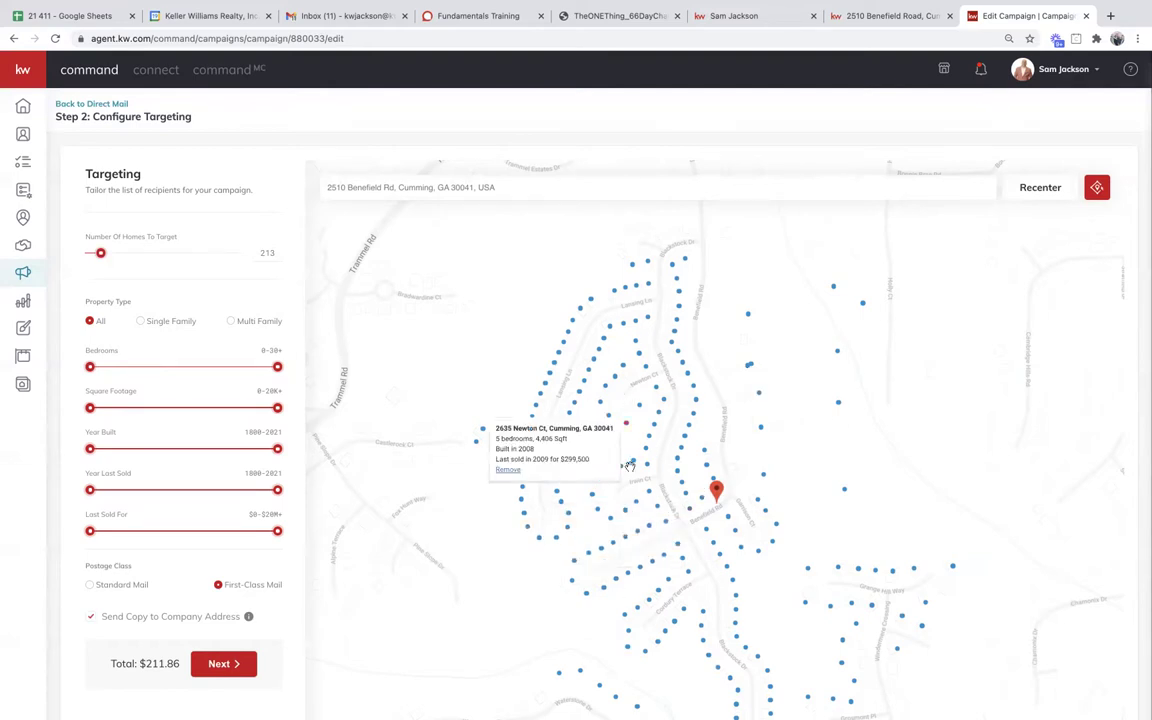
left_click(757, 499)
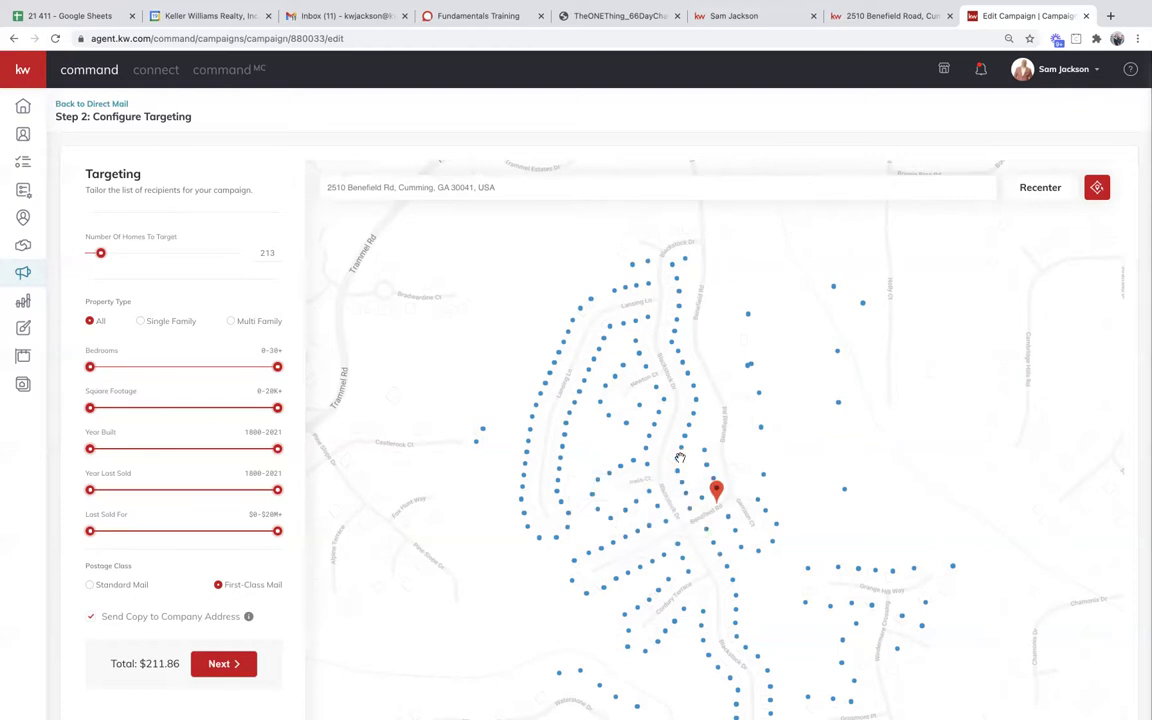
mouse_move(676, 461)
scroll(678, 461, "up", 2)
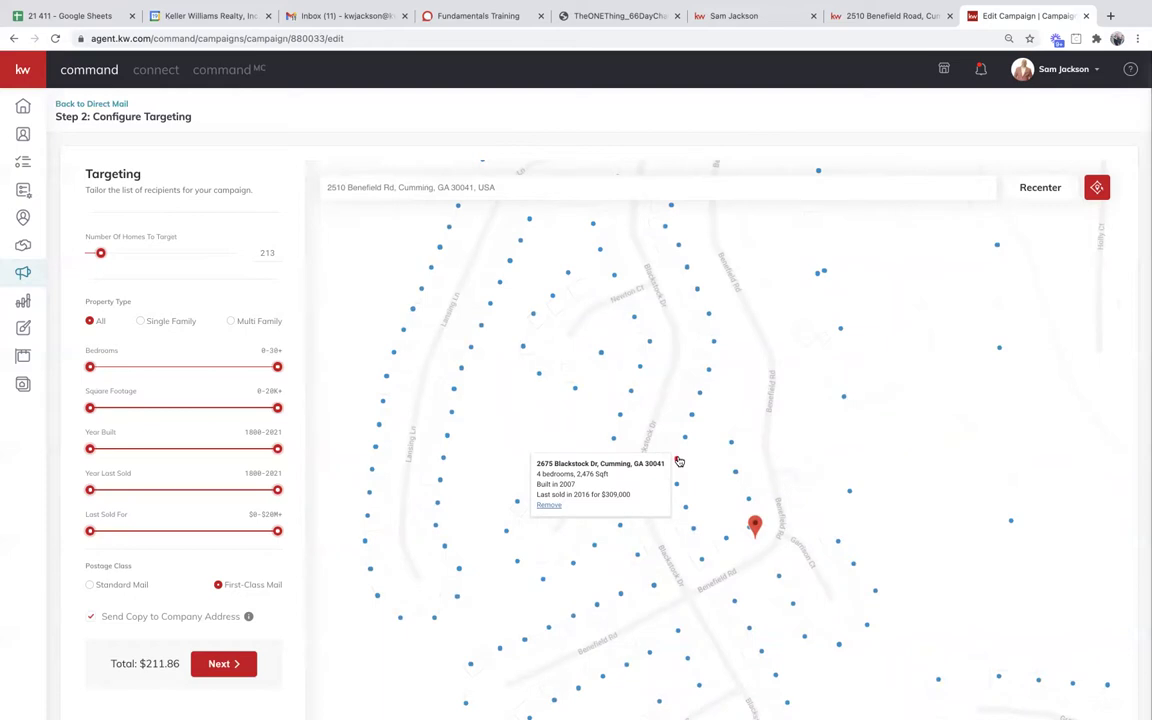
scroll(678, 461, "down", 2)
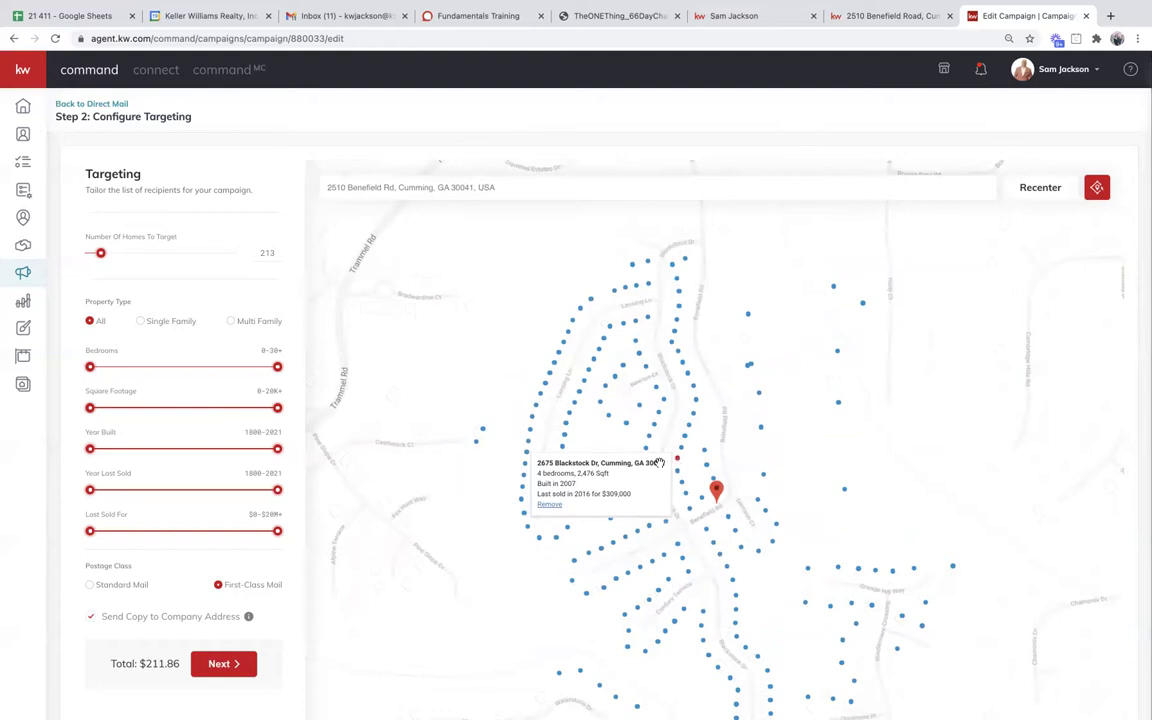
Step: Remove the Blackstock Dr home from the recipient list and close its card
left_click(549, 506)
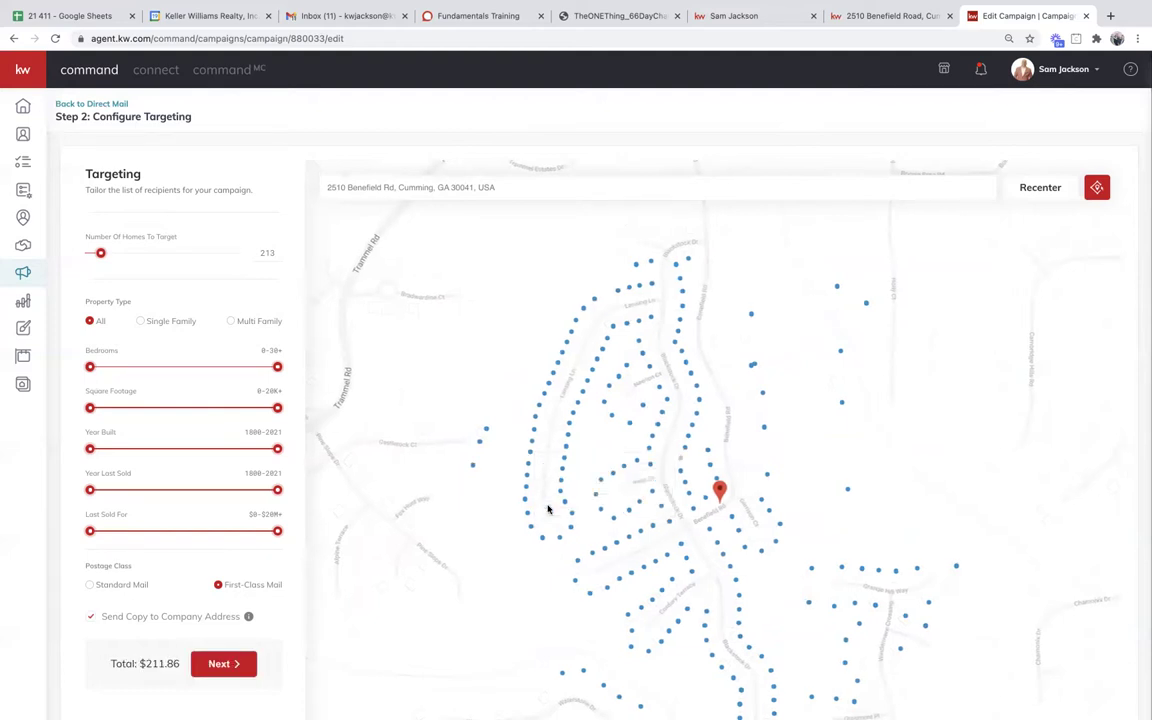
left_click(565, 502)
left_click(680, 462)
left_click(681, 462)
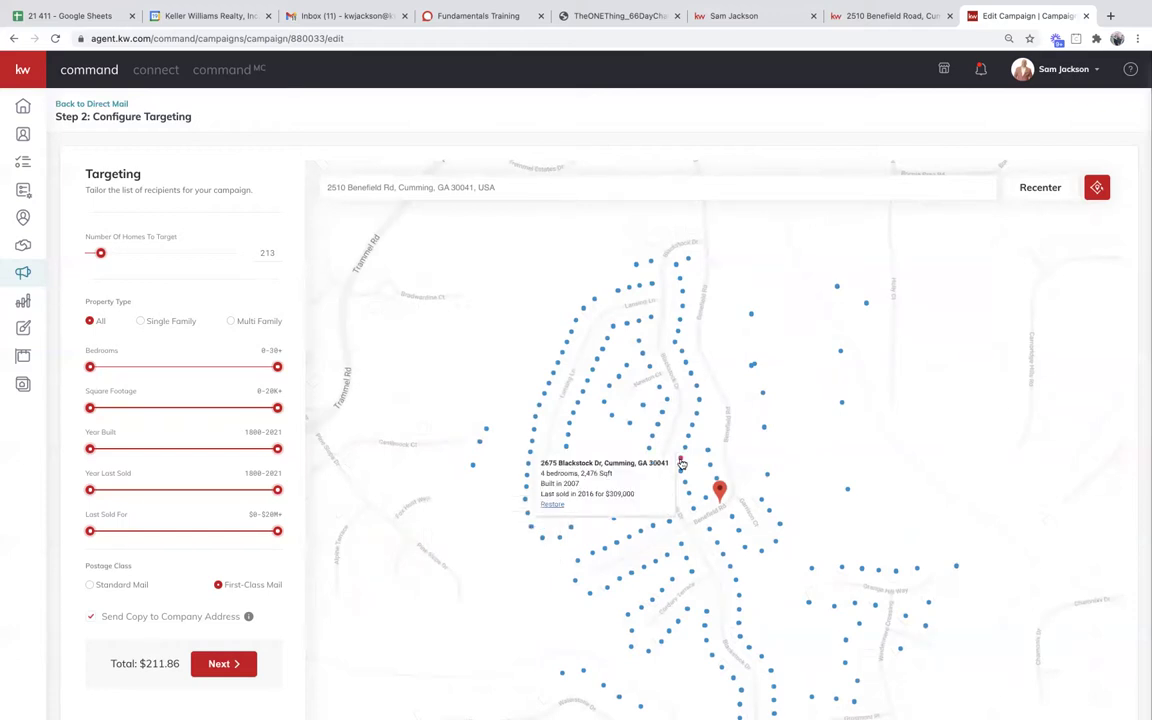
left_click(628, 374)
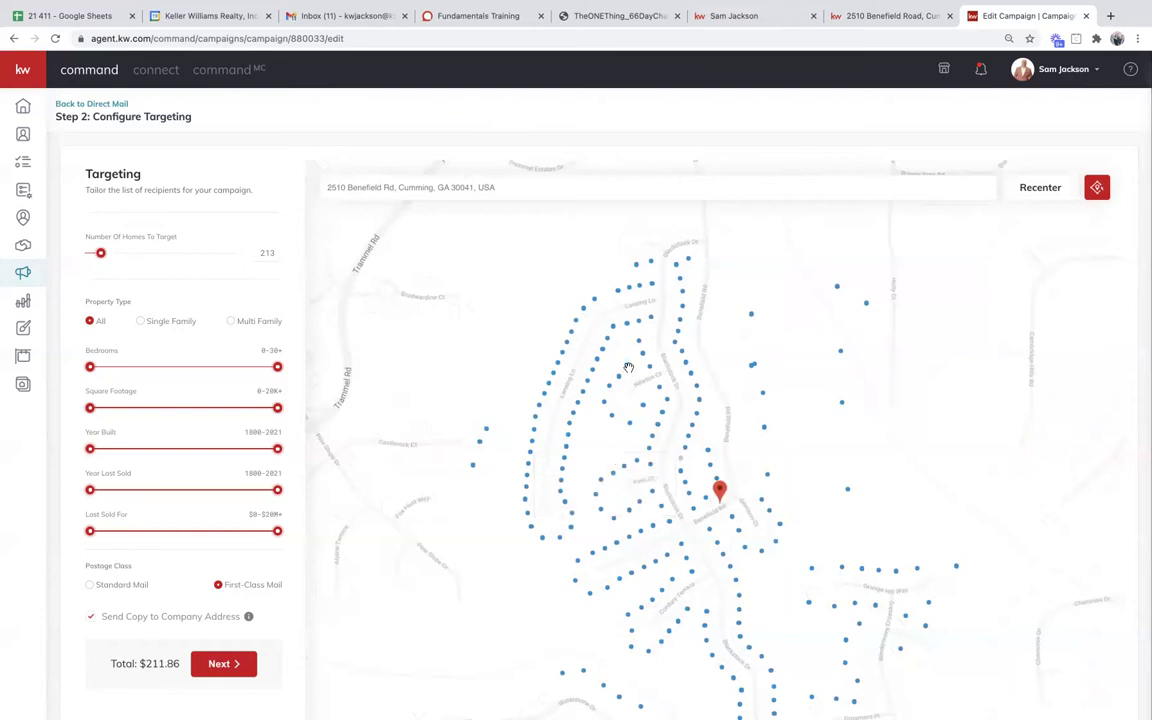
Step: Remove the Newton Ct home from recipients, then check and close a Lansing Ln home's card
left_click(627, 368)
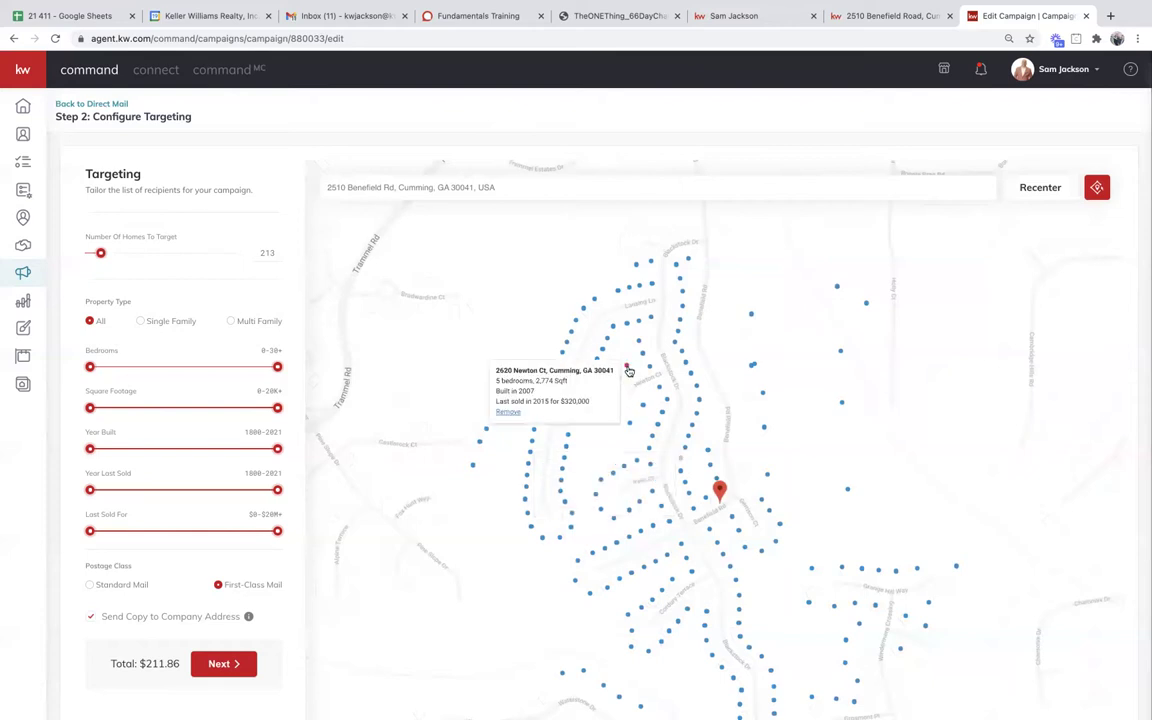
left_click(508, 411)
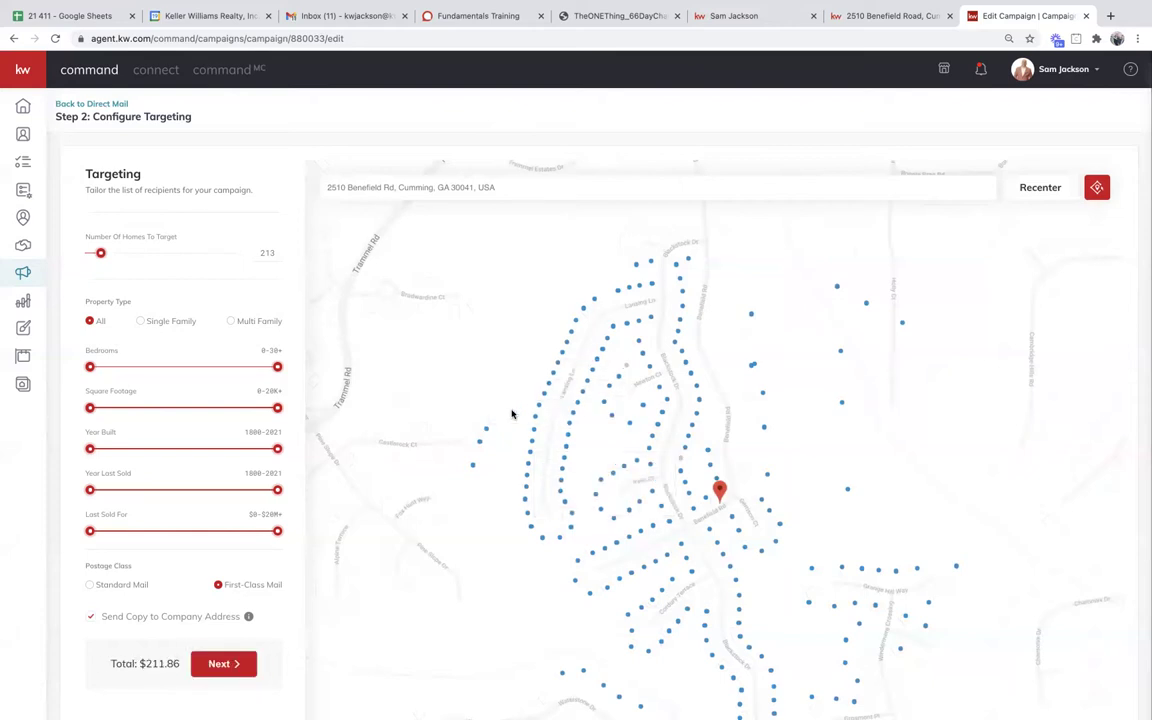
left_click(535, 416)
left_click(612, 420)
Step: Narrow Year Last Sold to 1800–2012 and set 250 target homes for $248.49
left_click_drag(83, 475, 132, 477)
left_click_drag(277, 491, 229, 497)
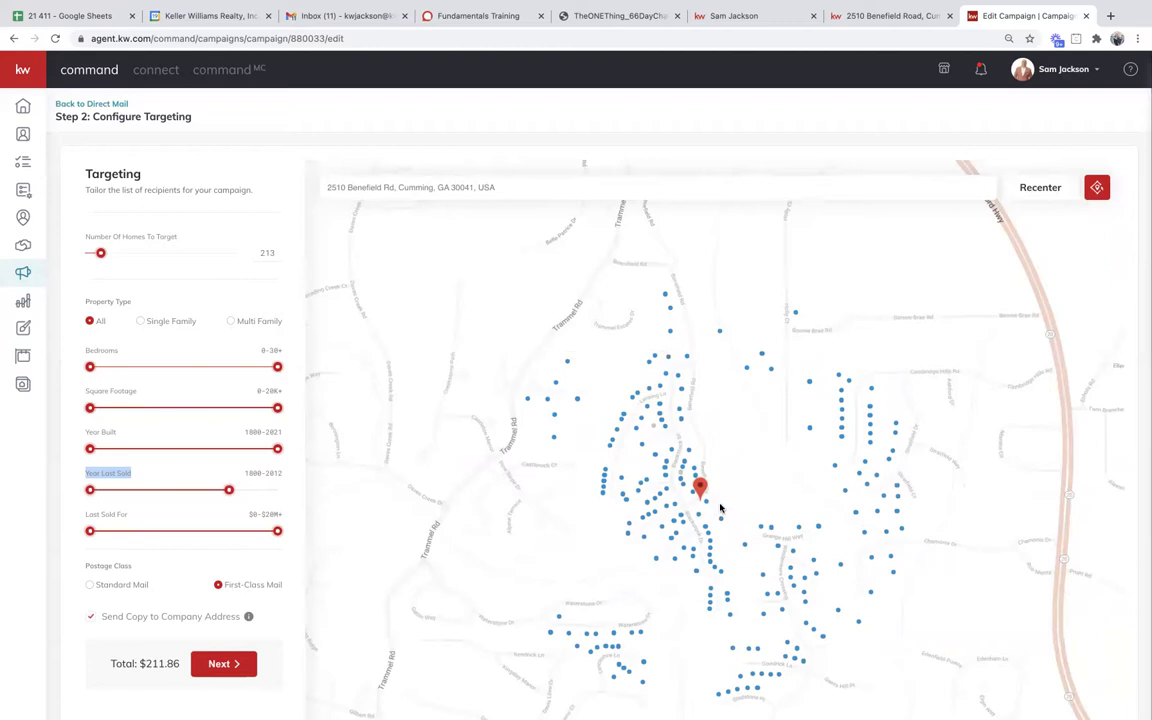
scroll(720, 508, "up", 3)
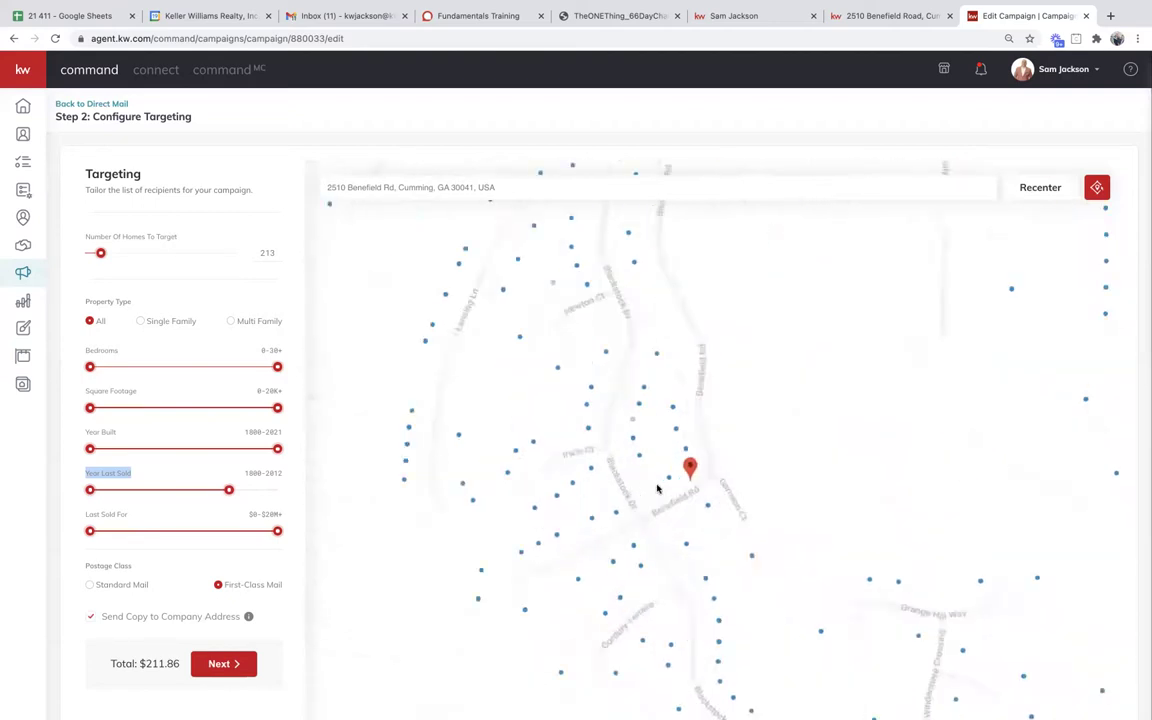
scroll(657, 488, "up", 2)
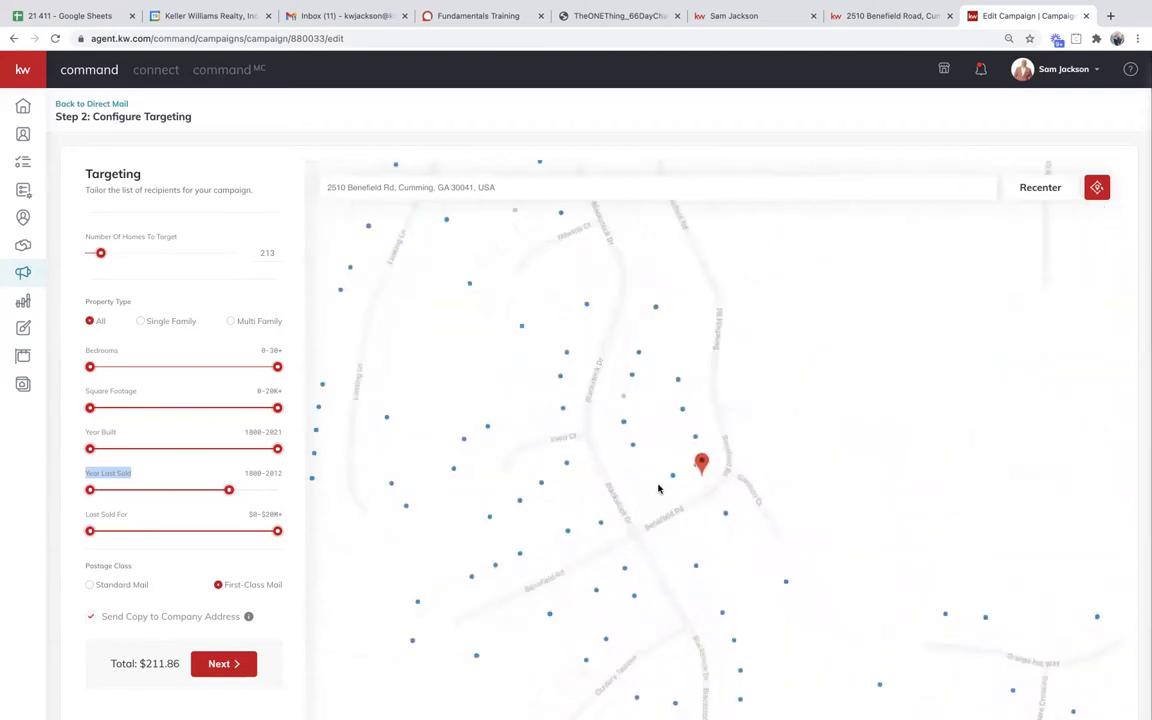
left_click_drag(101, 253, 104, 254)
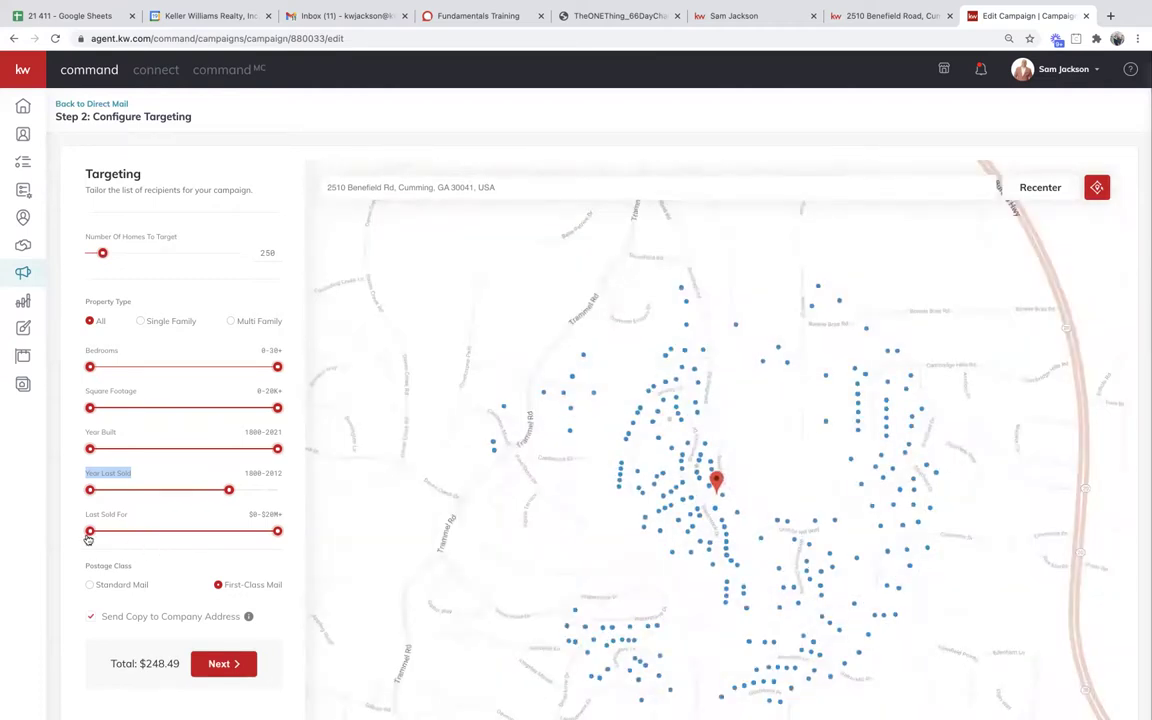
Step: Raise the Last Sold For minimum and inspect two homes on the map
left_click_drag(90, 535, 139, 536)
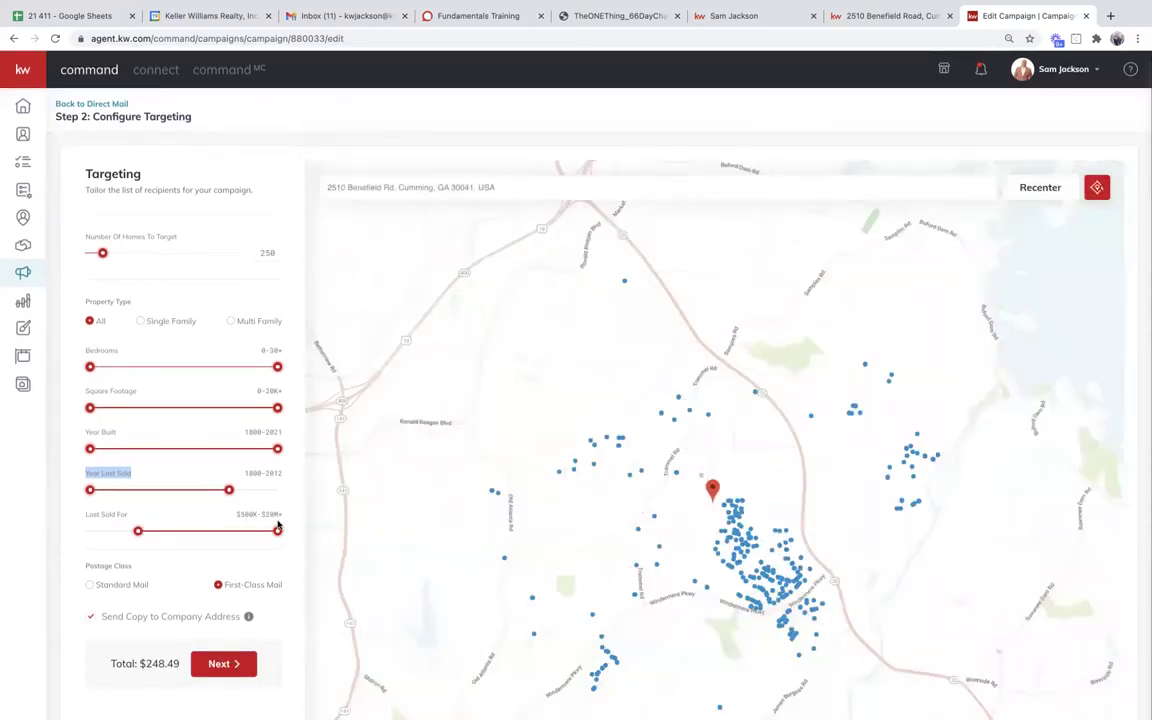
left_click(630, 477)
left_click_drag(629, 499, 609, 417)
left_click(618, 449)
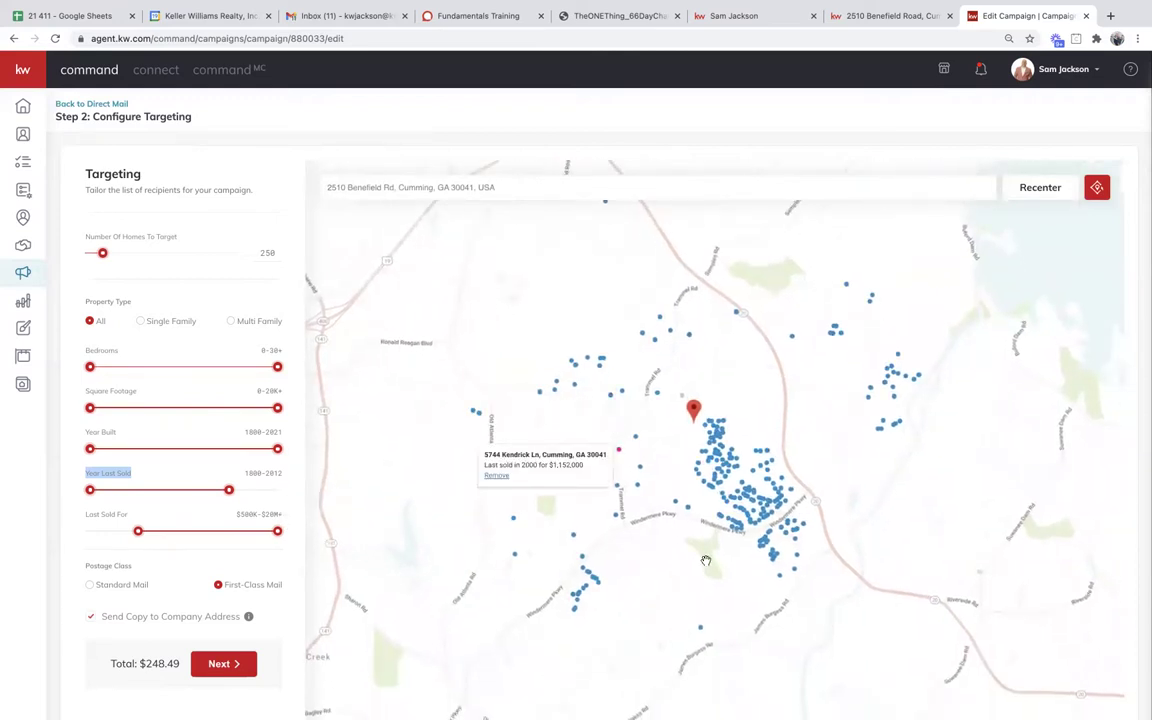
left_click(705, 561)
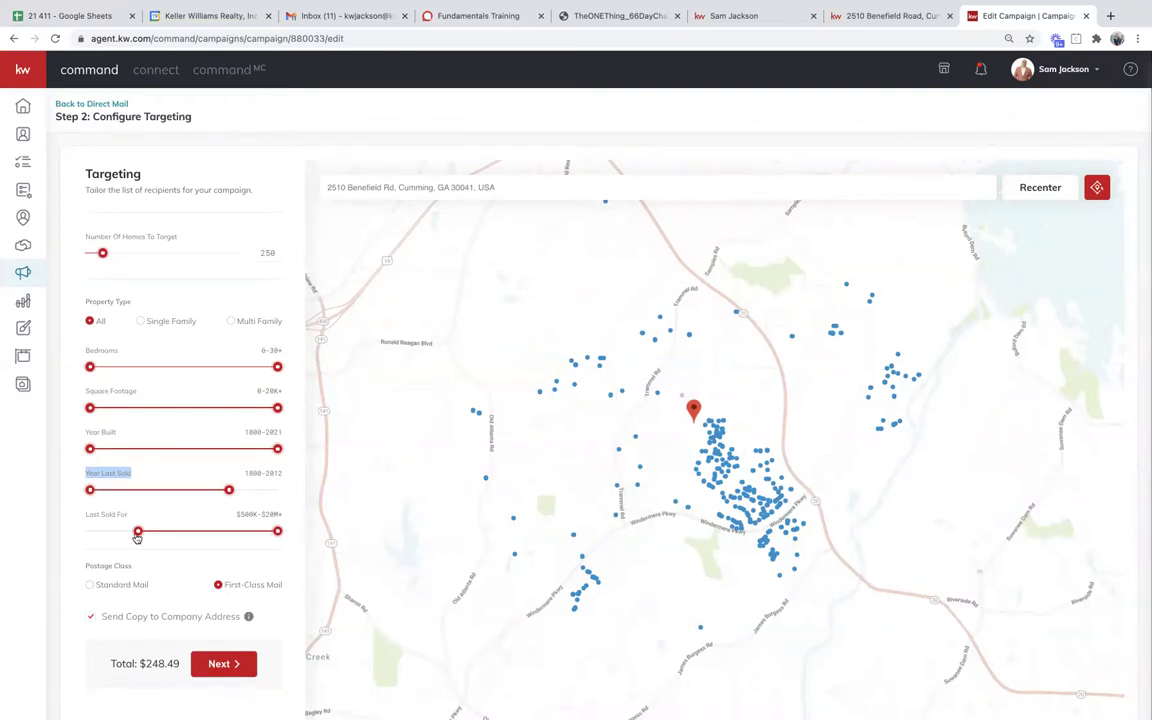
Step: Set the Last Sold For range to $0–$722.9K
left_click_drag(138, 531, 78, 535)
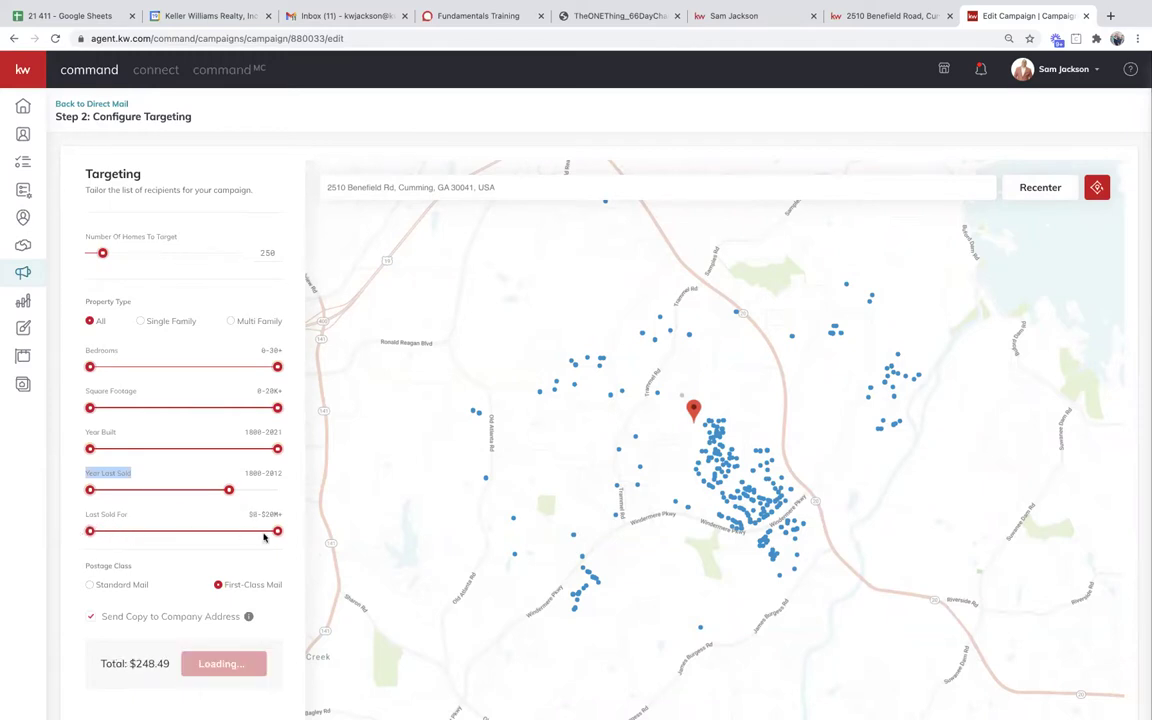
left_click_drag(277, 531, 156, 538)
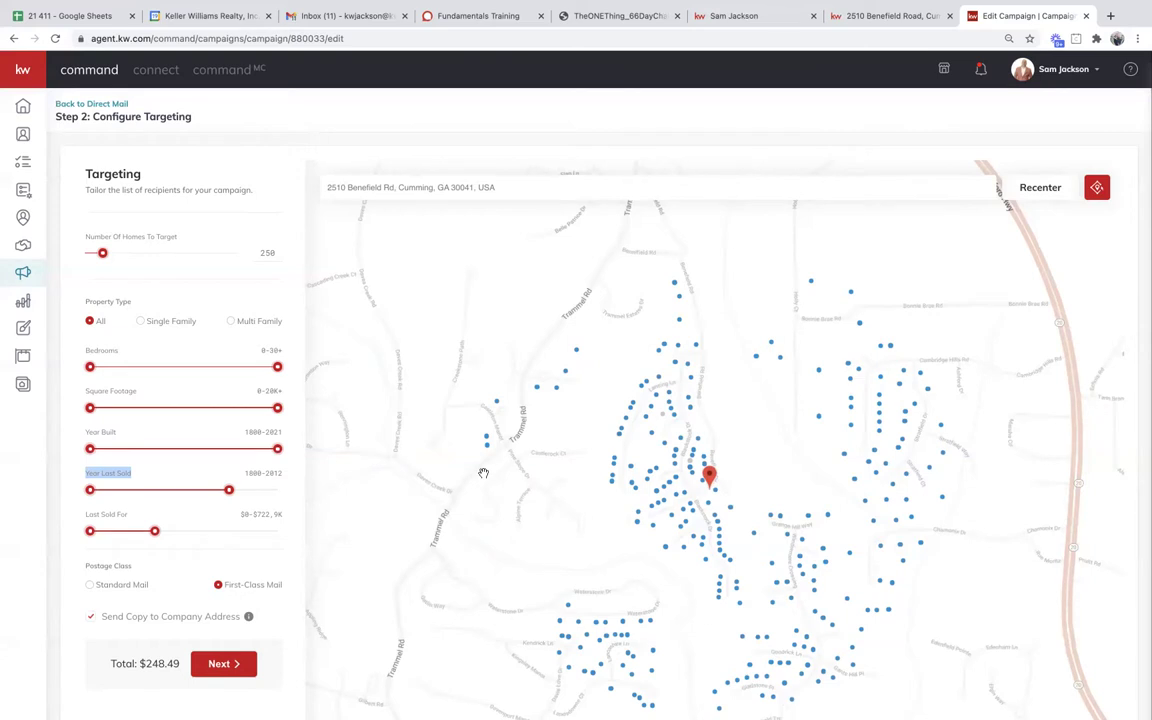
scroll(483, 471, "down", 5)
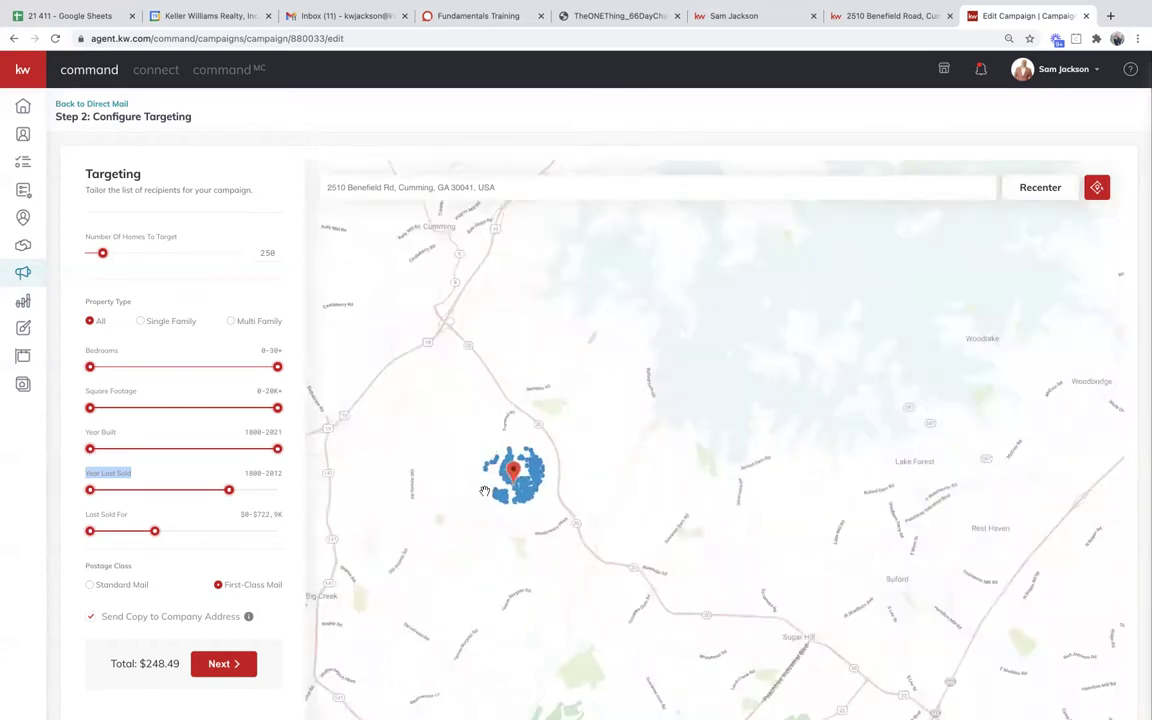
scroll(484, 491, "up", 4)
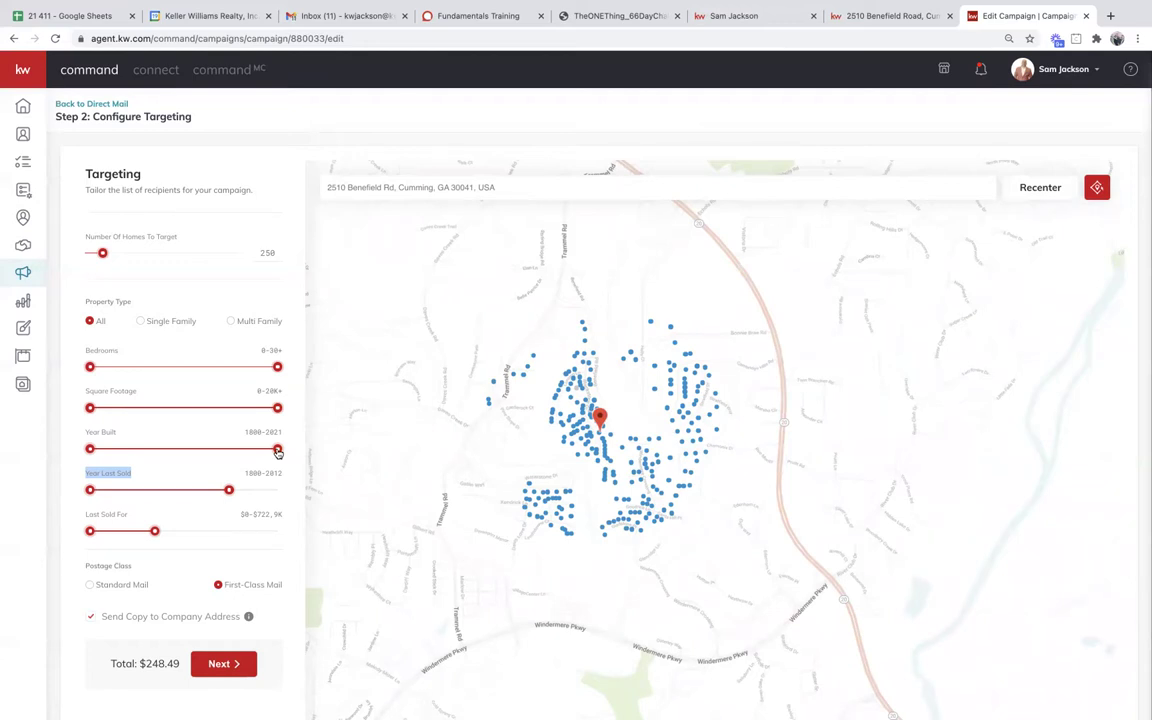
left_click_drag(277, 451, 128, 451)
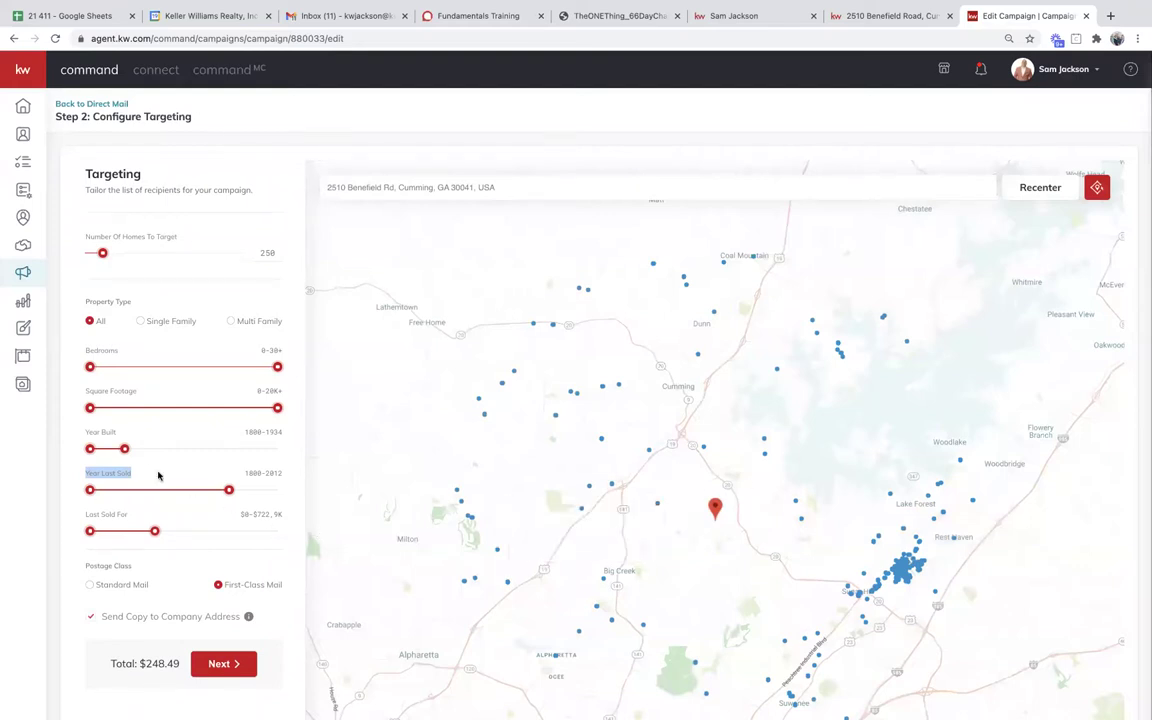
left_click_drag(125, 450, 288, 450)
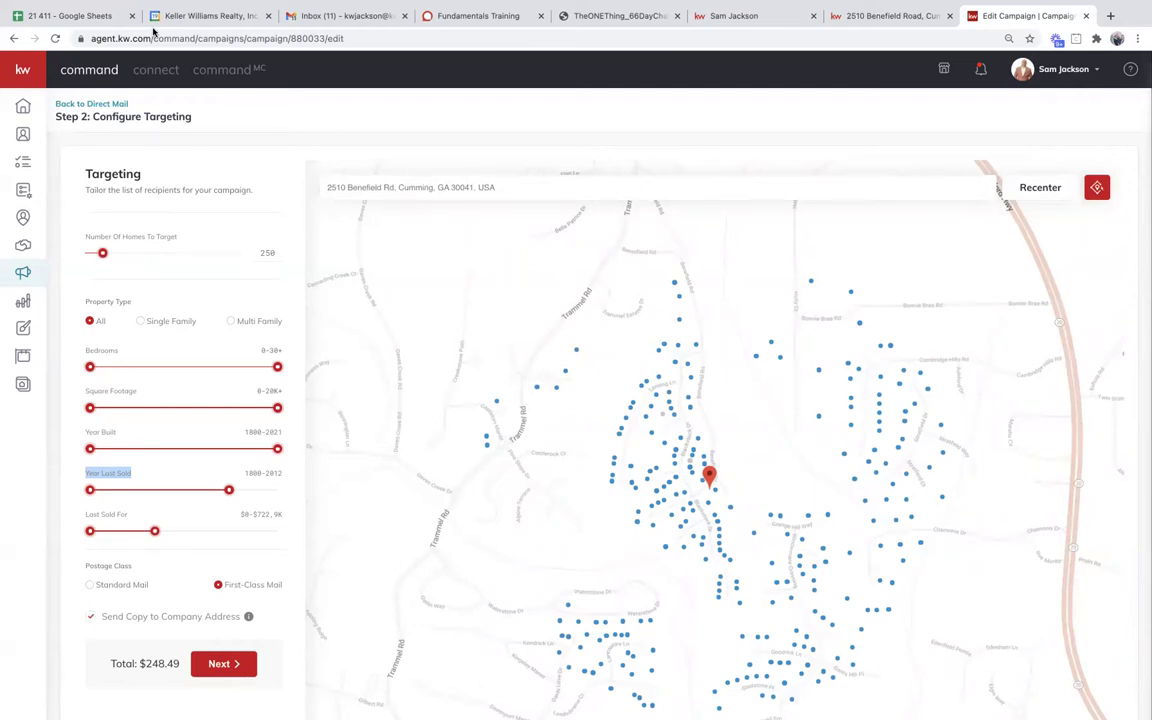
Step: Widen Last Sold For and Year Last Sold to full span and choose Multi Family homes
left_click_drag(155, 533, 282, 531)
left_click_drag(229, 489, 299, 485)
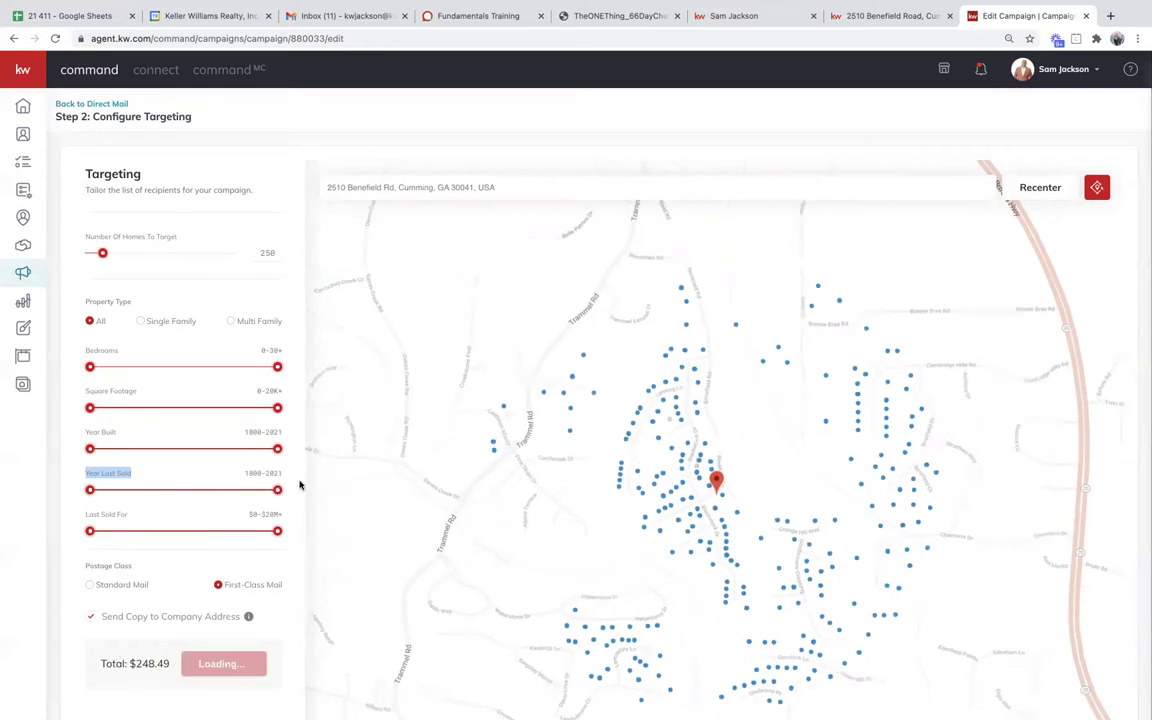
left_click(231, 321)
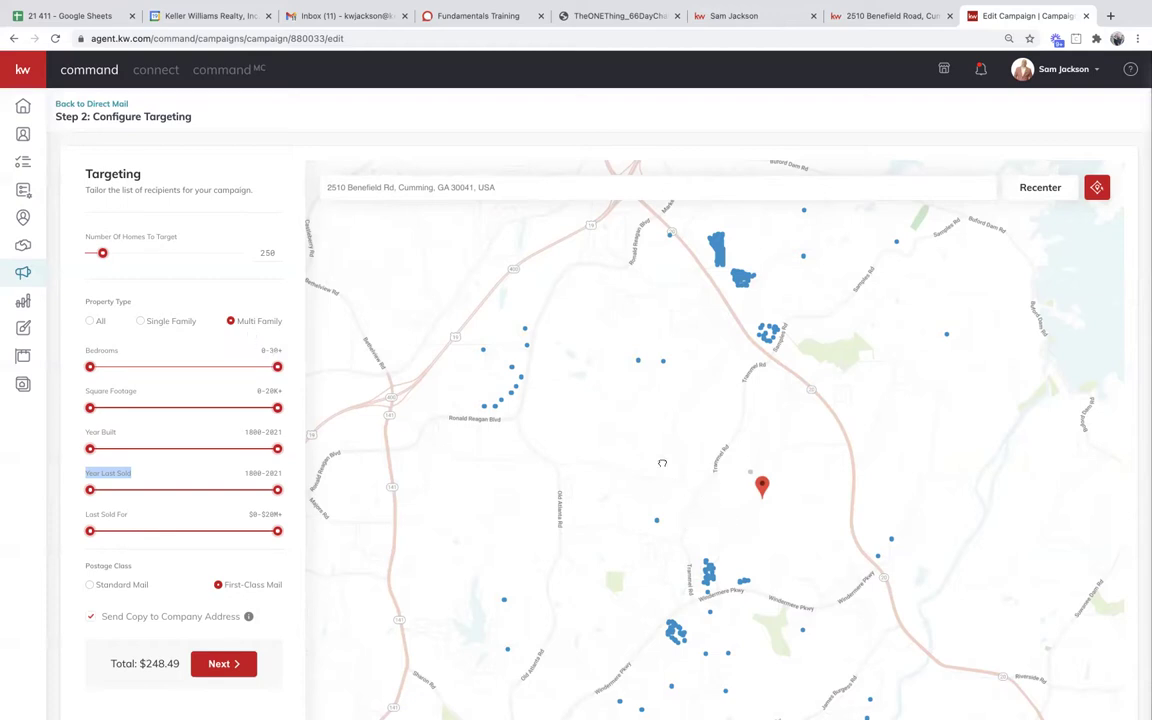
left_click_drag(662, 463, 554, 401)
mouse_move(603, 594)
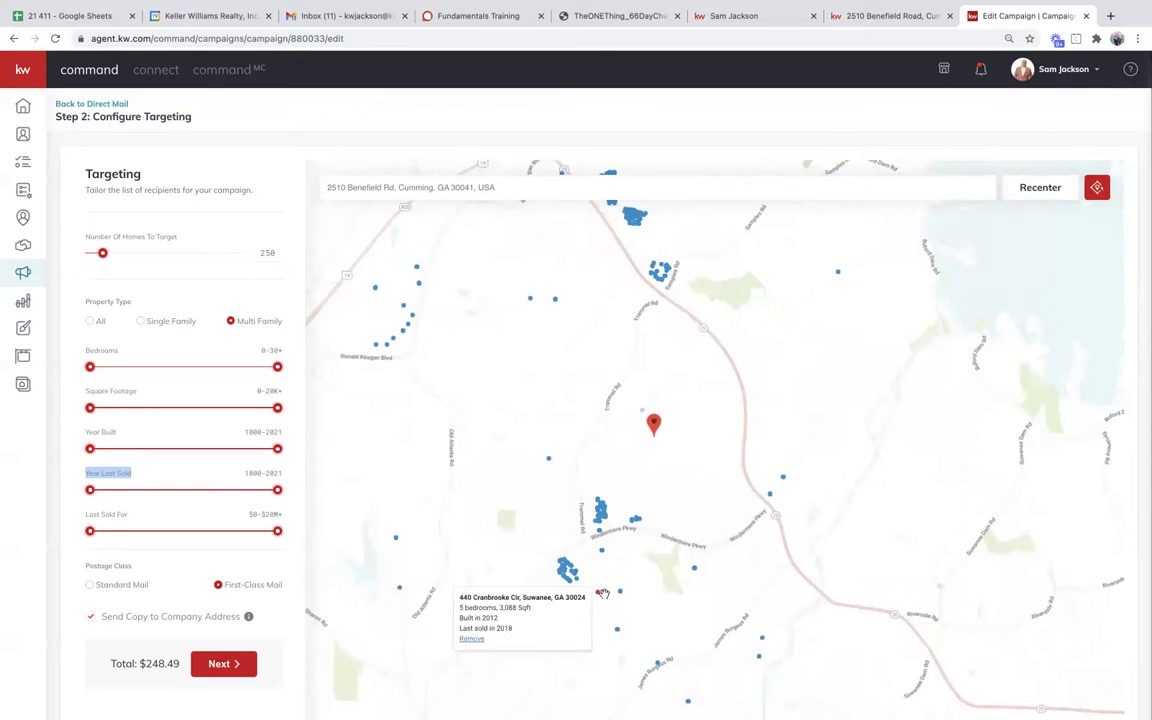
left_click_drag(597, 326, 594, 446)
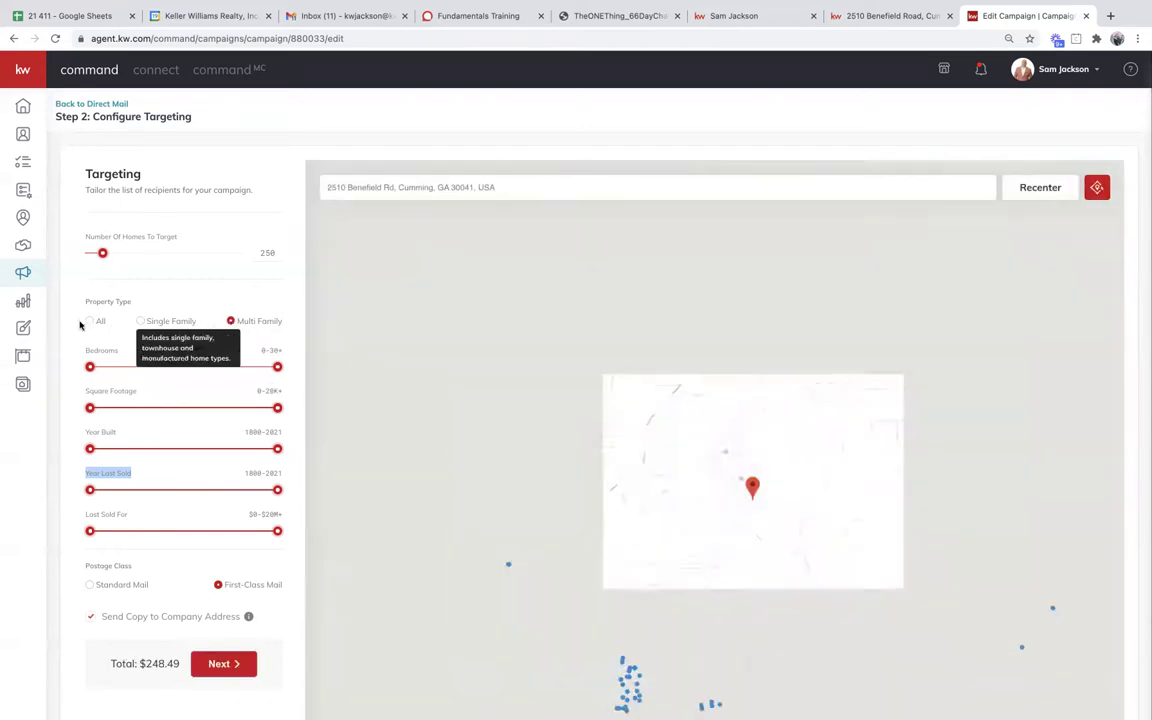
Step: Switch Property Type from All to Single Family, keeping 250 homes at $248.49
left_click(89, 321)
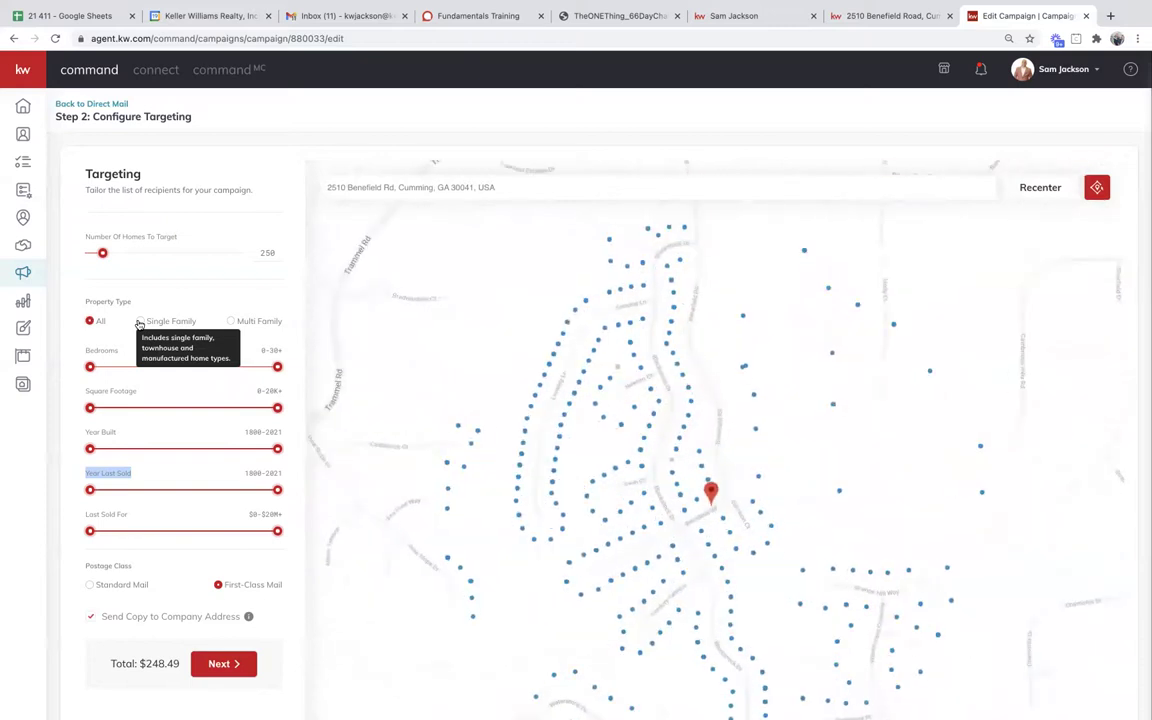
left_click(140, 321)
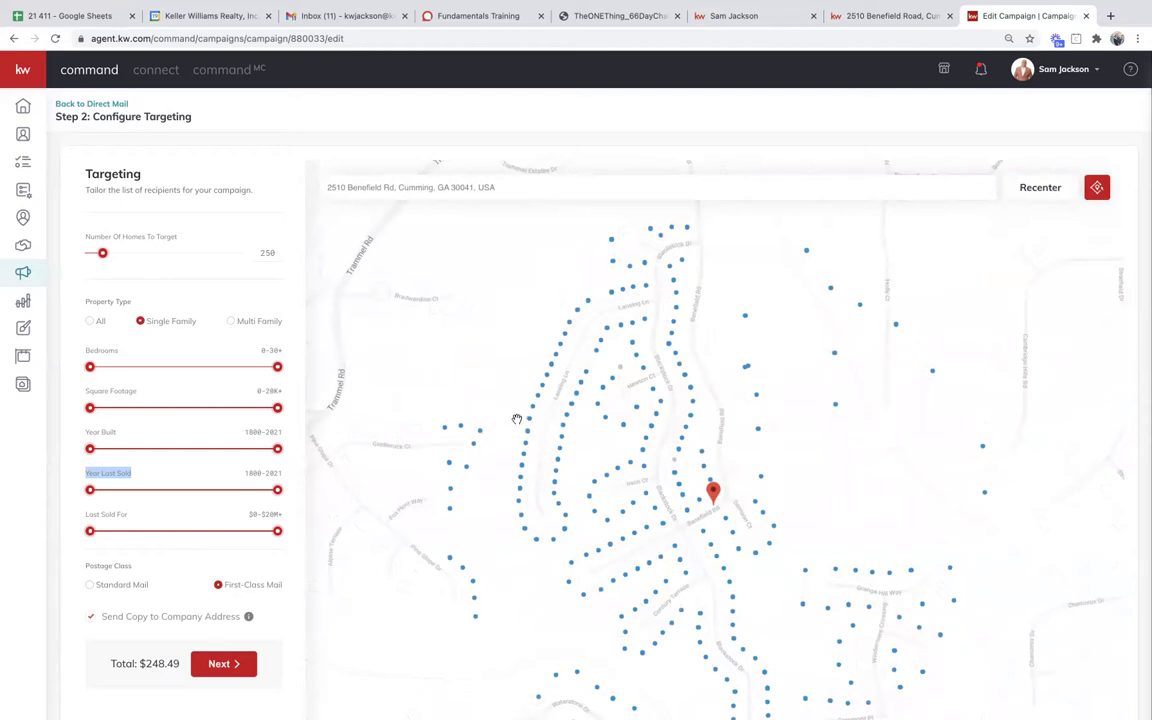
scroll(516, 419, "down", 5)
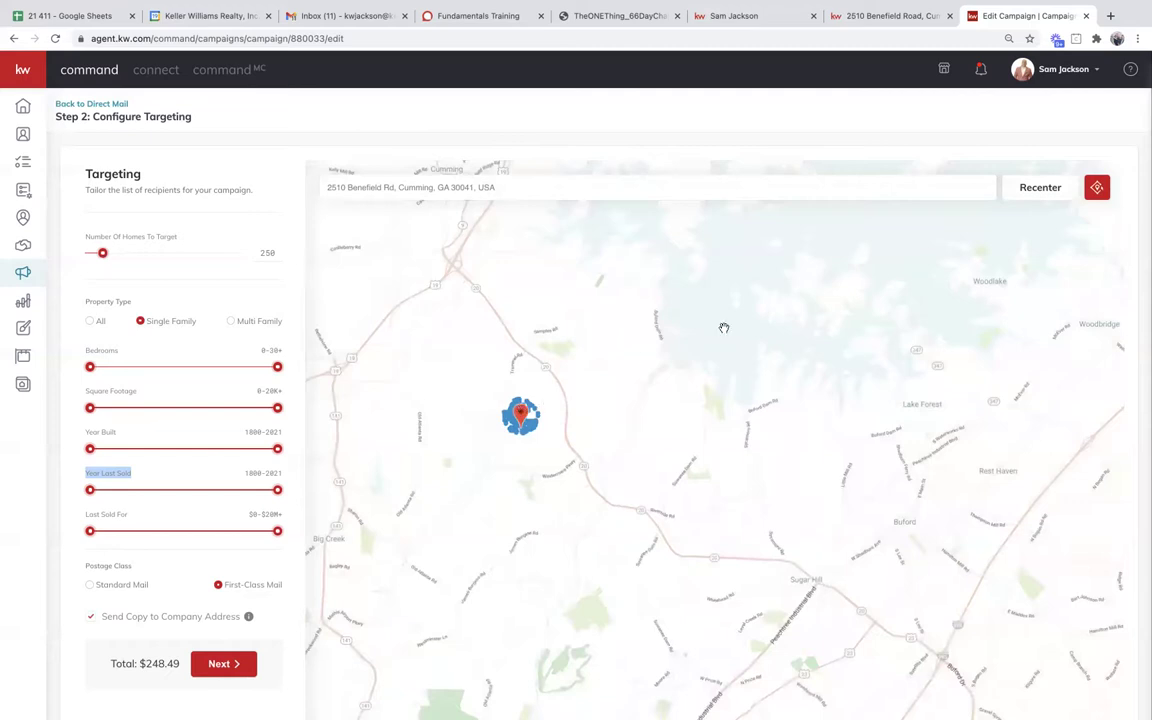
scroll(552, 402, "up", 4)
mouse_move(675, 406)
left_mouse_down()
mouse_move(756, 399)
mouse_move(712, 319)
mouse_move(658, 266)
left_mouse_up()
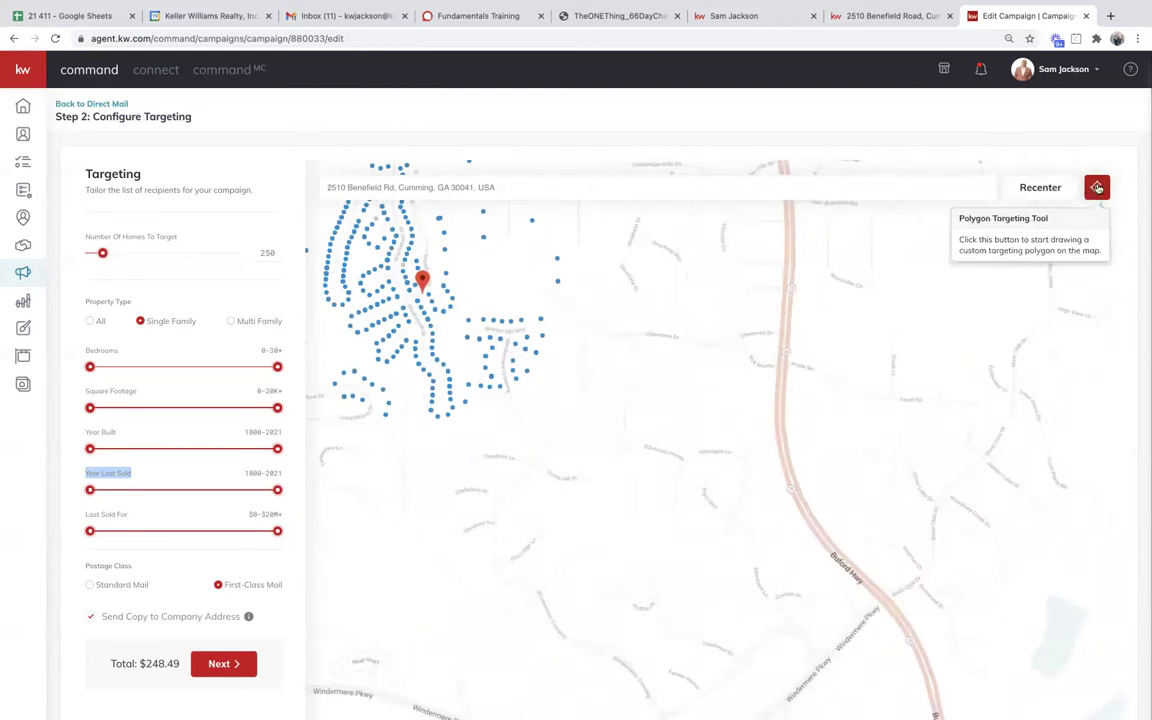
Step: Draw a small four-corner targeting polygon and inspect a home inside it
left_click(1097, 187)
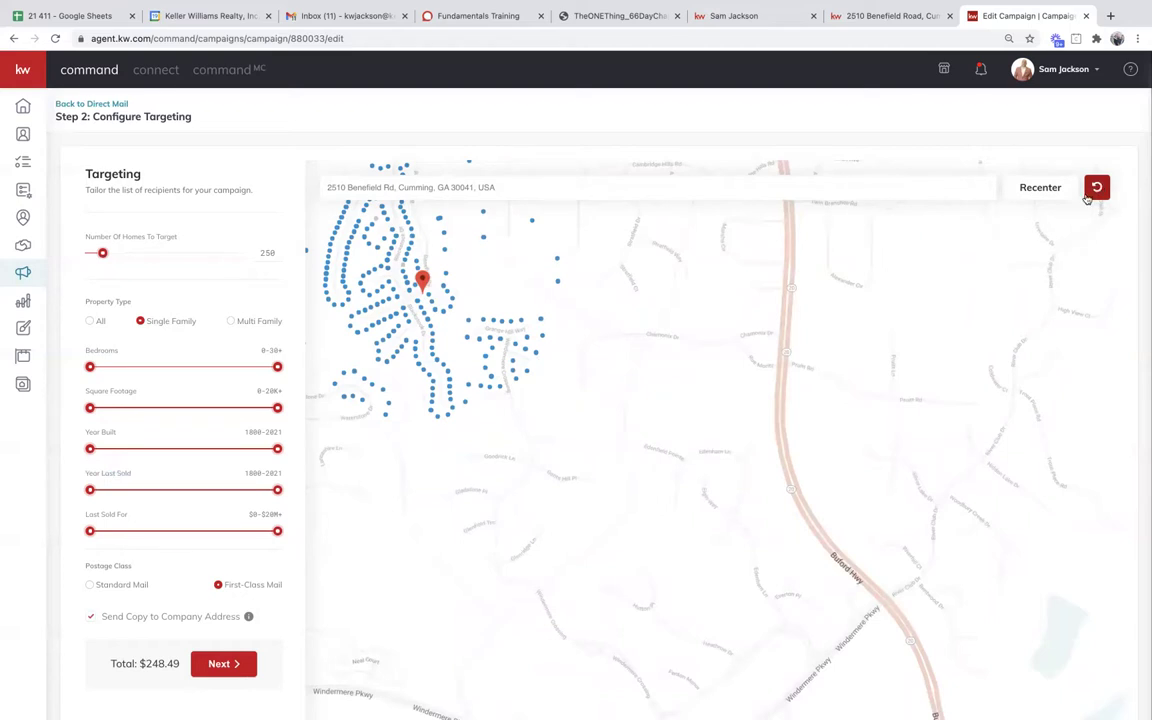
left_click(689, 441)
left_click(635, 431)
left_click(637, 462)
left_click(691, 467)
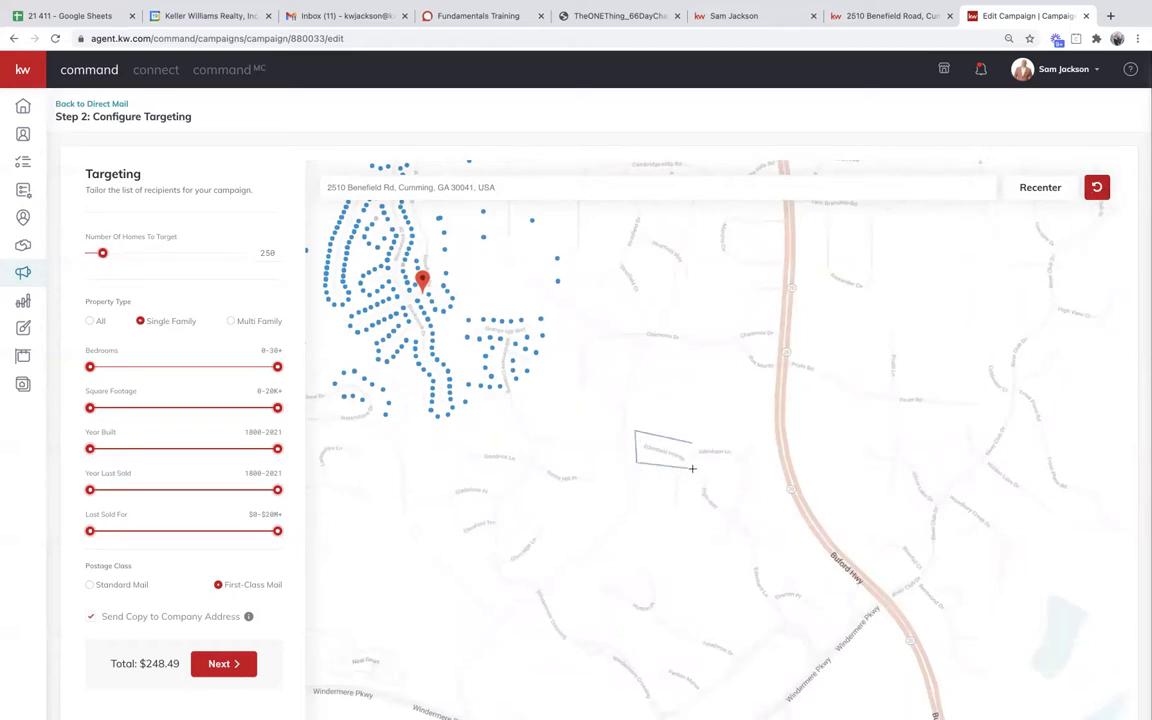
left_click(692, 443)
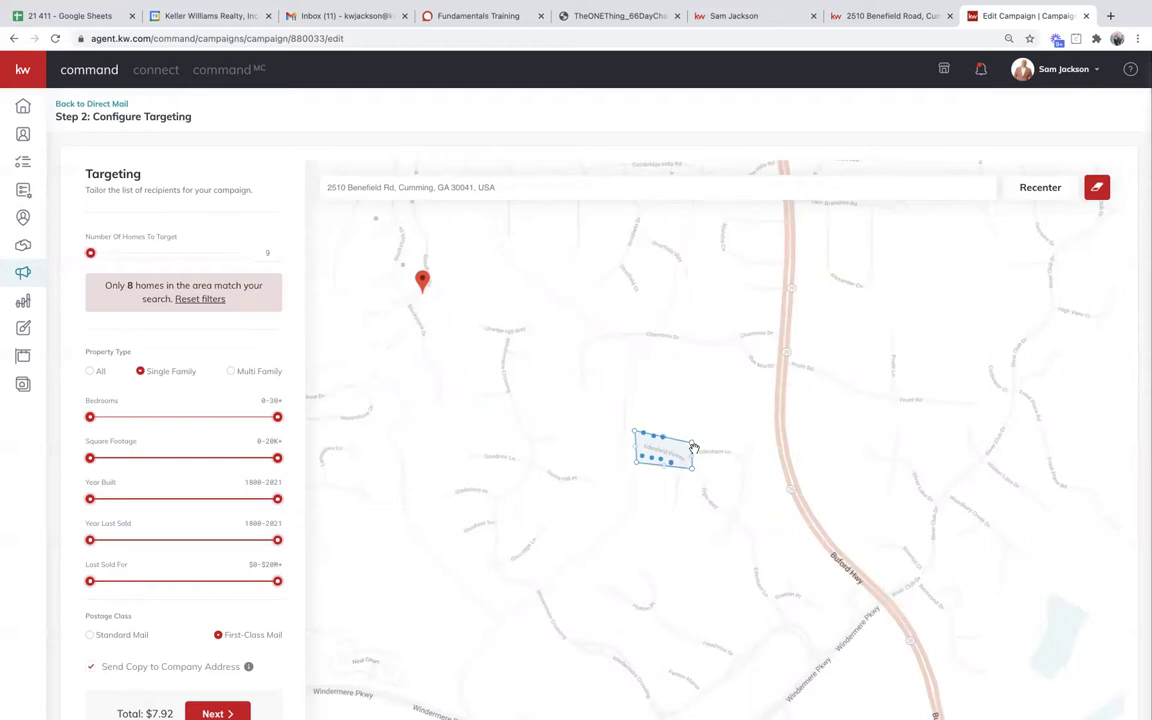
left_click(662, 442)
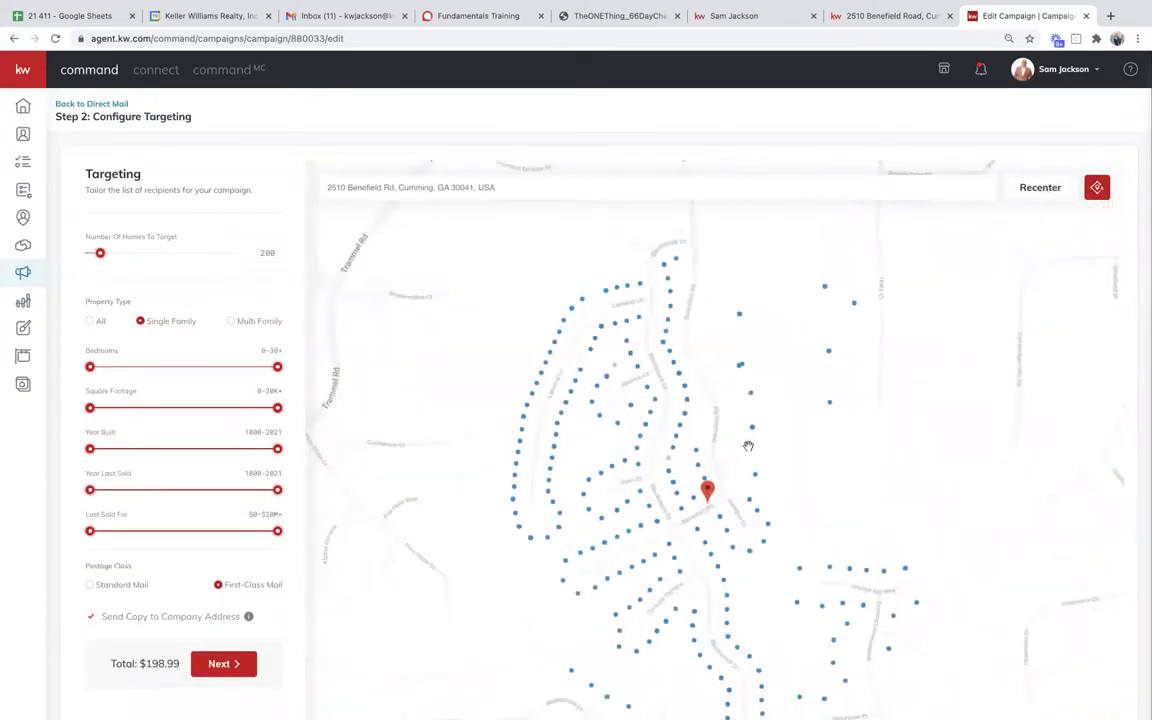
scroll(748, 446, "down", 2)
left_click(880, 16)
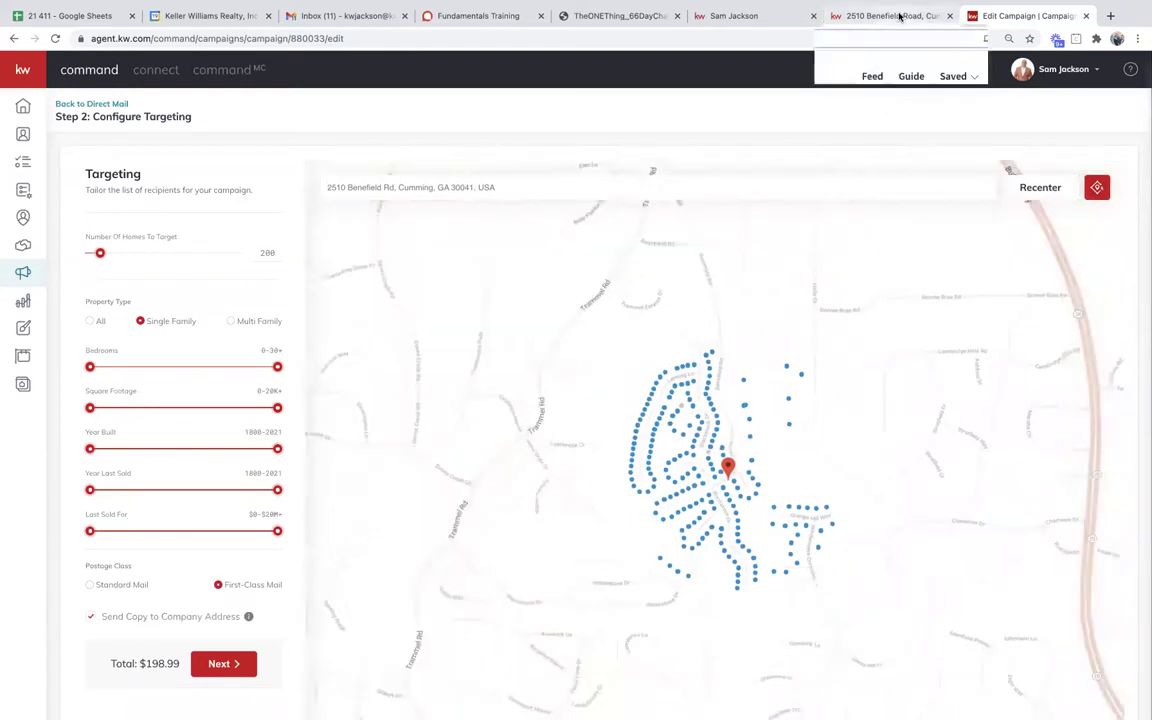
scroll(430, 470, "down", 2)
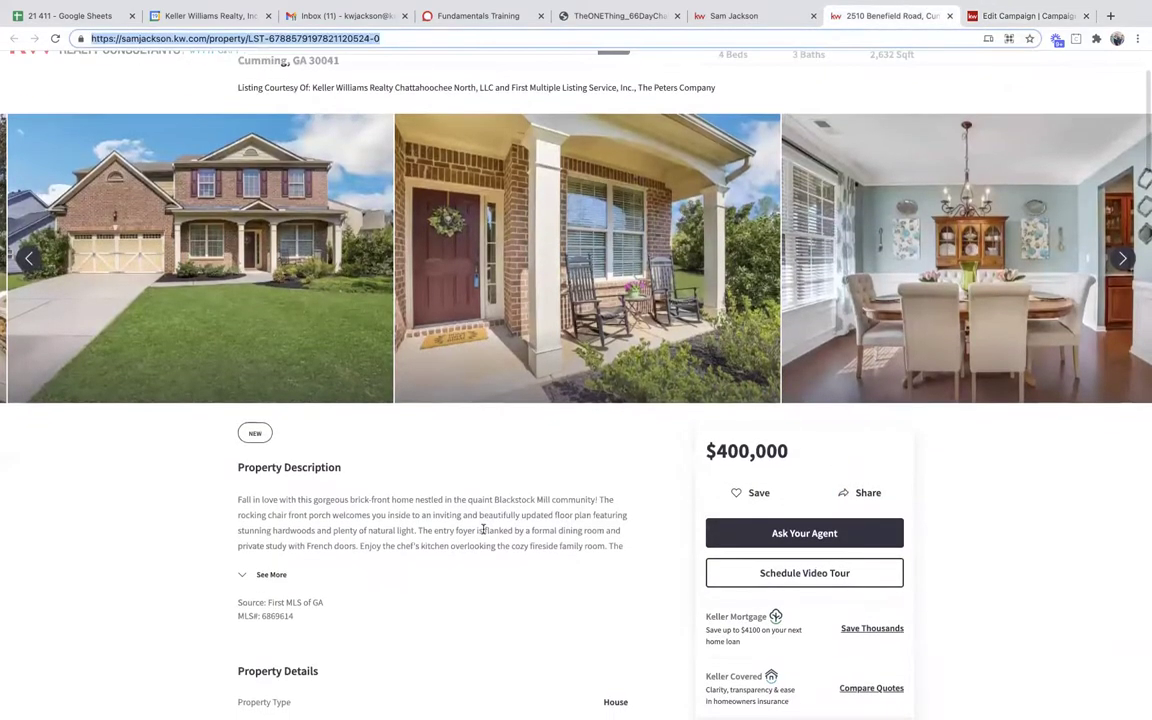
left_click_drag(494, 500, 562, 500)
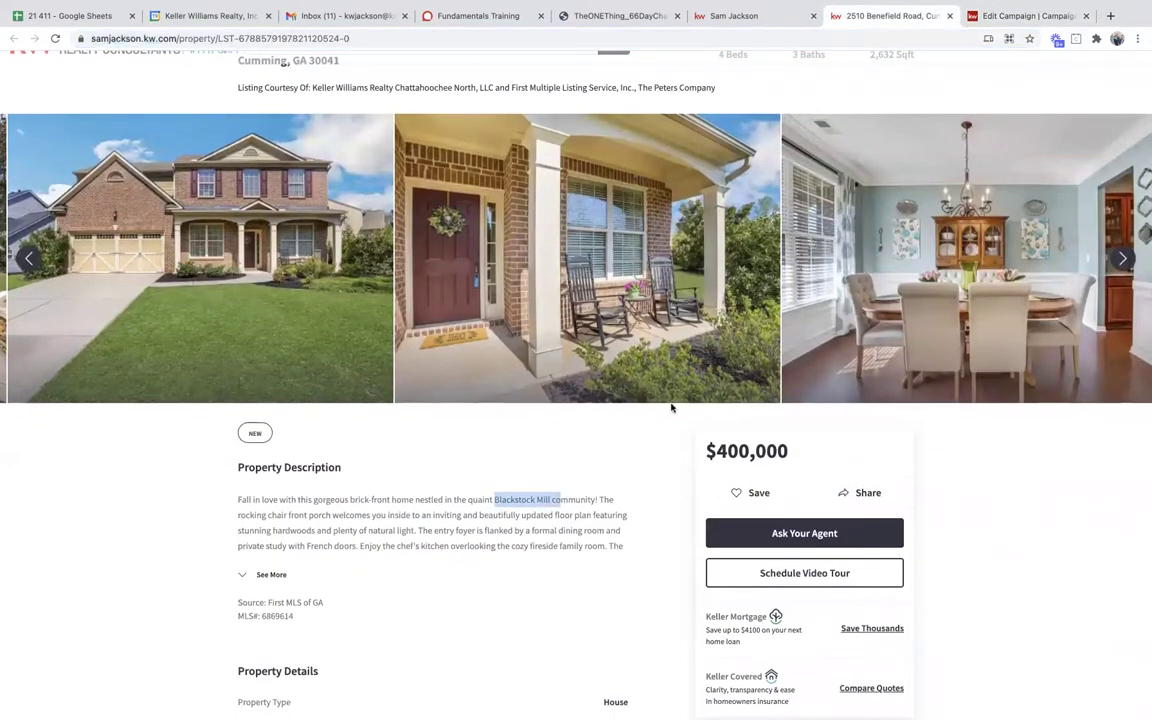
left_click(991, 16)
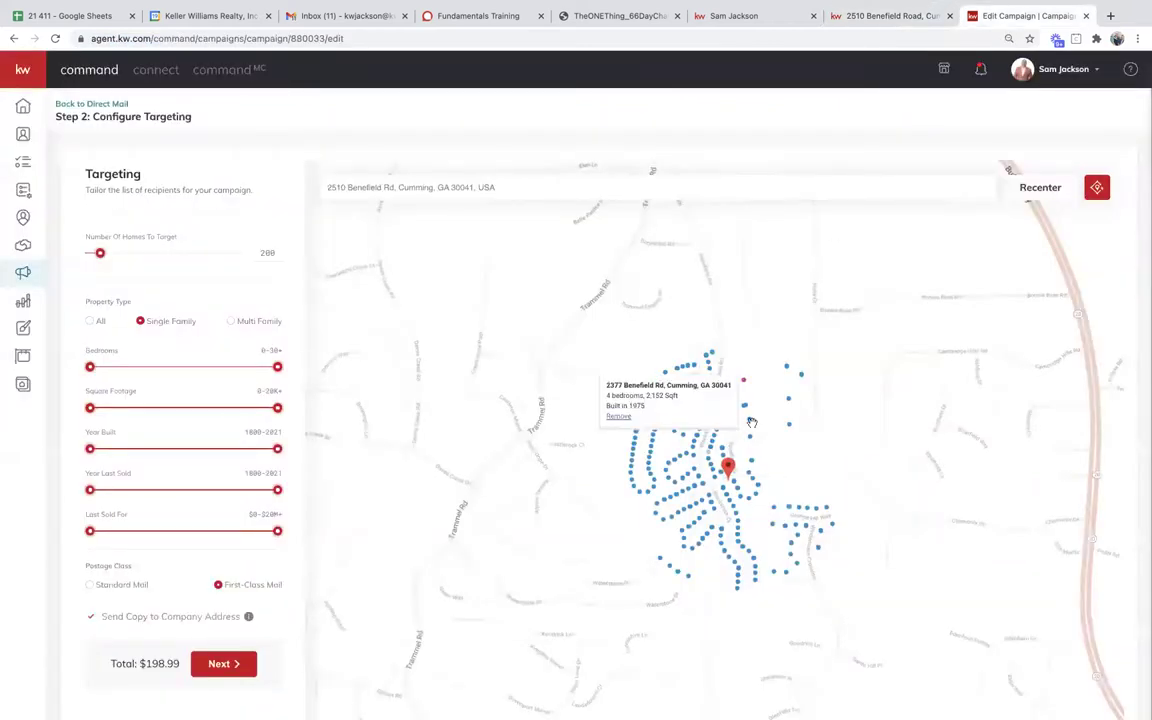
Step: Draw an eight-corner polygon around the Benefield Rd subdivision
left_click(1097, 187)
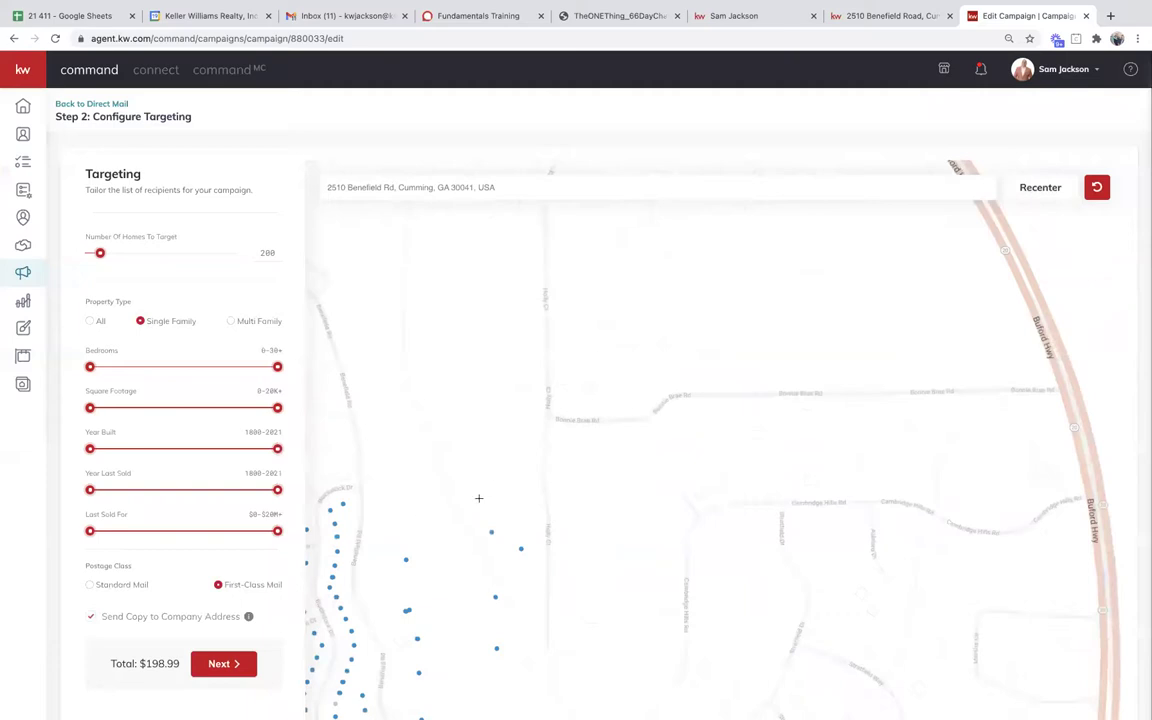
scroll(441, 453, "down", 5)
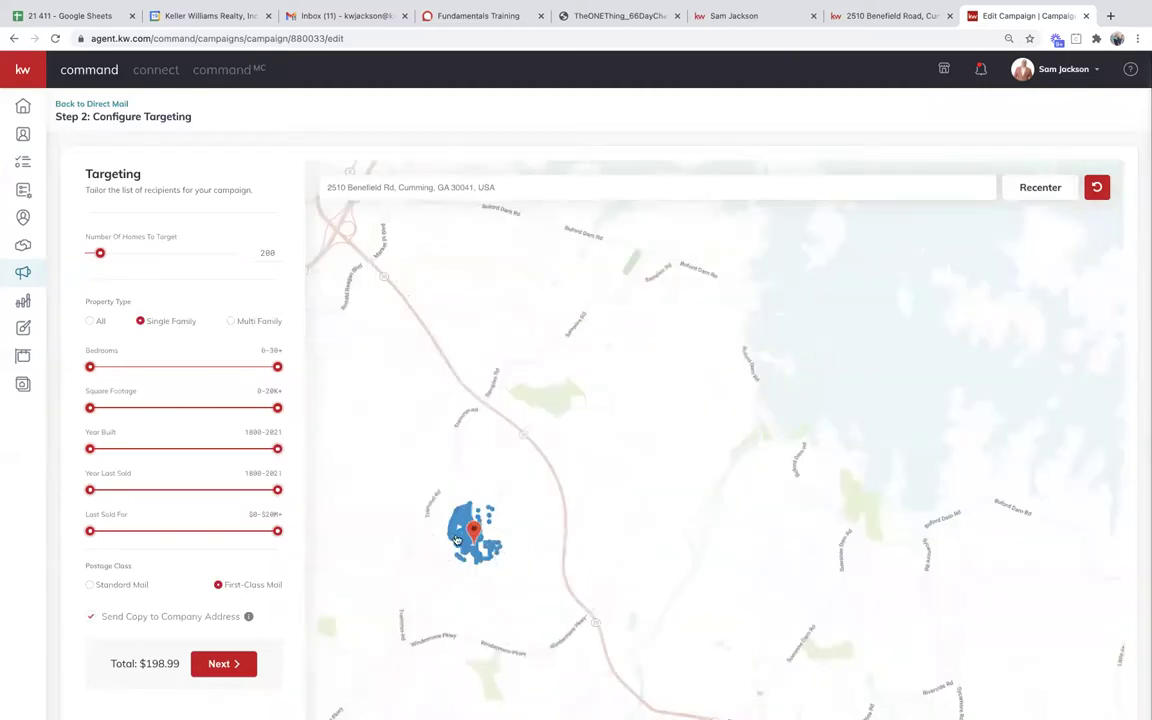
scroll(490, 528, "up", 4)
scroll(477, 531, "up", 2)
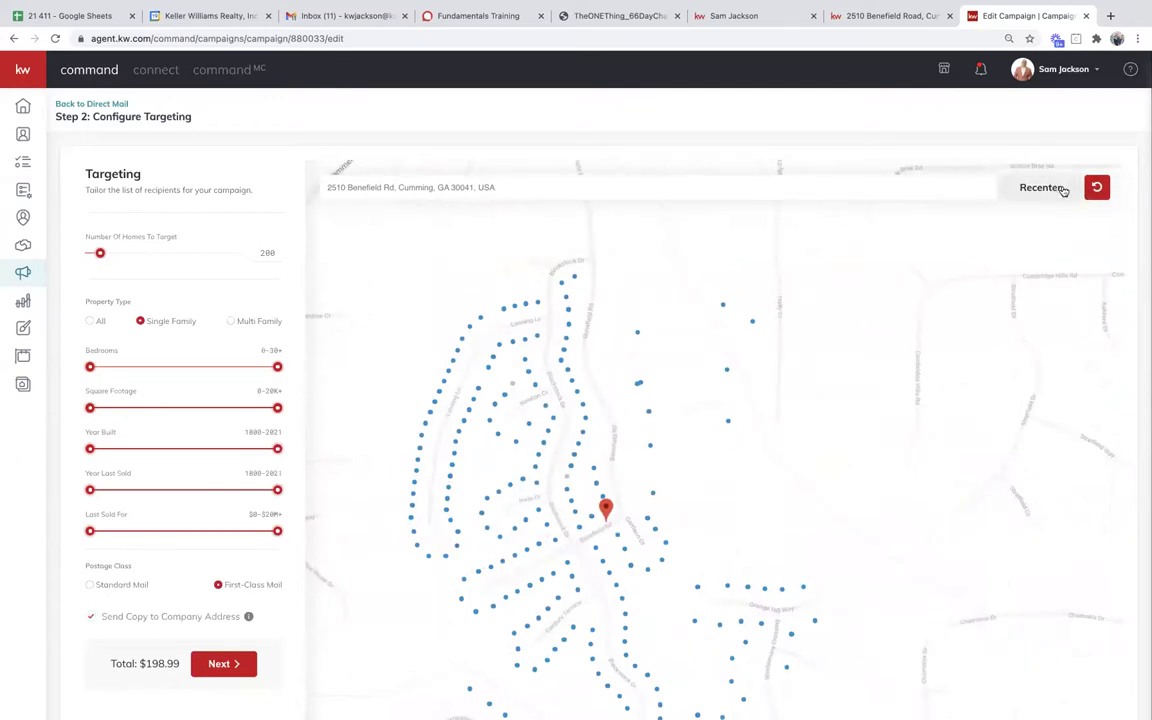
left_click(597, 270)
left_click(596, 236)
left_click(466, 236)
left_click(384, 571)
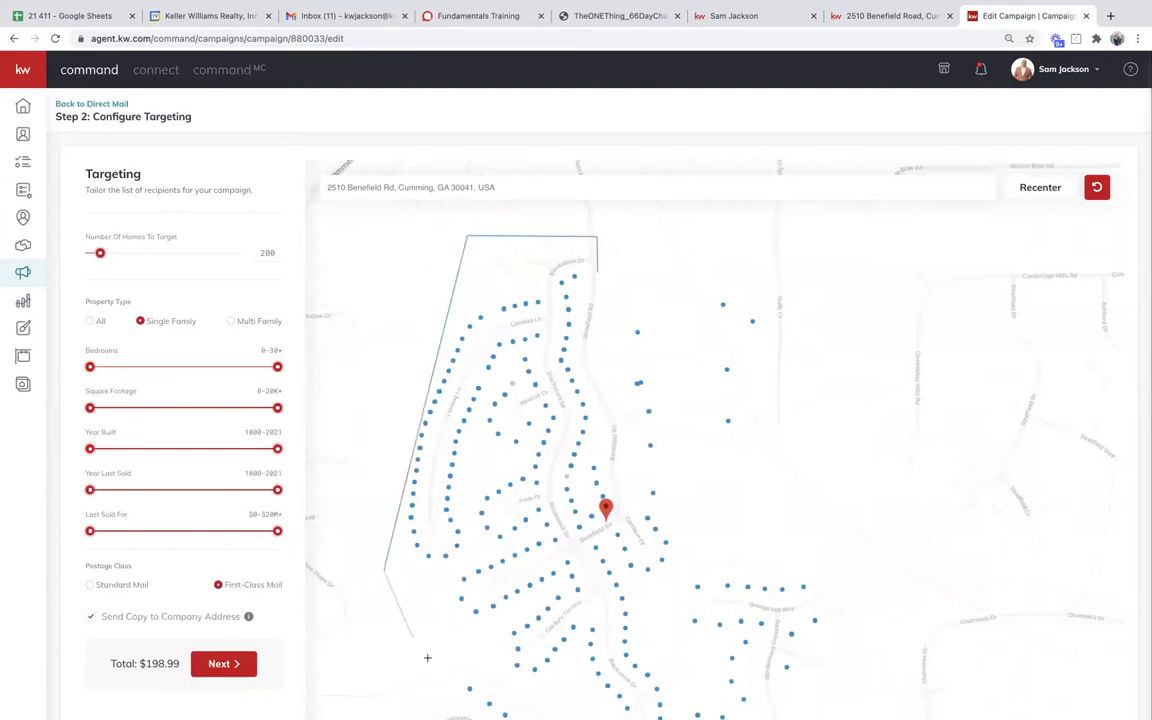
left_click(512, 691)
left_click(596, 660)
left_click(689, 568)
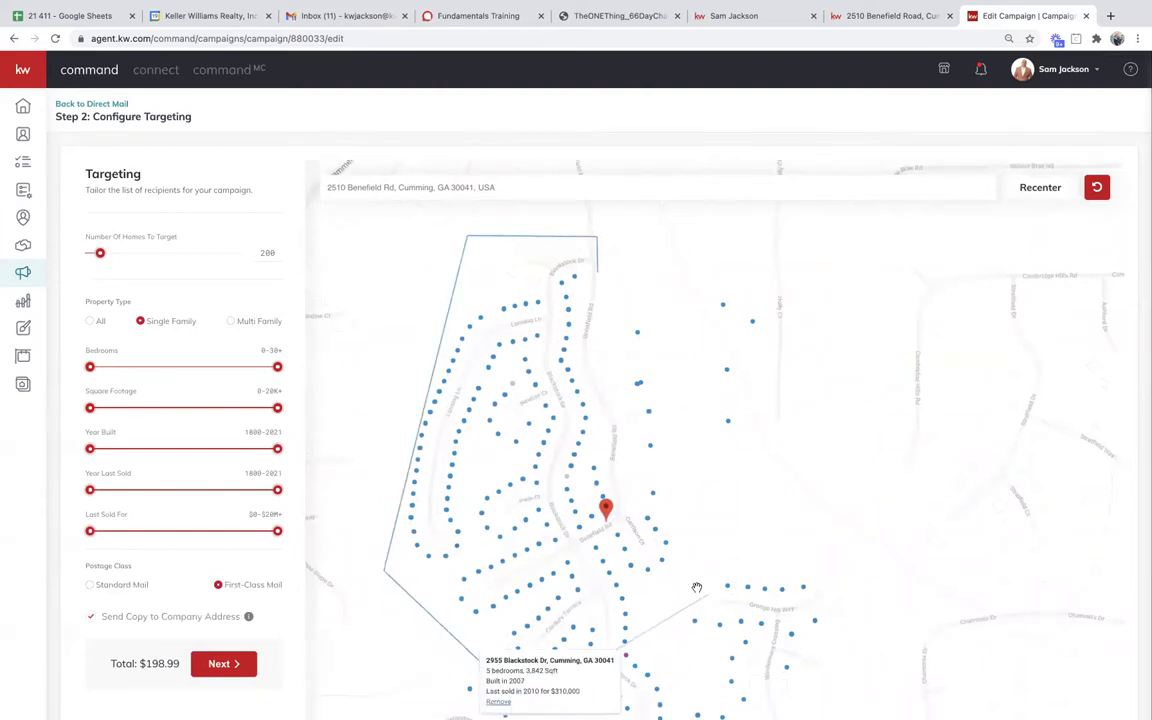
left_click(621, 368)
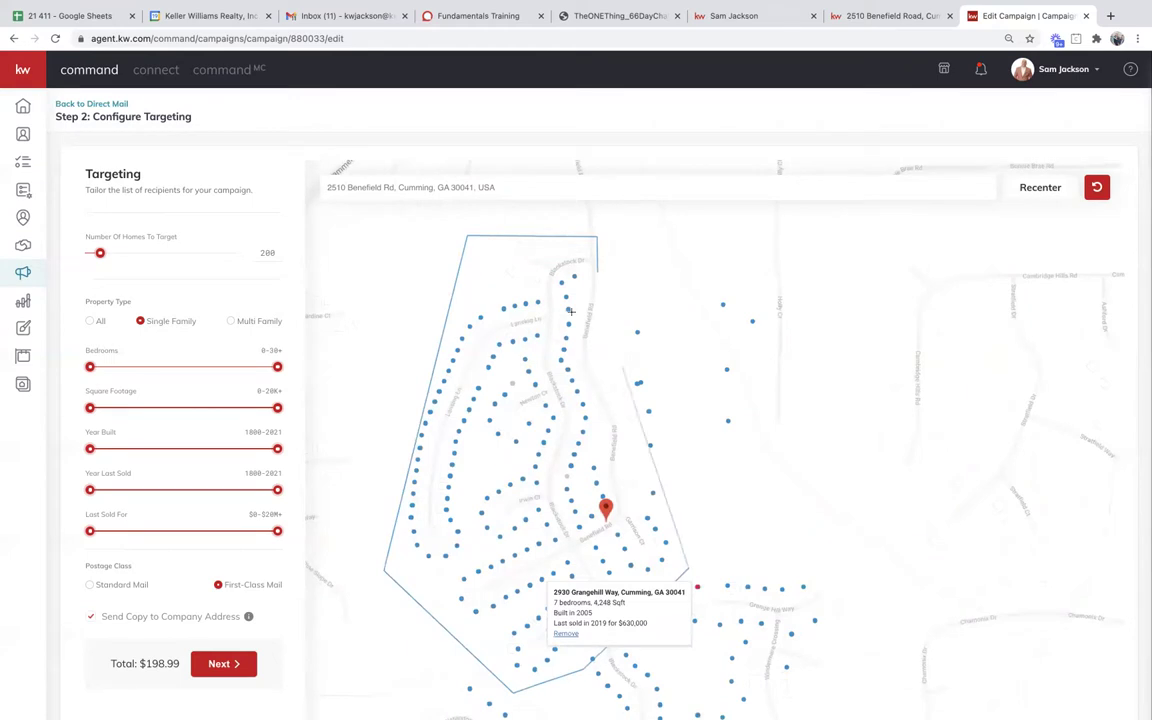
left_click(598, 268)
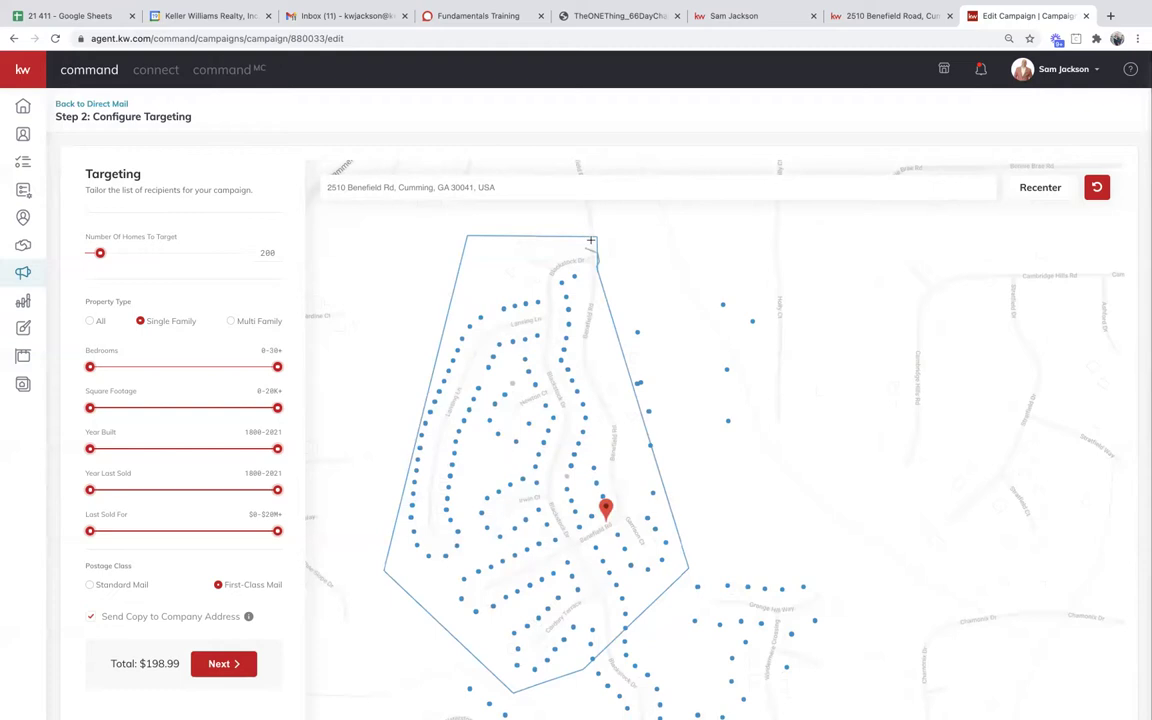
Step: Discard that shape and draw a tighter seven-corner area, giving 170 homes for $167.31
left_click_drag(592, 242, 1043, 188)
left_click(1032, 188)
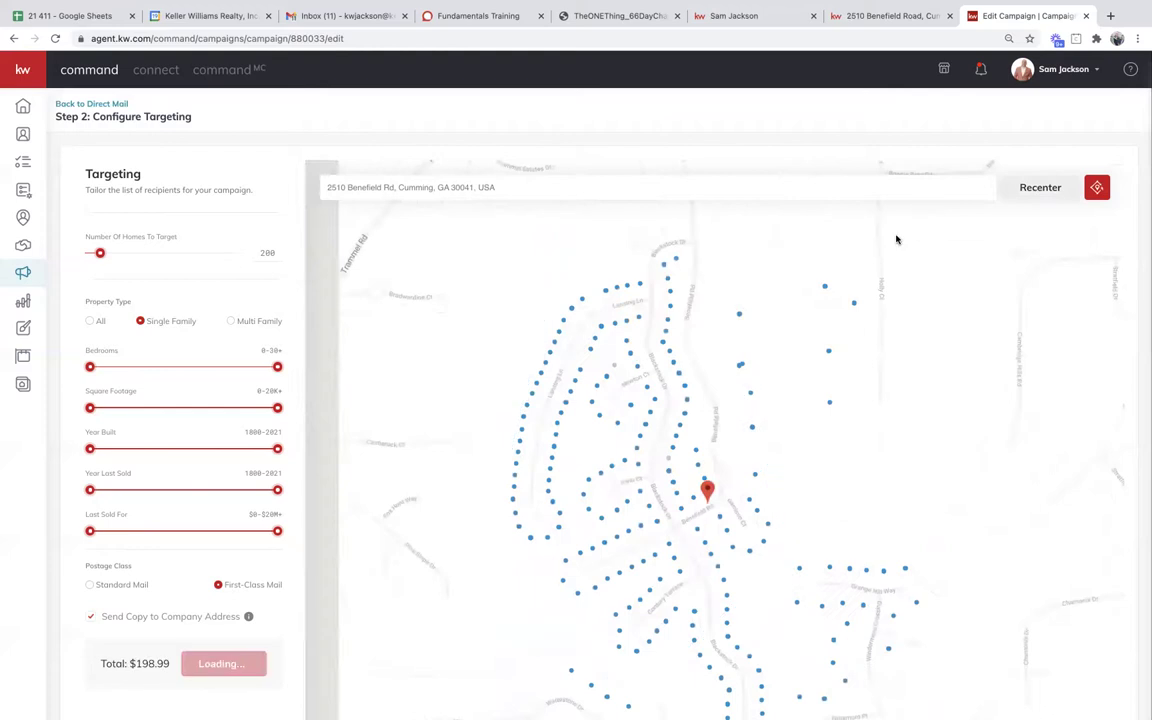
left_click(1097, 187)
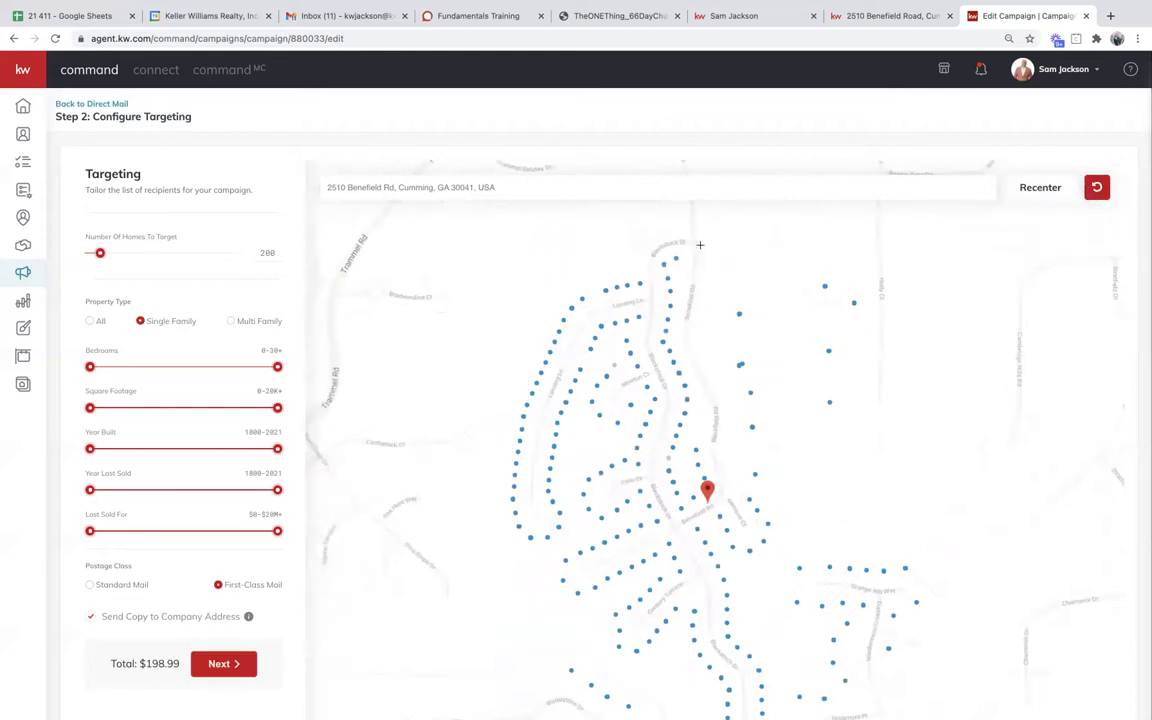
scroll(716, 240, "down", 2)
left_click(717, 239)
left_click(640, 234)
left_click(596, 354)
left_click(622, 446)
left_click(702, 474)
left_click(753, 426)
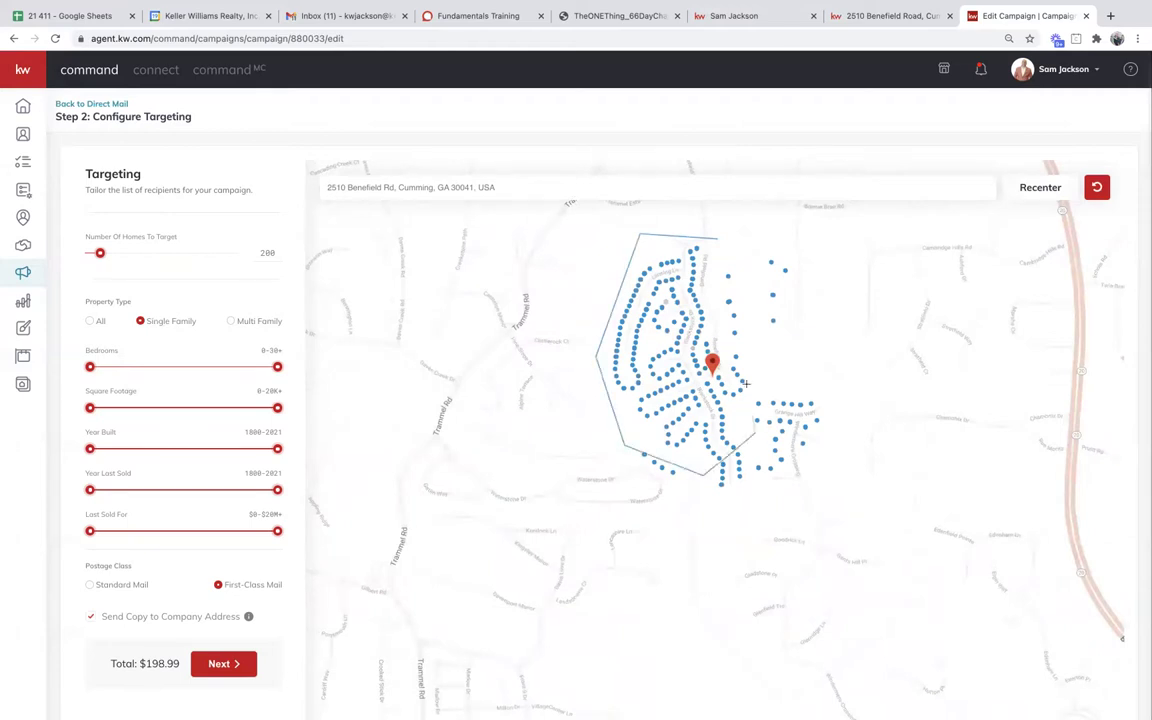
left_click(749, 275)
left_click(718, 243)
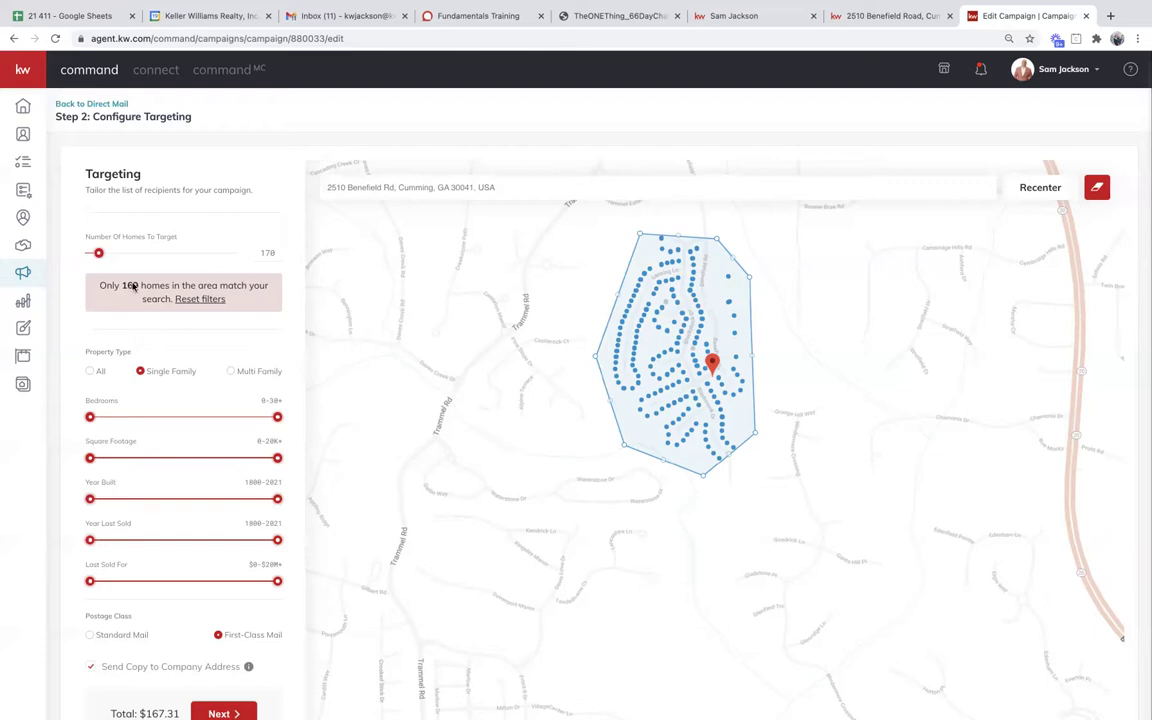
Step: Limit Year Last Sold to 1800–2012 and recentre the target area on the map
left_click_drag(277, 541, 228, 549)
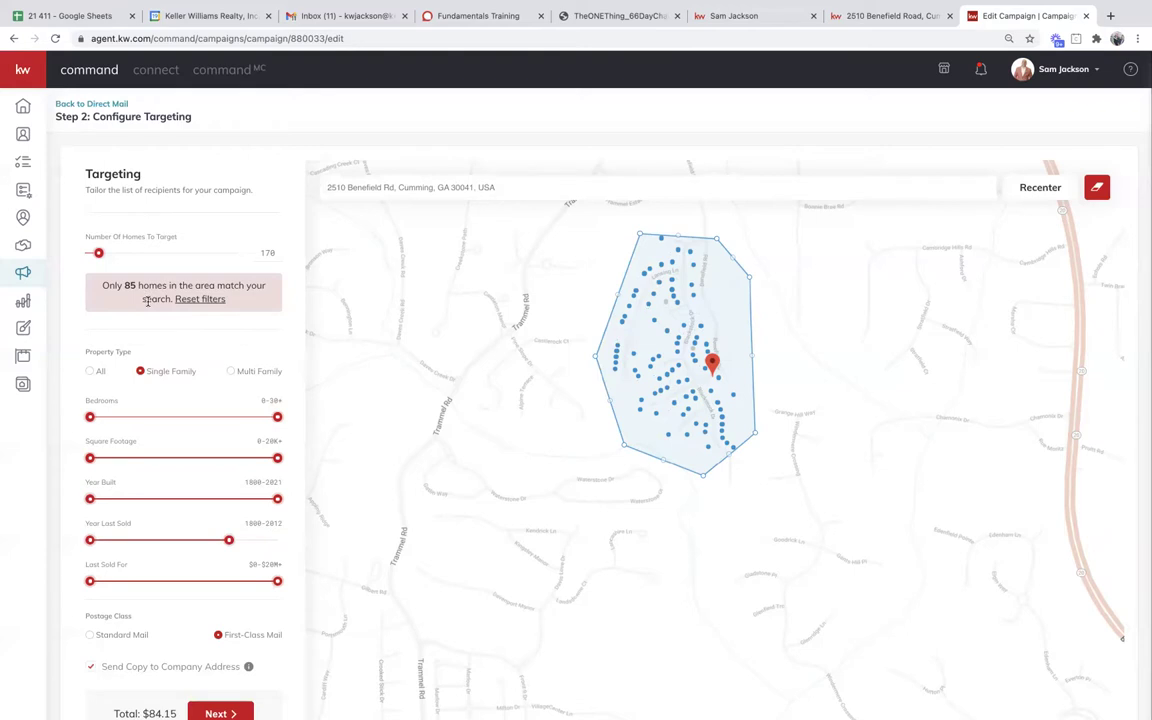
scroll(145, 608, "down", 2)
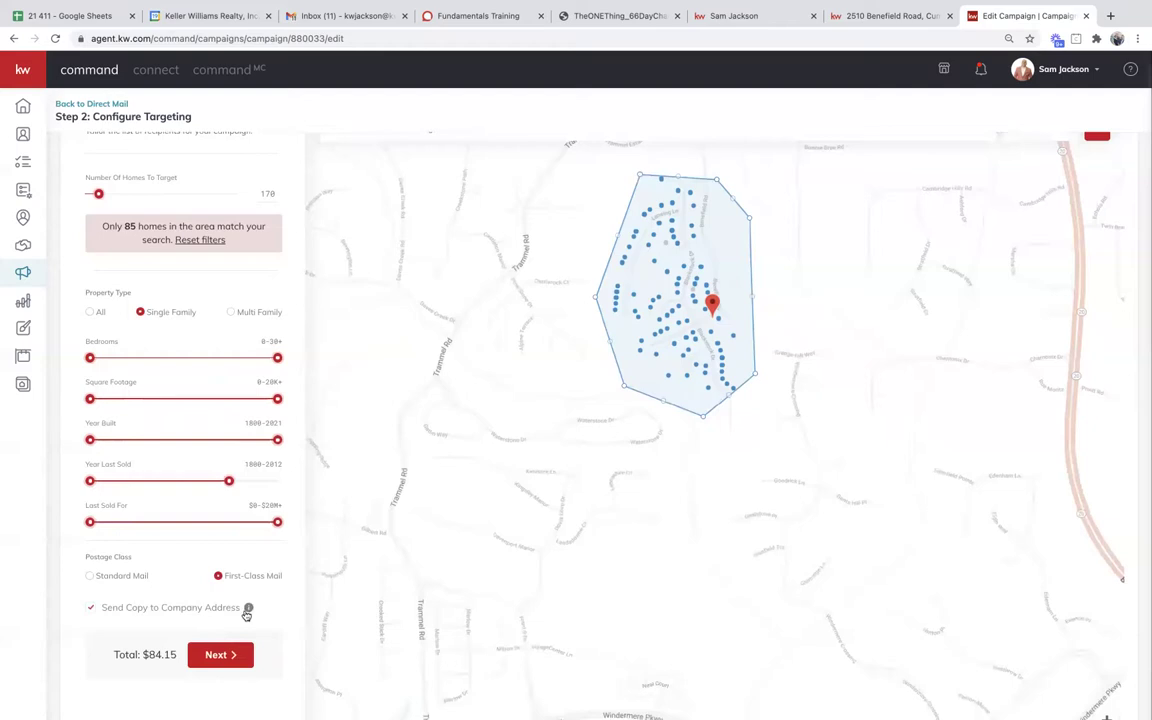
left_click_drag(476, 391, 476, 476)
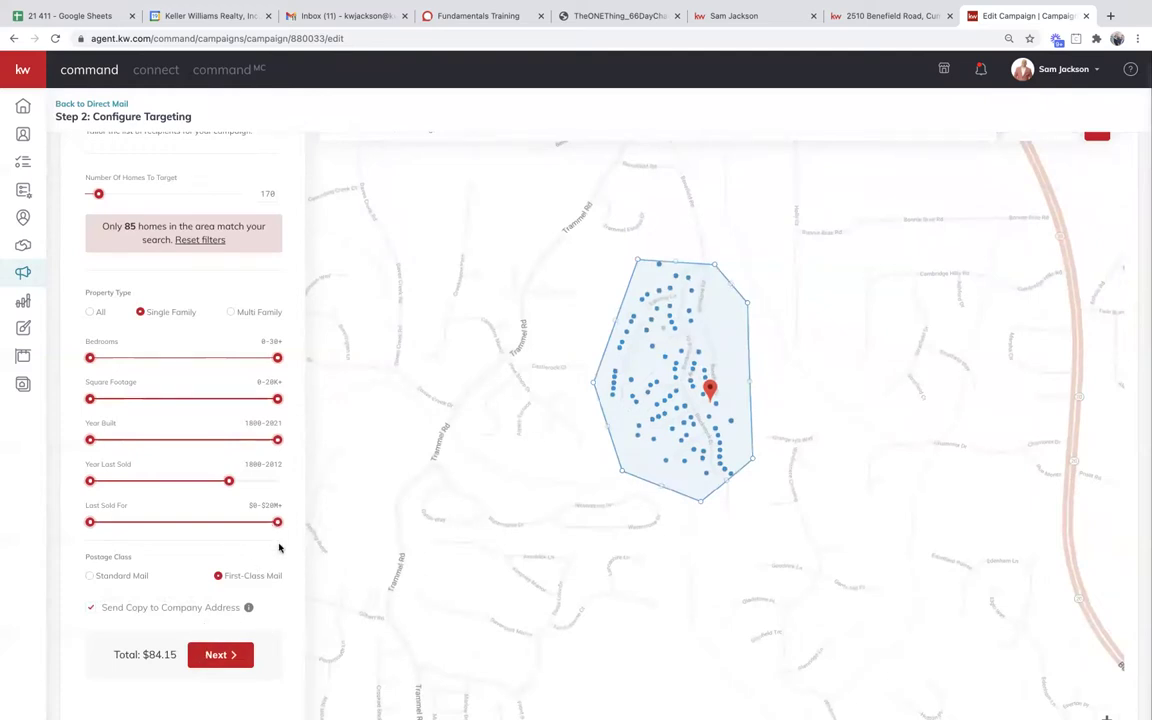
Step: Compare Standard Mail pricing, leaving postage on First-Class Mail at $84.15 for 85 homes
left_click(90, 576)
left_click(219, 576)
left_click(90, 576)
left_click(219, 576)
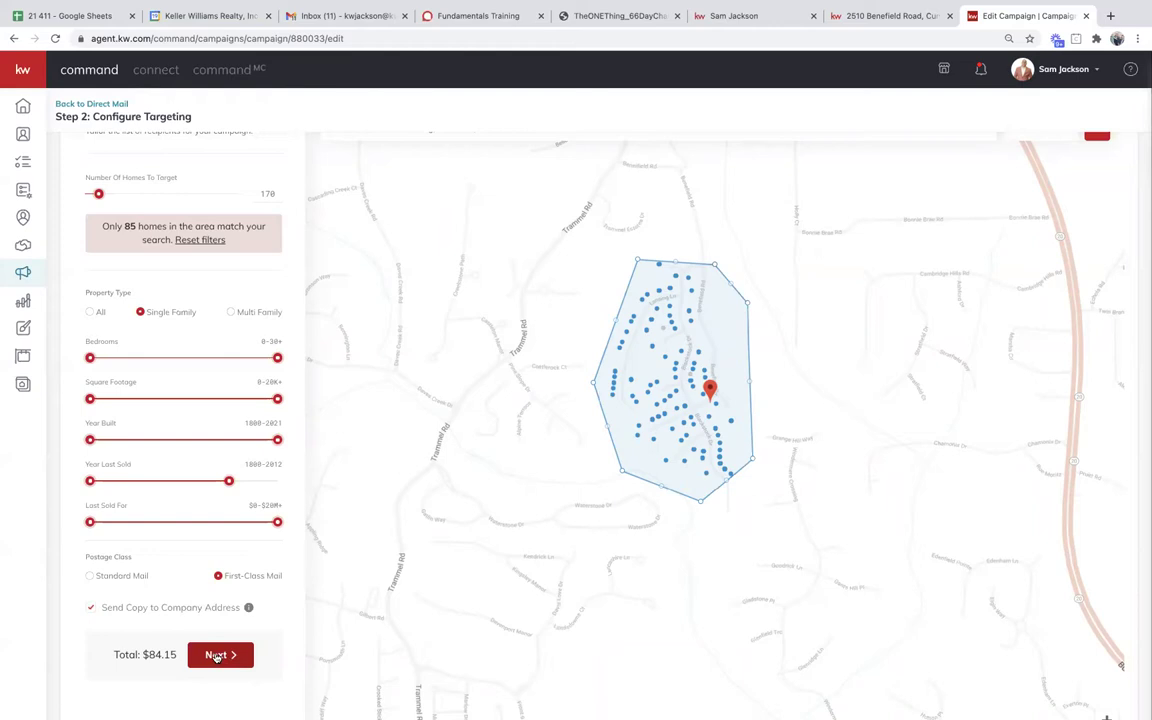
Step: Advance to Preview & Payment and review the order summary: 85 postcards totaling $84.15
left_click(215, 655)
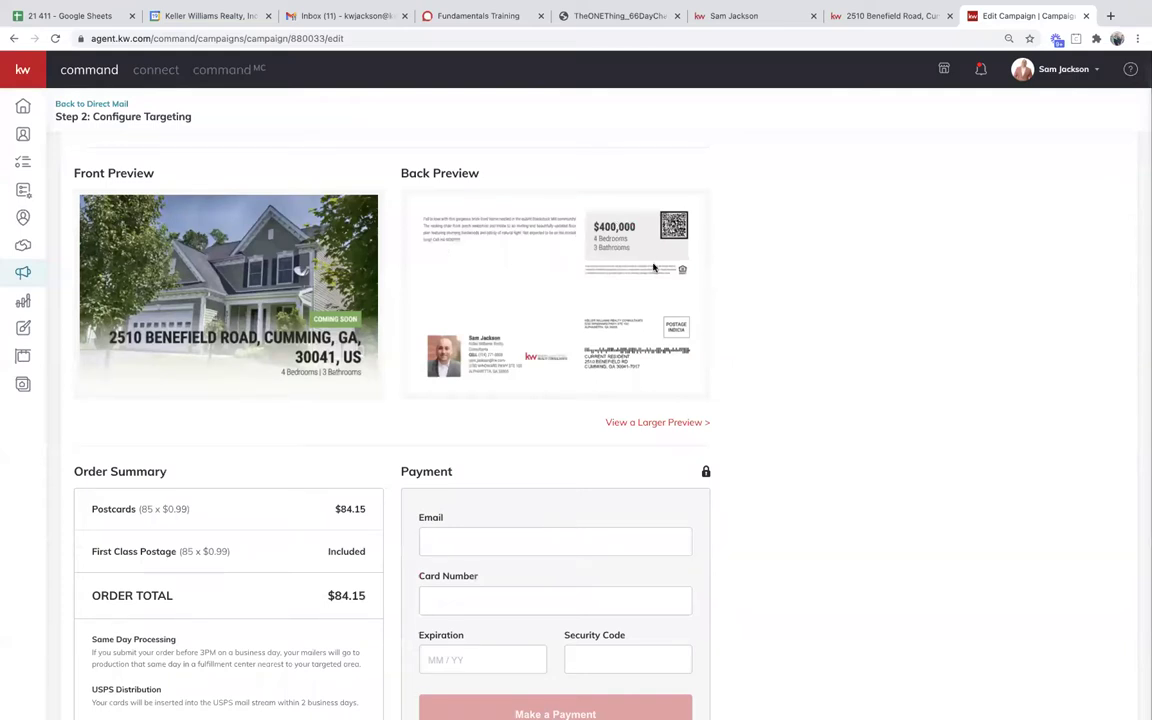
scroll(365, 445, "down", 2)
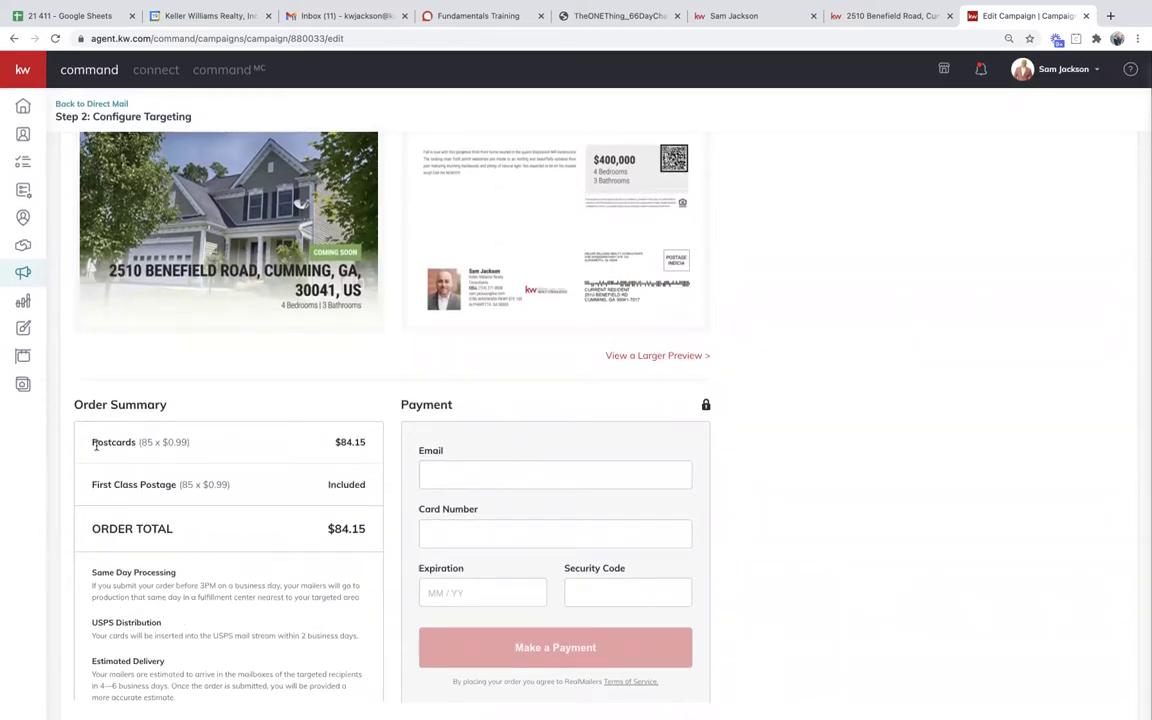
left_click_drag(200, 442, 108, 440)
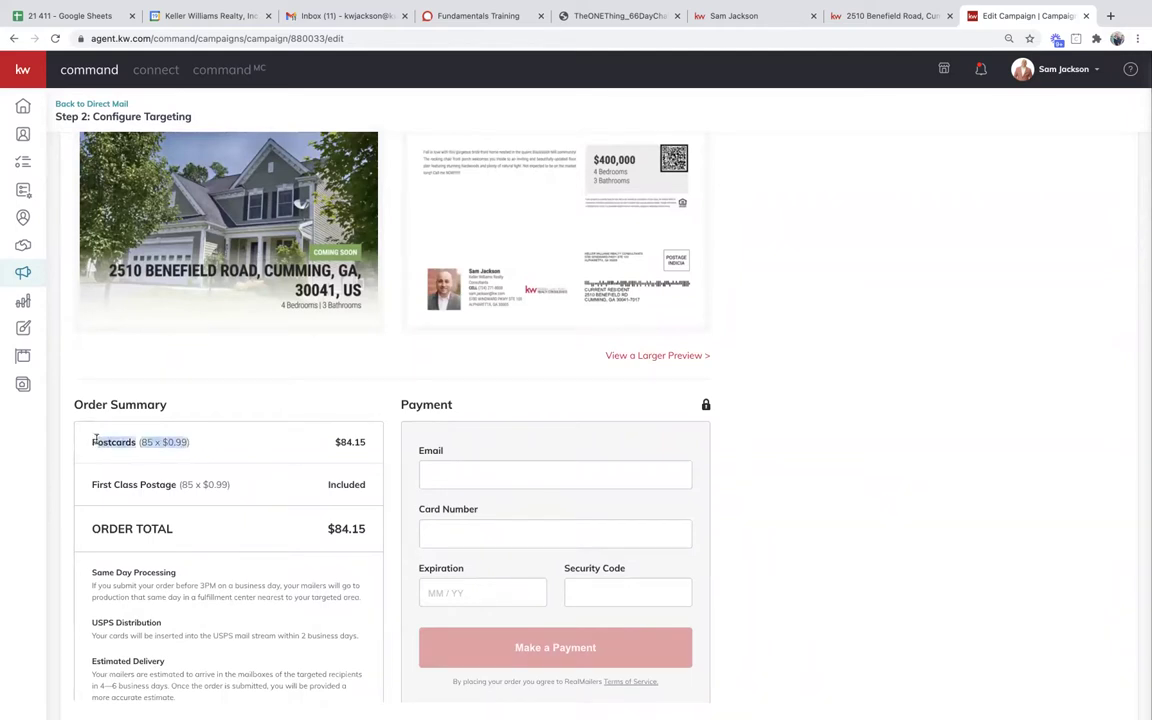
double_click(122, 486)
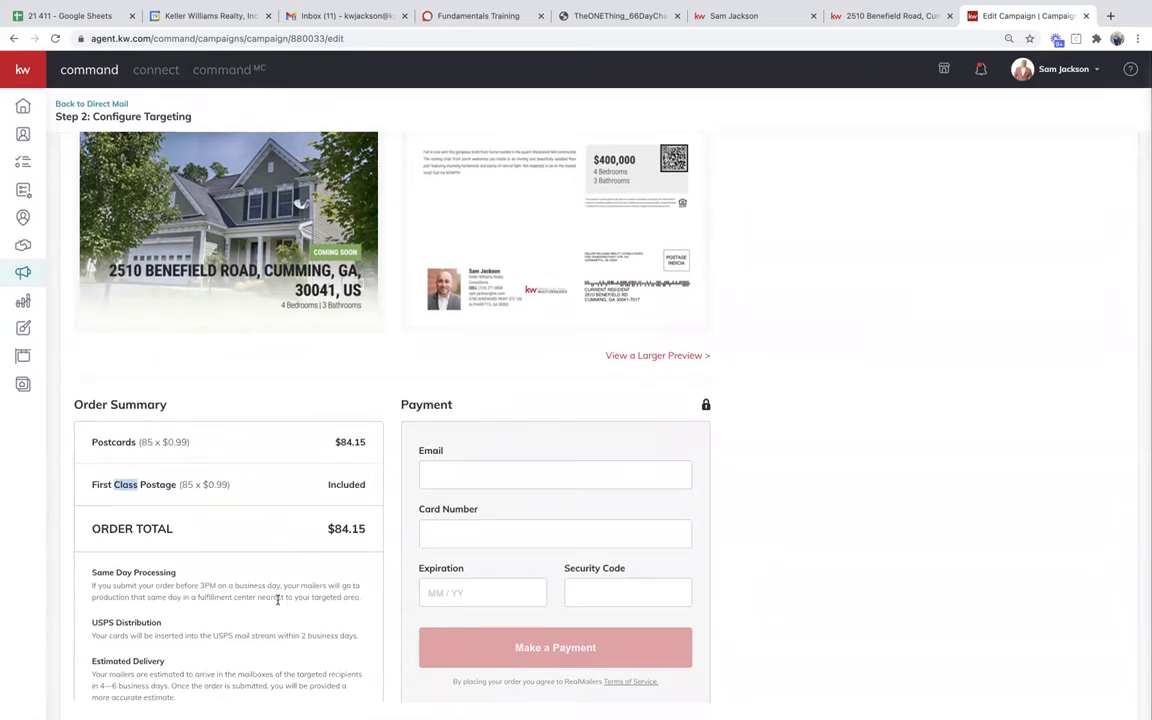
left_click_drag(257, 597, 128, 584)
left_click(205, 583)
triple_click(205, 584)
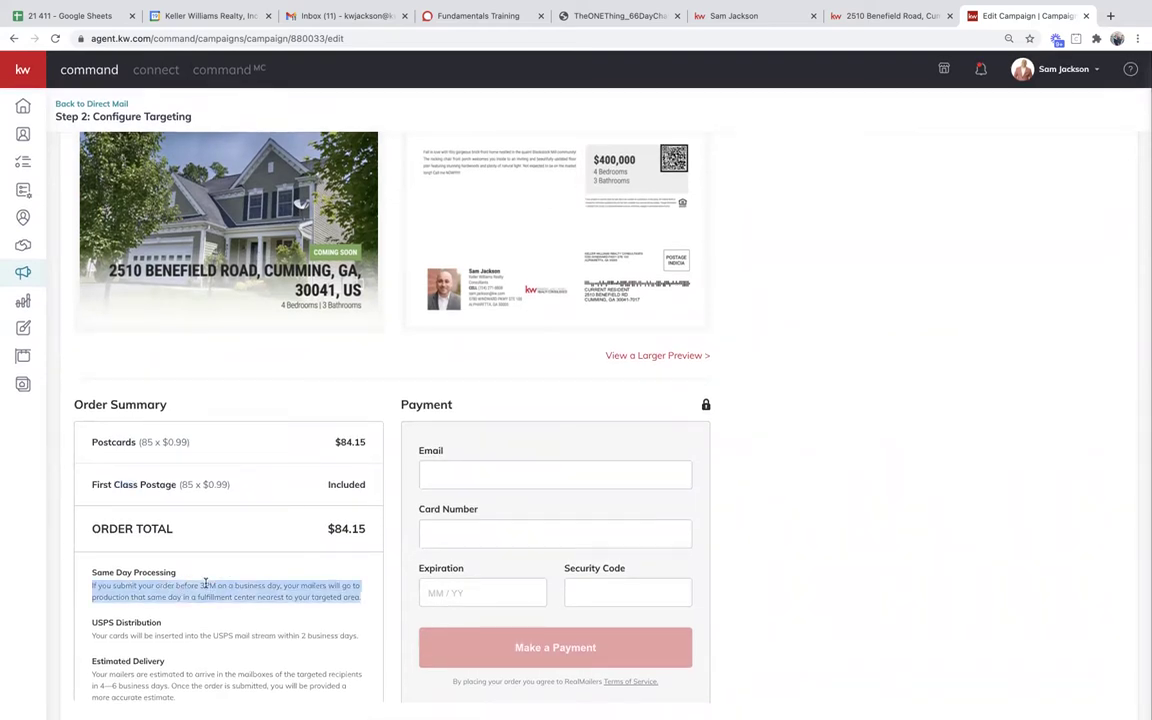
left_click(204, 586)
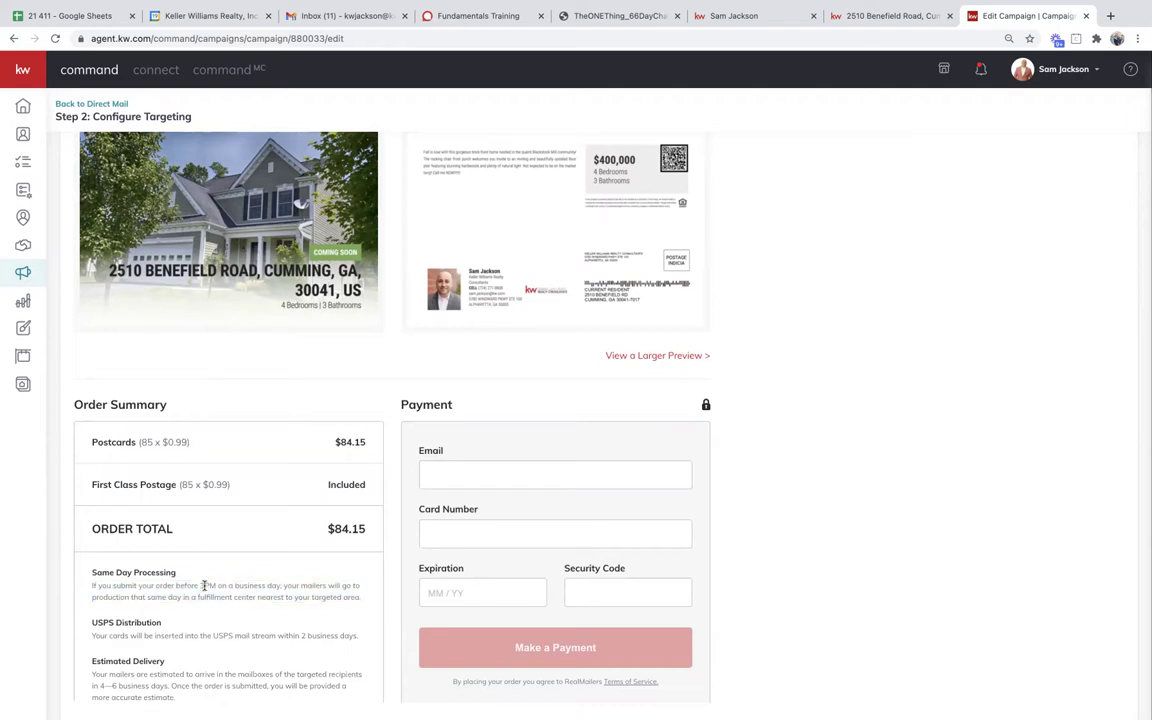
left_click_drag(362, 637, 288, 631)
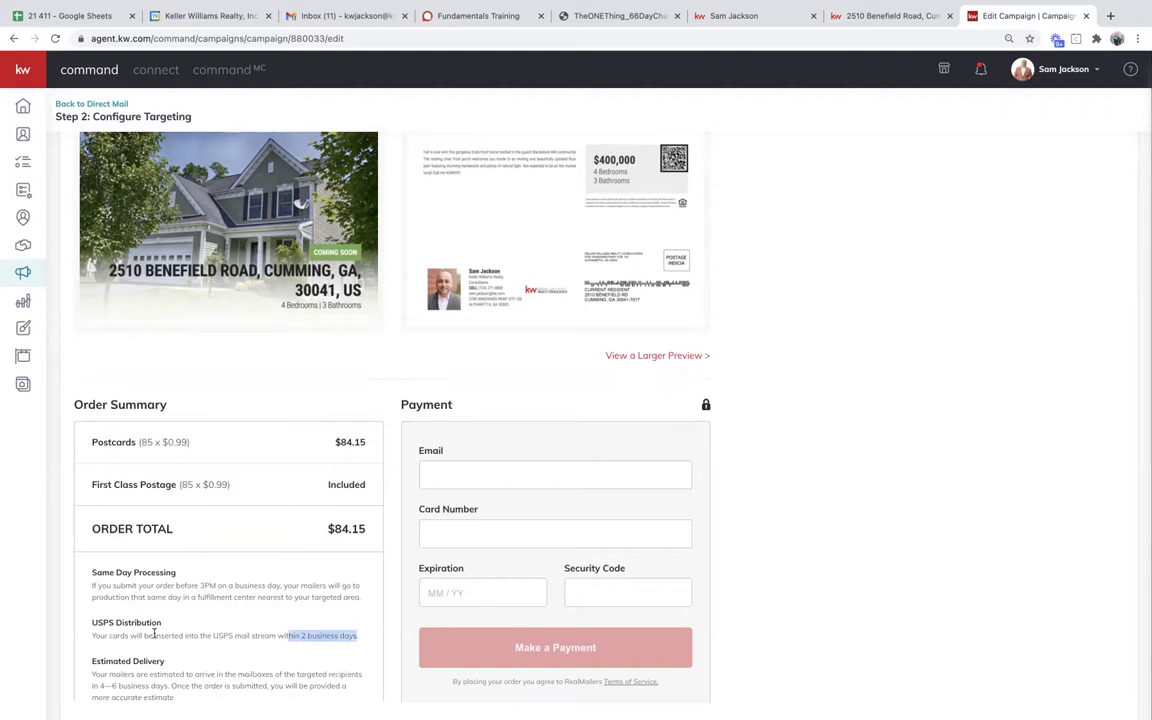
left_click(197, 634)
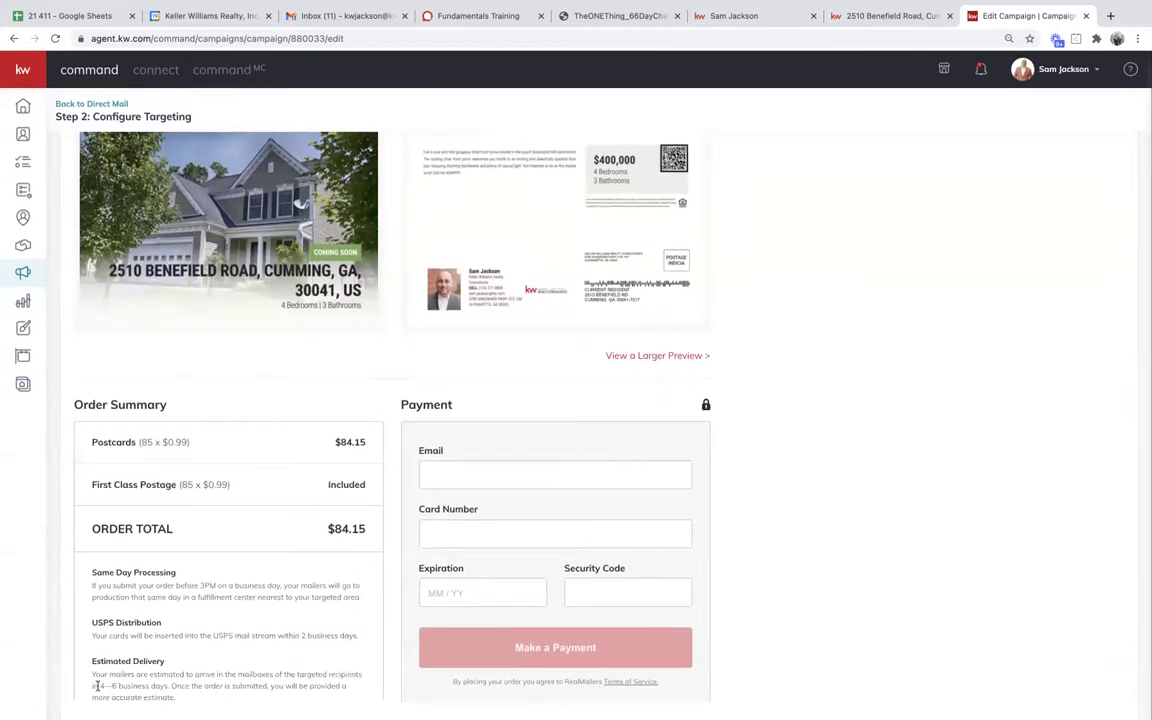
left_click_drag(92, 686, 205, 685)
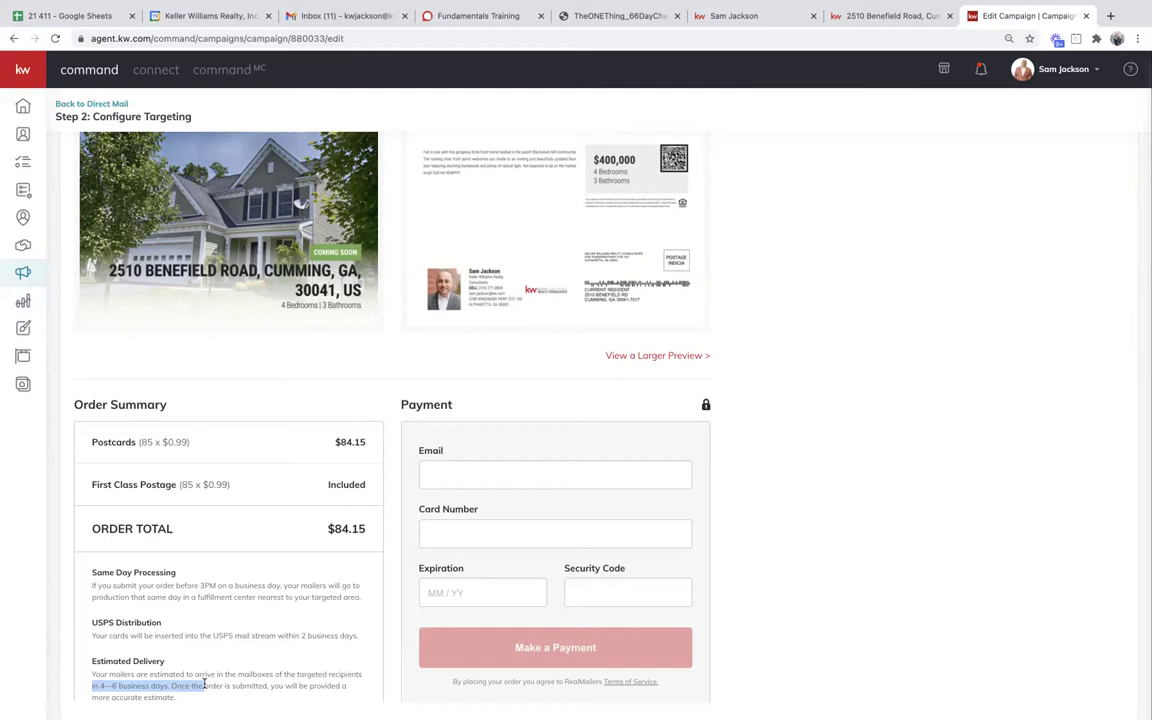
scroll(650, 558, "down", 1)
left_click(492, 473)
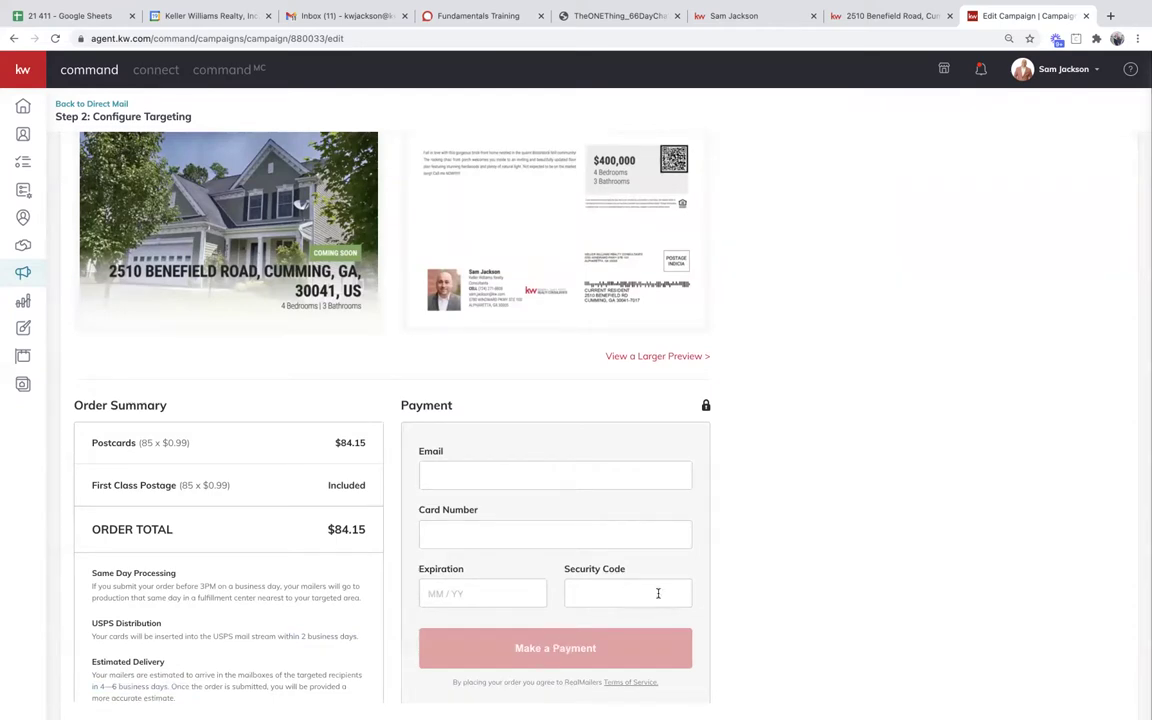
scroll(727, 589, "up", 3)
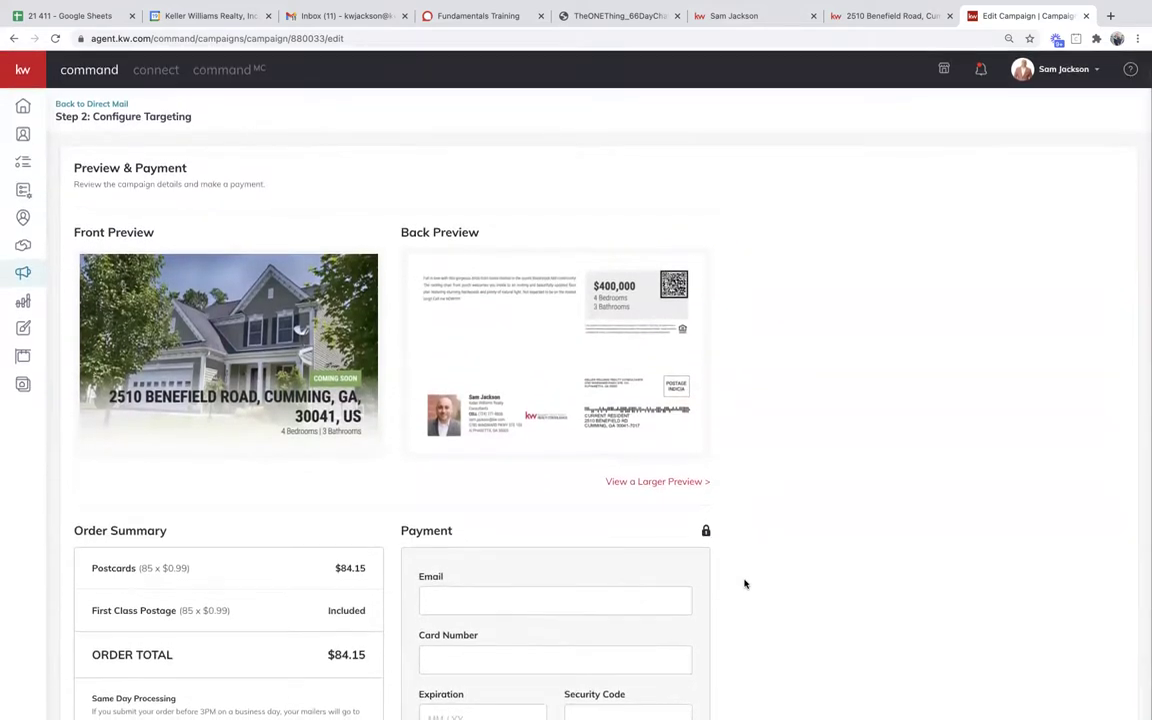
Step: View the two-page postcard preview PDF, then return to the Edit Campaign payment page
left_click(671, 484)
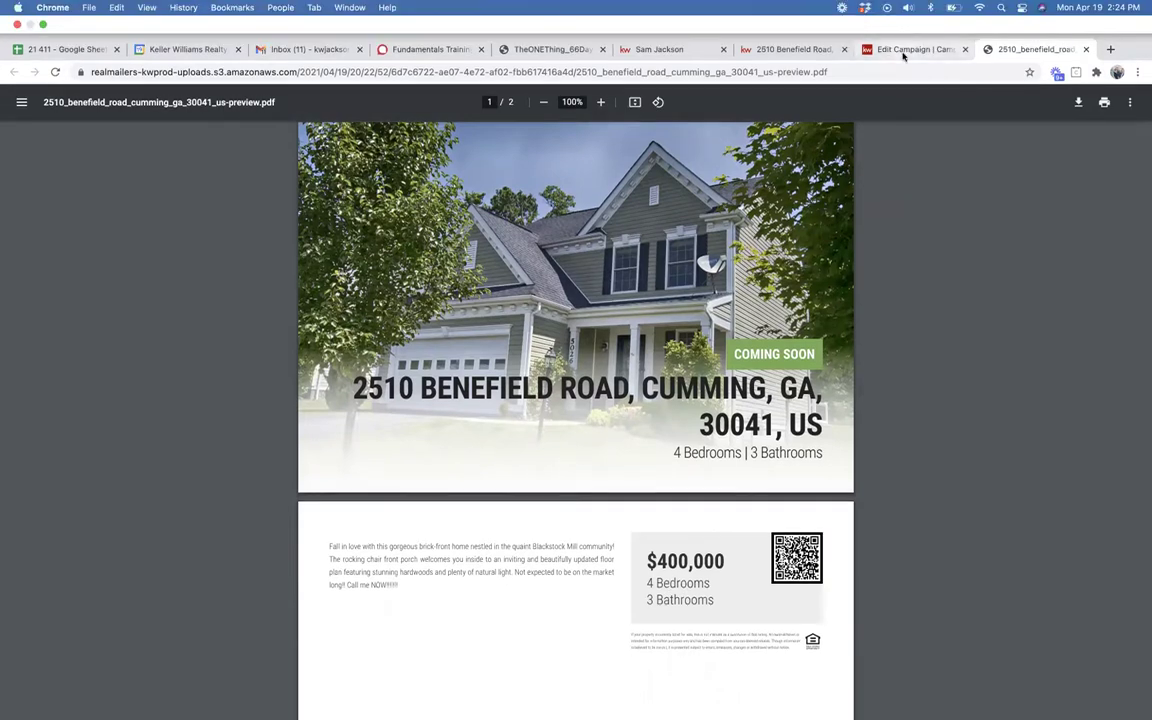
left_click(903, 52)
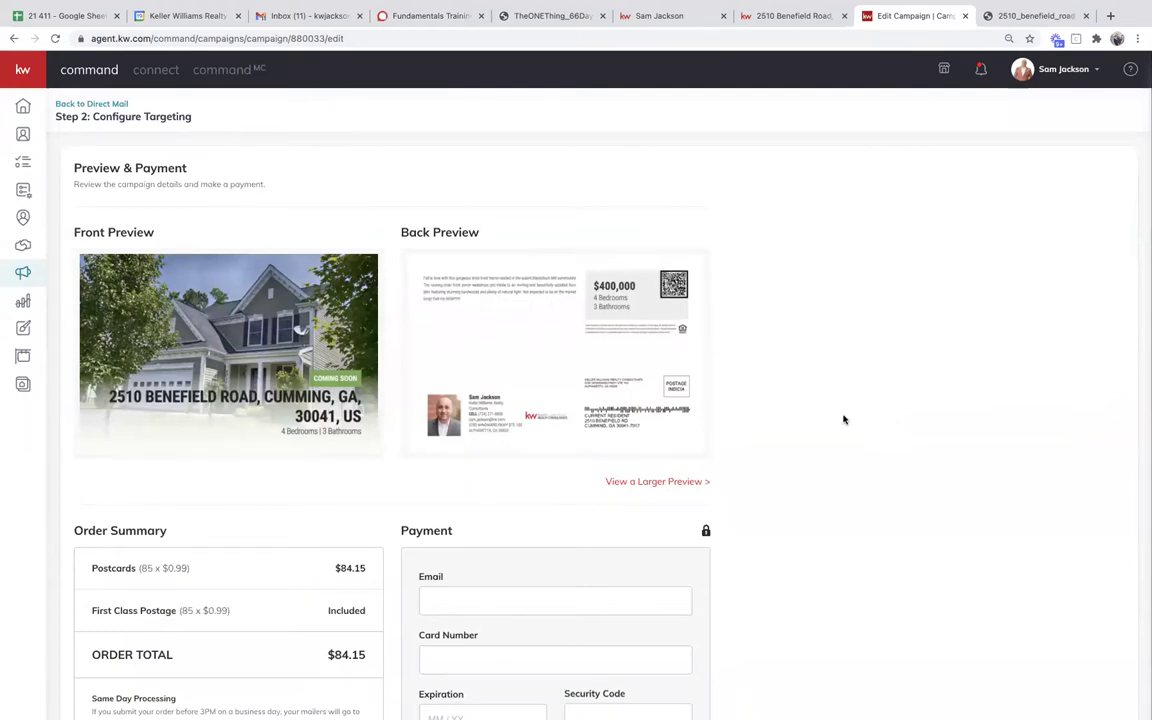
scroll(845, 420, "down", 2)
scroll(843, 420, "up", 1)
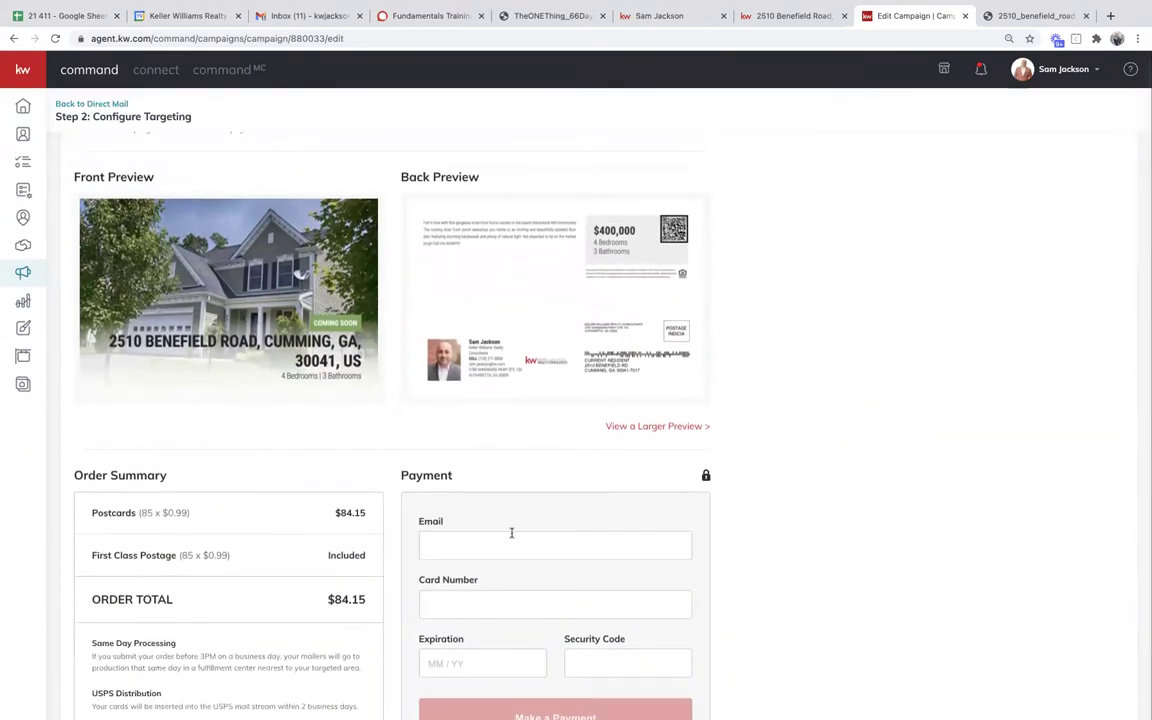
left_click_drag(346, 598, 325, 600)
left_click_drag(370, 598, 328, 600)
scroll(468, 525, "up", 2)
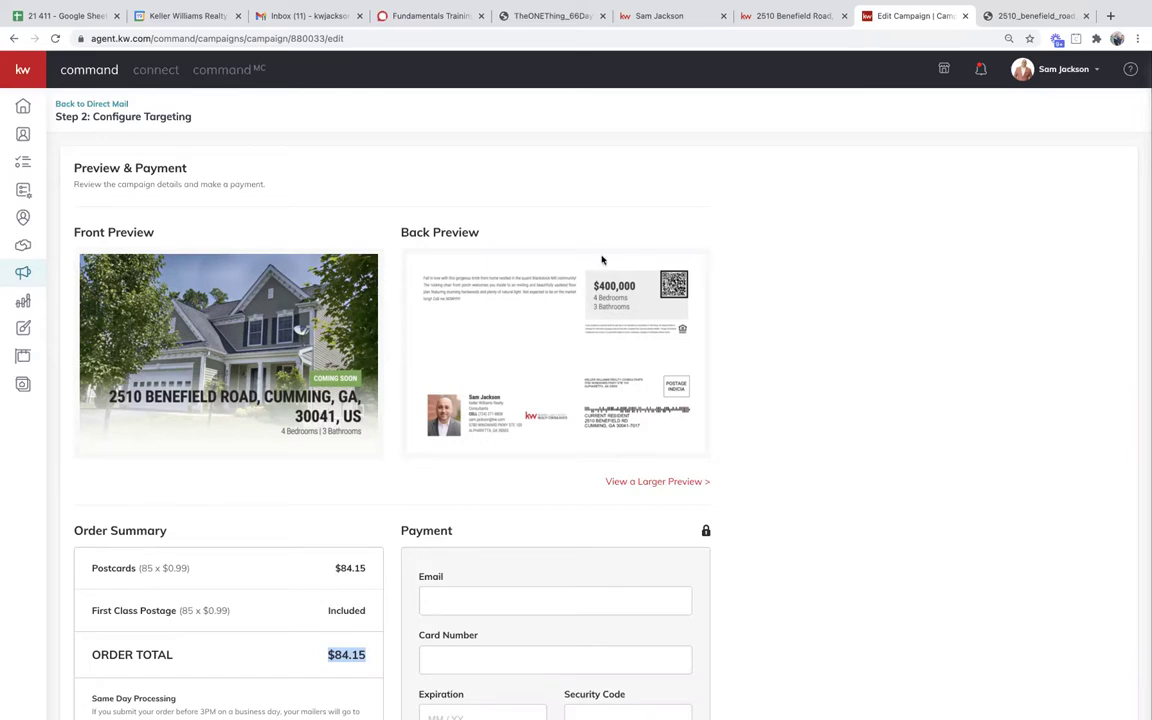
scroll(781, 304, "down", 1)
scroll(784, 307, "up", 1)
scroll(143, 330, "down", 1)
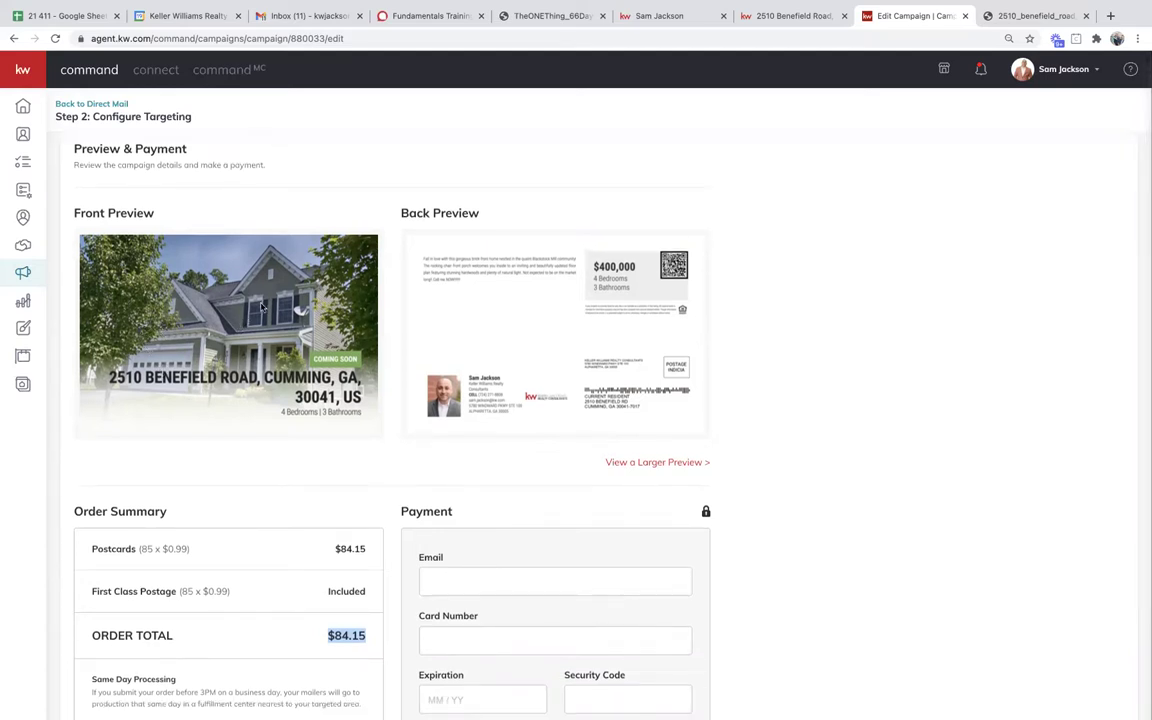